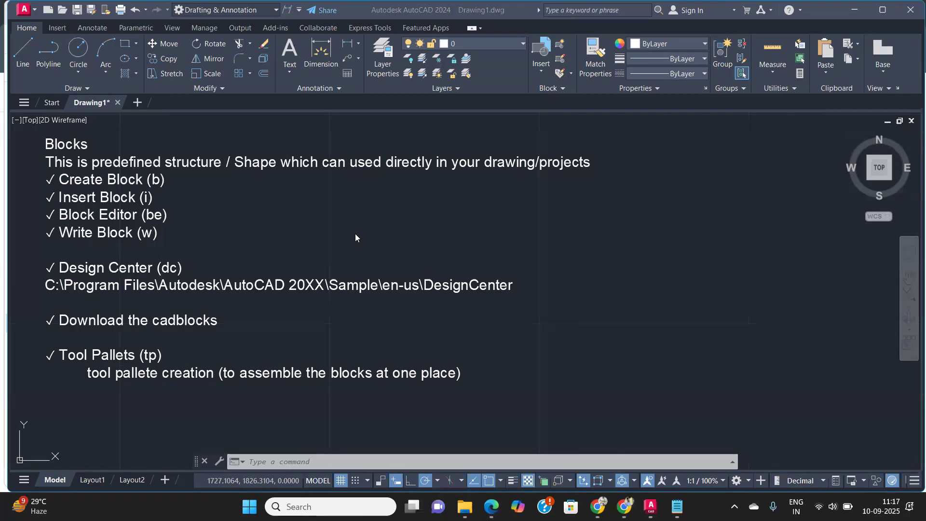
Step: Draw a six-sided polygon inscribed in a circle with a radius of 100
{"action": "scroll", "coordinate": [548, 235], "scroll_direction": "down", "scroll_amount": 2}
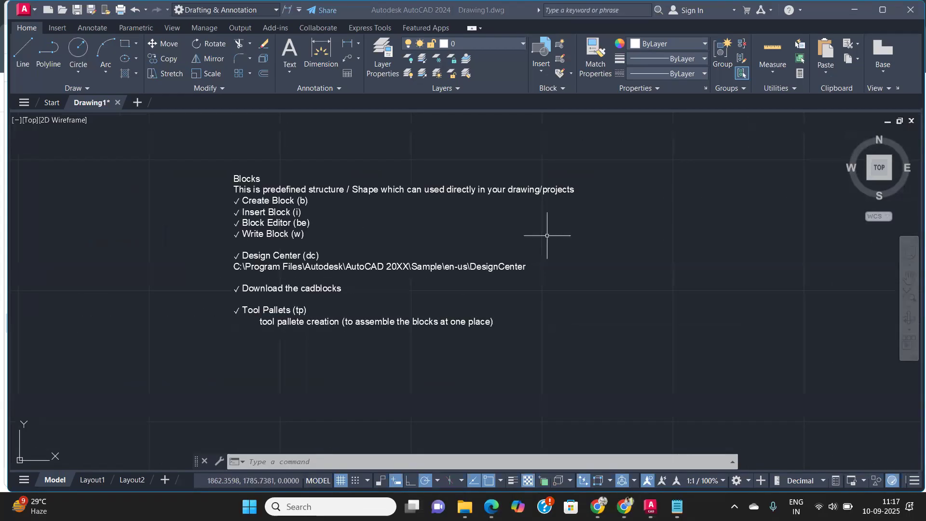
{"action": "middle_click_drag", "start_coordinate": [577, 249], "coordinate": [411, 264]}
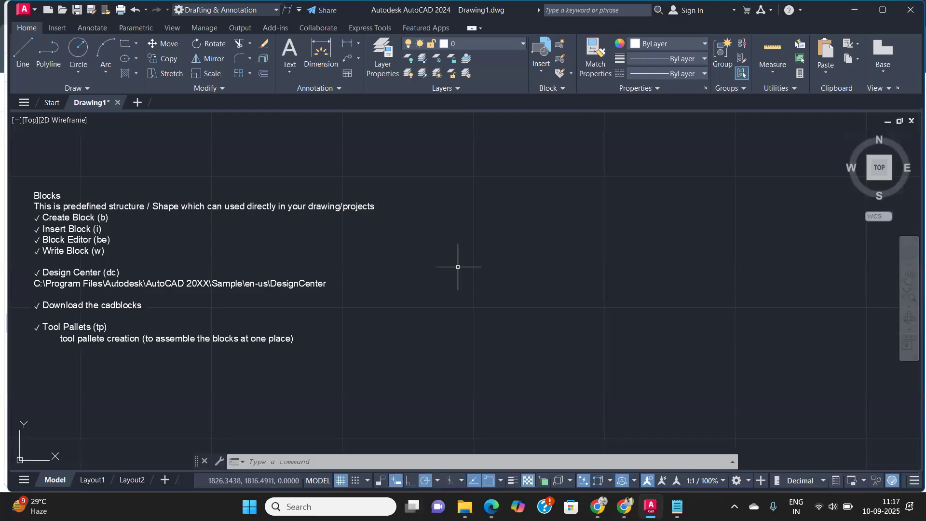
{"action": "type", "text": "pol"}
{"action": "key", "text": "Return"}
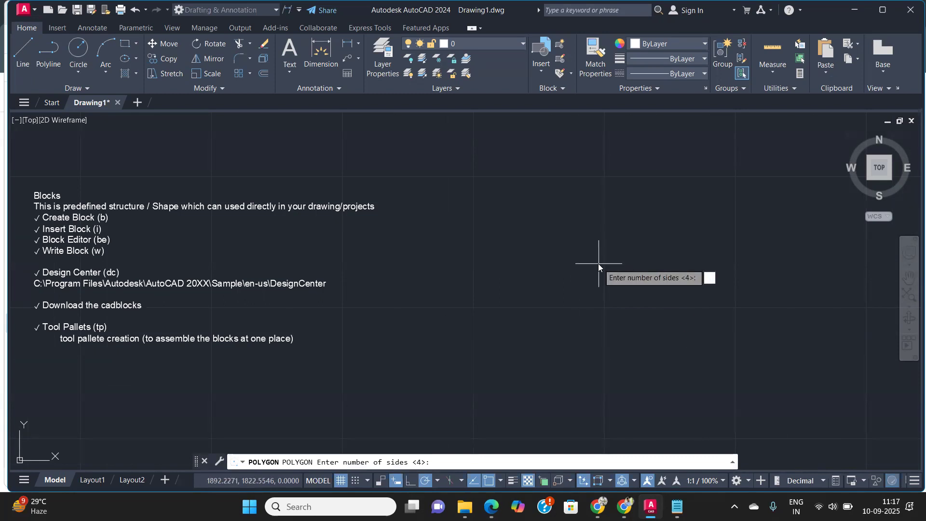
{"action": "type", "text": "6"}
{"action": "key", "text": "Return"}
{"action": "left_click", "coordinate": [598, 264]}
{"action": "type", "text": "I"}
{"action": "key", "text": "Return"}
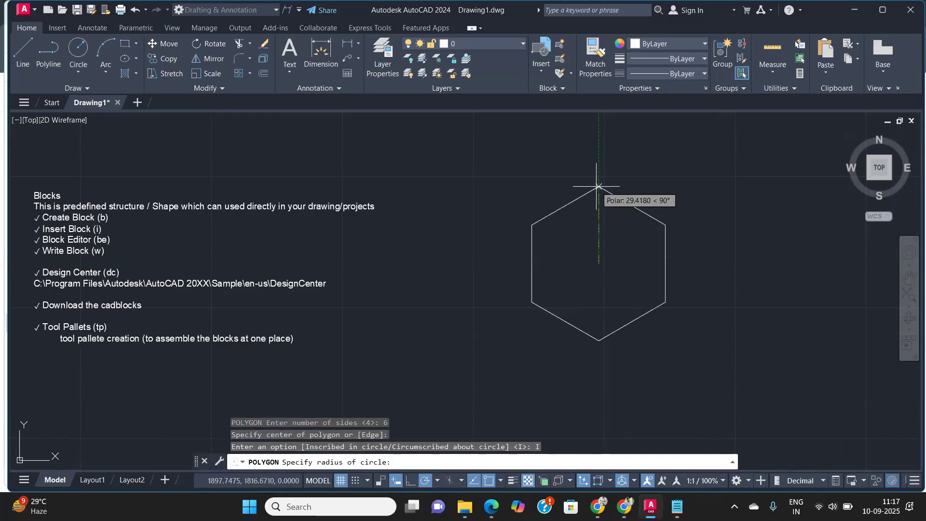
{"action": "type", "text": "10"}
{"action": "key", "text": "Return"}
Step: Move the hexagon to the right, away from the notes text
{"action": "scroll", "coordinate": [600, 197], "scroll_direction": "down", "scroll_amount": 5}
{"action": "left_click", "coordinate": [676, 262]}
{"action": "left_click", "coordinate": [647, 229]}
{"action": "type", "text": "M"}
{"action": "key", "text": "Return"}
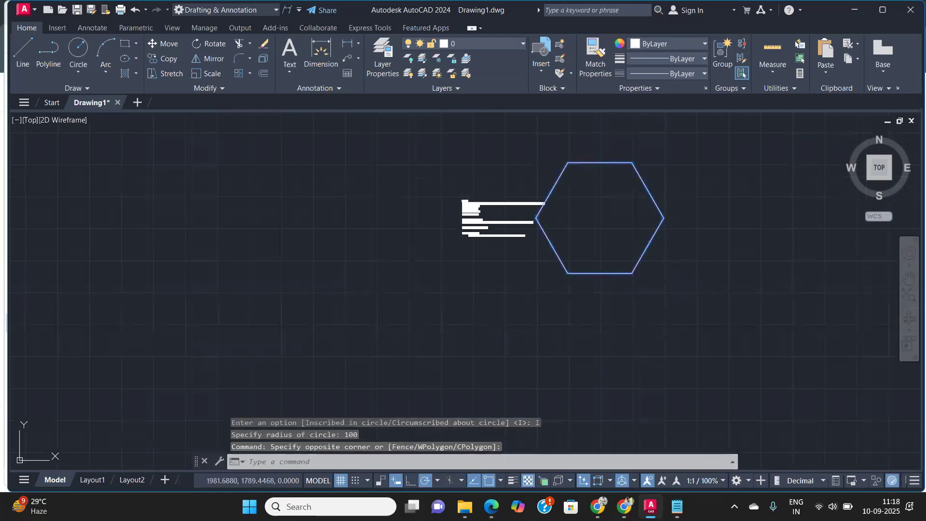
{"action": "left_click", "coordinate": [653, 273]}
{"action": "left_click", "coordinate": [769, 273]}
{"action": "middle_click_drag", "start_coordinate": [663, 235], "coordinate": [528, 285]}
{"action": "scroll", "coordinate": [526, 286], "scroll_direction": "up", "scroll_amount": 4}
{"action": "middle_click_drag", "start_coordinate": [592, 287], "coordinate": [503, 292]}
{"action": "scroll", "coordinate": [516, 290], "scroll_direction": "down", "scroll_amount": 2}
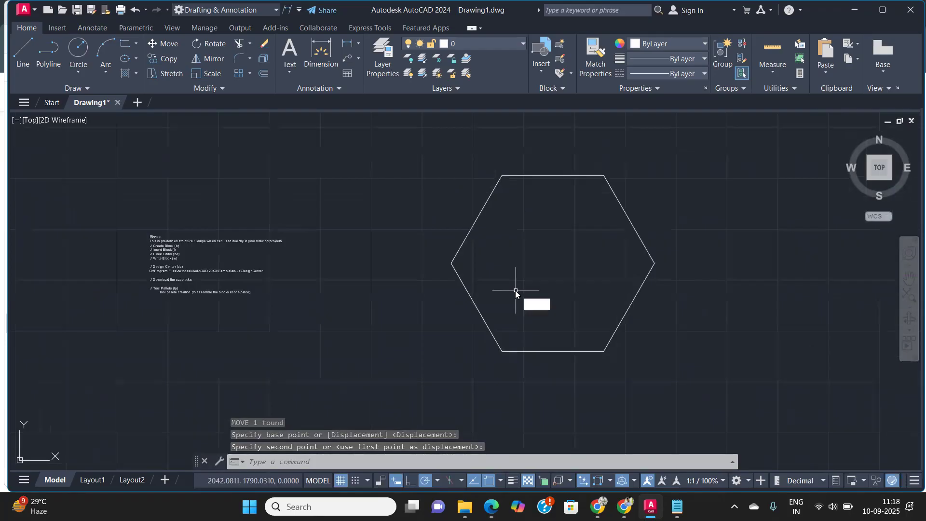
Step: Turn off Dynamic UCS and annotation visibility for all scales
{"action": "type", "text": "c"}
{"action": "key", "text": "Return"}
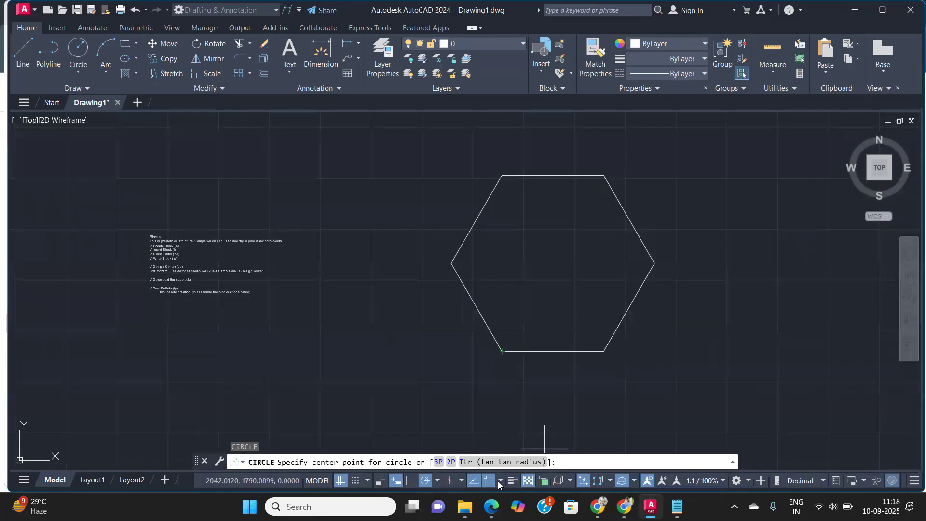
{"action": "left_click", "coordinate": [584, 482]}
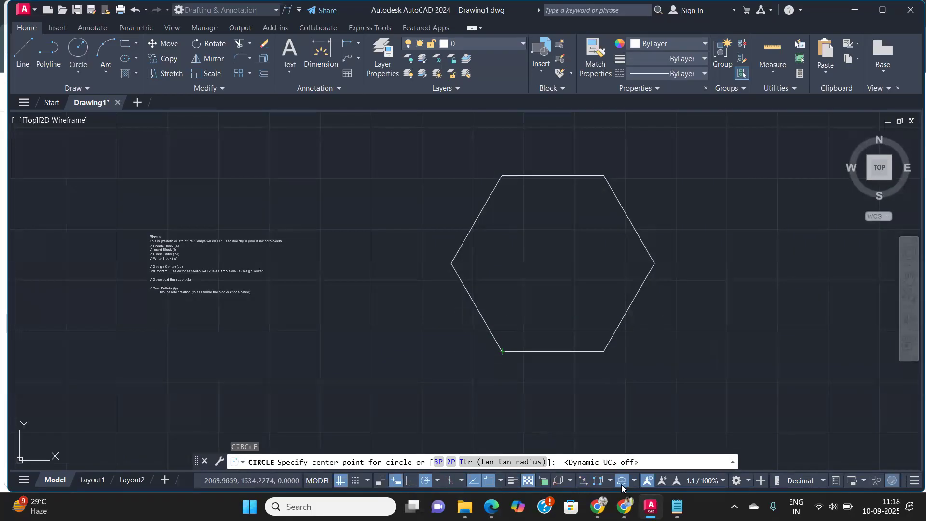
{"action": "left_click", "coordinate": [648, 481]}
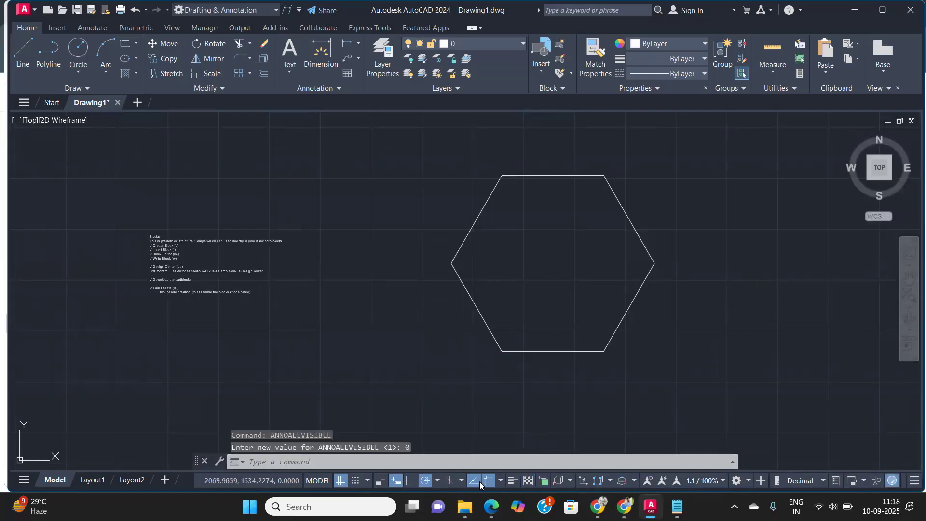
Step: Enable the Midpoint, Geometric Center, Node, Quadrant, Insertion, Perpendicular, Nearest and Parallel object snaps
{"action": "left_click", "coordinate": [501, 480]}
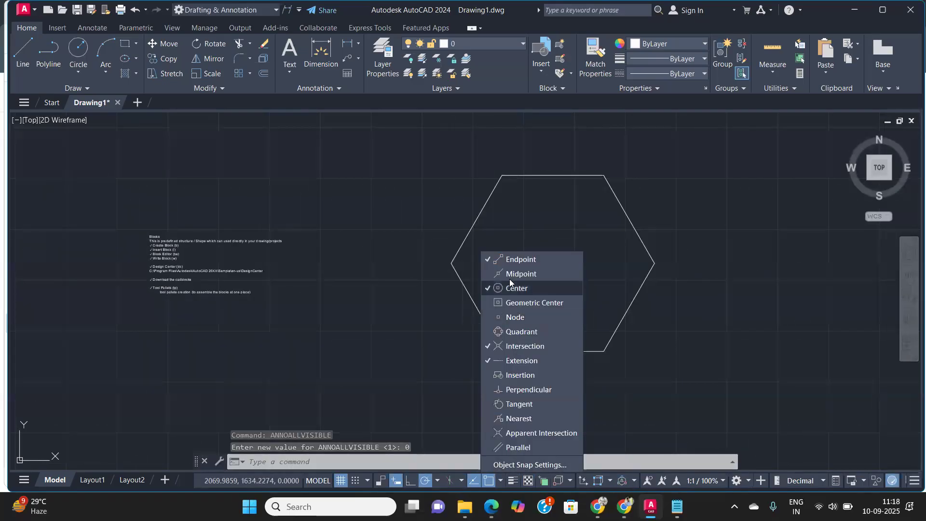
{"action": "left_click", "coordinate": [514, 303]}
{"action": "left_click", "coordinate": [512, 317]}
{"action": "left_click", "coordinate": [511, 332]}
{"action": "left_click", "coordinate": [513, 375]}
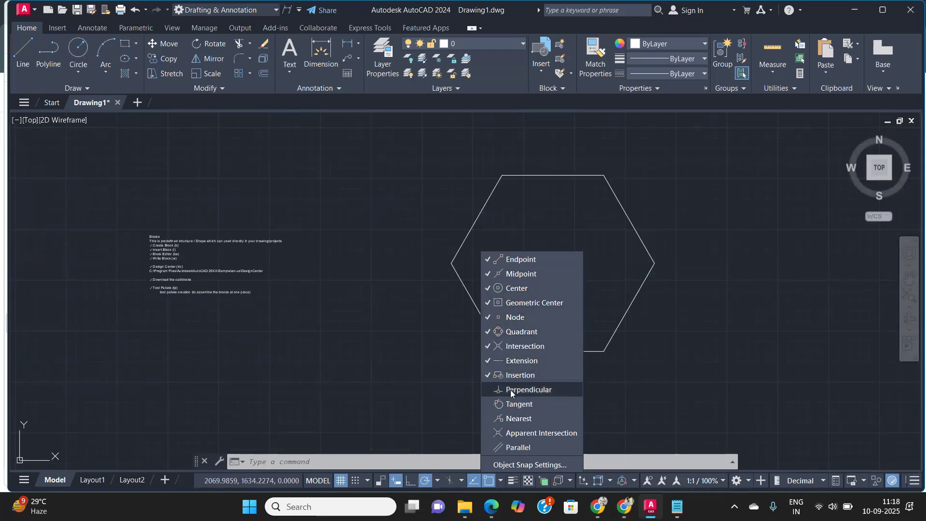
{"action": "left_click", "coordinate": [512, 390]}
{"action": "left_click", "coordinate": [511, 418]}
{"action": "left_click", "coordinate": [508, 448]}
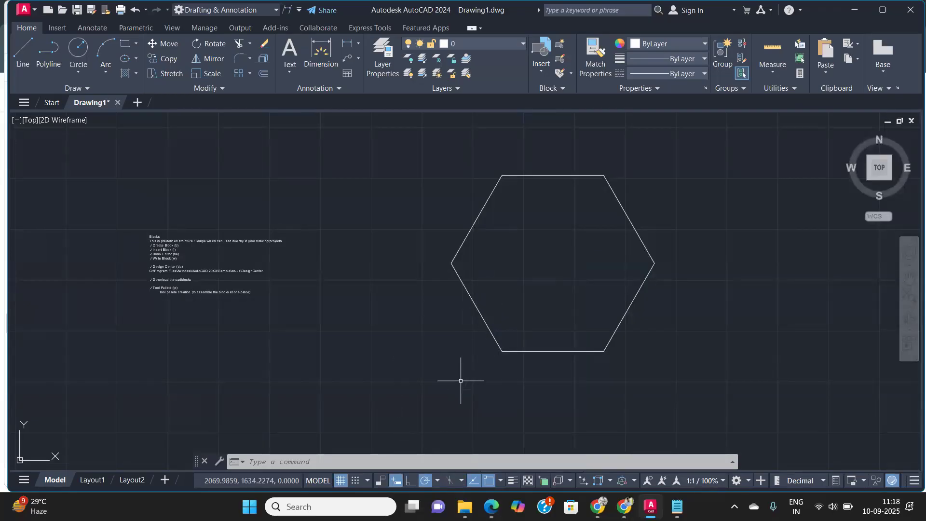
Step: Draw a circle centred in the hexagon, touching the midpoint of its bottom edge
{"action": "type", "text": "c"}
{"action": "key", "text": "Return"}
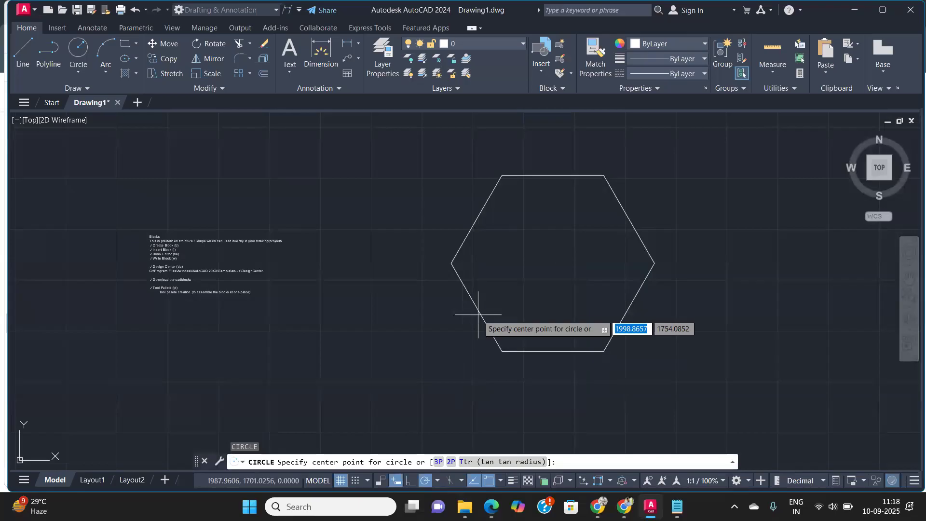
{"action": "left_click", "coordinate": [553, 263]}
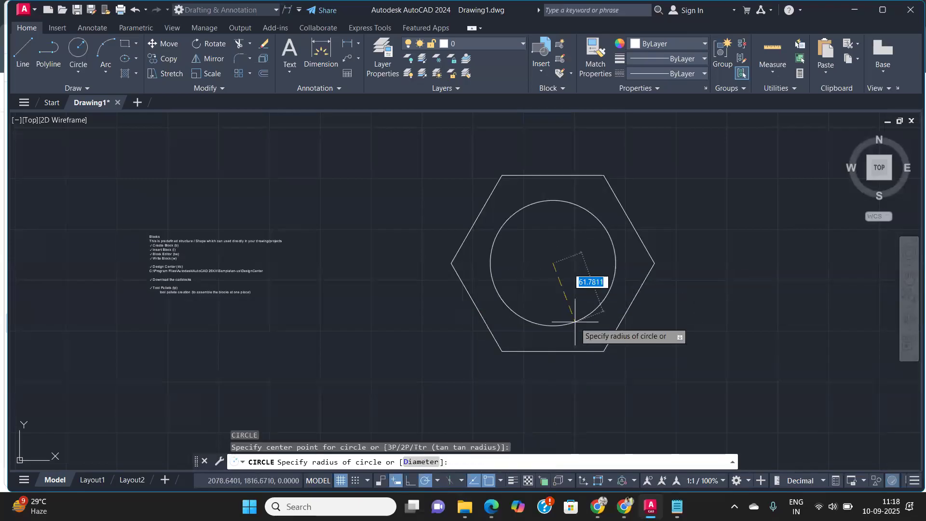
{"action": "left_click", "coordinate": [553, 350]}
Step: Draw a circle of radius 30 at the hexagon's center
{"action": "type", "text": "c"}
{"action": "key", "text": "Return"}
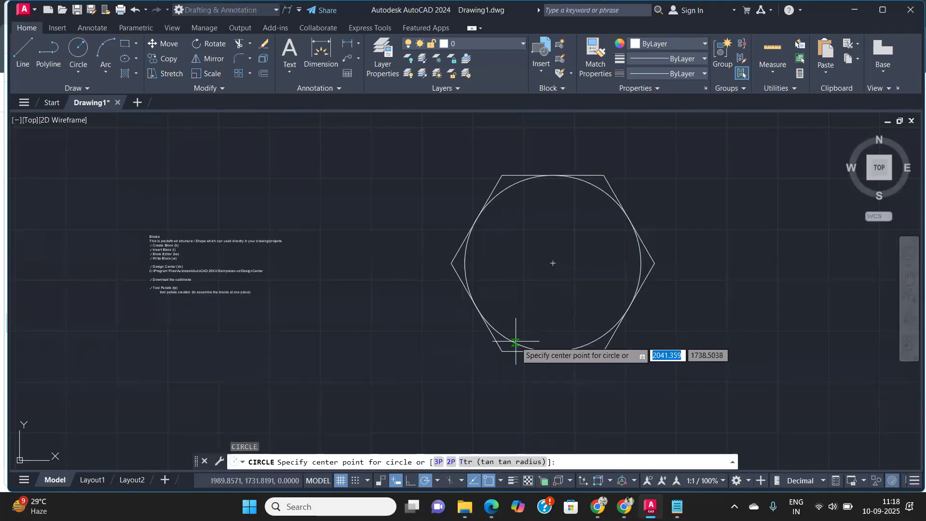
{"action": "left_click", "coordinate": [552, 263]}
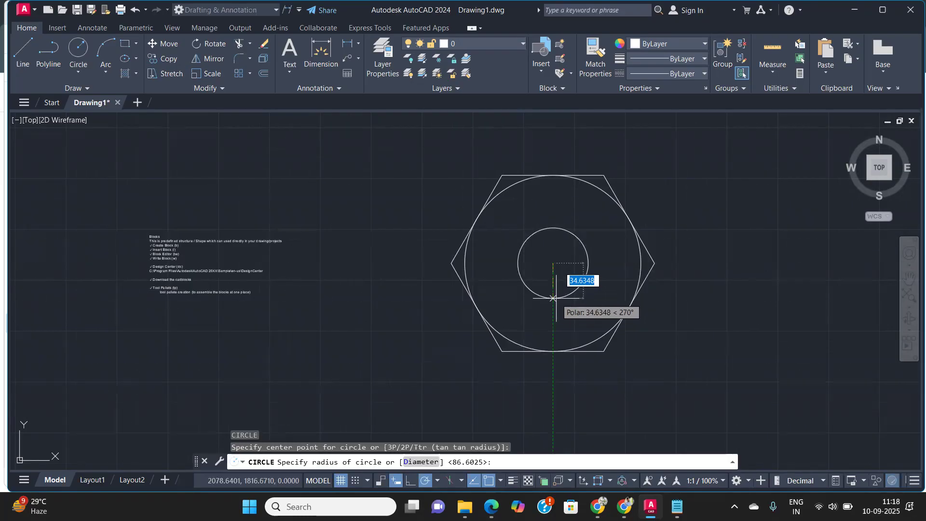
{"action": "type", "text": "30"}
{"action": "key", "text": "Return"}
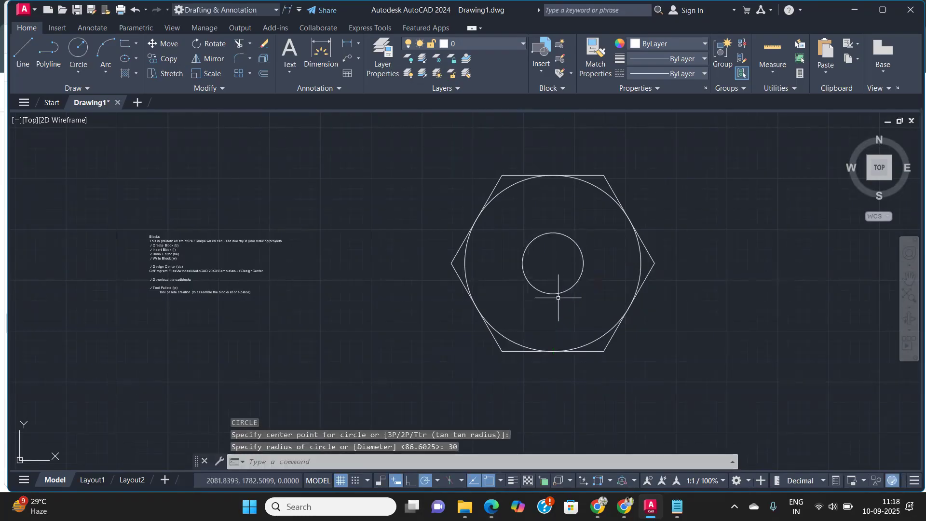
Step: Draw a six-sided polygon inscribed in the radius-30 circle, snapping to its right quadrant
{"action": "type", "text": "pol"}
{"action": "key", "text": "Return"}
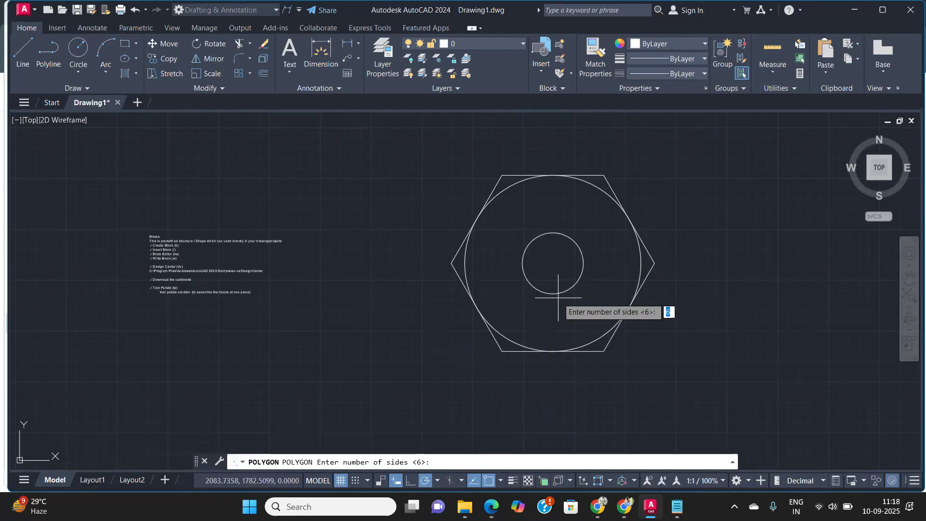
{"action": "key", "text": "Return"}
{"action": "left_click", "coordinate": [553, 263]}
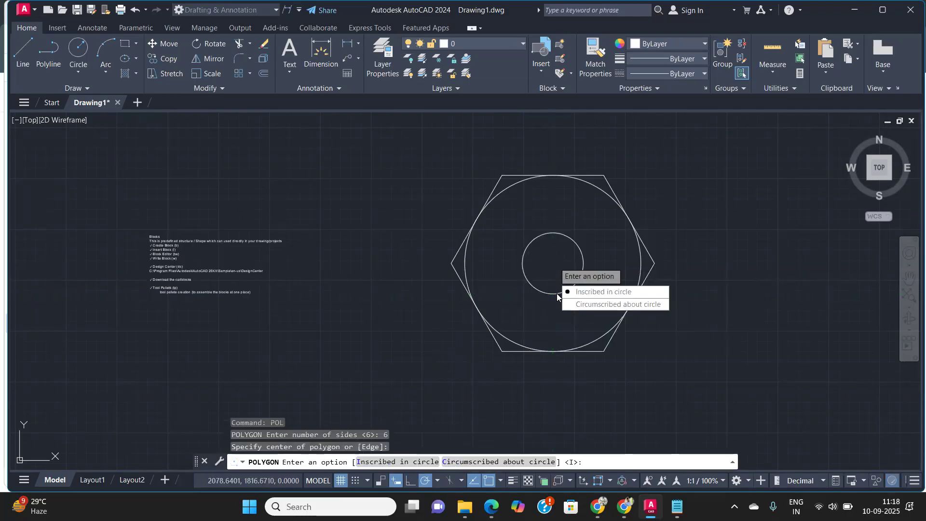
{"action": "left_click", "coordinate": [580, 292]}
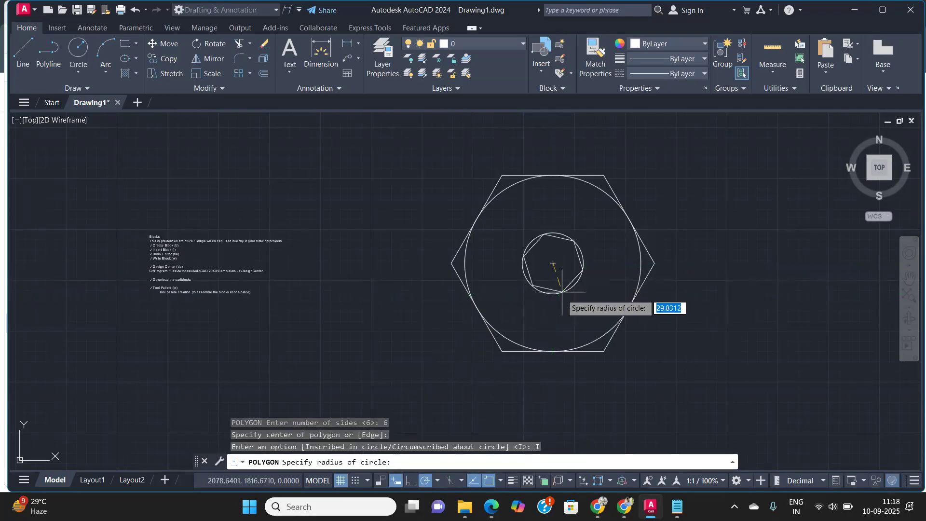
{"action": "left_click", "coordinate": [584, 263]}
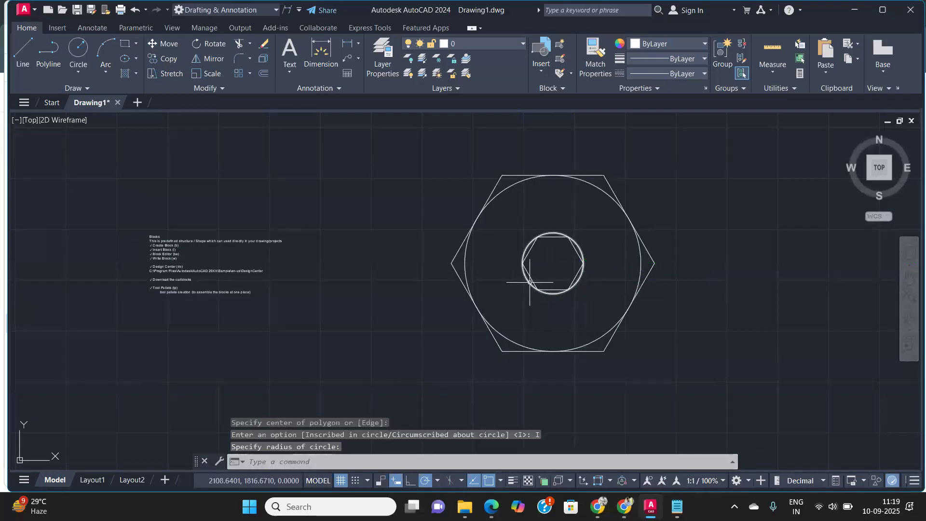
Step: Draw a circle of radius 21 at the same center
{"action": "scroll", "coordinate": [546, 267], "scroll_direction": "up", "scroll_amount": 4}
{"action": "scroll", "coordinate": [547, 267], "scroll_direction": "down", "scroll_amount": 4}
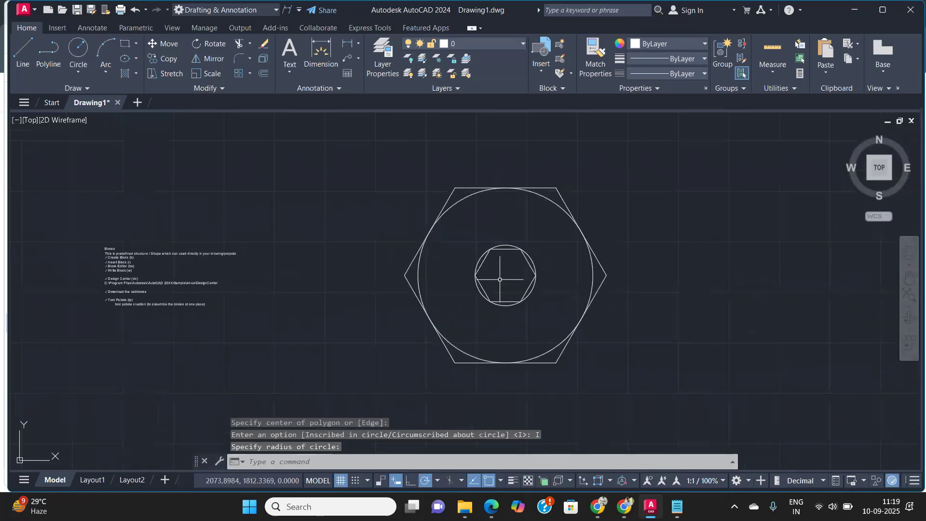
{"action": "type", "text": "c"}
{"action": "key", "text": "Return"}
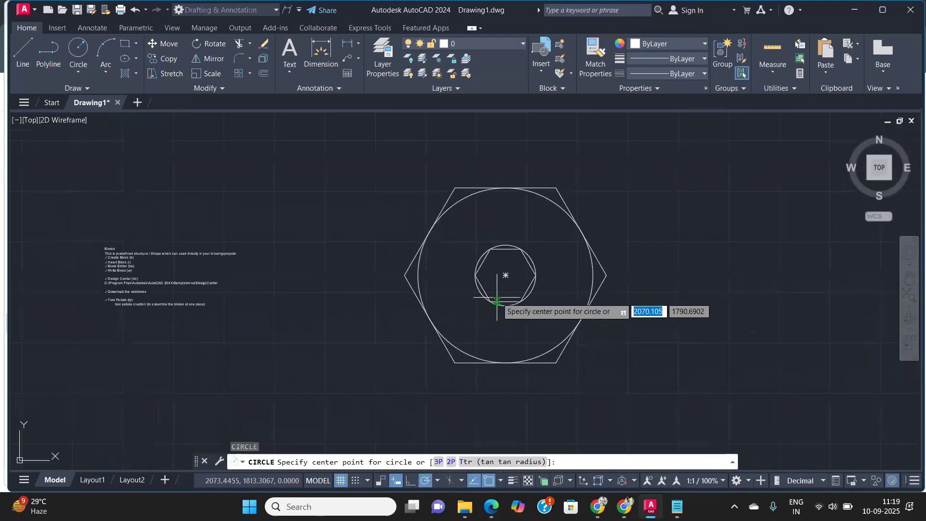
{"action": "left_click", "coordinate": [505, 275]}
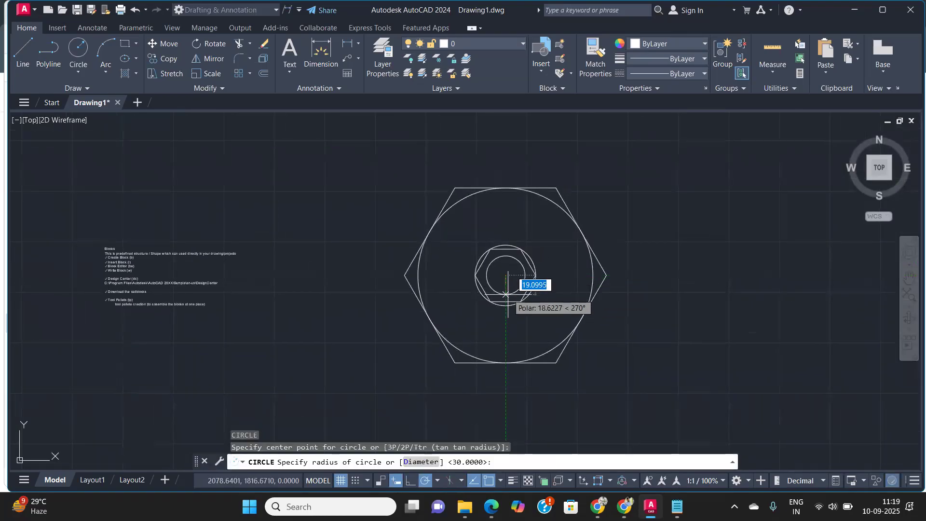
{"action": "type", "text": "21"}
{"action": "key", "text": "Return"}
{"action": "scroll", "coordinate": [506, 283], "scroll_direction": "up", "scroll_amount": 4}
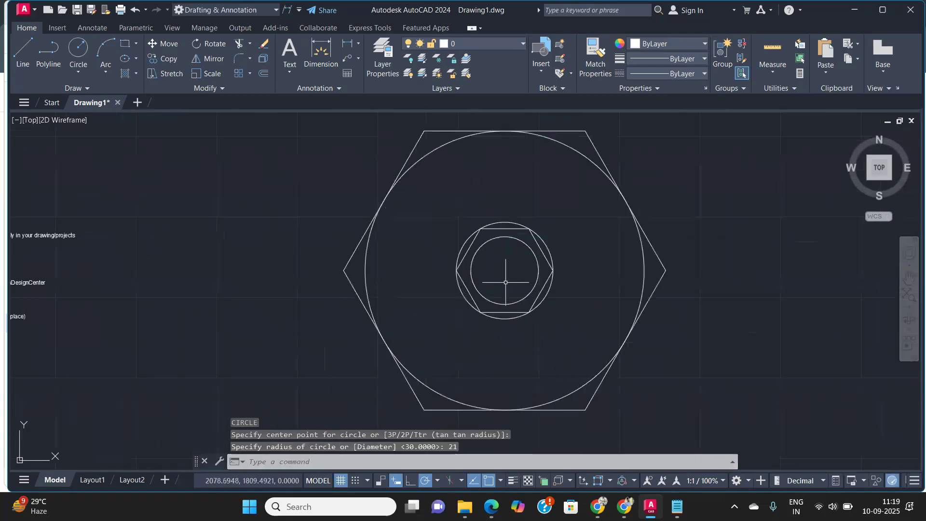
{"action": "right_click", "coordinate": [506, 283]}
{"action": "key", "text": "Escape"}
{"action": "key", "text": "Return"}
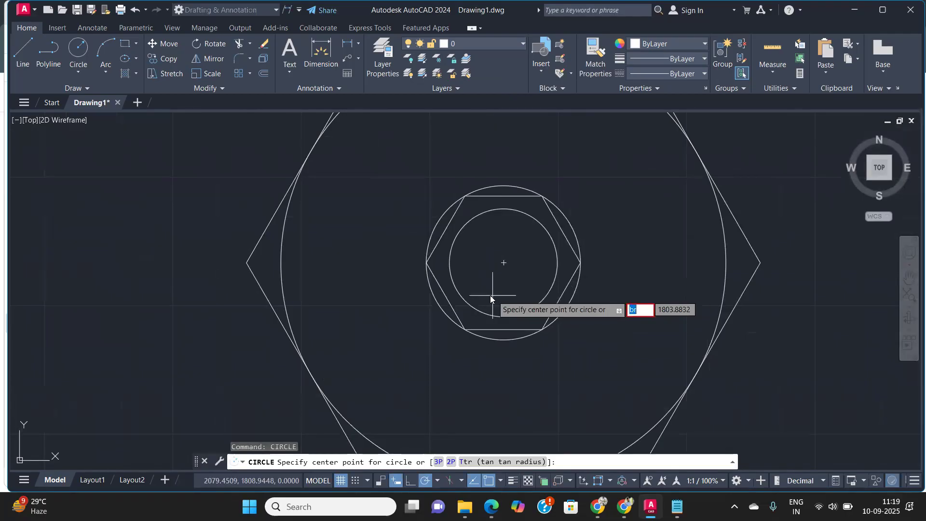
{"action": "key", "text": "Escape"}
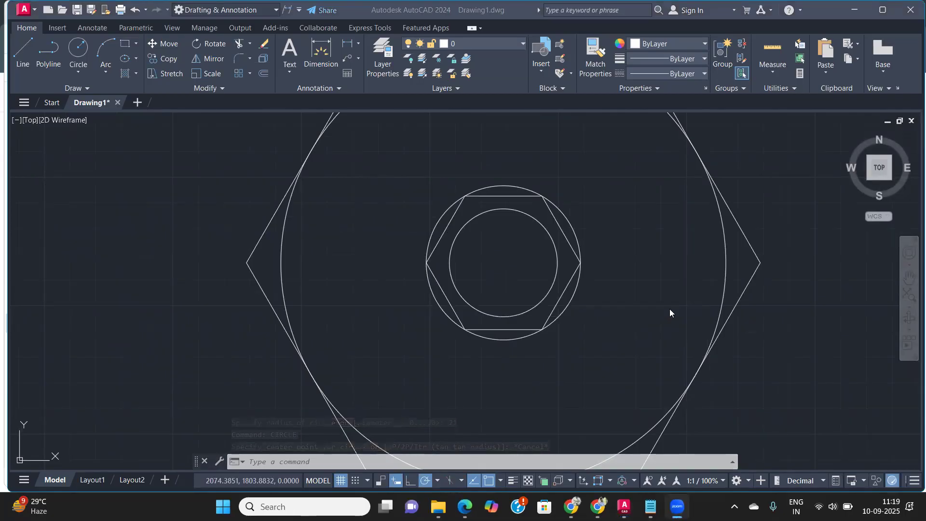
{"action": "type", "text": "br"}
{"action": "key", "text": "Return"}
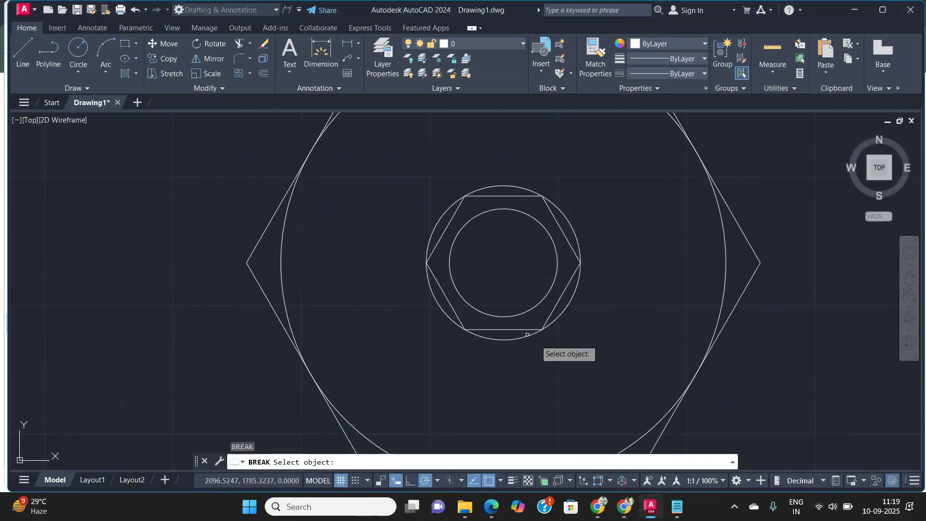
{"action": "left_click", "coordinate": [482, 312]}
{"action": "right_click", "coordinate": [482, 312]}
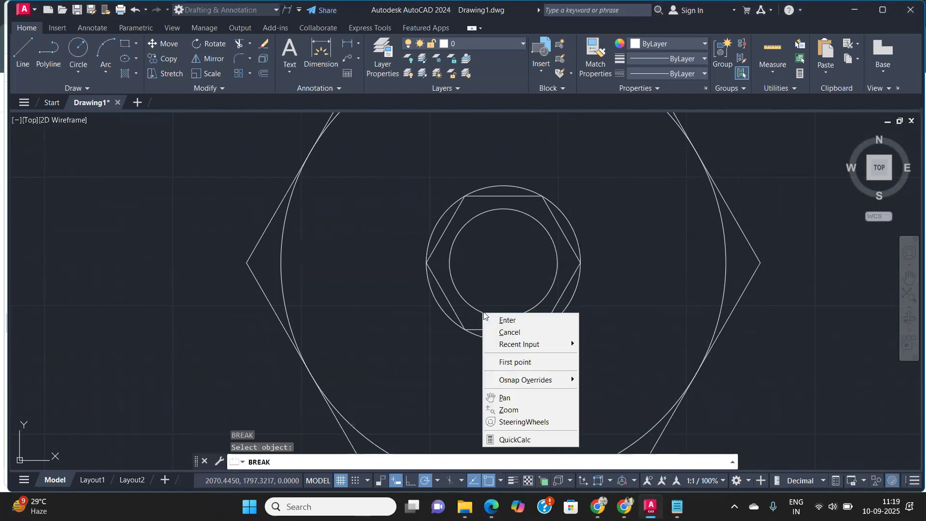
{"action": "left_click", "coordinate": [488, 320]}
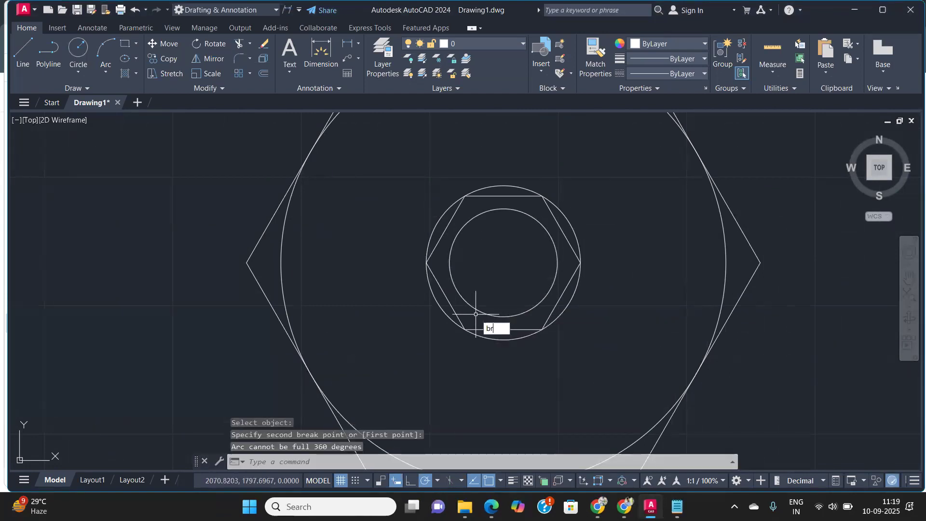
Step: Break the radius-21 circle, removing its lower-right portion to leave an open arc
{"action": "key", "text": "Return"}
{"action": "left_click", "coordinate": [482, 314]}
{"action": "right_click", "coordinate": [501, 319]}
{"action": "left_click", "coordinate": [524, 323]}
{"action": "left_click", "coordinate": [550, 247]}
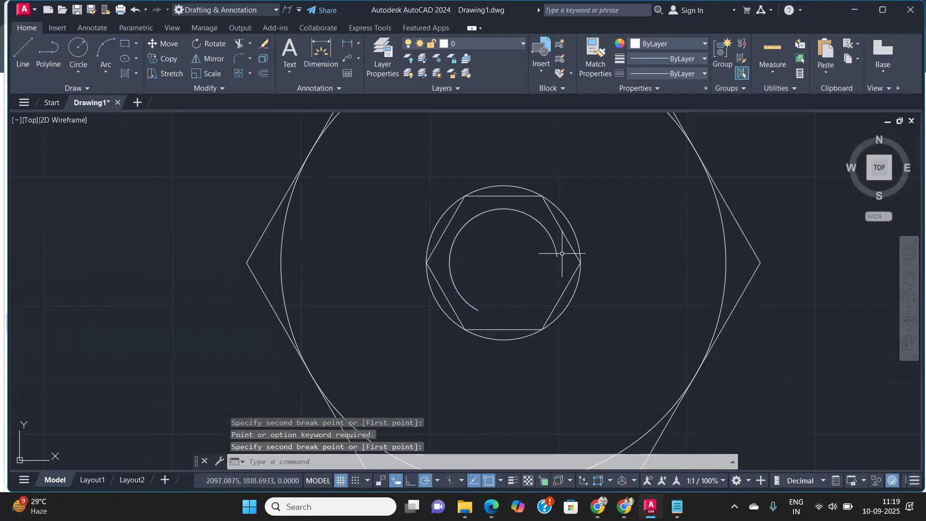
{"action": "scroll", "coordinate": [506, 263], "scroll_direction": "down", "scroll_amount": 5}
{"action": "middle_click_drag", "start_coordinate": [504, 273], "coordinate": [486, 303]}
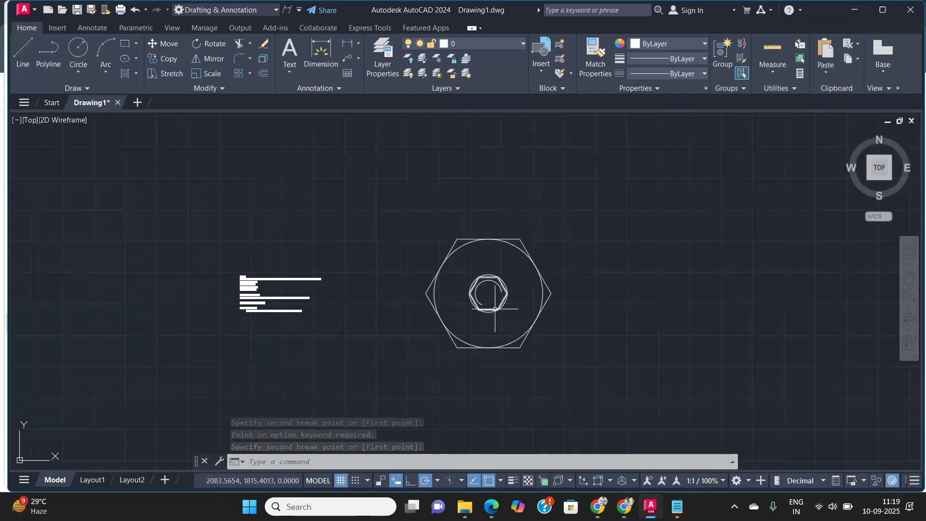
{"action": "scroll", "coordinate": [495, 309], "scroll_direction": "up", "scroll_amount": 2}
{"action": "scroll", "coordinate": [500, 278], "scroll_direction": "up", "scroll_amount": 4}
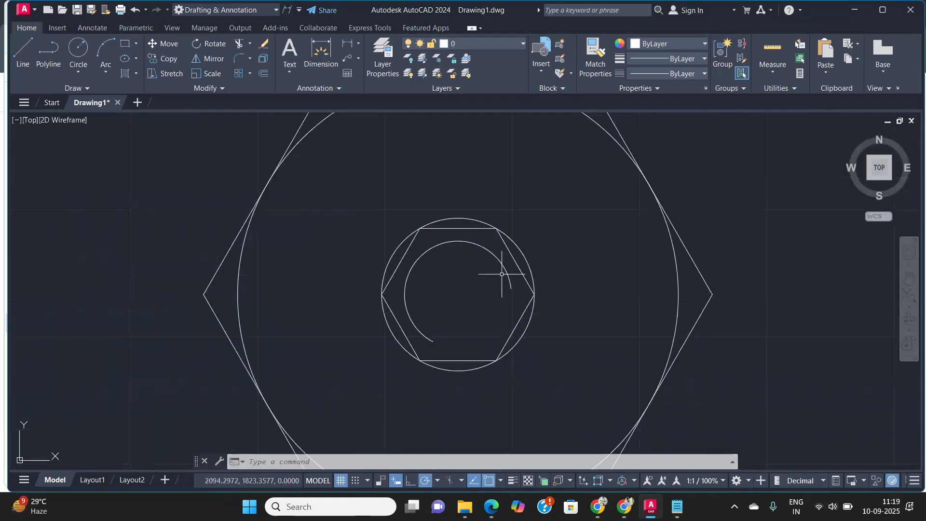
{"action": "scroll", "coordinate": [490, 302], "scroll_direction": "down", "scroll_amount": 6}
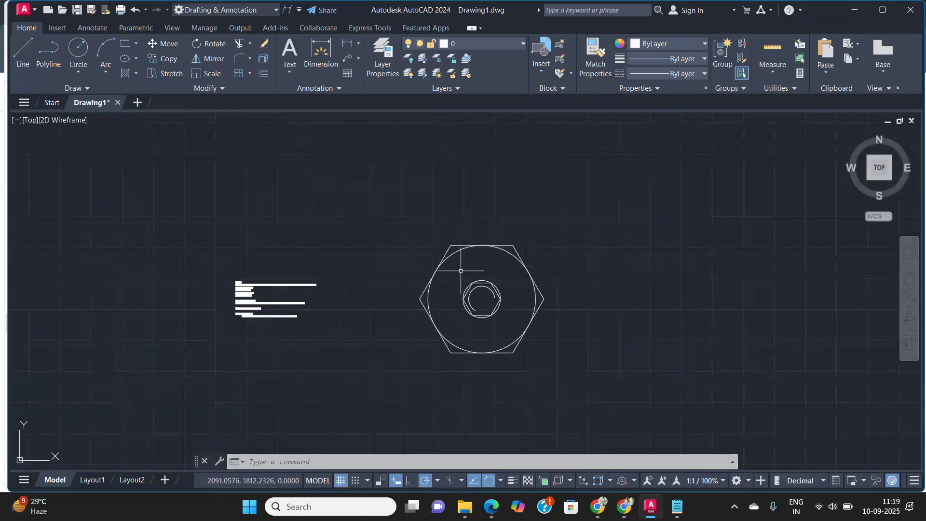
{"action": "scroll", "coordinate": [450, 256], "scroll_direction": "up", "scroll_amount": 2}
{"action": "scroll", "coordinate": [450, 259], "scroll_direction": "down", "scroll_amount": 4}
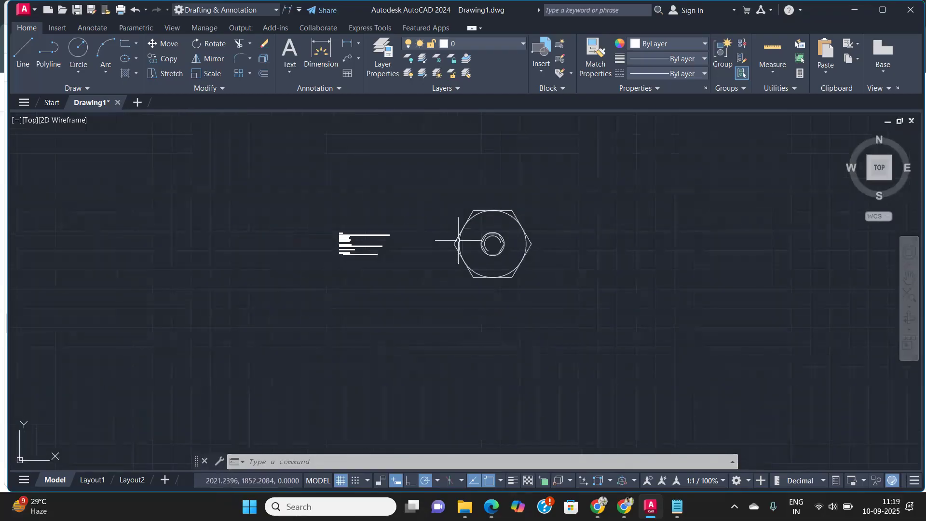
{"action": "left_click", "coordinate": [431, 178]}
{"action": "left_click", "coordinate": [651, 378]}
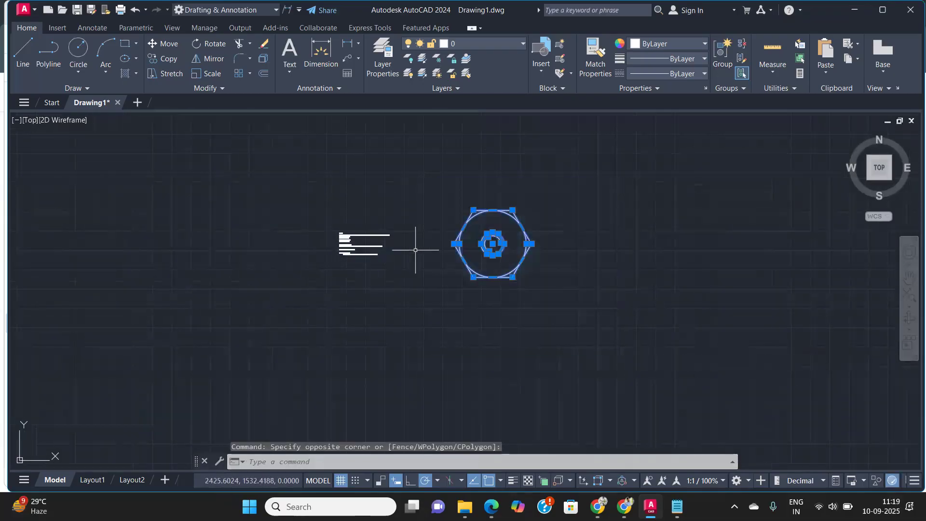
{"action": "scroll", "coordinate": [414, 248], "scroll_direction": "up", "scroll_amount": 5}
{"action": "scroll", "coordinate": [128, 184], "scroll_direction": "up", "scroll_amount": 4}
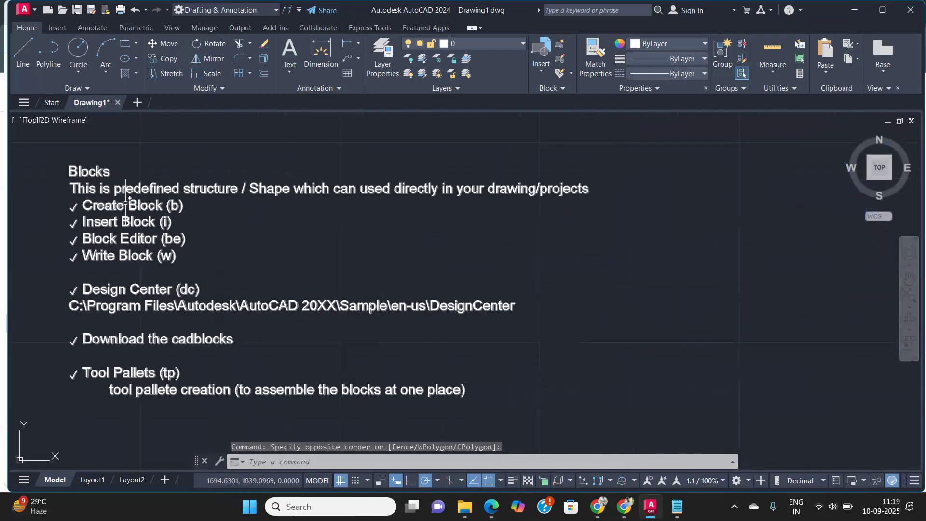
{"action": "scroll", "coordinate": [145, 198], "scroll_direction": "down", "scroll_amount": 4}
{"action": "scroll", "coordinate": [161, 208], "scroll_direction": "up", "scroll_amount": 4}
{"action": "scroll", "coordinate": [165, 213], "scroll_direction": "down", "scroll_amount": 6}
{"action": "scroll", "coordinate": [331, 207], "scroll_direction": "up", "scroll_amount": 5}
{"action": "scroll", "coordinate": [341, 217], "scroll_direction": "down", "scroll_amount": 5}
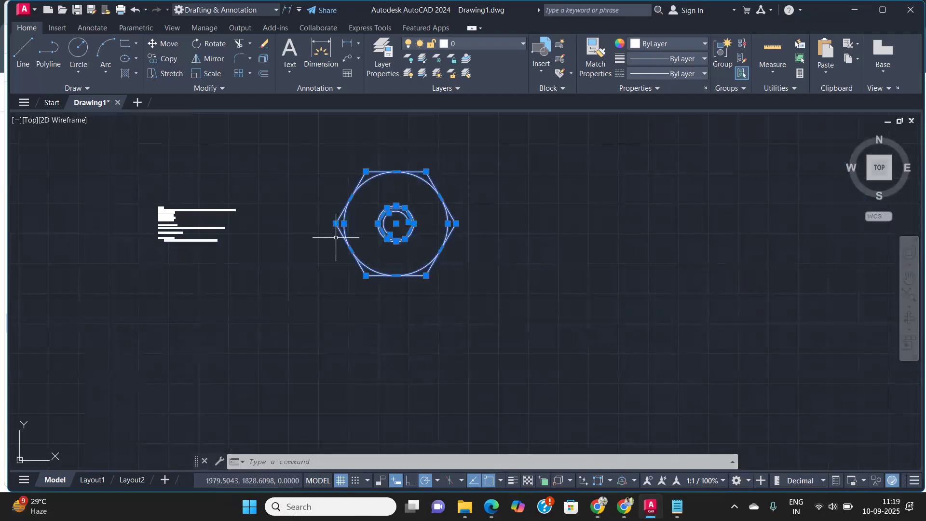
{"action": "scroll", "coordinate": [186, 195], "scroll_direction": "up", "scroll_amount": 6}
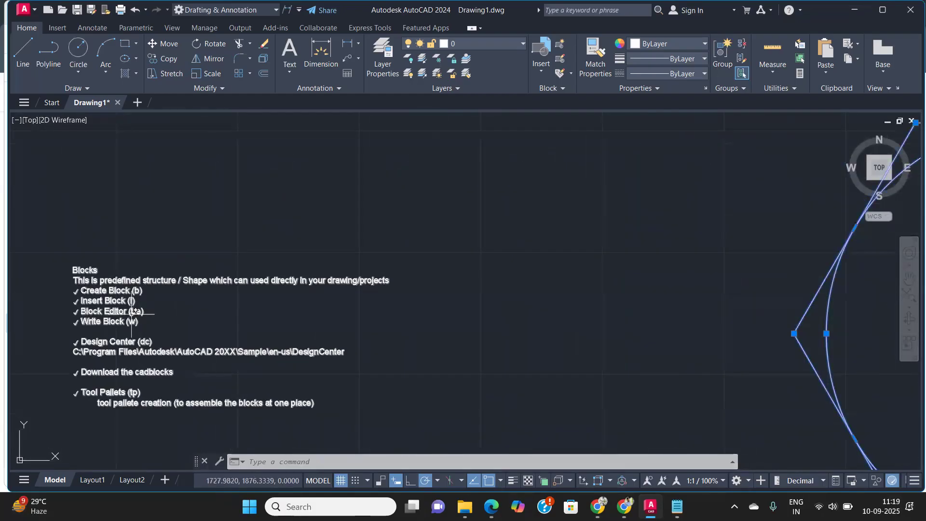
{"action": "left_click", "coordinate": [560, 46]}
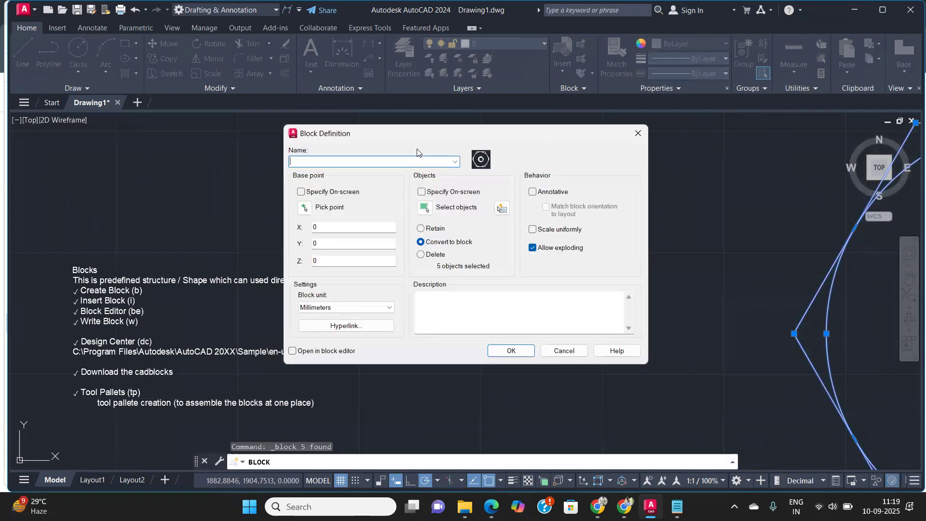
{"action": "left_click", "coordinate": [638, 133]}
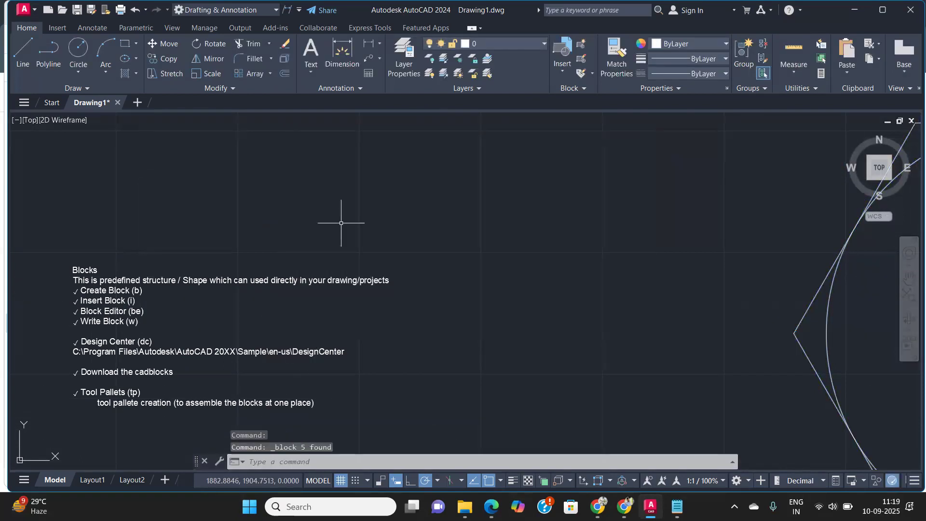
Step: Start a new block definition named Hexa_Nut
{"action": "scroll", "coordinate": [179, 289], "scroll_direction": "down", "scroll_amount": 2}
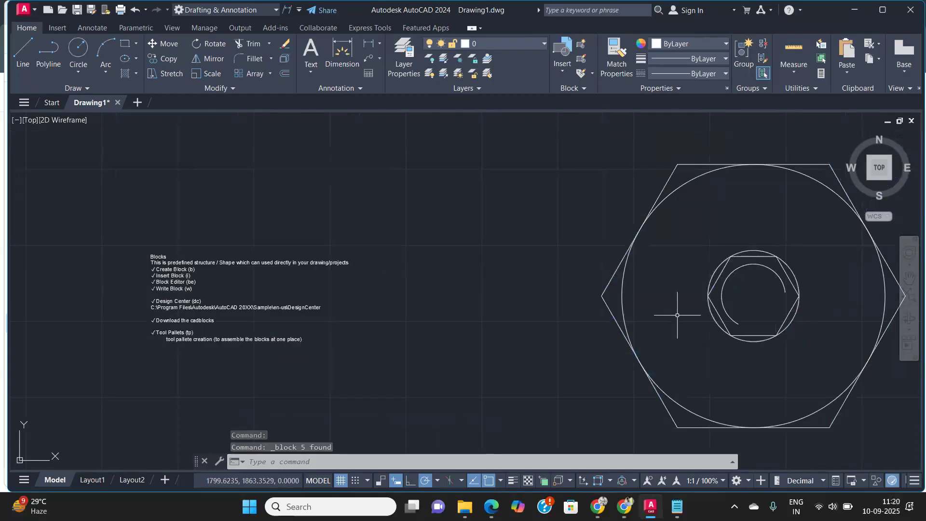
{"action": "left_click", "coordinate": [365, 233]}
{"action": "left_click", "coordinate": [458, 316]}
{"action": "type", "text": "b"}
{"action": "key", "text": "Return"}
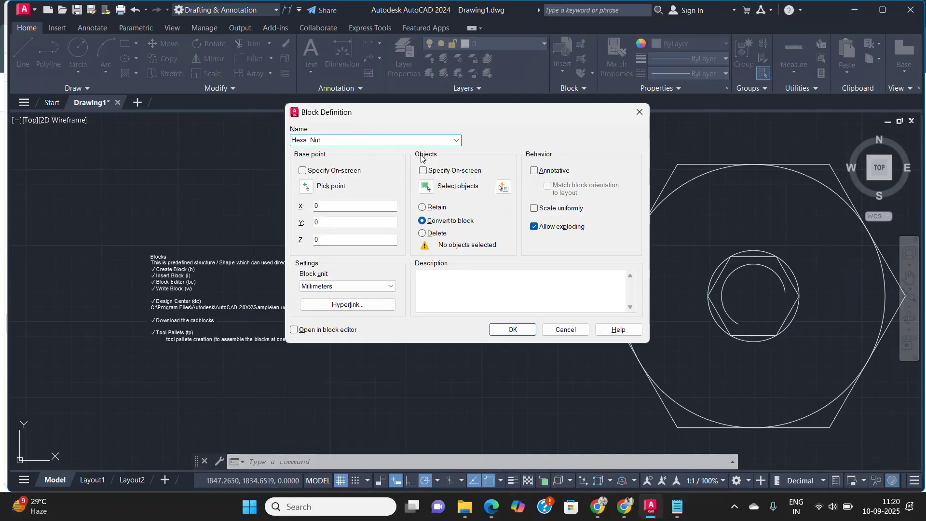
Step: Select all five objects of the hex nut for the block with a selection window
{"action": "left_click", "coordinate": [424, 188]}
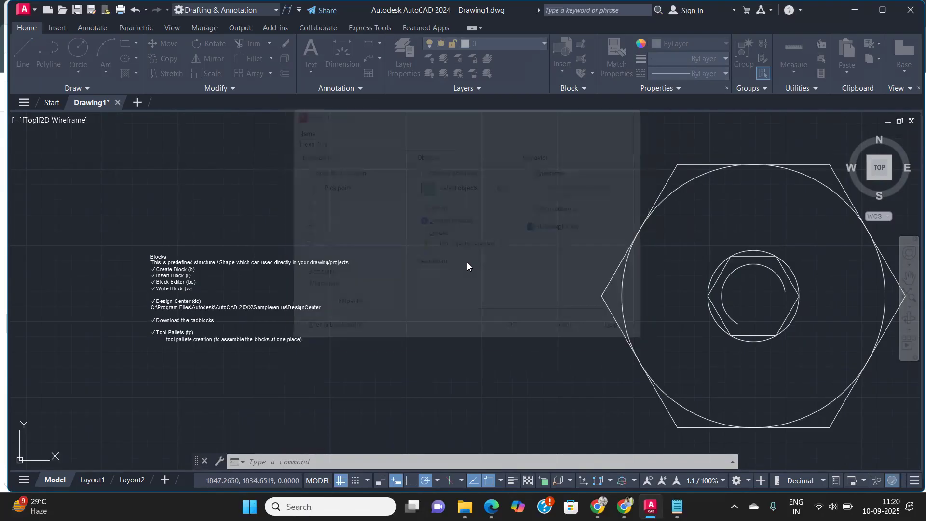
{"action": "scroll", "coordinate": [455, 285], "scroll_direction": "down", "scroll_amount": 4}
{"action": "left_click", "coordinate": [738, 370]}
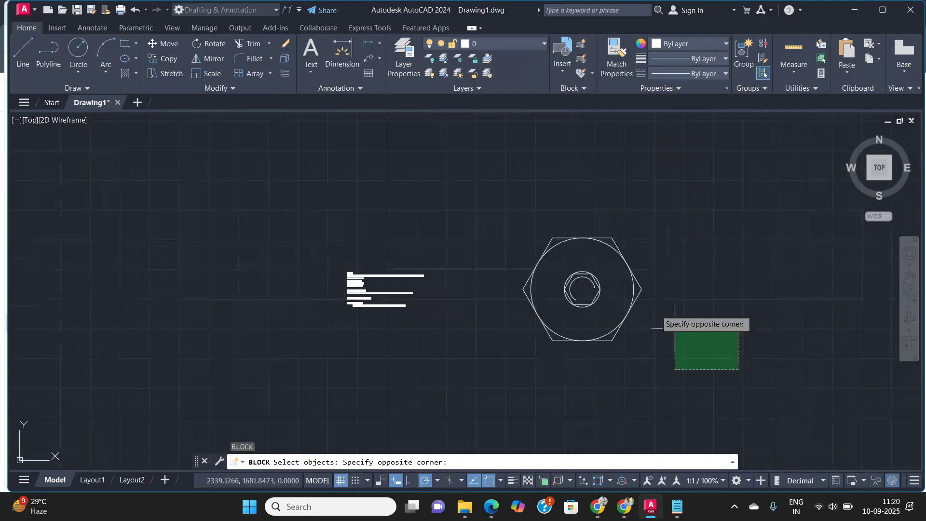
{"action": "left_click", "coordinate": [525, 197]}
{"action": "key", "text": "Return"}
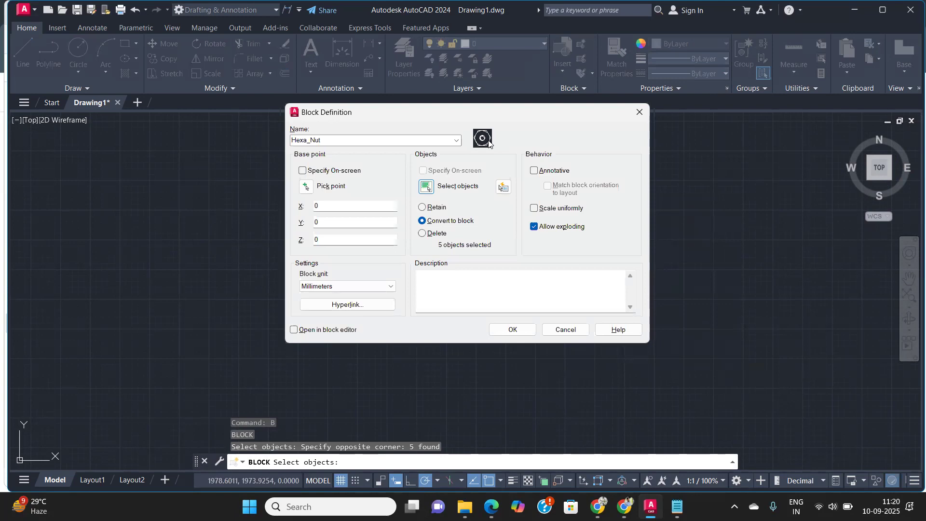
Step: Pick the nut's center as the block base point and finish the block with Millimeters as block unit
{"action": "left_click", "coordinate": [305, 187]}
{"action": "scroll", "coordinate": [603, 290], "scroll_direction": "up", "scroll_amount": 3}
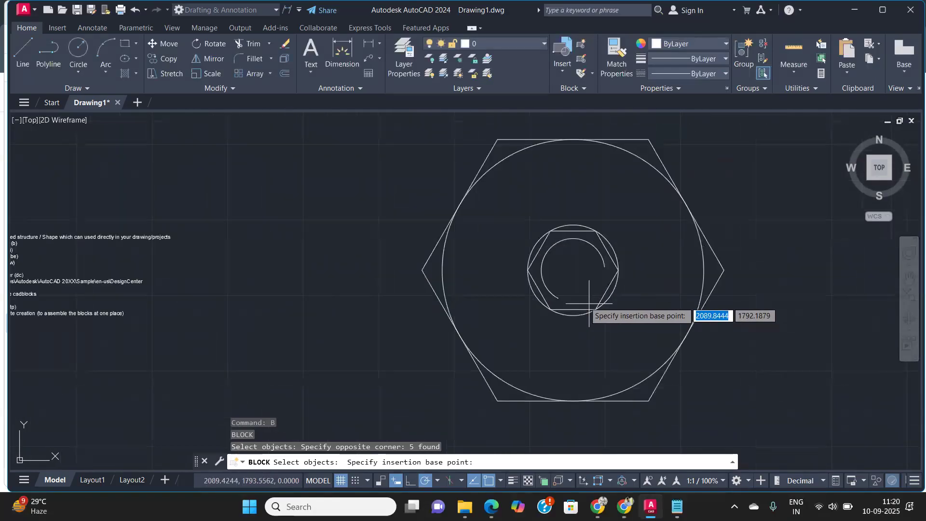
{"action": "left_click", "coordinate": [573, 270]}
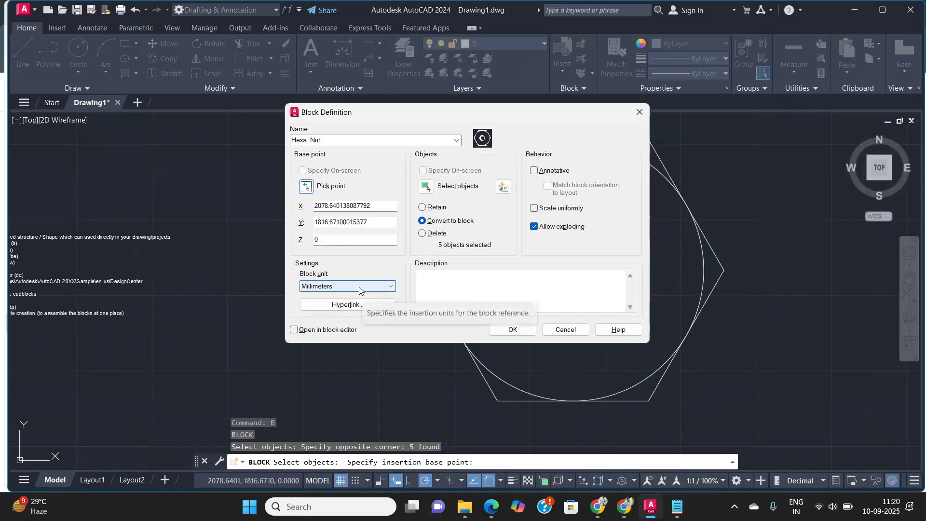
{"action": "left_click", "coordinate": [359, 286]}
{"action": "left_click", "coordinate": [359, 287]}
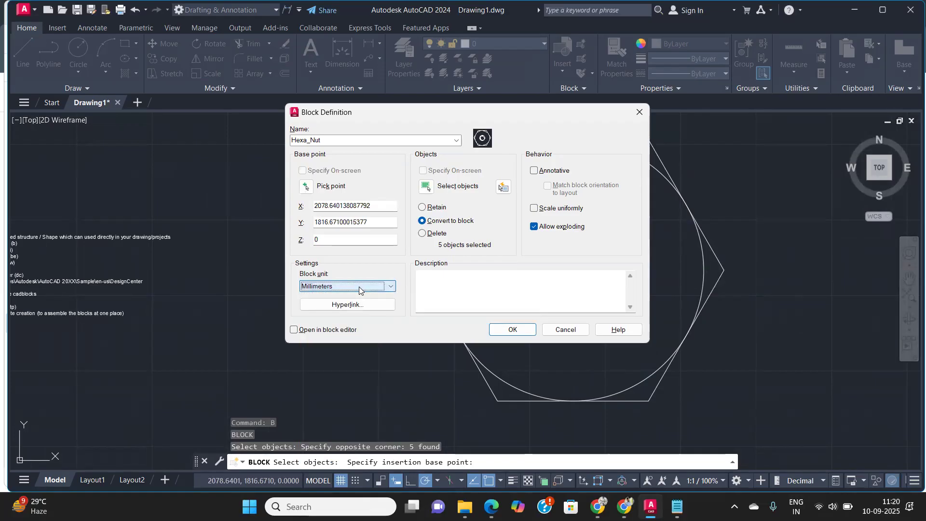
{"action": "left_click", "coordinate": [429, 279]}
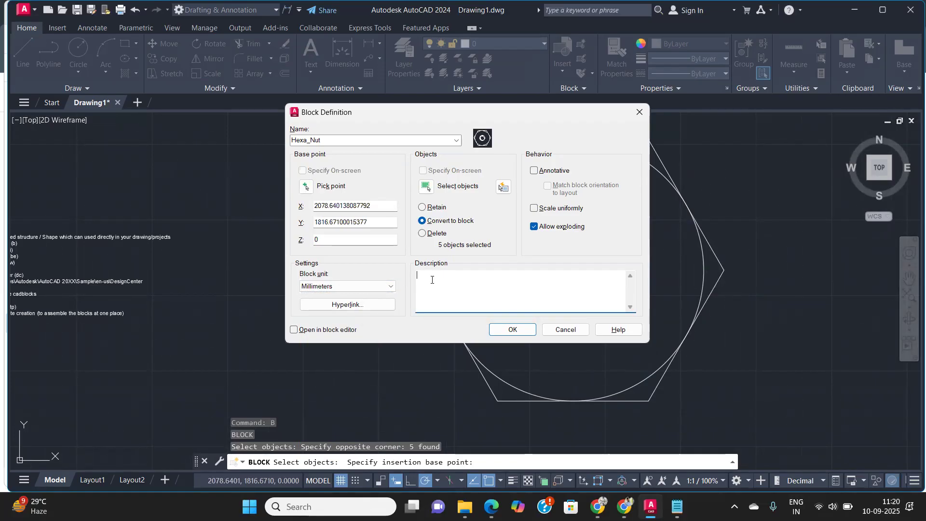
{"action": "left_click", "coordinate": [509, 330]}
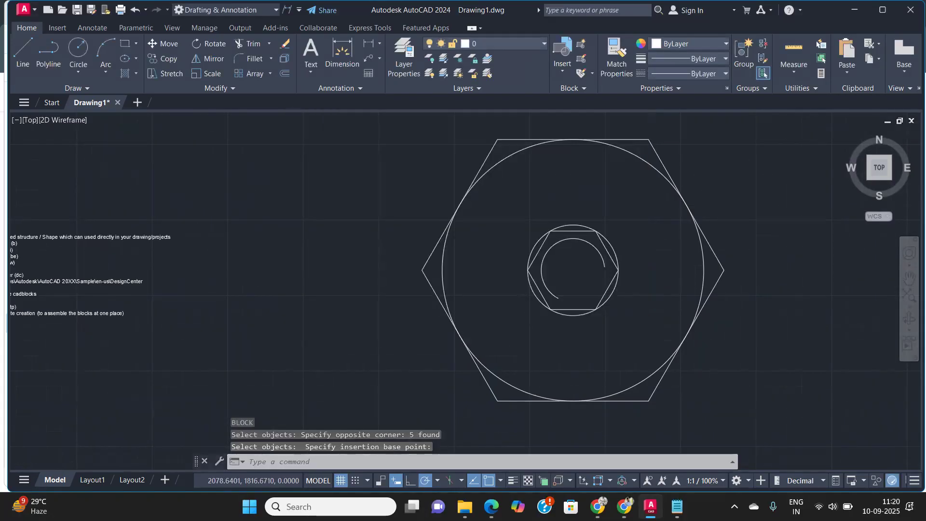
Step: Select the nut and examine it as a single block object
{"action": "scroll", "coordinate": [487, 294], "scroll_direction": "down", "scroll_amount": 4}
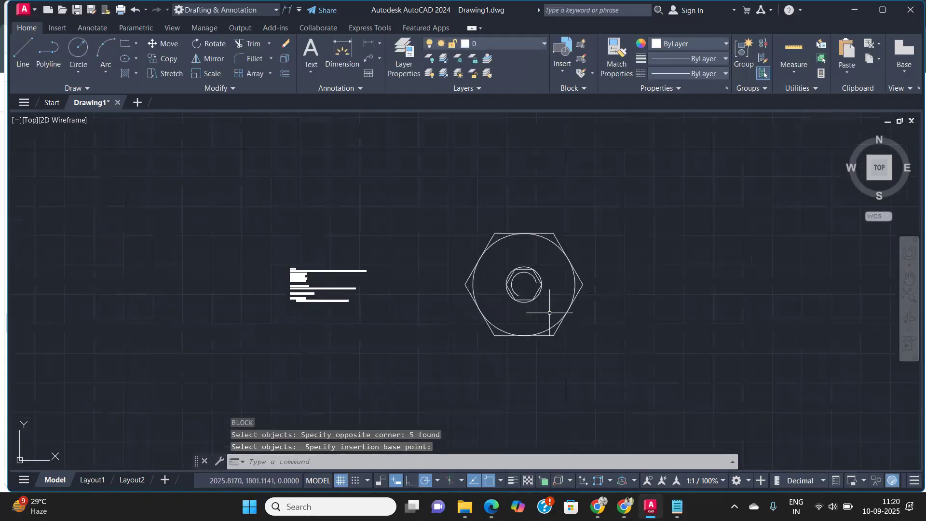
{"action": "left_click", "coordinate": [573, 306]}
{"action": "scroll", "coordinate": [500, 296], "scroll_direction": "up", "scroll_amount": 4}
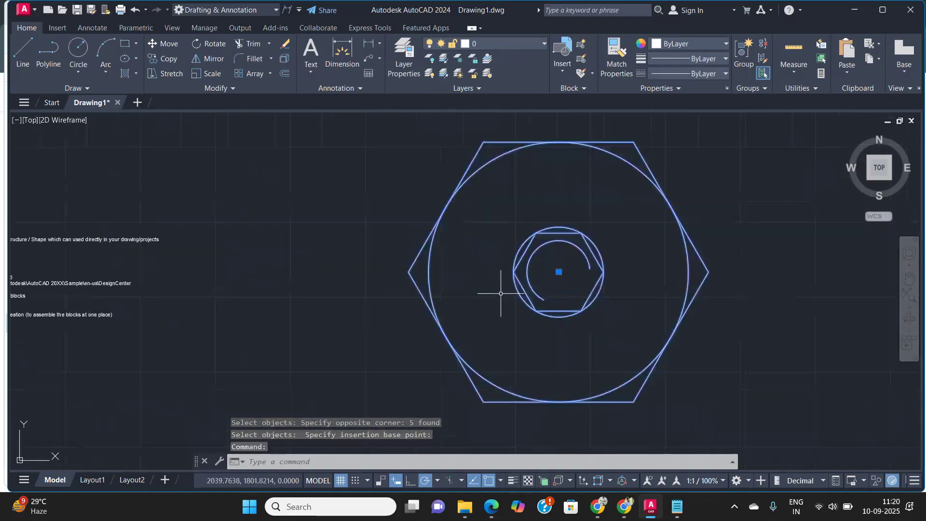
{"action": "scroll", "coordinate": [504, 293], "scroll_direction": "down", "scroll_amount": 7}
{"action": "scroll", "coordinate": [317, 265], "scroll_direction": "up", "scroll_amount": 7}
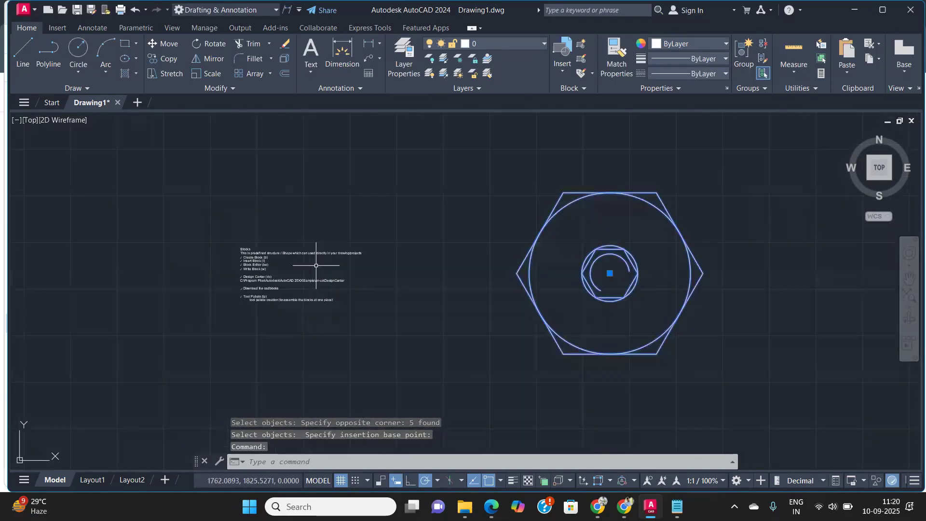
{"action": "scroll", "coordinate": [317, 266], "scroll_direction": "down", "scroll_amount": 4}
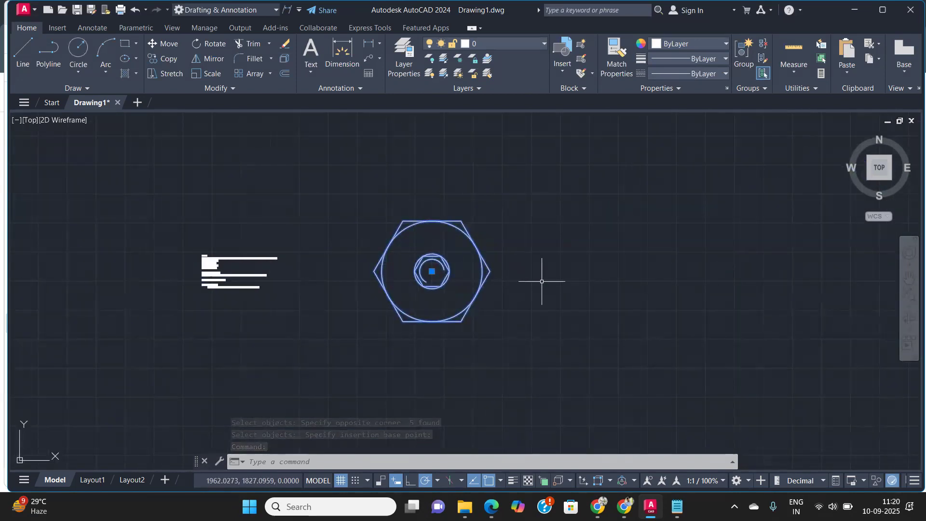
{"action": "scroll", "coordinate": [183, 271], "scroll_direction": "up", "scroll_amount": 4}
{"action": "scroll", "coordinate": [277, 261], "scroll_direction": "down", "scroll_amount": 3}
{"action": "middle_click_drag", "start_coordinate": [610, 265], "coordinate": [388, 262]}
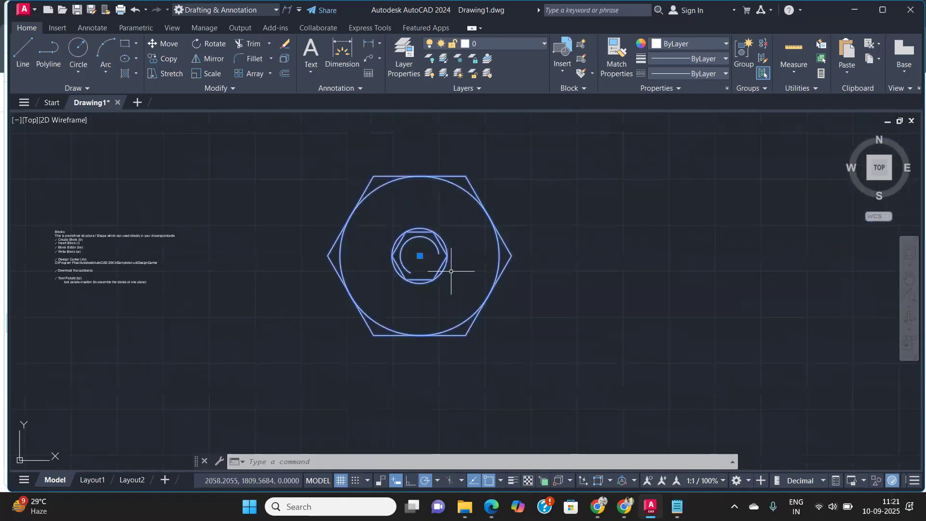
Step: Open the Blocks palette with the INSERT command and browse its Current Drawing and Recent blocks
{"action": "left_click", "coordinate": [564, 68]}
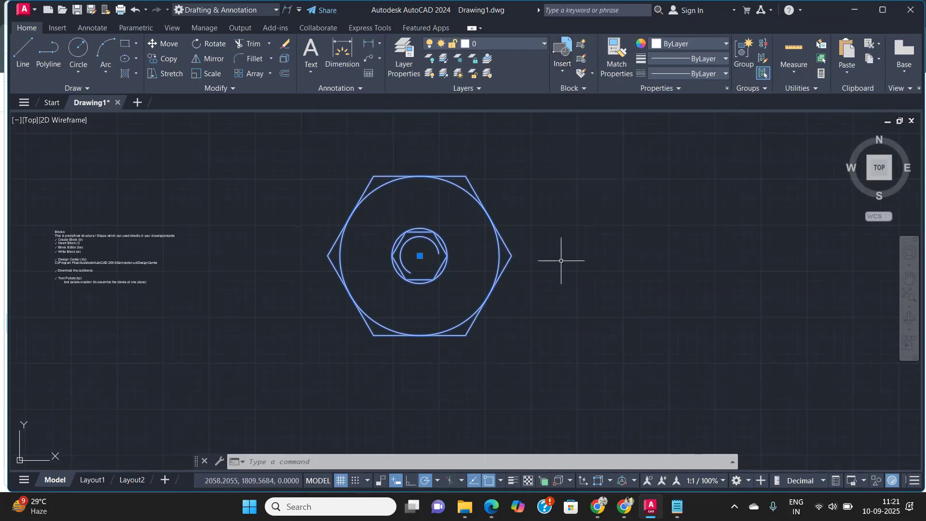
{"action": "type", "text": "INSERT"}
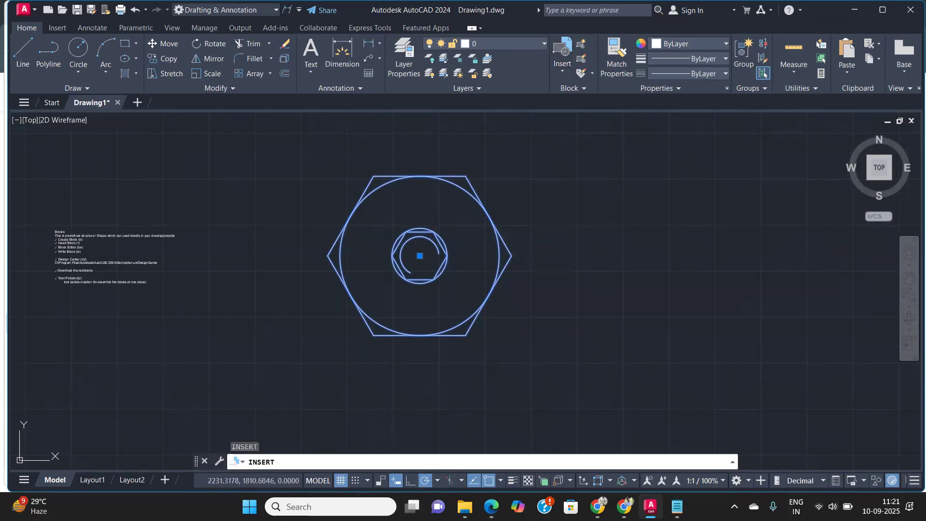
{"action": "key", "text": "Return"}
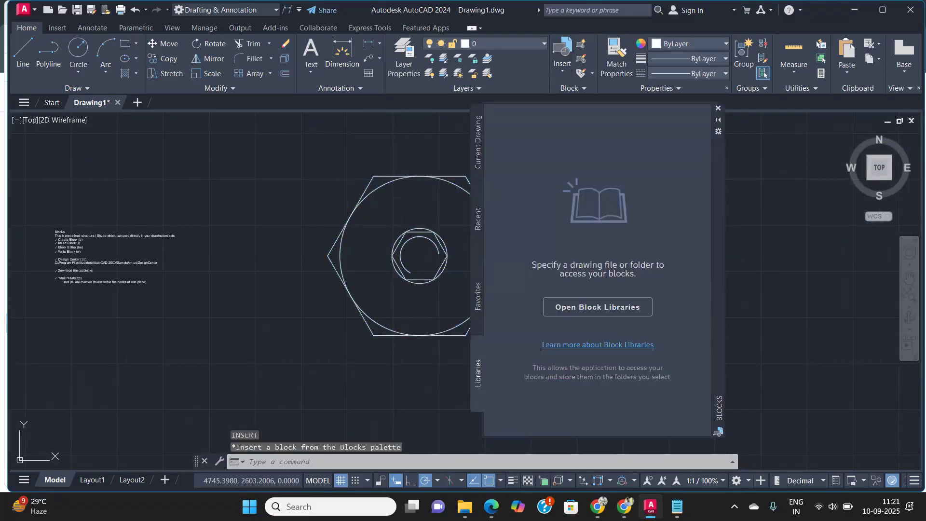
{"action": "left_click", "coordinate": [479, 138]}
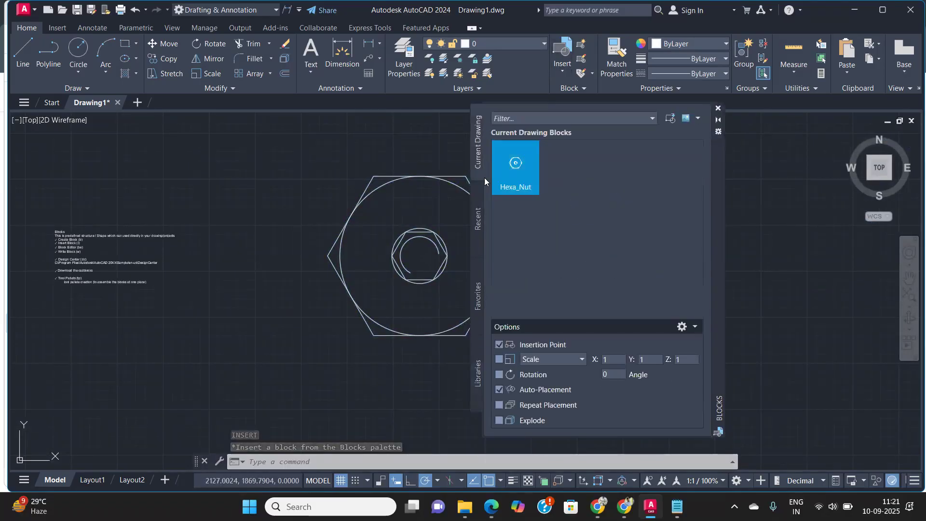
{"action": "left_click", "coordinate": [477, 220]}
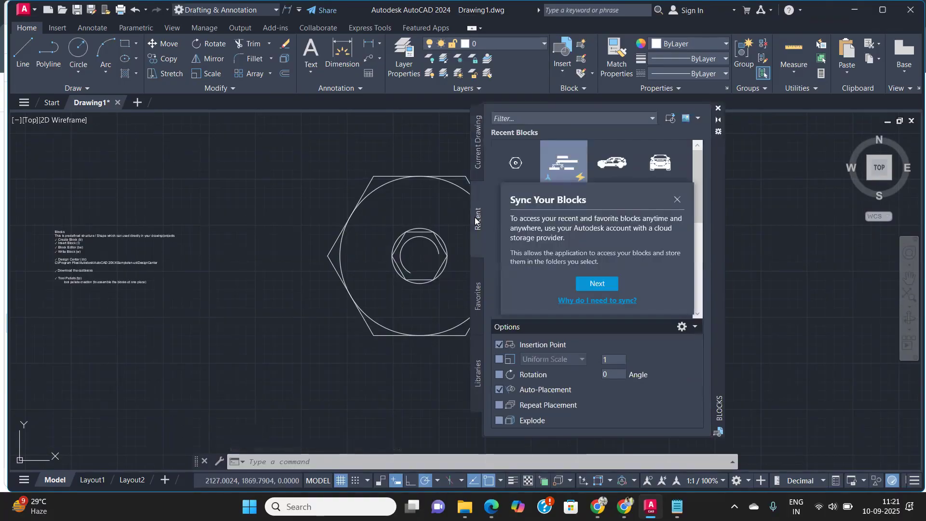
{"action": "left_click", "coordinate": [678, 198]}
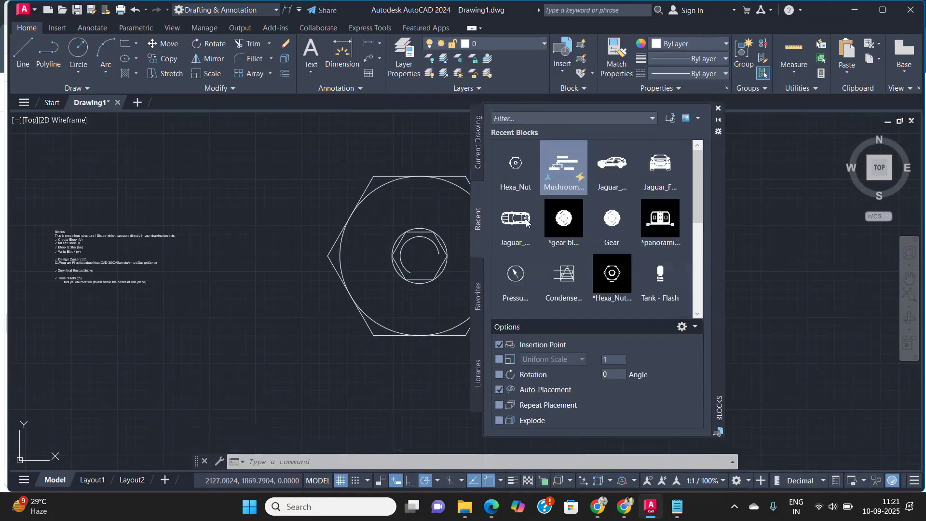
Step: Place a Hexa_Nut block above the original nut
{"action": "left_click", "coordinate": [515, 164]}
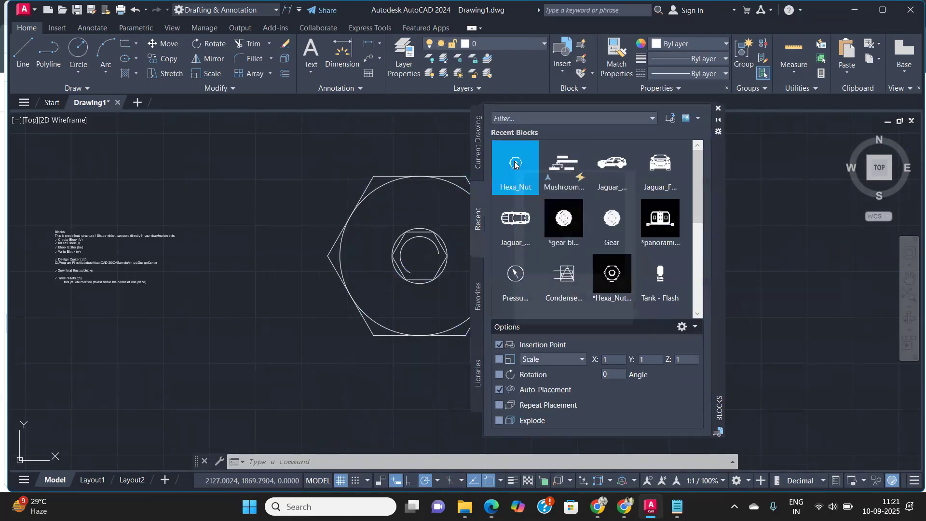
{"action": "scroll", "coordinate": [414, 251], "scroll_direction": "down", "scroll_amount": 2}
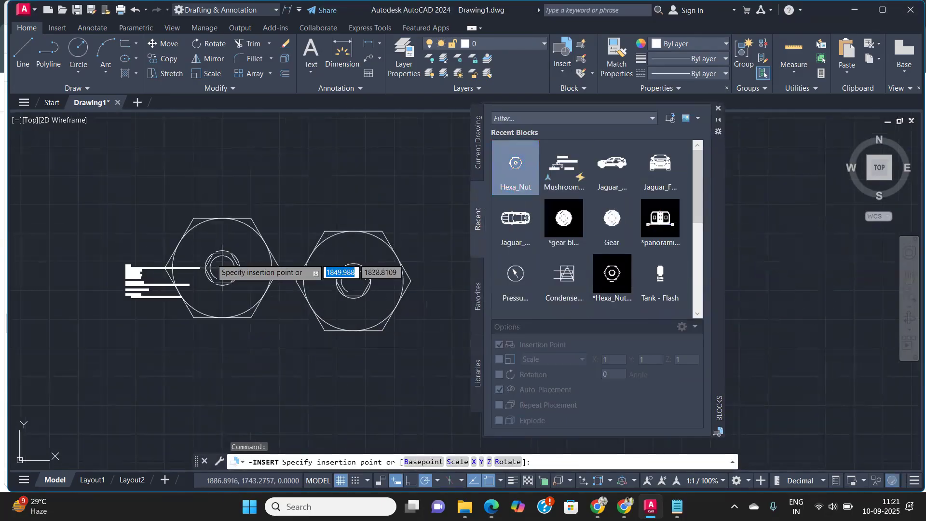
{"action": "left_click", "coordinate": [259, 185]}
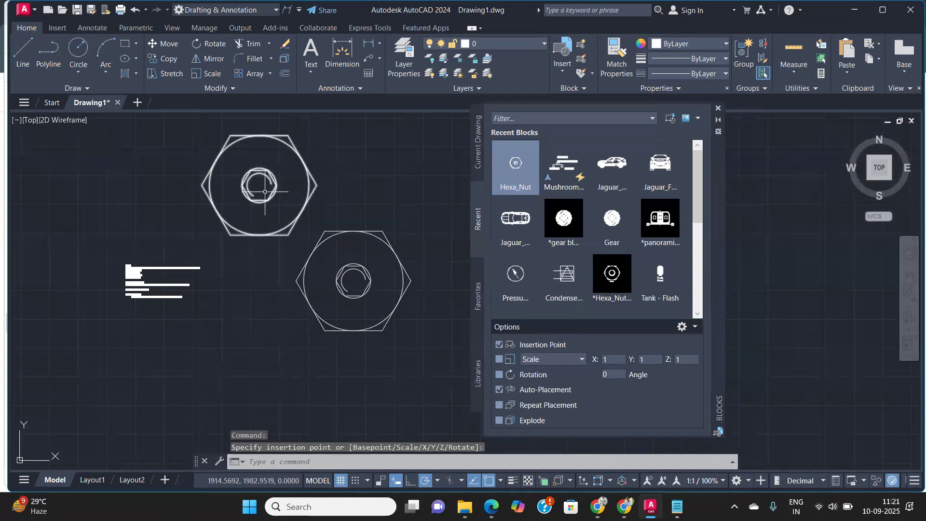
Step: Place another Hexa_Nut block to the right of the original nut
{"action": "scroll", "coordinate": [260, 192], "scroll_direction": "up", "scroll_amount": 4}
{"action": "scroll", "coordinate": [216, 193], "scroll_direction": "down", "scroll_amount": 3}
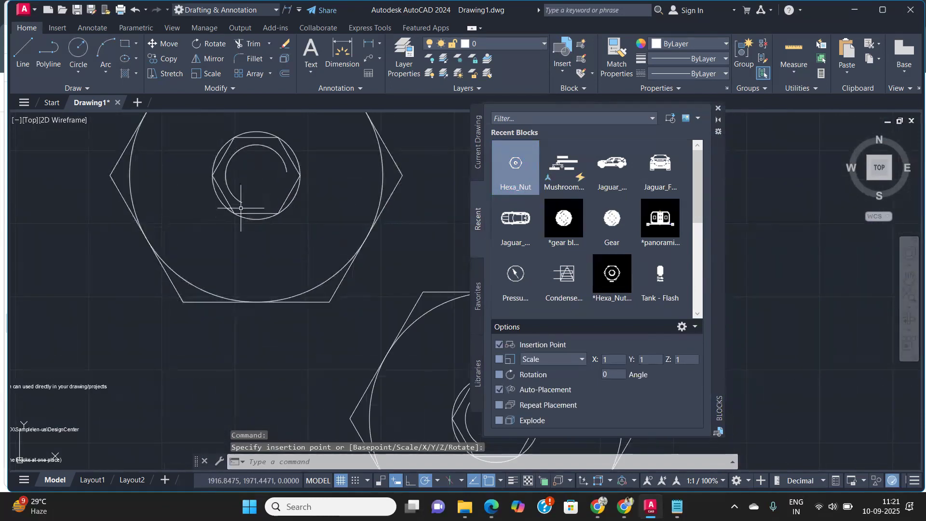
{"action": "left_click", "coordinate": [515, 164]}
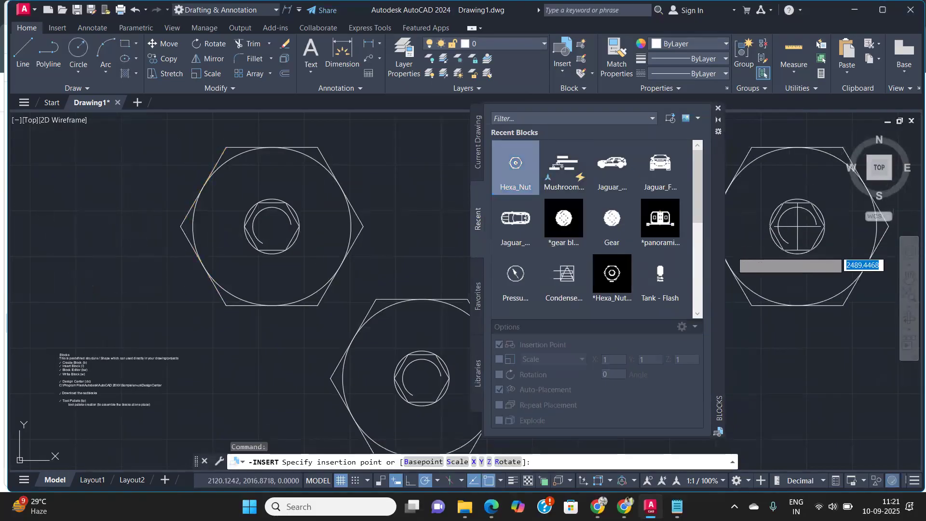
{"action": "left_click", "coordinate": [792, 270]}
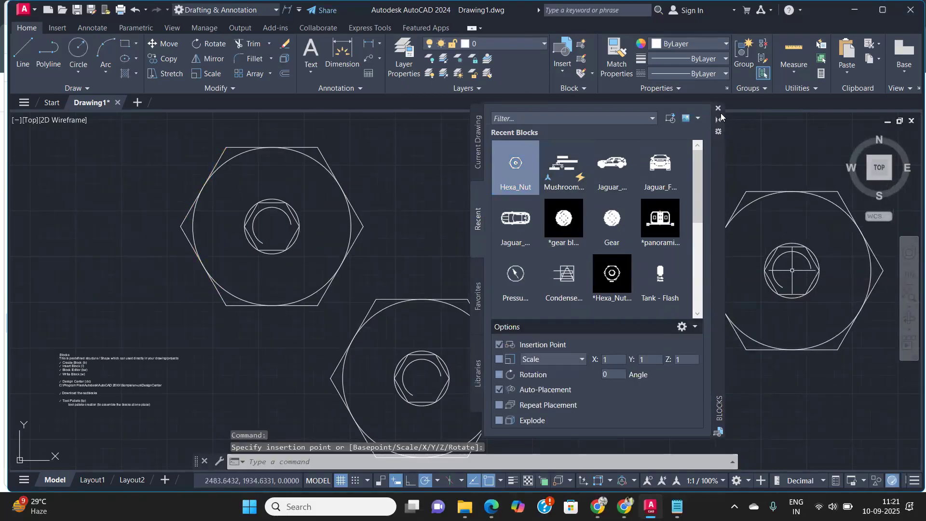
Step: Close the Blocks palette and repeat the Insert command to reopen it
{"action": "left_click", "coordinate": [719, 108]}
{"action": "scroll", "coordinate": [491, 253], "scroll_direction": "down", "scroll_amount": 2}
{"action": "middle_click_drag", "start_coordinate": [491, 252], "coordinate": [596, 201]}
{"action": "scroll", "coordinate": [530, 203], "scroll_direction": "up", "scroll_amount": 2}
{"action": "middle_click_drag", "start_coordinate": [406, 252], "coordinate": [488, 234]}
{"action": "scroll", "coordinate": [389, 259], "scroll_direction": "up", "scroll_amount": 4}
{"action": "middle_click_drag", "start_coordinate": [297, 296], "coordinate": [284, 245]}
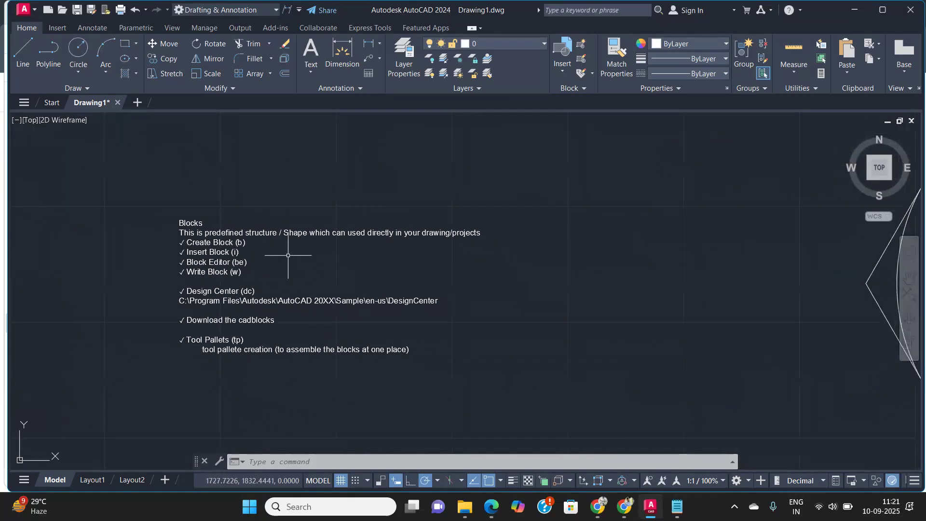
{"action": "key", "text": "Return"}
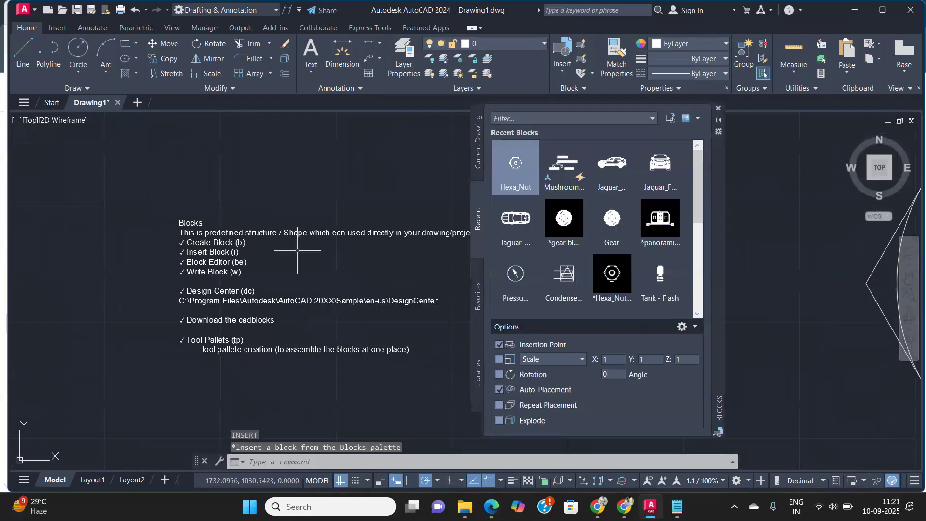
Step: Place a Jaguar_F-Pace_Side block from the recent blocks into the drawing
{"action": "left_click", "coordinate": [618, 171]}
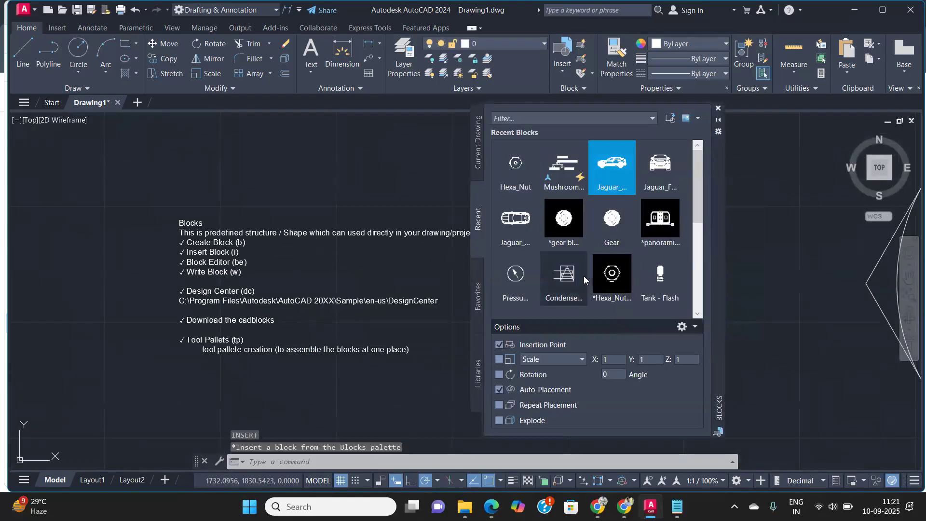
{"action": "scroll", "coordinate": [401, 289], "scroll_direction": "down", "scroll_amount": 15}
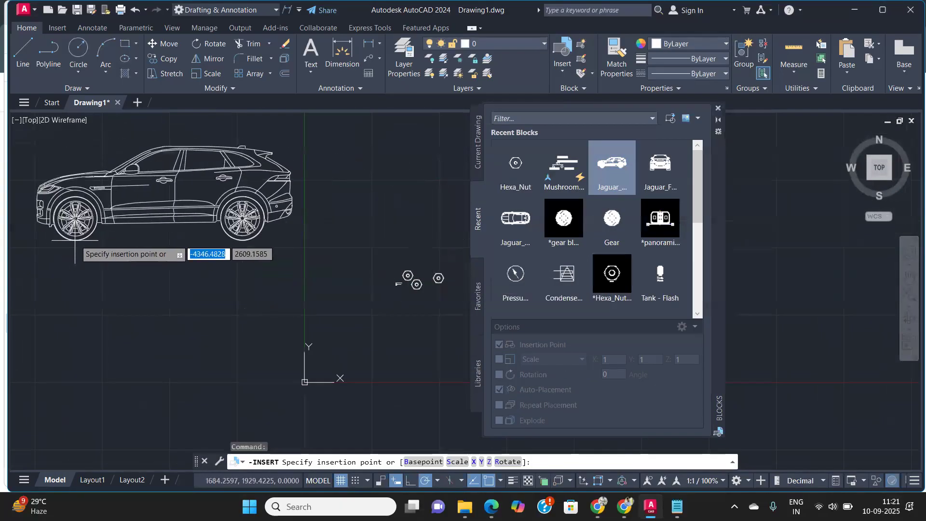
{"action": "left_click", "coordinate": [96, 236]}
{"action": "scroll", "coordinate": [148, 174], "scroll_direction": "up", "scroll_amount": 4}
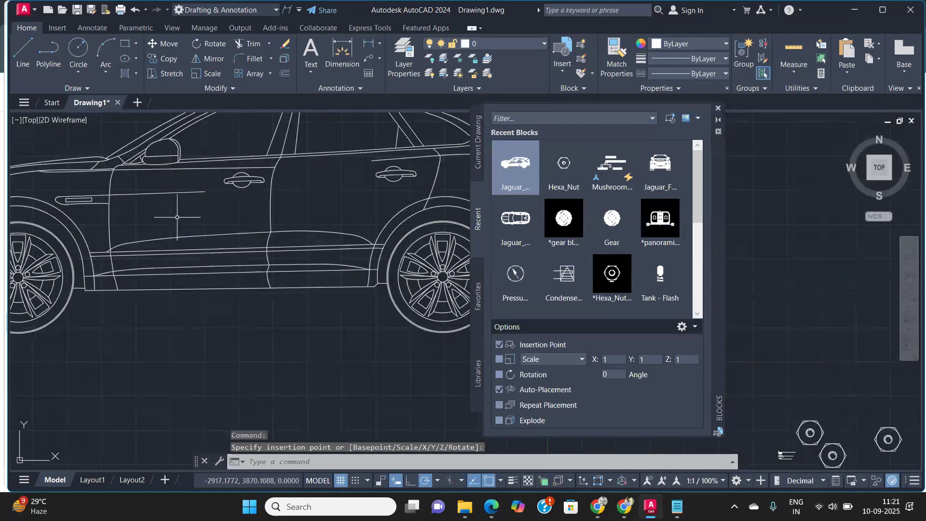
{"action": "scroll", "coordinate": [177, 217], "scroll_direction": "down", "scroll_amount": 2}
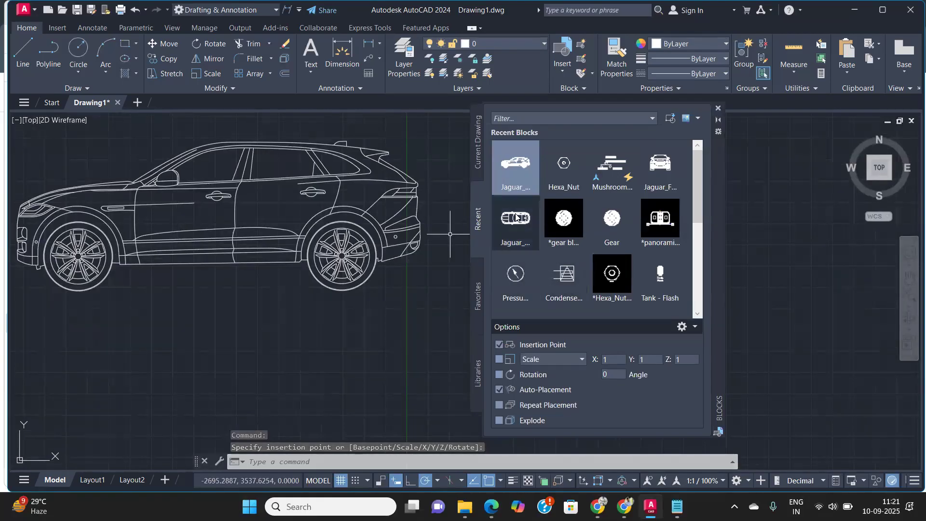
Step: Place a Gear block from the recent blocks and close the Blocks palette
{"action": "left_click", "coordinate": [619, 220]}
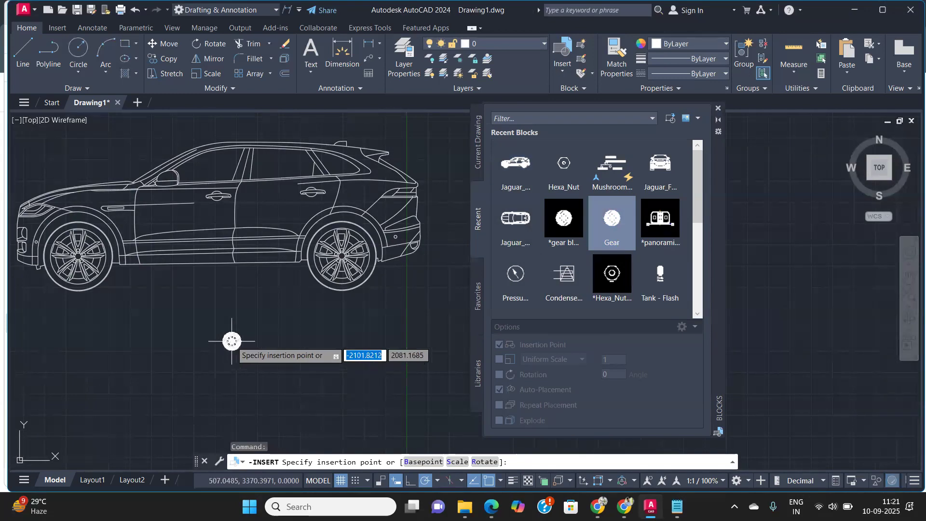
{"action": "scroll", "coordinate": [232, 341], "scroll_direction": "up", "scroll_amount": 5}
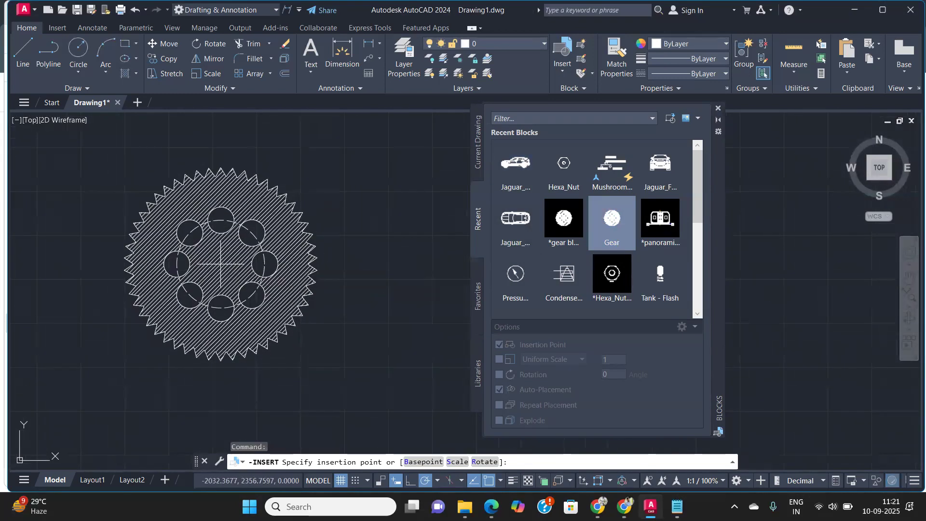
{"action": "left_click", "coordinate": [221, 264]}
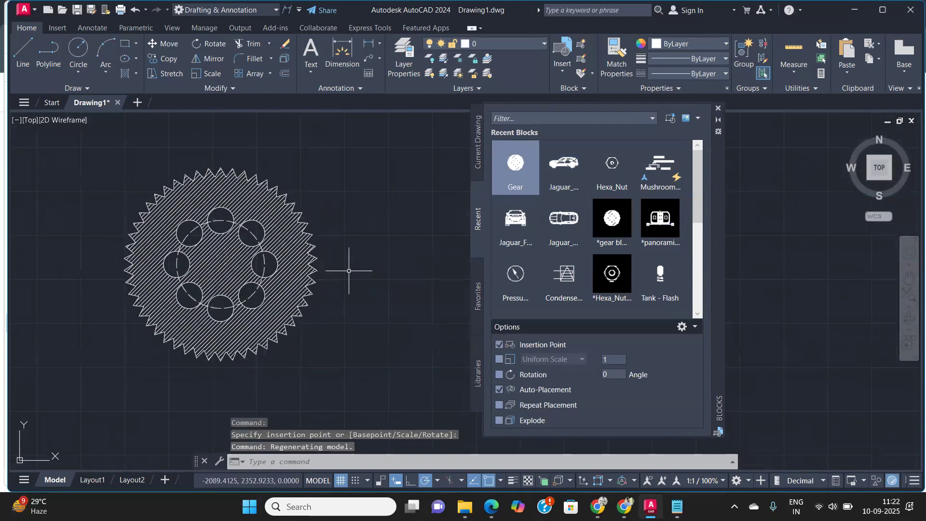
{"action": "scroll", "coordinate": [232, 277], "scroll_direction": "up", "scroll_amount": 5}
{"action": "scroll", "coordinate": [227, 275], "scroll_direction": "down", "scroll_amount": 7}
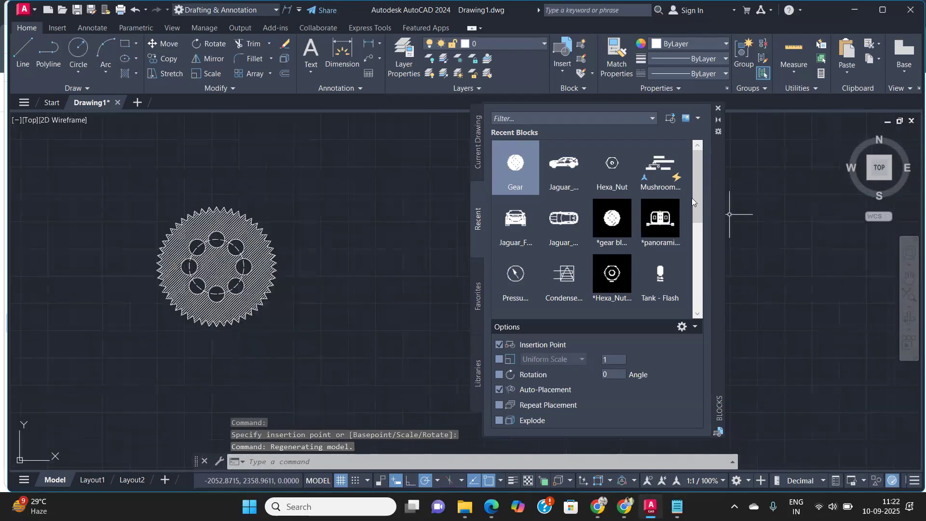
{"action": "left_click", "coordinate": [719, 108]}
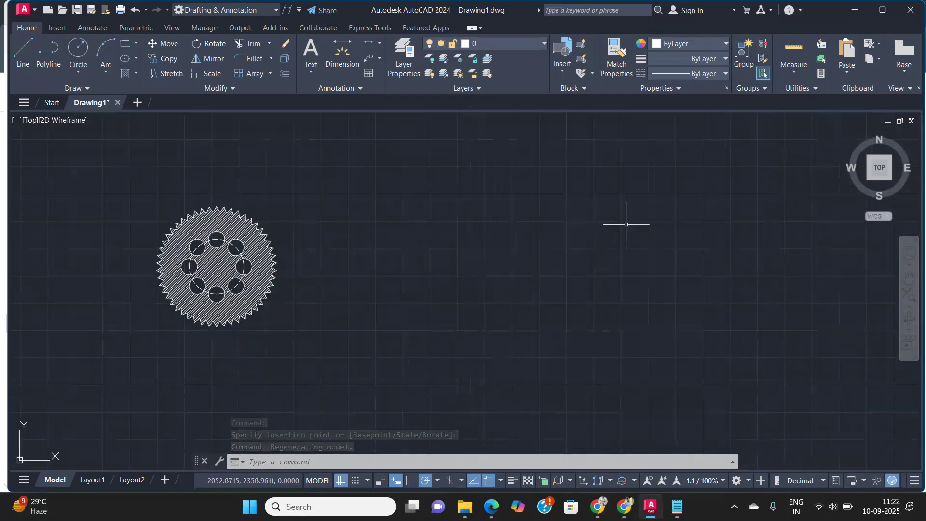
Step: Scale the central Hexa_Nut block down by a factor of about 0.59 about its centre
{"action": "scroll", "coordinate": [626, 224], "scroll_direction": "down", "scroll_amount": 8}
{"action": "middle_click_drag", "start_coordinate": [616, 238], "coordinate": [451, 247]}
{"action": "scroll", "coordinate": [477, 256], "scroll_direction": "up", "scroll_amount": 15}
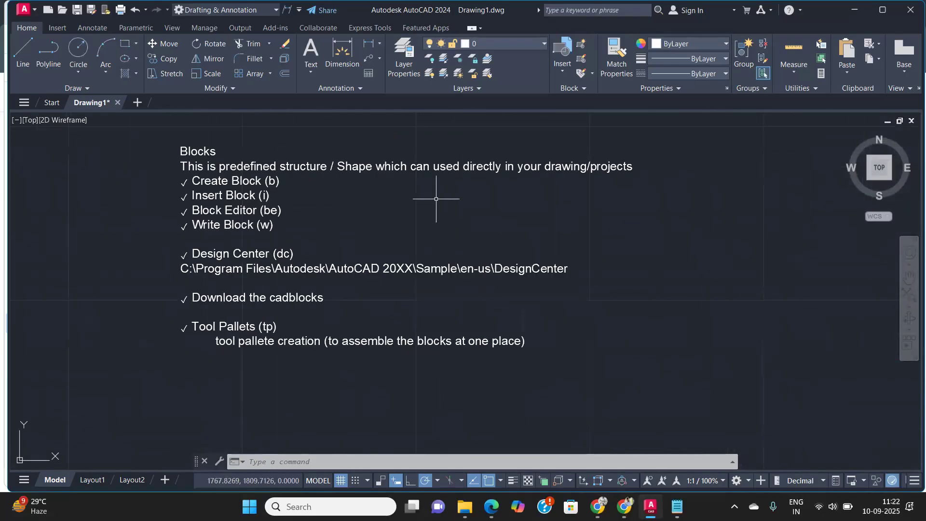
{"action": "middle_click_drag", "start_coordinate": [436, 199], "coordinate": [347, 231]}
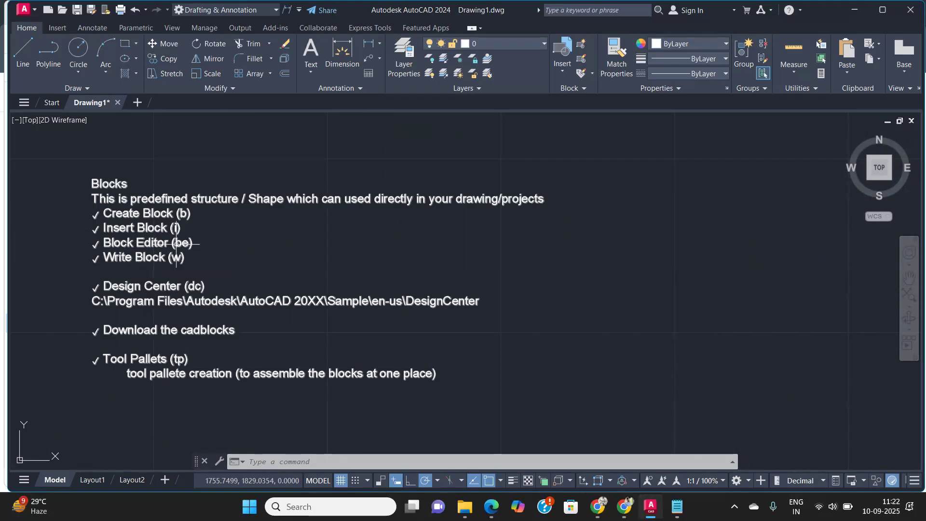
{"action": "scroll", "coordinate": [207, 226], "scroll_direction": "down", "scroll_amount": 4}
{"action": "middle_click_drag", "start_coordinate": [429, 242], "coordinate": [266, 261]}
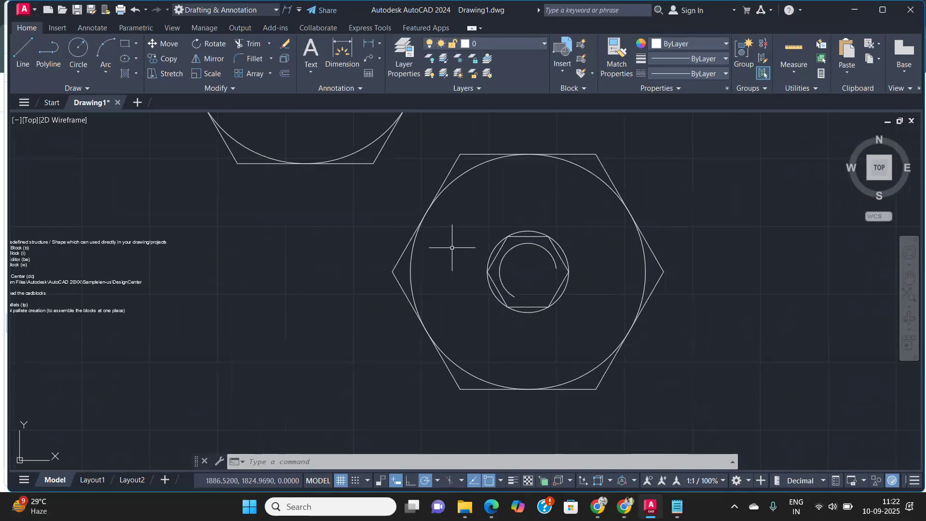
{"action": "scroll", "coordinate": [452, 247], "scroll_direction": "down", "scroll_amount": 2}
{"action": "left_click", "coordinate": [662, 351]}
{"action": "left_click", "coordinate": [551, 283]}
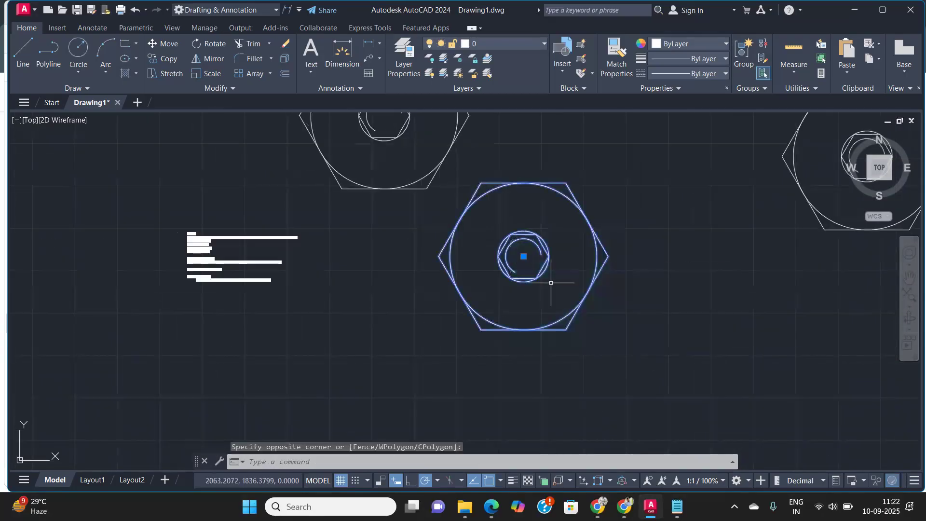
{"action": "key", "text": "Return"}
{"action": "left_click", "coordinate": [524, 257]}
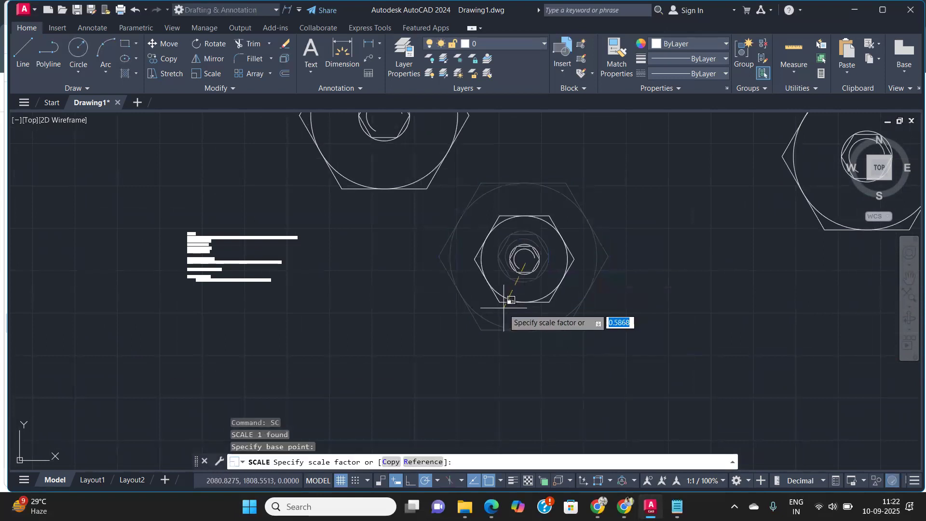
{"action": "left_click", "coordinate": [512, 293]}
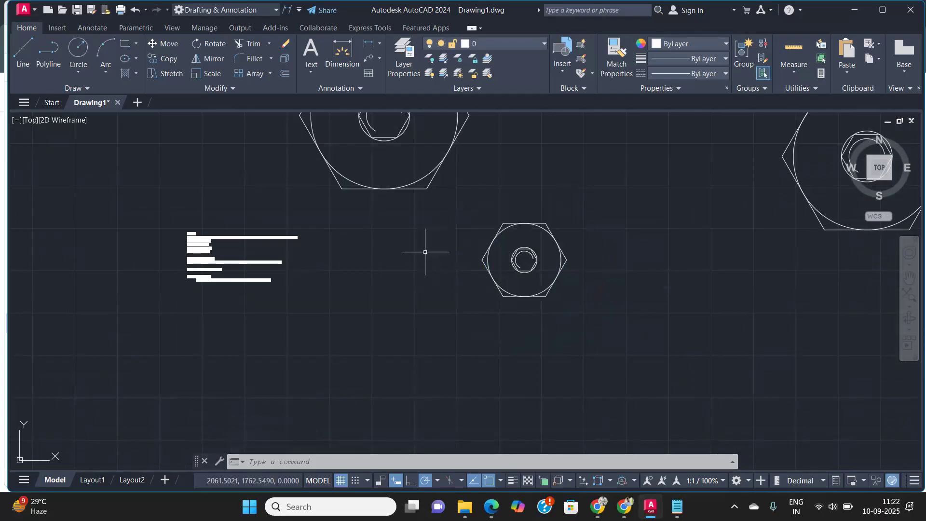
Step: Review the Blocks notes listing the block commands and their shortcuts
{"action": "middle_click_drag", "start_coordinate": [396, 210], "coordinate": [277, 272]}
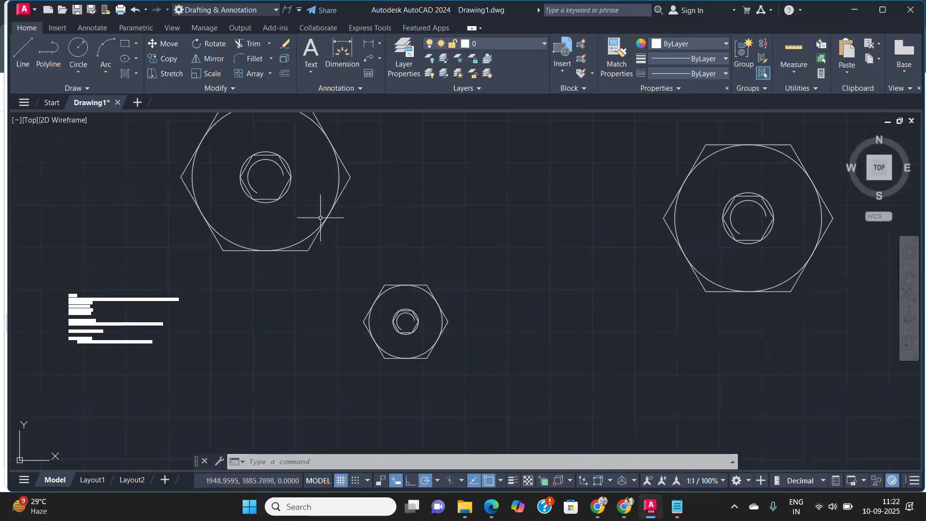
{"action": "scroll", "coordinate": [320, 218], "scroll_direction": "down", "scroll_amount": 2}
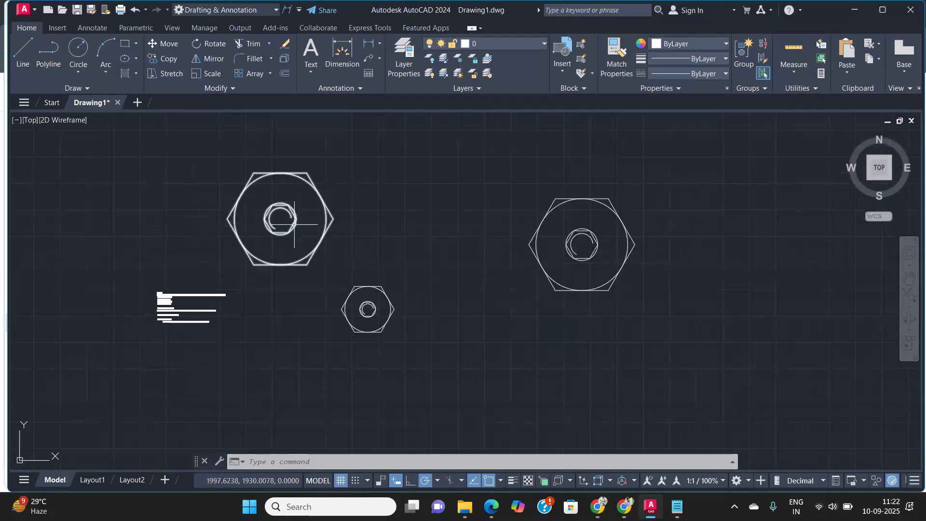
{"action": "scroll", "coordinate": [294, 224], "scroll_direction": "down", "scroll_amount": 3}
{"action": "scroll", "coordinate": [294, 226], "scroll_direction": "up", "scroll_amount": 3}
{"action": "scroll", "coordinate": [293, 227], "scroll_direction": "up", "scroll_amount": 2}
{"action": "scroll", "coordinate": [113, 336], "scroll_direction": "up", "scroll_amount": 3}
{"action": "middle_click_drag", "start_coordinate": [114, 335], "coordinate": [265, 298]}
{"action": "scroll", "coordinate": [266, 298], "scroll_direction": "up", "scroll_amount": 6}
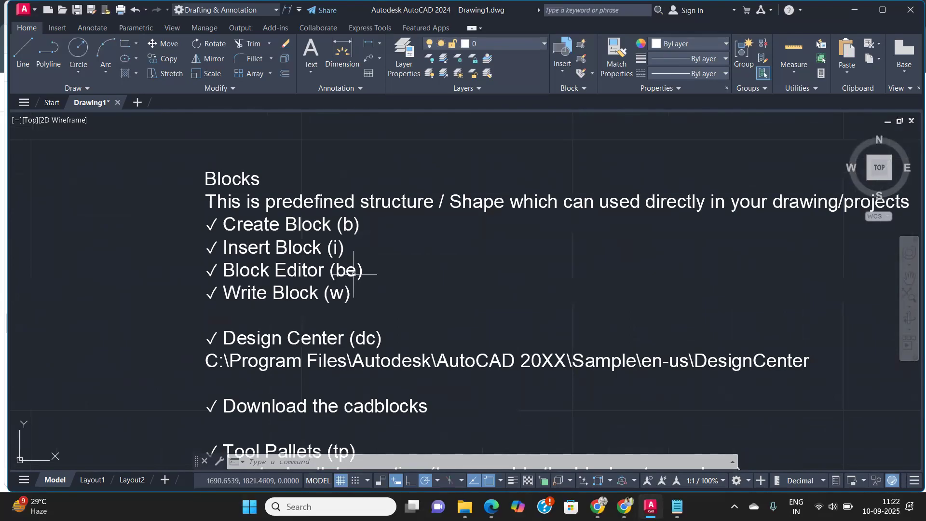
{"action": "scroll", "coordinate": [353, 273], "scroll_direction": "down", "scroll_amount": 3}
{"action": "middle_click_drag", "start_coordinate": [480, 289], "coordinate": [399, 280]}
{"action": "scroll", "coordinate": [333, 285], "scroll_direction": "up", "scroll_amount": 3}
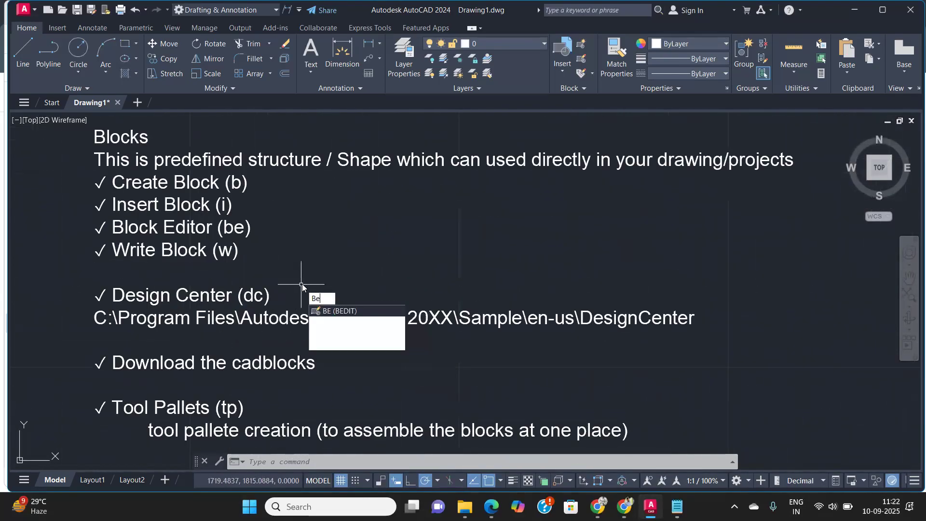
Step: Open the Hexa_Nut block definition in the Block Editor with the BE command
{"action": "key", "text": "Return"}
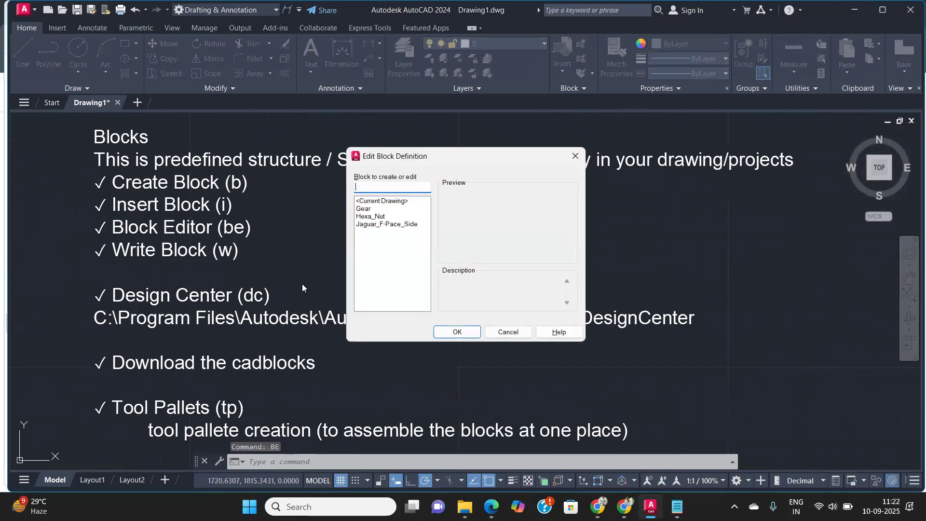
{"action": "left_click_drag", "start_coordinate": [455, 160], "coordinate": [482, 134]}
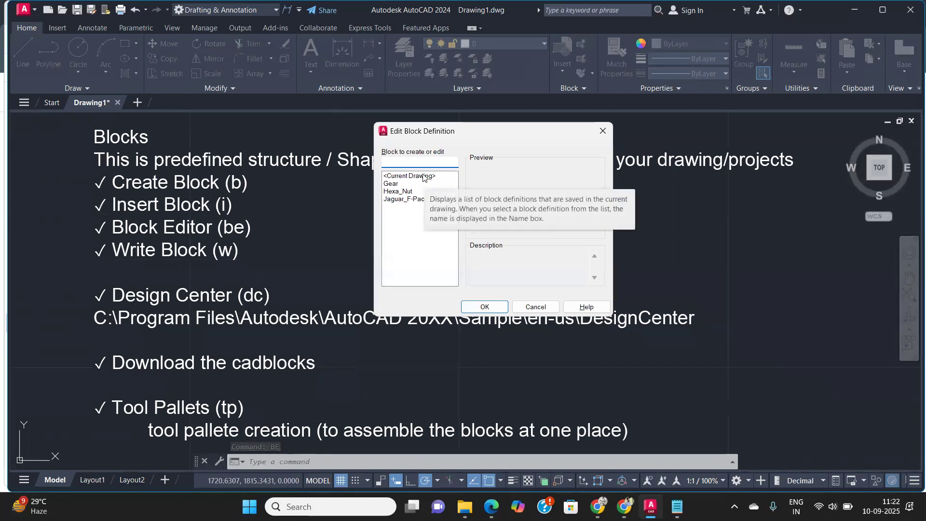
{"action": "left_click", "coordinate": [404, 192]}
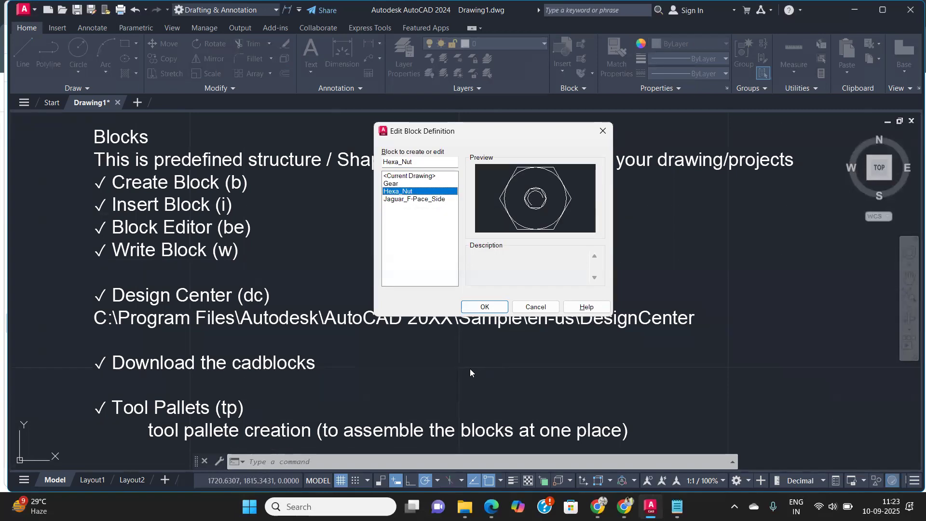
{"action": "left_click", "coordinate": [466, 308]}
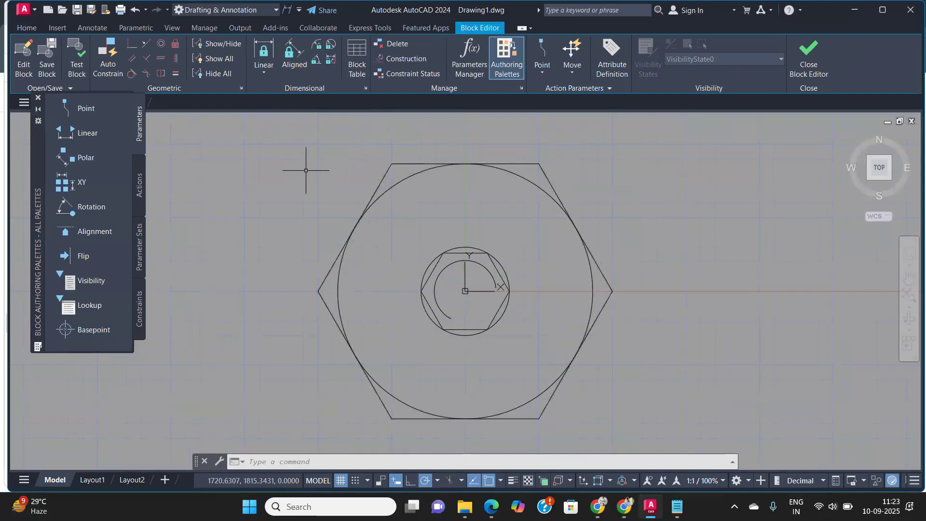
Step: Scale all geometry inside the Hexa_Nut block by 0.5 about its base point
{"action": "left_click", "coordinate": [28, 28]}
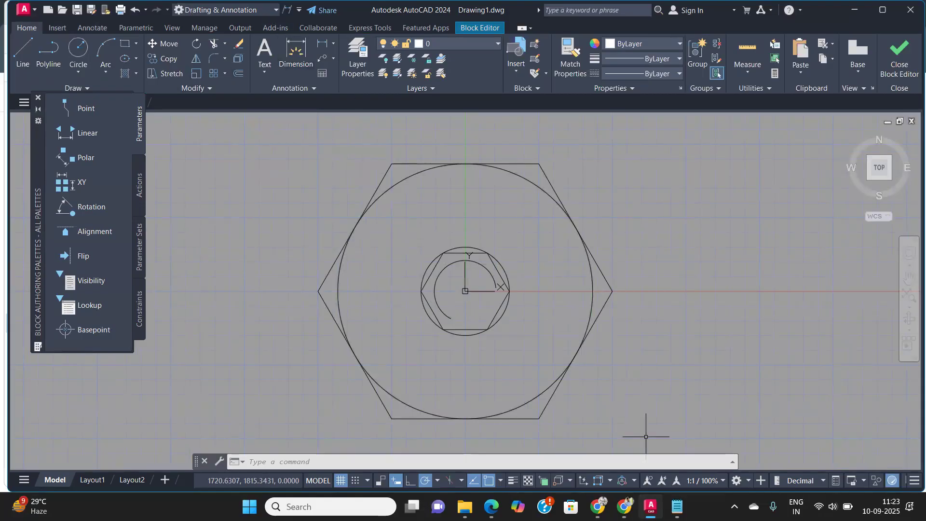
{"action": "left_click", "coordinate": [680, 430]}
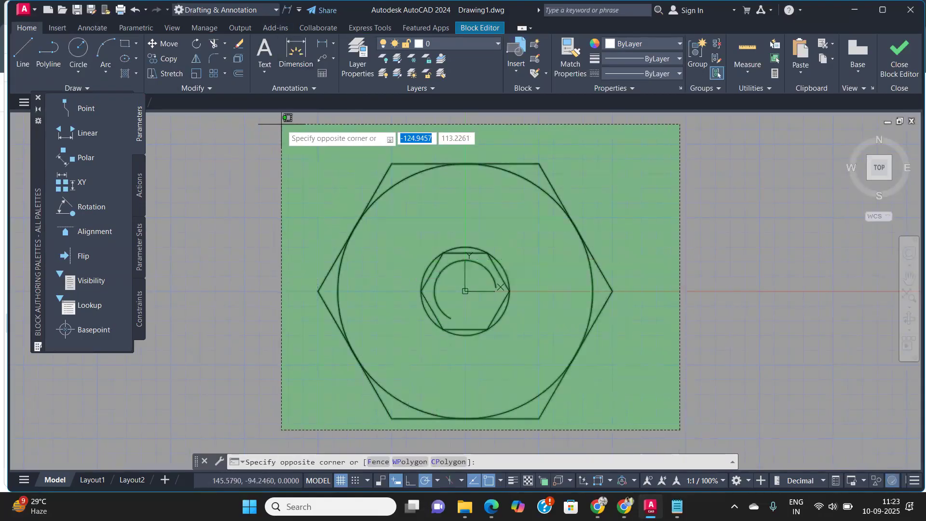
{"action": "left_click", "coordinate": [278, 134]}
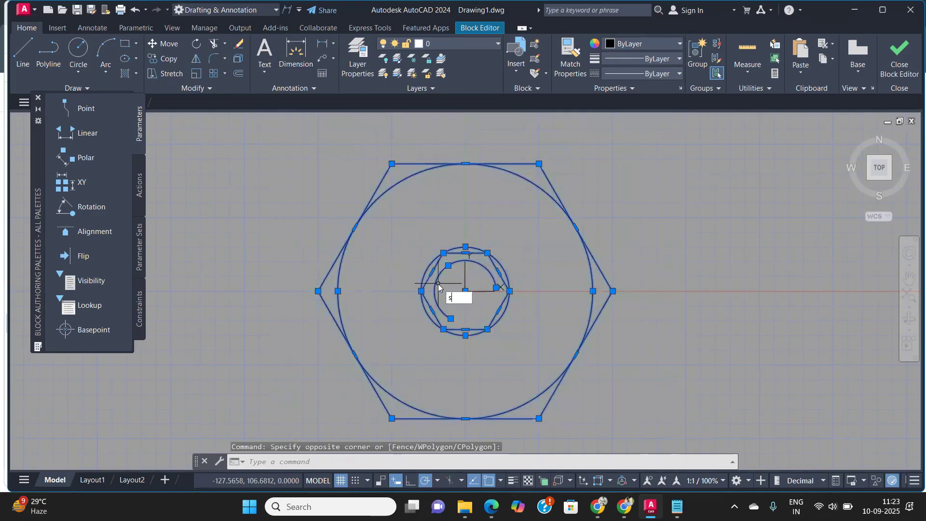
{"action": "key", "text": "Return"}
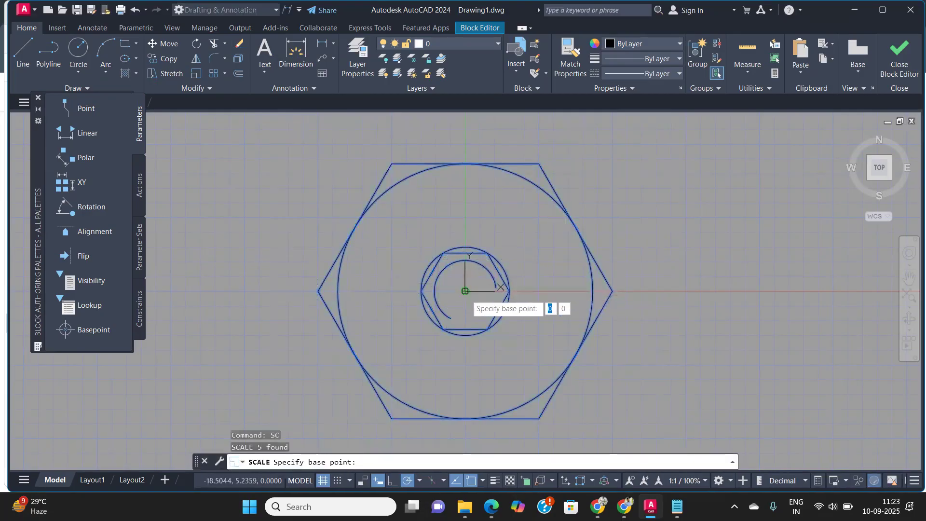
{"action": "left_click", "coordinate": [465, 290]}
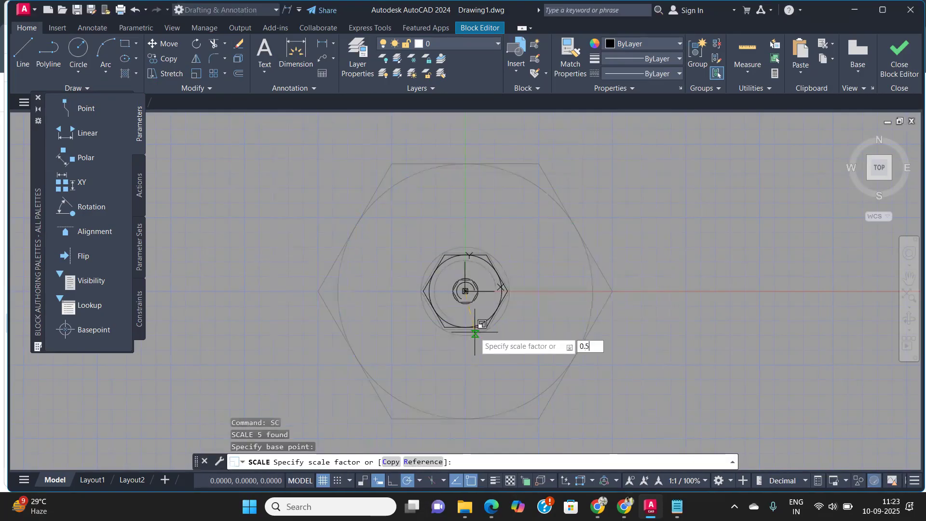
{"action": "key", "text": "Return"}
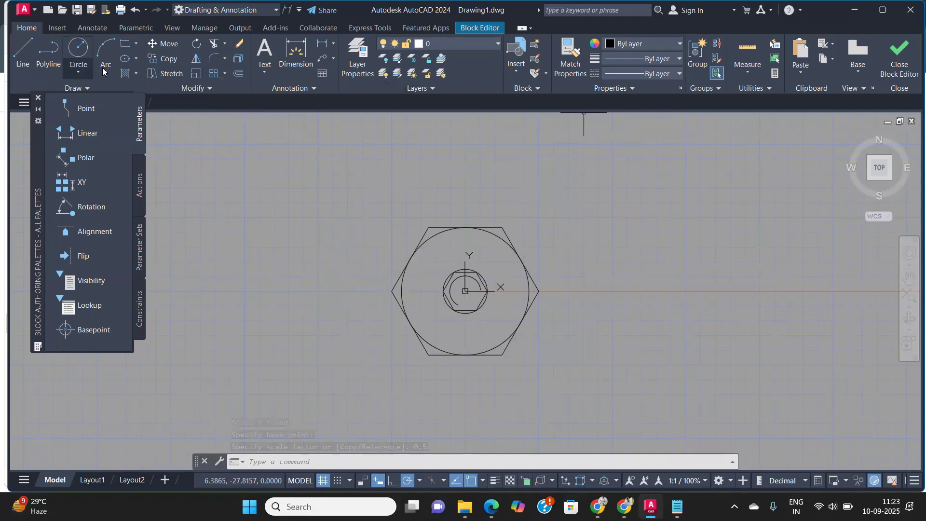
Step: Load the CENTER linetype from acadiso.lin through the Linetype Manager
{"action": "left_click", "coordinate": [679, 74]}
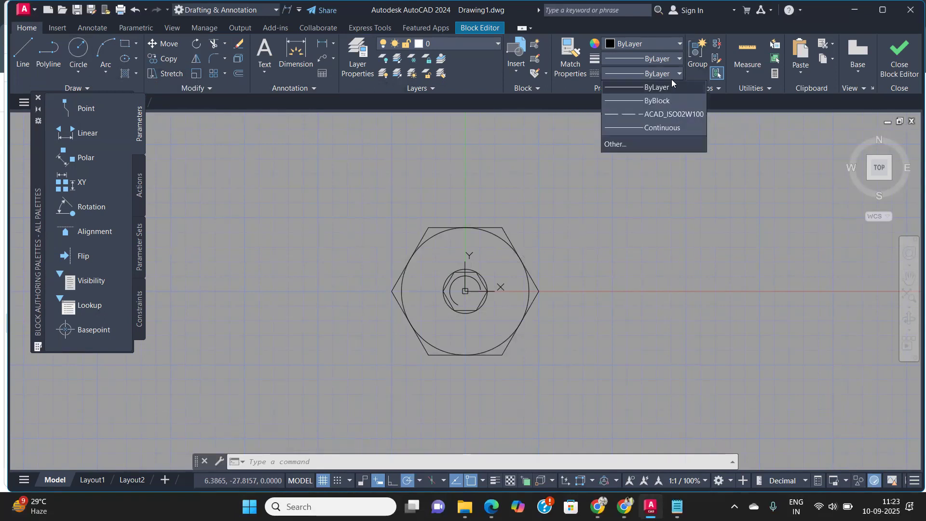
{"action": "left_click", "coordinate": [642, 140]}
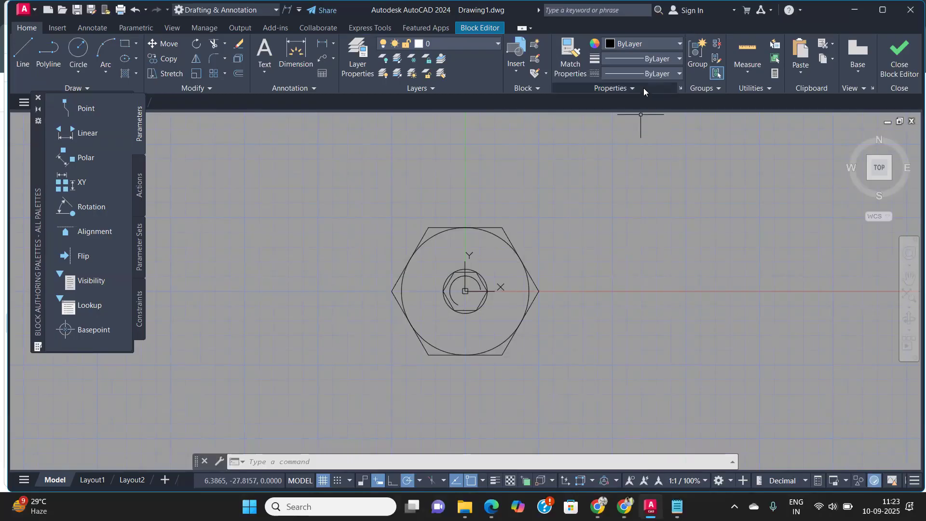
{"action": "left_click", "coordinate": [664, 74]}
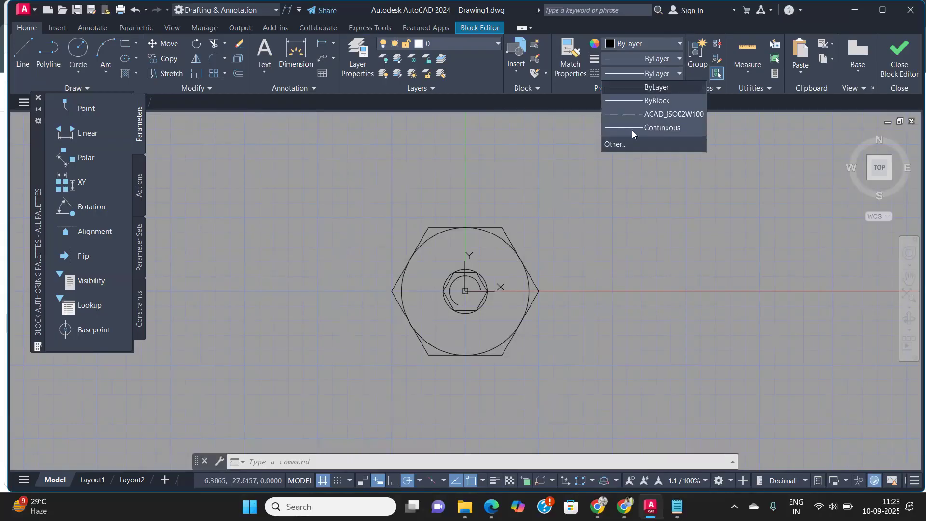
{"action": "left_click", "coordinate": [608, 146]}
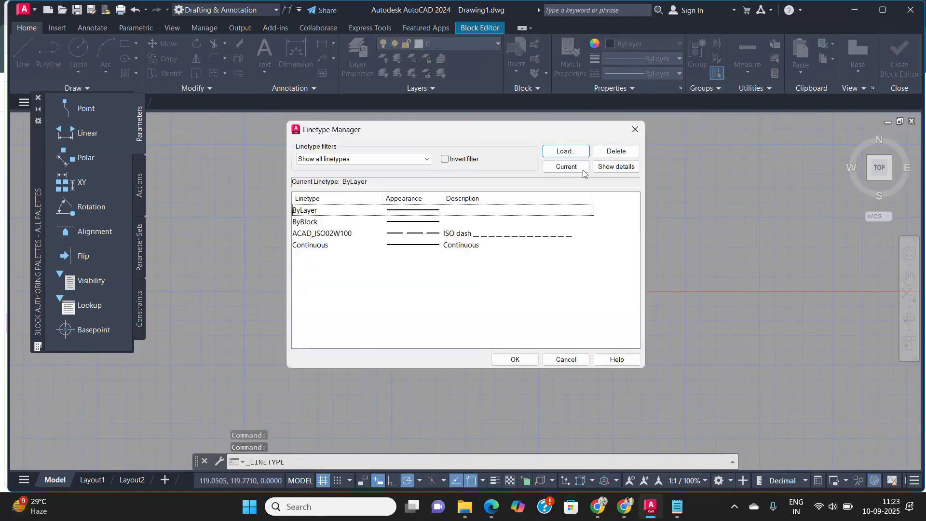
{"action": "left_click", "coordinate": [565, 150]}
{"action": "scroll", "coordinate": [422, 264], "scroll_direction": "down", "scroll_amount": 5}
{"action": "left_click", "coordinate": [404, 262]}
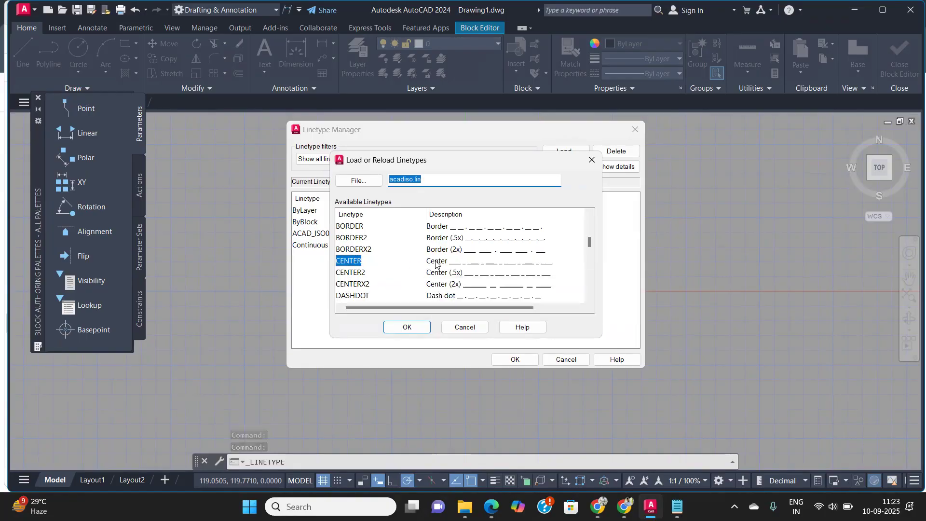
{"action": "left_click", "coordinate": [408, 328]}
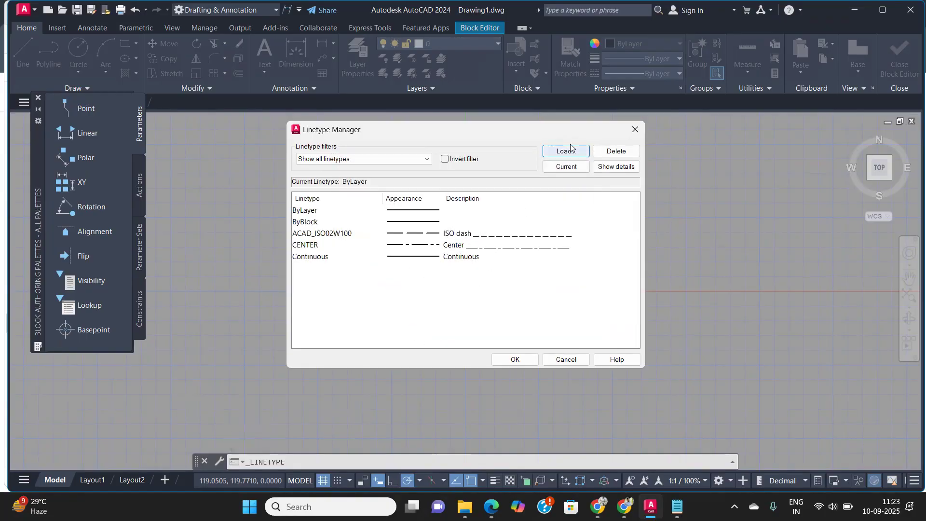
Step: Draw a vertical and a horizontal centre line through the middle of the nut inside the block
{"action": "left_click", "coordinate": [513, 359]}
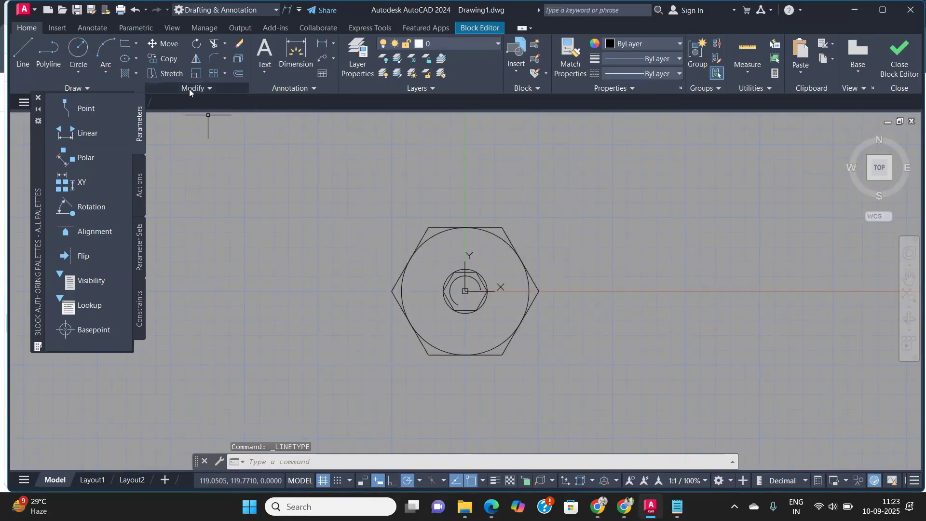
{"action": "left_click", "coordinate": [23, 53]}
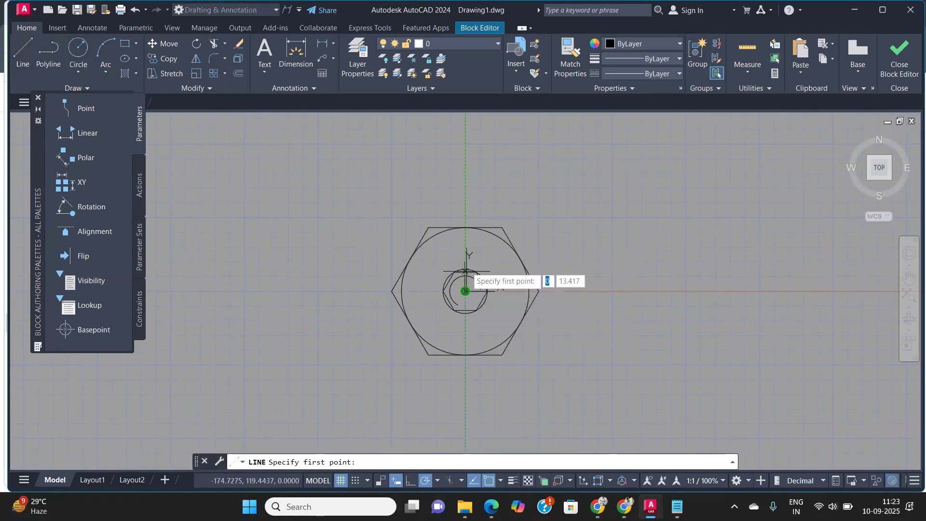
{"action": "left_click", "coordinate": [466, 206]}
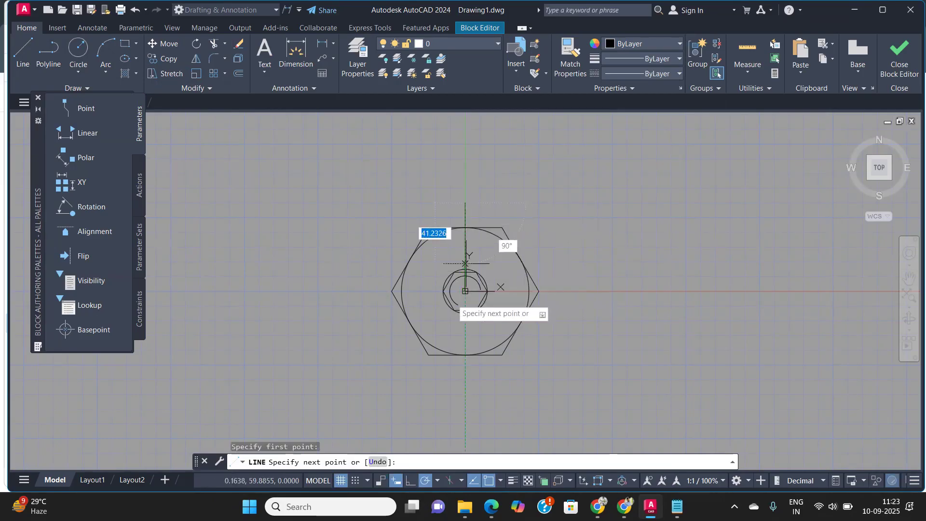
{"action": "left_click", "coordinate": [465, 380]}
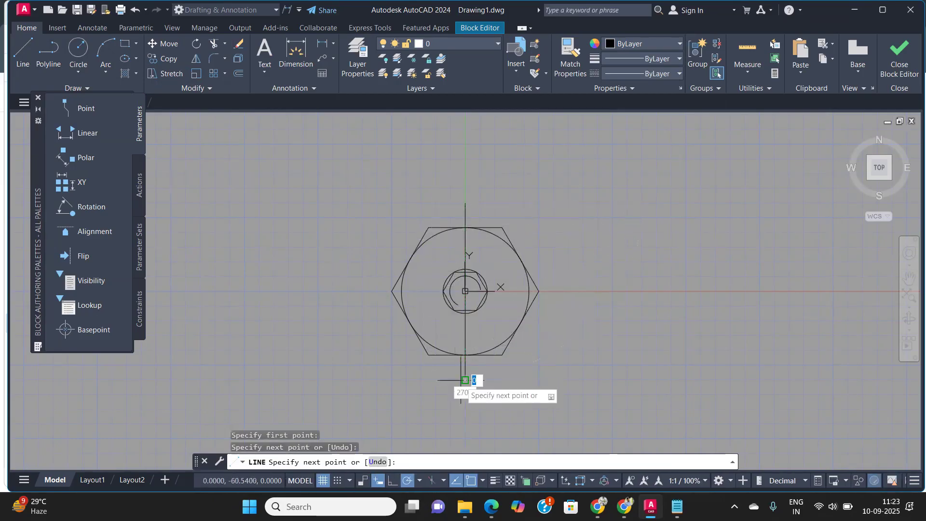
{"action": "key", "text": "Return"}
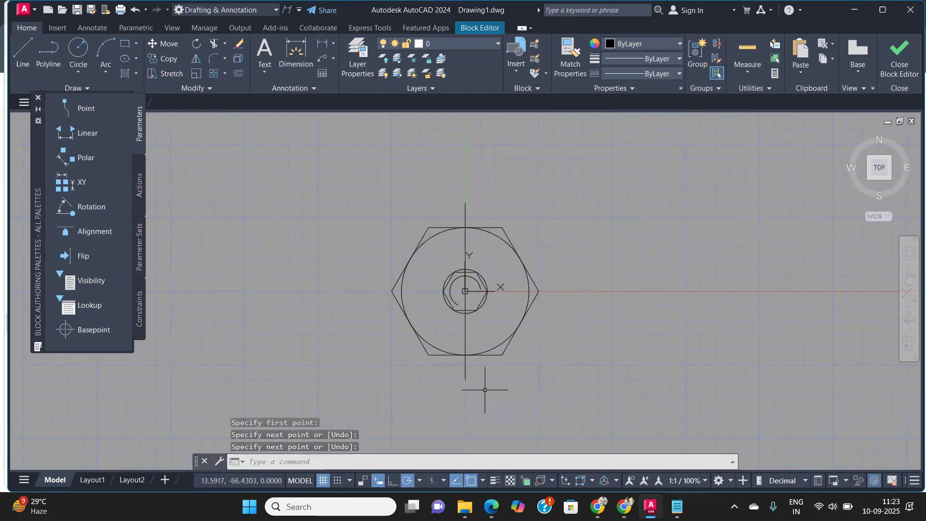
{"action": "key", "text": "Return"}
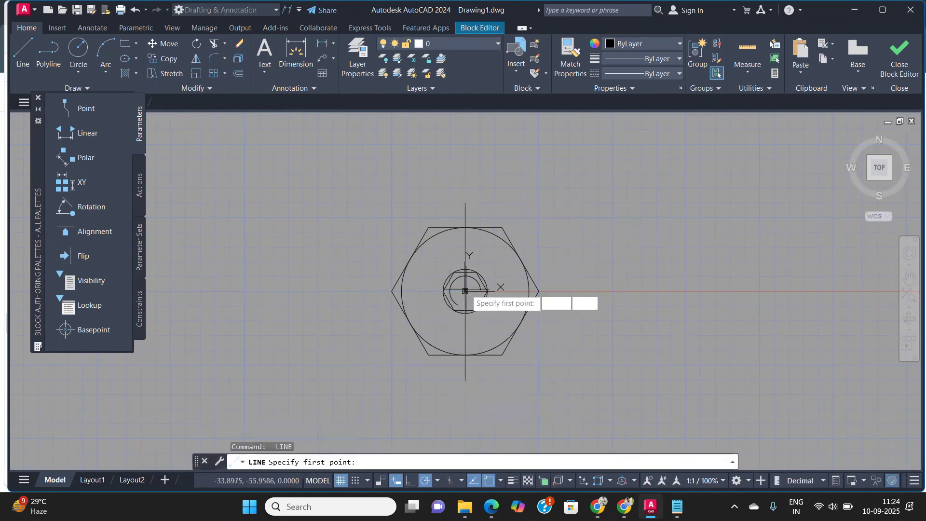
{"action": "left_click", "coordinate": [337, 291]}
{"action": "left_click", "coordinate": [585, 291]}
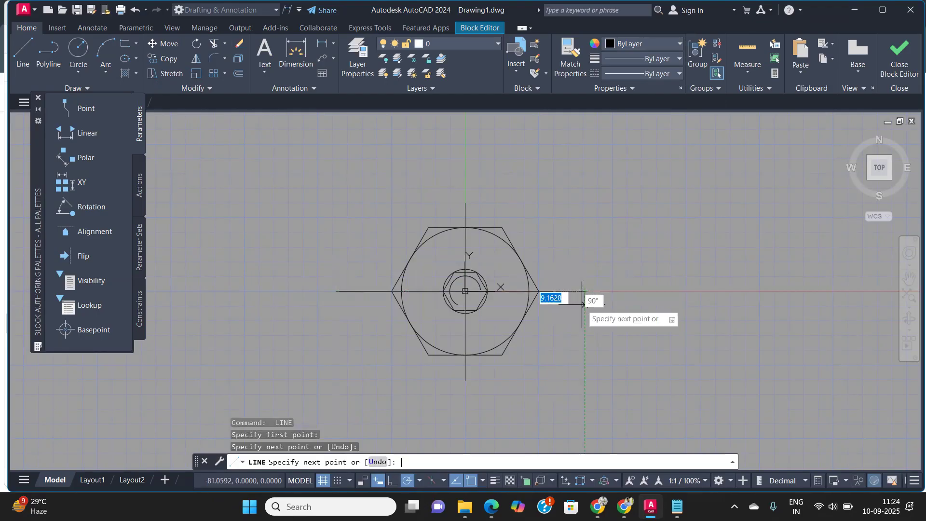
{"action": "key", "text": "Return"}
Step: Give both centre lines the CENTER linetype and the red colour 237,31,36
{"action": "left_click", "coordinate": [578, 335]}
{"action": "left_click", "coordinate": [572, 288]}
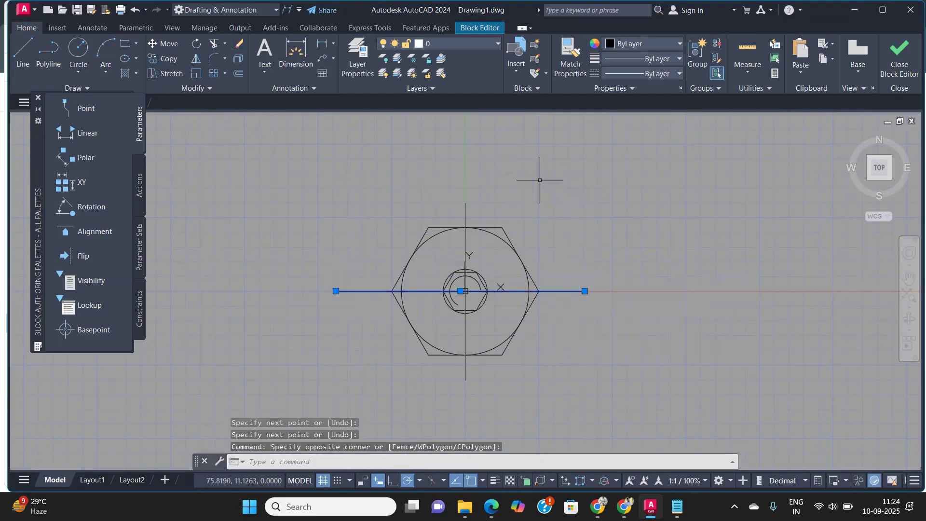
{"action": "left_click", "coordinate": [495, 202]}
{"action": "left_click", "coordinate": [430, 216]}
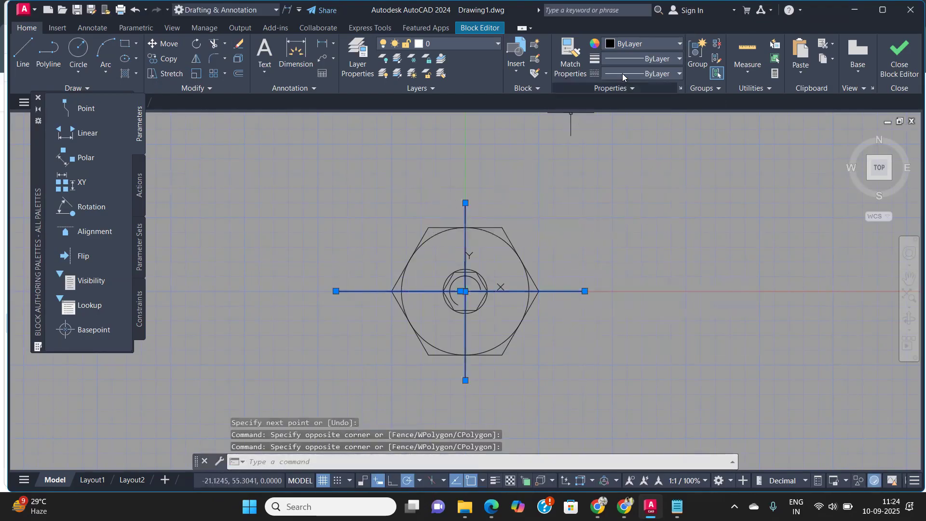
{"action": "left_click", "coordinate": [660, 74]}
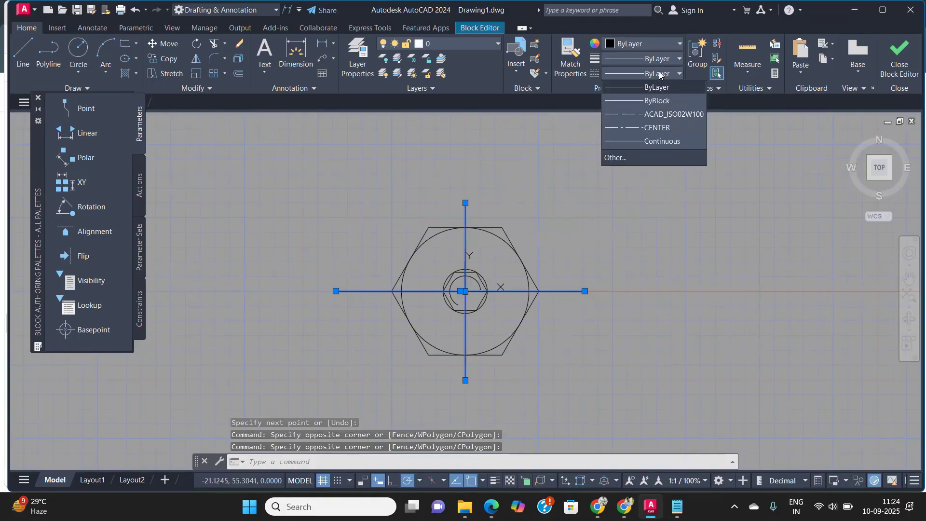
{"action": "left_click", "coordinate": [656, 127]}
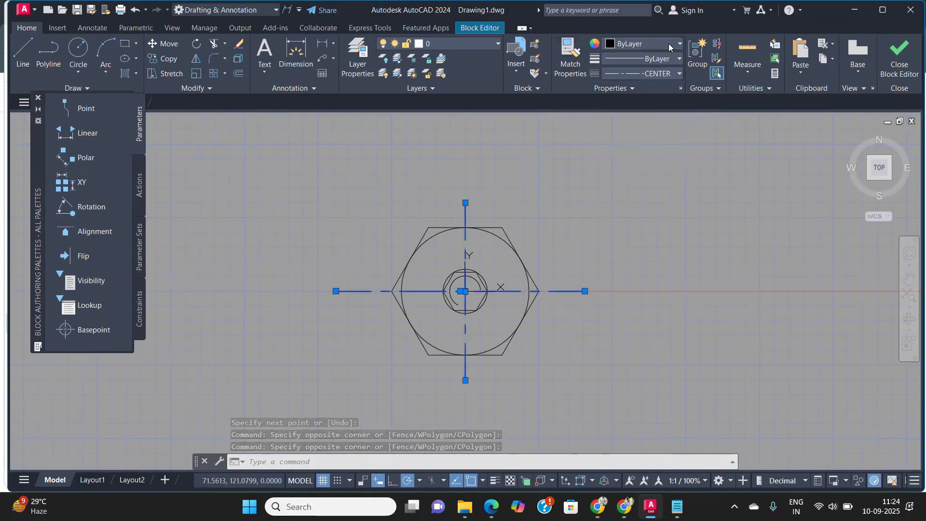
{"action": "left_click", "coordinate": [669, 43]}
{"action": "left_click", "coordinate": [643, 109]}
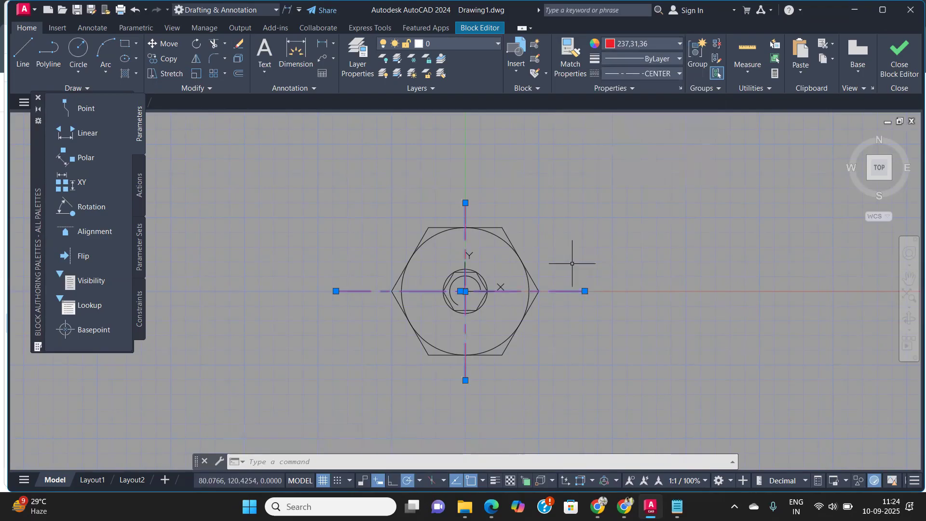
Step: Close the Block Editor, saving the changes to Hexa_Nut
{"action": "left_click", "coordinate": [900, 55]}
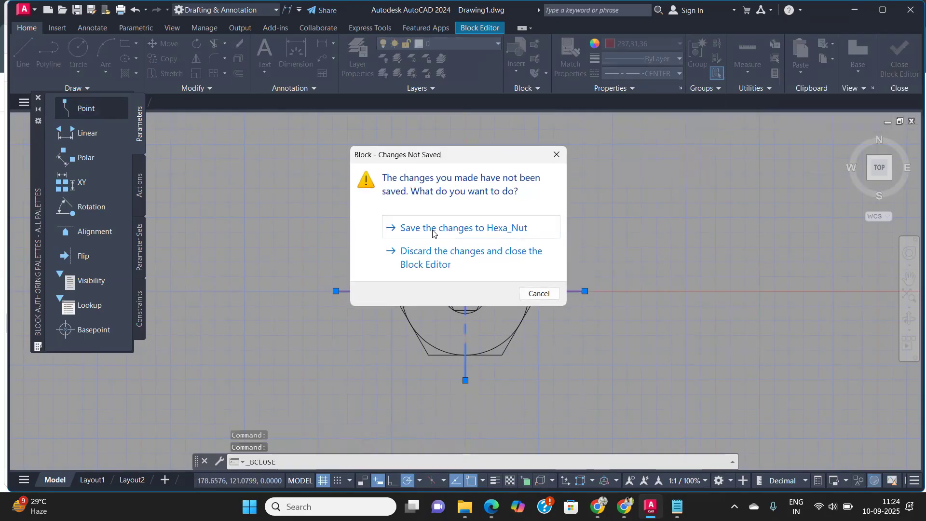
{"action": "left_click", "coordinate": [437, 229]}
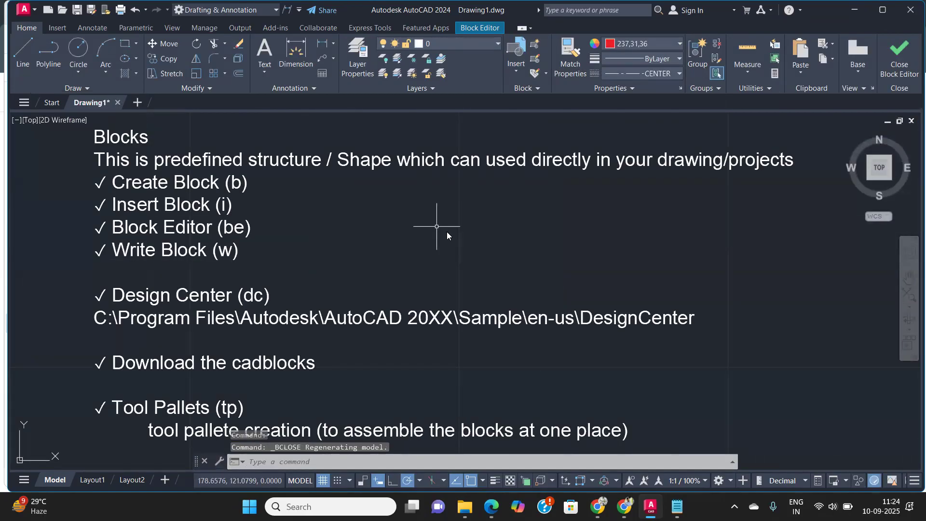
Step: Zoom and pan around the drawing to inspect the updated Hexa_Nut block copies
{"action": "scroll", "coordinate": [437, 227], "scroll_direction": "down", "scroll_amount": 8}
{"action": "middle_click_drag", "start_coordinate": [647, 247], "coordinate": [430, 295]}
{"action": "scroll", "coordinate": [748, 252], "scroll_direction": "up", "scroll_amount": 8}
{"action": "scroll", "coordinate": [625, 249], "scroll_direction": "down", "scroll_amount": 5}
{"action": "middle_click_drag", "start_coordinate": [575, 256], "coordinate": [530, 242]}
{"action": "scroll", "coordinate": [530, 241], "scroll_direction": "up", "scroll_amount": 4}
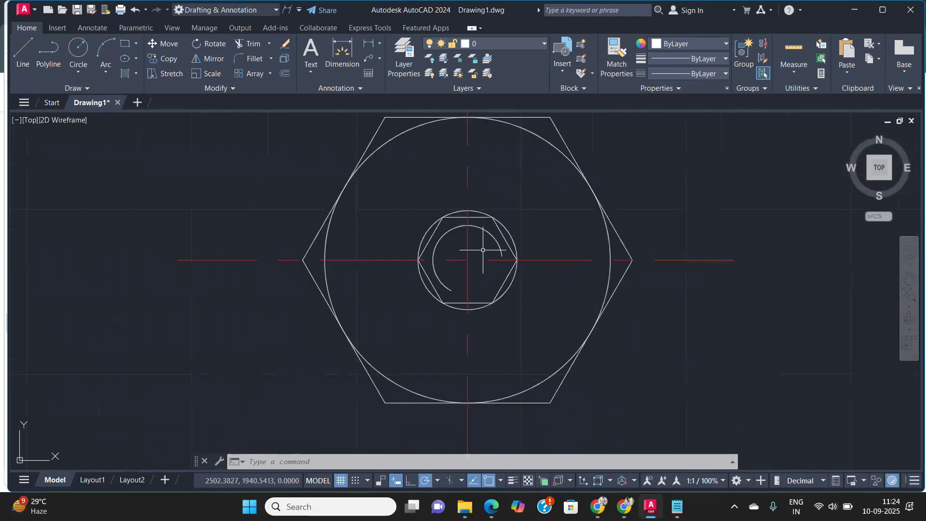
{"action": "scroll", "coordinate": [497, 243], "scroll_direction": "down", "scroll_amount": 6}
{"action": "scroll", "coordinate": [502, 243], "scroll_direction": "down", "scroll_amount": 3}
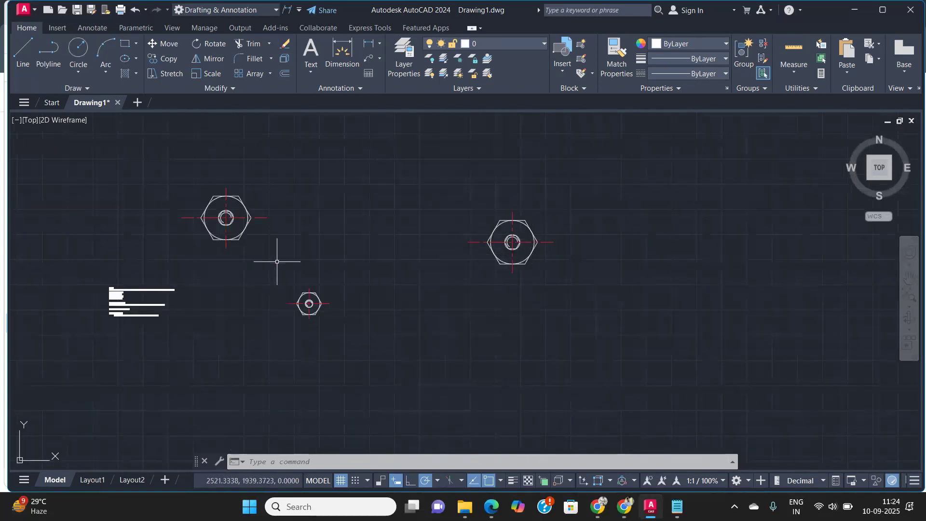
{"action": "scroll", "coordinate": [277, 263], "scroll_direction": "up", "scroll_amount": 3}
{"action": "middle_click_drag", "start_coordinate": [279, 262], "coordinate": [461, 276]}
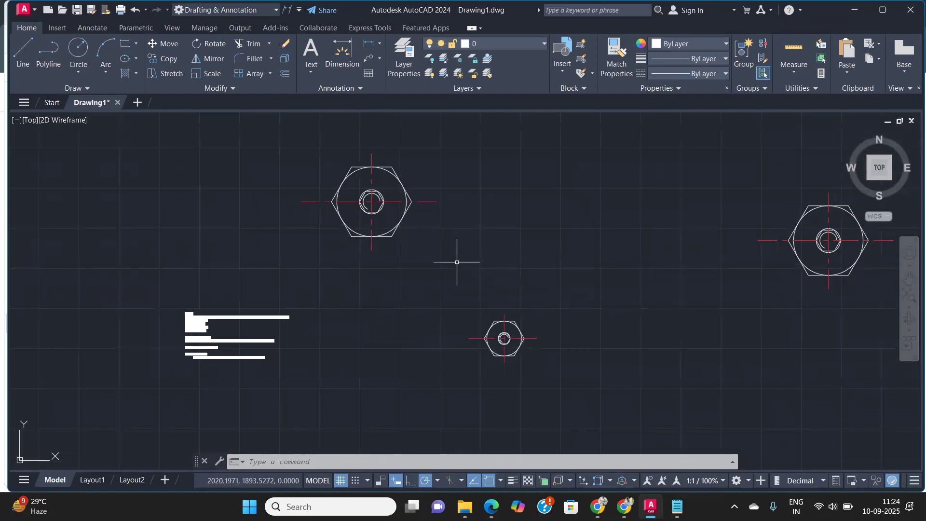
{"action": "scroll", "coordinate": [507, 362], "scroll_direction": "up", "scroll_amount": 4}
{"action": "scroll", "coordinate": [485, 338], "scroll_direction": "down", "scroll_amount": 6}
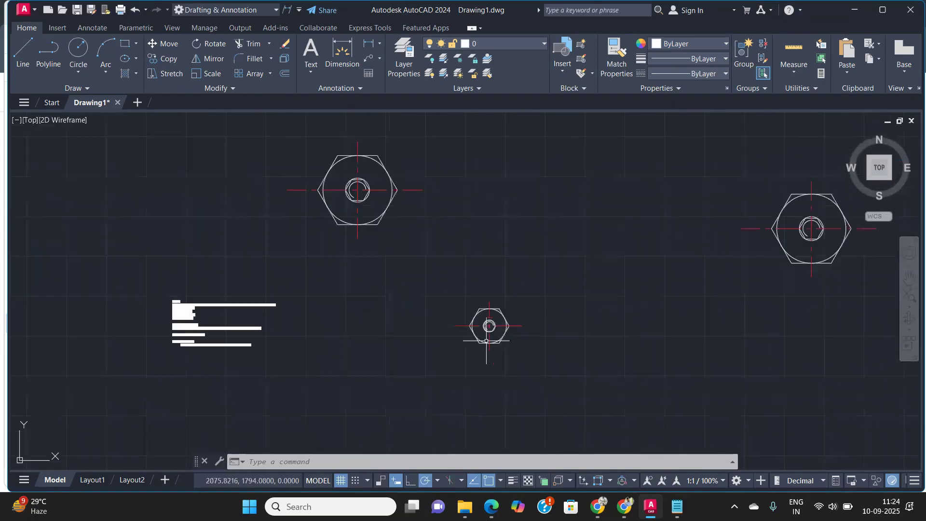
{"action": "middle_click_drag", "start_coordinate": [372, 240], "coordinate": [406, 284]}
{"action": "scroll", "coordinate": [482, 296], "scroll_direction": "up", "scroll_amount": 6}
{"action": "middle_click_drag", "start_coordinate": [339, 298], "coordinate": [431, 280]}
{"action": "scroll", "coordinate": [428, 281], "scroll_direction": "down", "scroll_amount": 4}
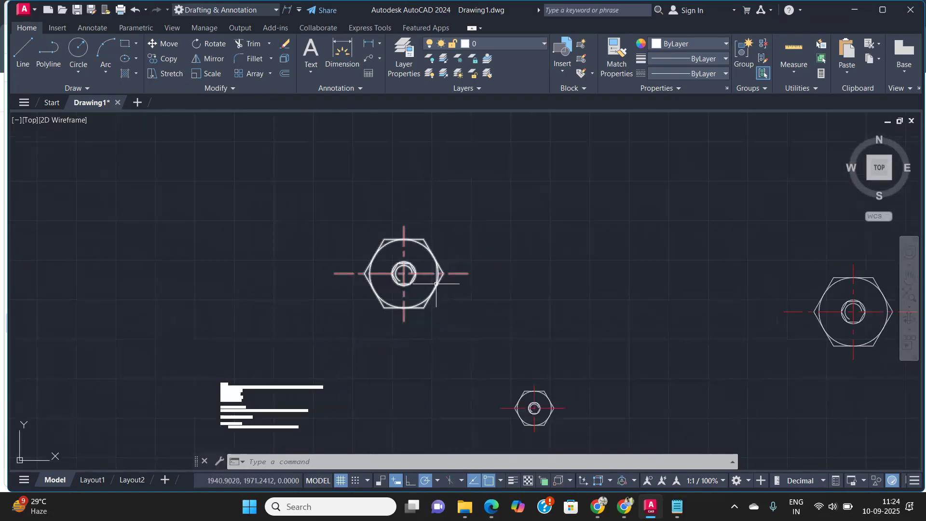
{"action": "scroll", "coordinate": [436, 284], "scroll_direction": "down", "scroll_amount": 2}
Step: Open the Jaguar_F-Pace_Side block definition in the Block Editor with the BE command
{"action": "type", "text": "be"}
{"action": "key", "text": "Return"}
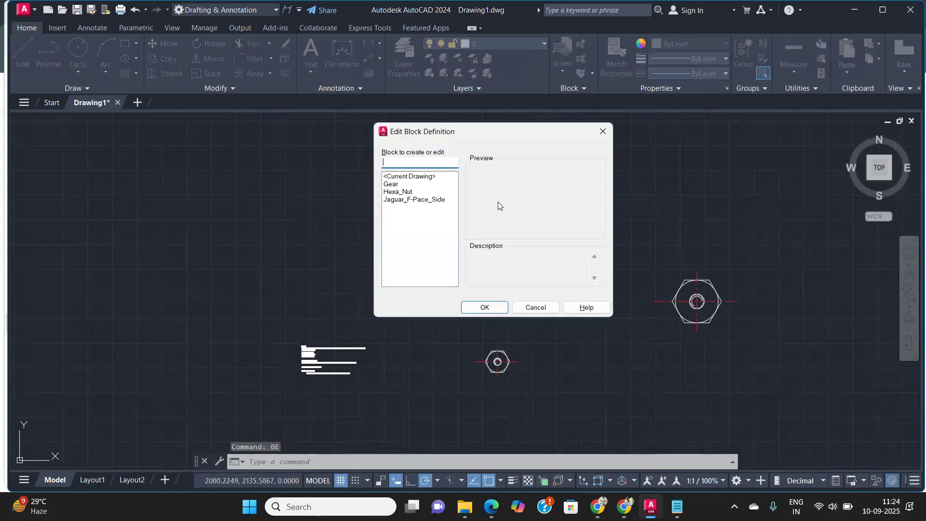
{"action": "left_click", "coordinate": [405, 200]}
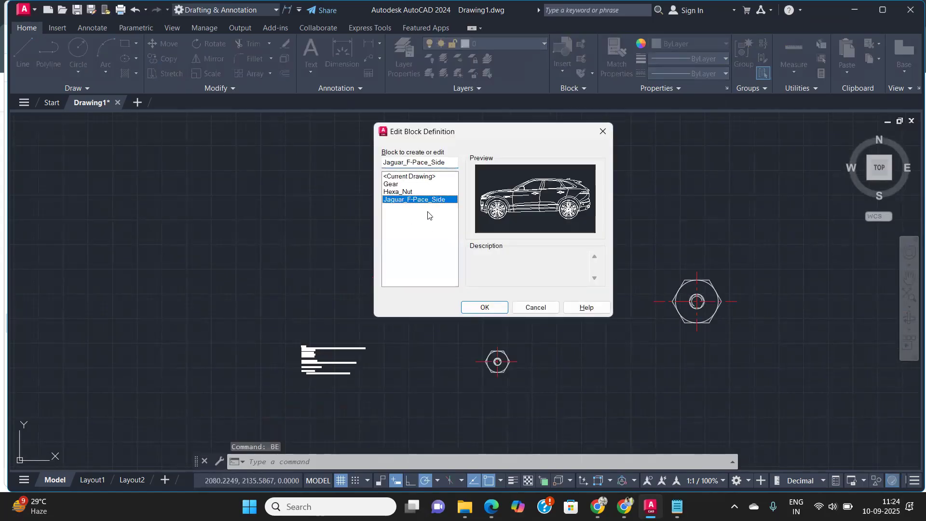
{"action": "left_click", "coordinate": [486, 308]}
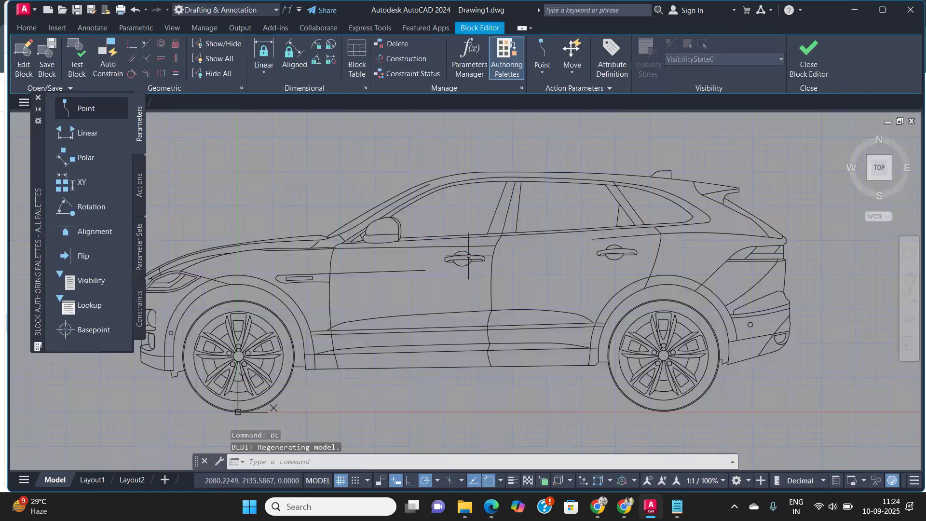
Step: Scale all geometry in the Jaguar_F-Pace_Side block down to about 0.19 and close the Block Editor
{"action": "scroll", "coordinate": [467, 261], "scroll_direction": "up", "scroll_amount": 4}
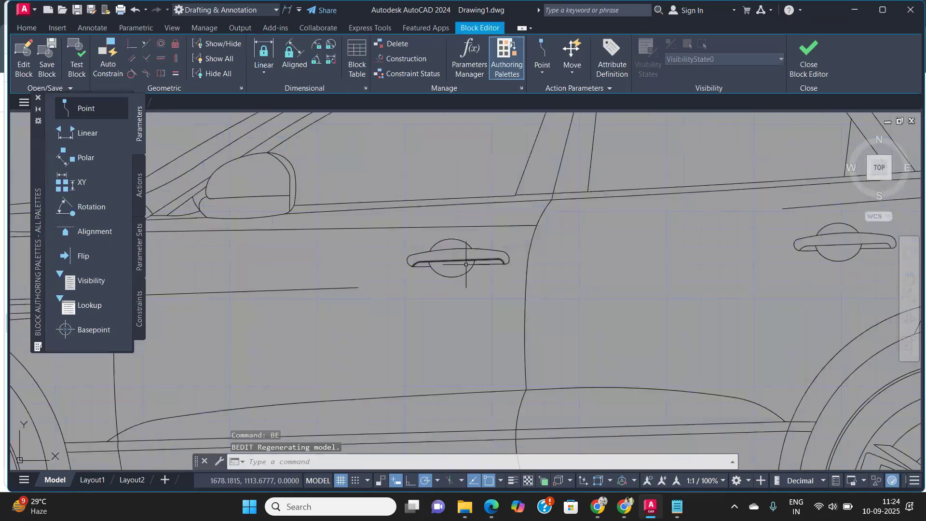
{"action": "left_click", "coordinate": [466, 264]}
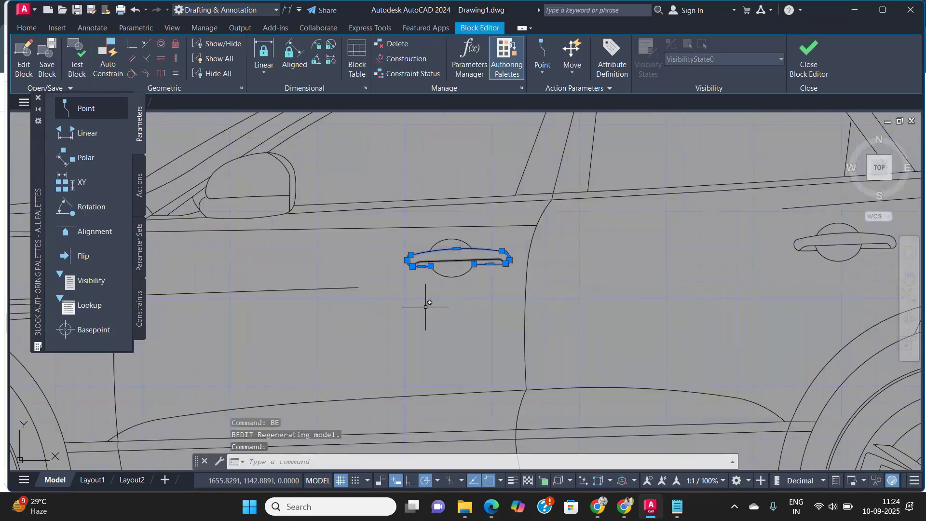
{"action": "scroll", "coordinate": [432, 282], "scroll_direction": "down", "scroll_amount": 7}
{"action": "left_click", "coordinate": [650, 364]}
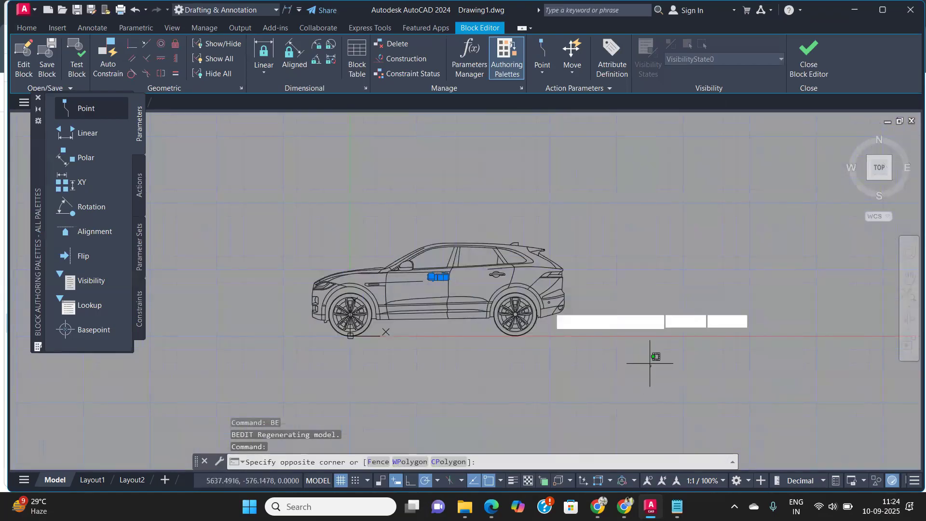
{"action": "left_click", "coordinate": [306, 194]}
{"action": "type", "text": "sc"}
{"action": "key", "text": "Return"}
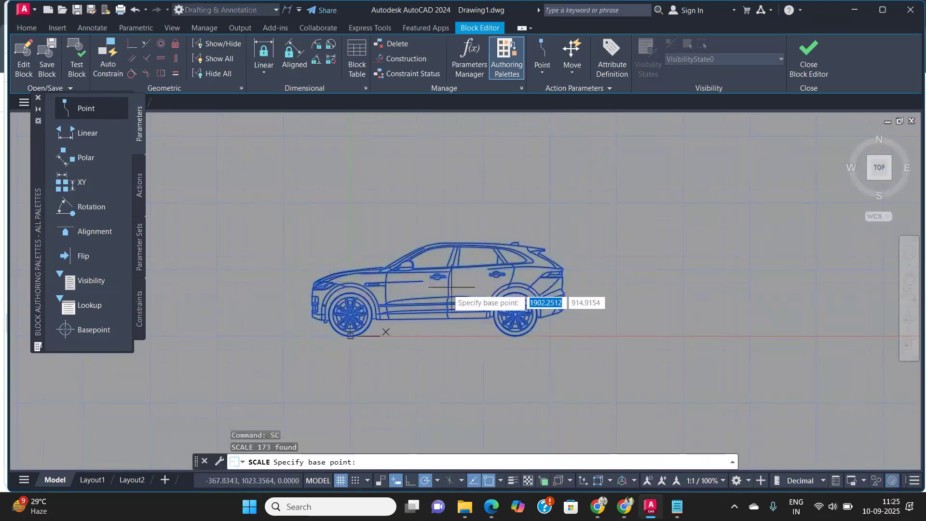
{"action": "left_click", "coordinate": [450, 287]}
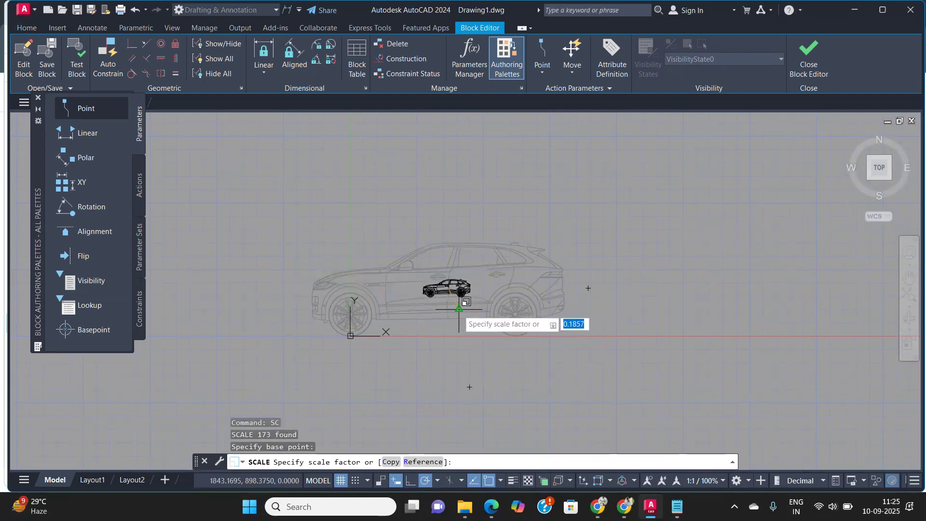
{"action": "left_click", "coordinate": [458, 308]}
{"action": "scroll", "coordinate": [497, 286], "scroll_direction": "up", "scroll_amount": 3}
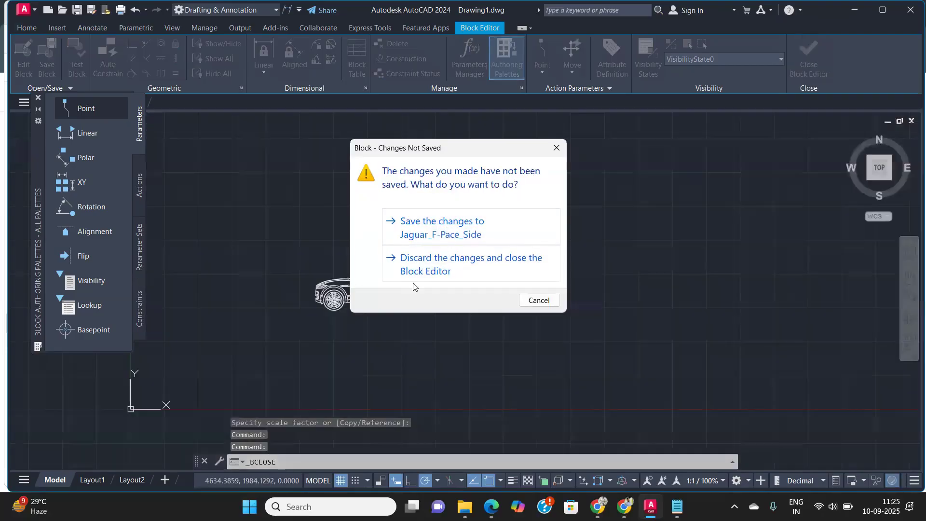
{"action": "left_click", "coordinate": [413, 285]}
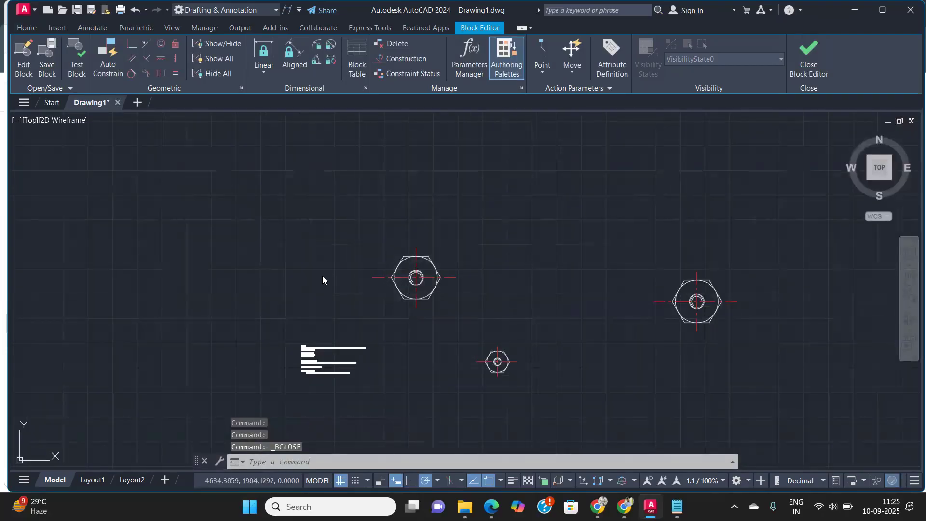
Step: Move the Jaguar car block and the gear block together toward the nut blocks
{"action": "scroll", "coordinate": [304, 254], "scroll_direction": "down", "scroll_amount": 6}
{"action": "middle_click_drag", "start_coordinate": [265, 255], "coordinate": [643, 250]}
{"action": "scroll", "coordinate": [259, 257], "scroll_direction": "down", "scroll_amount": 4}
{"action": "scroll", "coordinate": [250, 193], "scroll_direction": "up", "scroll_amount": 6}
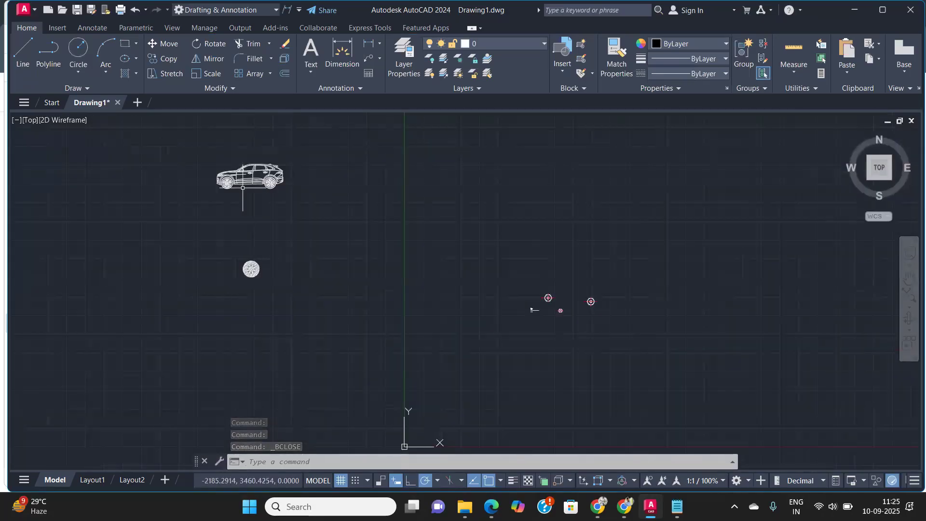
{"action": "middle_click_drag", "start_coordinate": [241, 185], "coordinate": [306, 307]}
{"action": "scroll", "coordinate": [307, 241], "scroll_direction": "up", "scroll_amount": 2}
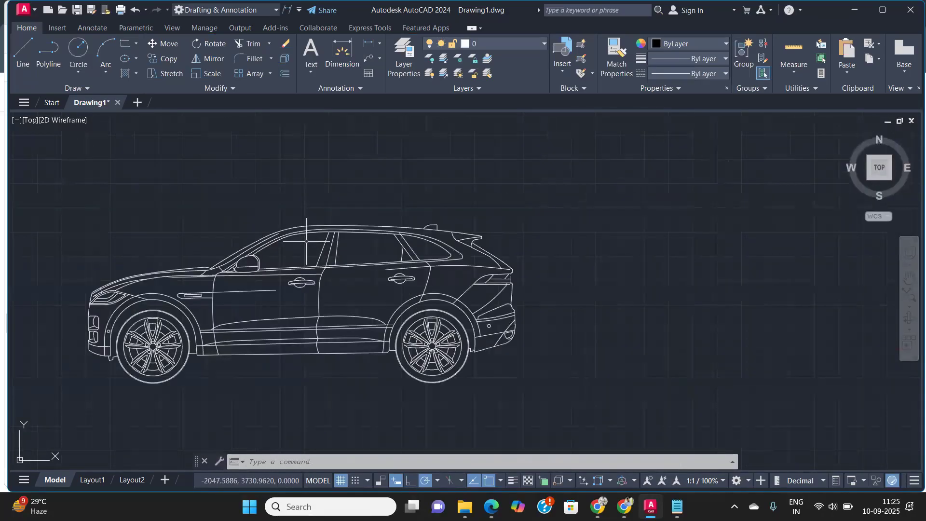
{"action": "scroll", "coordinate": [307, 242], "scroll_direction": "down", "scroll_amount": 3}
{"action": "left_click", "coordinate": [404, 289]}
{"action": "left_click", "coordinate": [158, 210]}
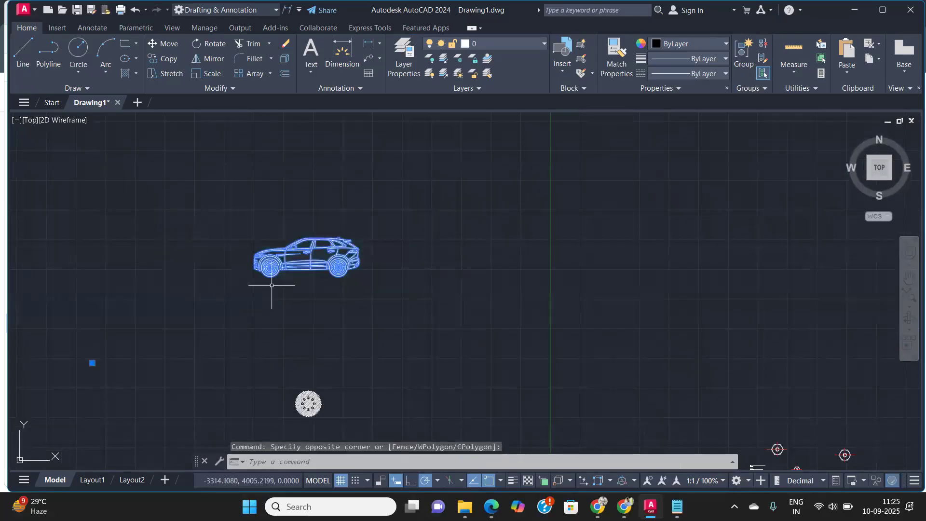
{"action": "left_click", "coordinate": [298, 364]}
{"action": "type", "text": "M"}
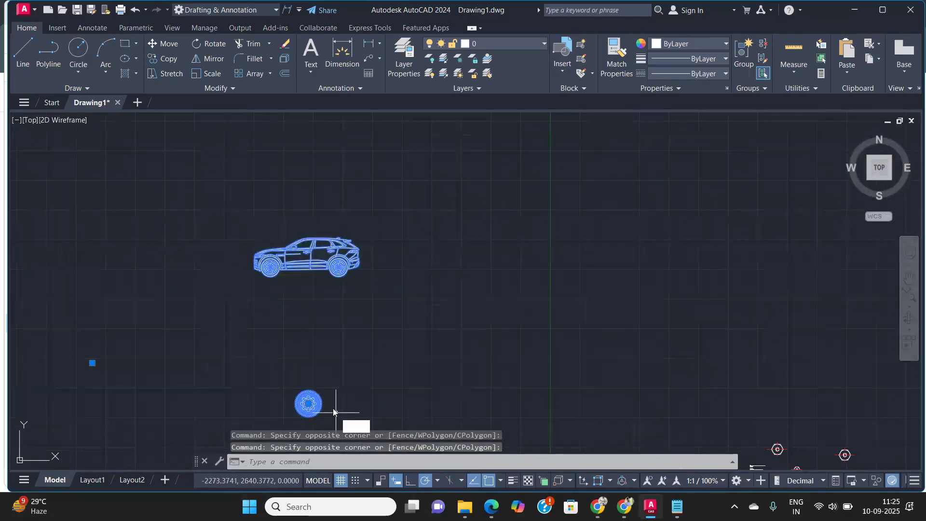
{"action": "key", "text": "Return"}
{"action": "left_click", "coordinate": [308, 403]}
{"action": "left_click", "coordinate": [724, 390]}
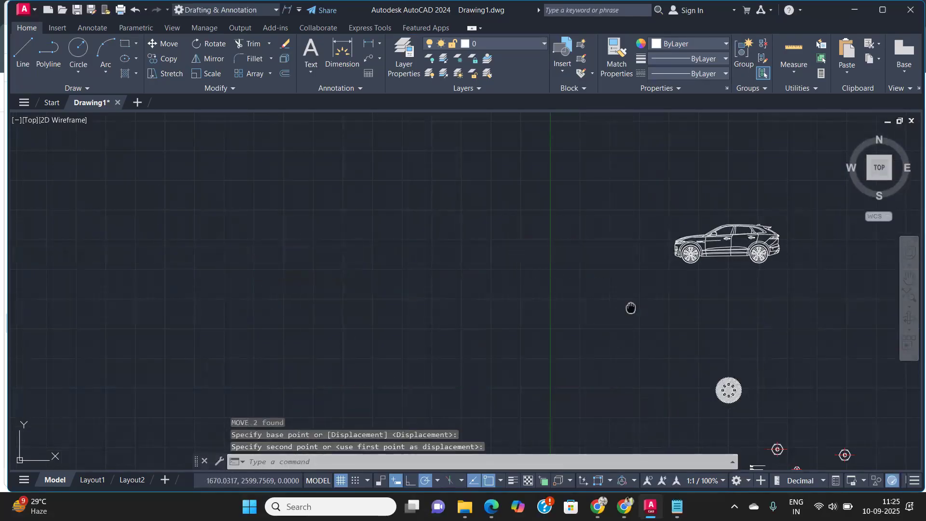
Step: Pan and zoom the drawing back to the Blocks notes
{"action": "middle_click_drag", "start_coordinate": [606, 312], "coordinate": [408, 266]}
{"action": "scroll", "coordinate": [505, 266], "scroll_direction": "down", "scroll_amount": 4}
{"action": "scroll", "coordinate": [516, 322], "scroll_direction": "up", "scroll_amount": 8}
{"action": "scroll", "coordinate": [528, 343], "scroll_direction": "up", "scroll_amount": 6}
{"action": "middle_click_drag", "start_coordinate": [532, 347], "coordinate": [354, 206]}
{"action": "scroll", "coordinate": [371, 296], "scroll_direction": "up", "scroll_amount": 4}
{"action": "middle_click_drag", "start_coordinate": [393, 294], "coordinate": [344, 260]}
{"action": "scroll", "coordinate": [333, 253], "scroll_direction": "up", "scroll_amount": 4}
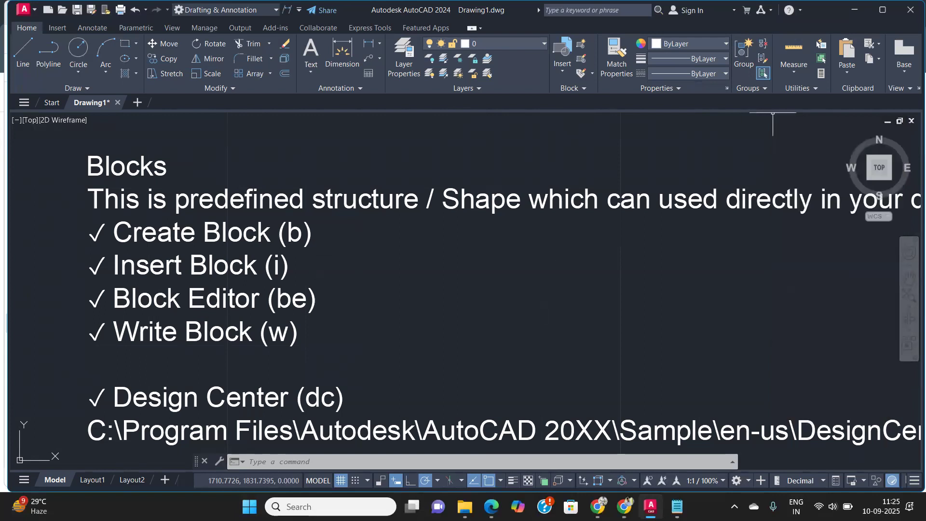
{"action": "key", "text": "XF86AudioRaiseVolume"}
{"action": "key", "text": "XF86AudioRaiseVolume"}
{"action": "key", "text": "XF86AudioRaiseVolume"}
{"action": "key", "text": "XF86AudioRaiseVolume"}
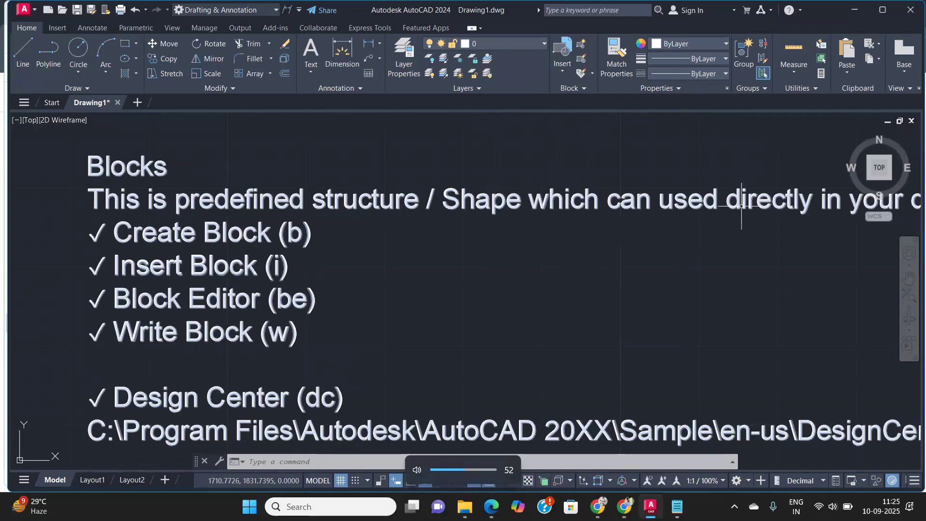
{"action": "key", "text": "super+a"}
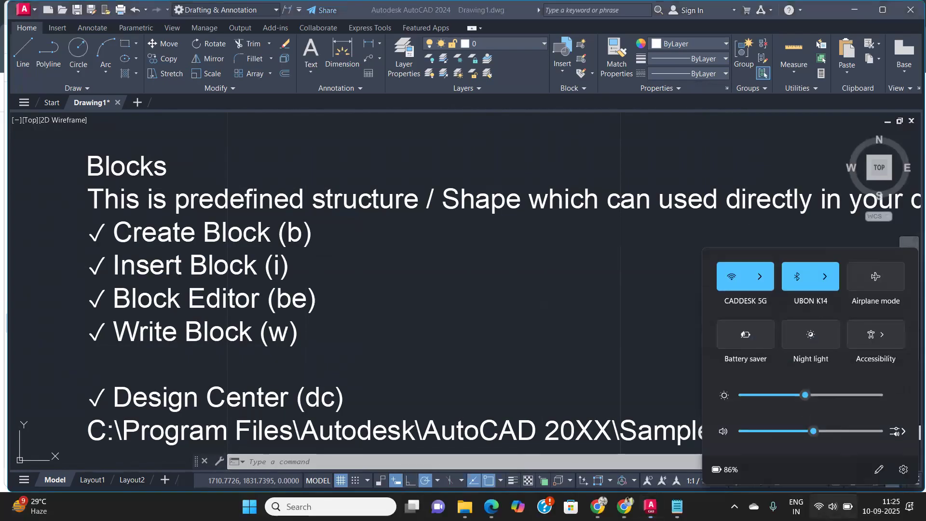
Step: Pan and zoom around the drawing to view the inserted hex nut blocks
{"action": "left_click", "coordinate": [563, 292]}
{"action": "scroll", "coordinate": [499, 264], "scroll_direction": "down", "scroll_amount": 1}
{"action": "middle_click_drag", "start_coordinate": [499, 263], "coordinate": [302, 157]}
{"action": "scroll", "coordinate": [396, 209], "scroll_direction": "down", "scroll_amount": 2}
{"action": "mouse_move", "coordinate": [557, 251]}
{"action": "middle_mouse_down"}
{"action": "mouse_move", "coordinate": [333, 244]}
{"action": "mouse_move", "coordinate": [412, 298]}
{"action": "middle_mouse_up"}
{"action": "scroll", "coordinate": [334, 253], "scroll_direction": "down", "scroll_amount": 3}
{"action": "middle_click_drag", "start_coordinate": [502, 273], "coordinate": [322, 315]}
{"action": "middle_click_drag", "start_coordinate": [591, 230], "coordinate": [451, 279]}
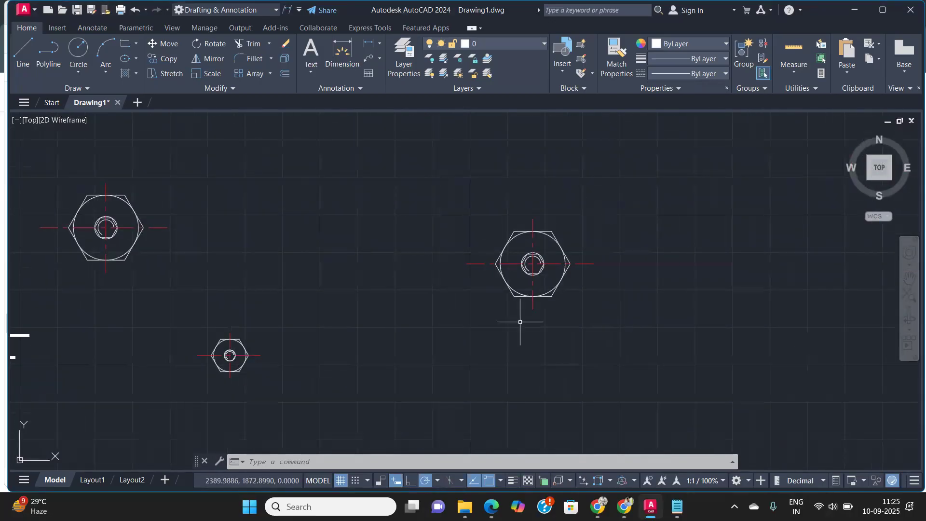
Step: Start a new blank drawing
{"action": "left_click", "coordinate": [137, 102]}
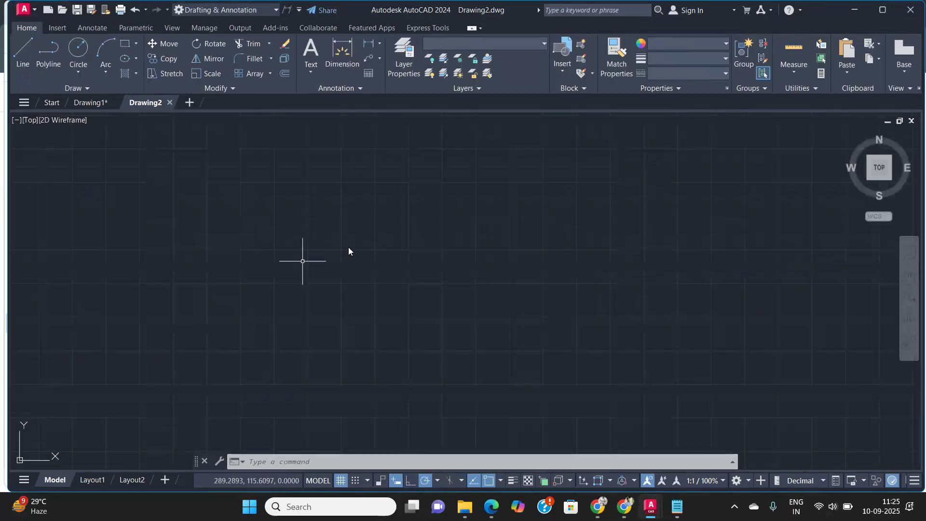
{"action": "left_click", "coordinate": [337, 217]}
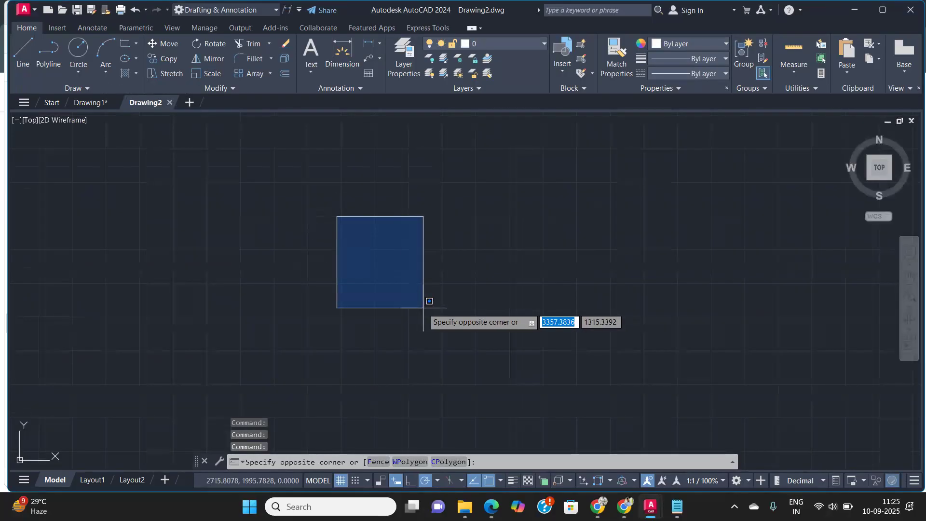
{"action": "left_click", "coordinate": [423, 308]}
{"action": "left_click", "coordinate": [229, 235]}
{"action": "left_click", "coordinate": [515, 318]}
{"action": "left_click", "coordinate": [499, 316]}
{"action": "left_click", "coordinate": [314, 215]}
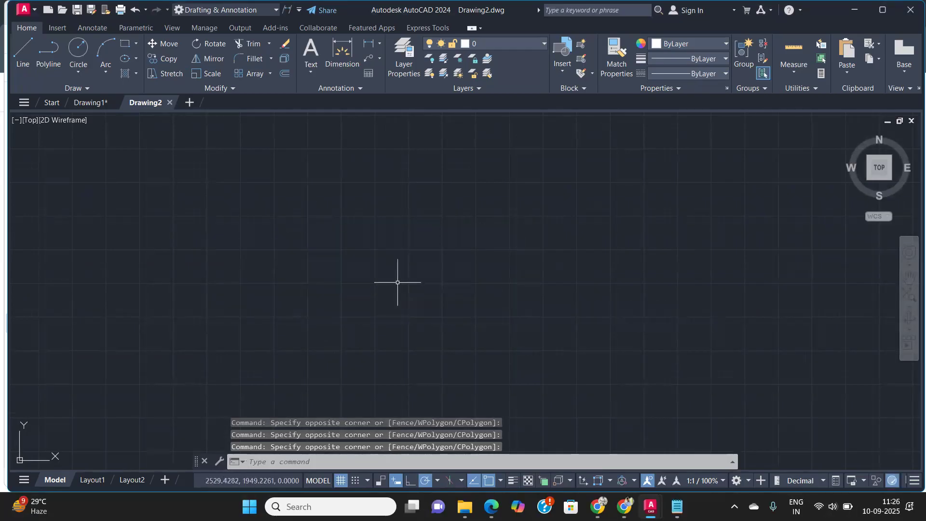
Step: Insert the Gear block and the Jaguar side-view block into the new drawing from the recent blocks
{"action": "type", "text": "i"}
{"action": "key", "text": "Return"}
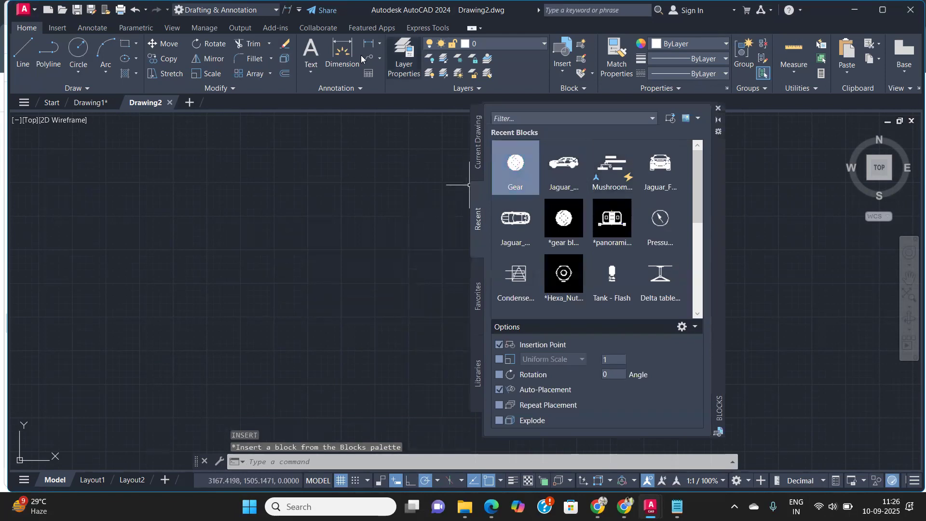
{"action": "mouse_move", "coordinate": [92, 104]}
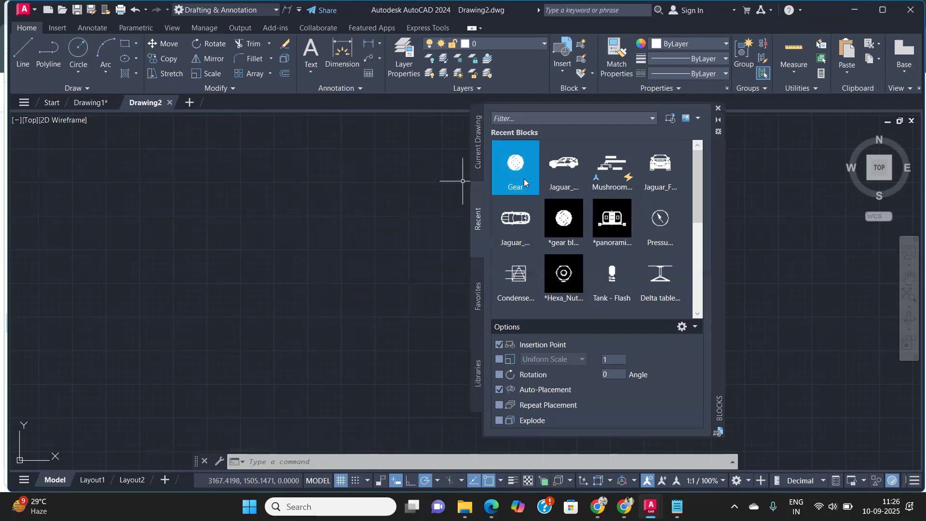
{"action": "mouse_move", "coordinate": [524, 180]}
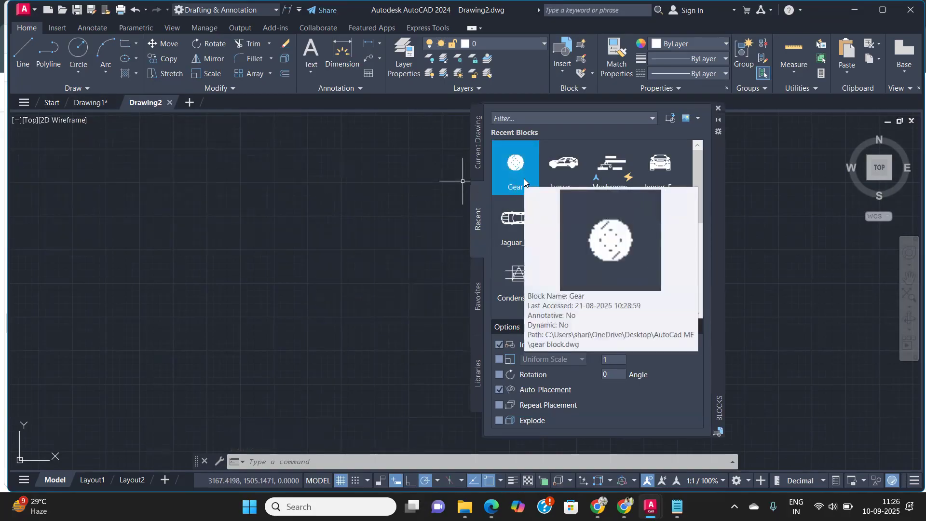
{"action": "left_click", "coordinate": [517, 166]}
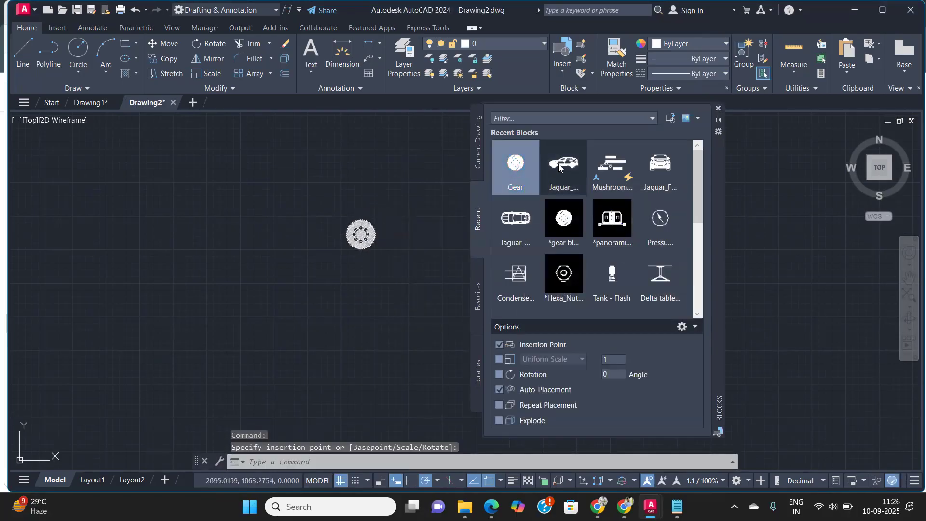
{"action": "left_click", "coordinate": [544, 175]}
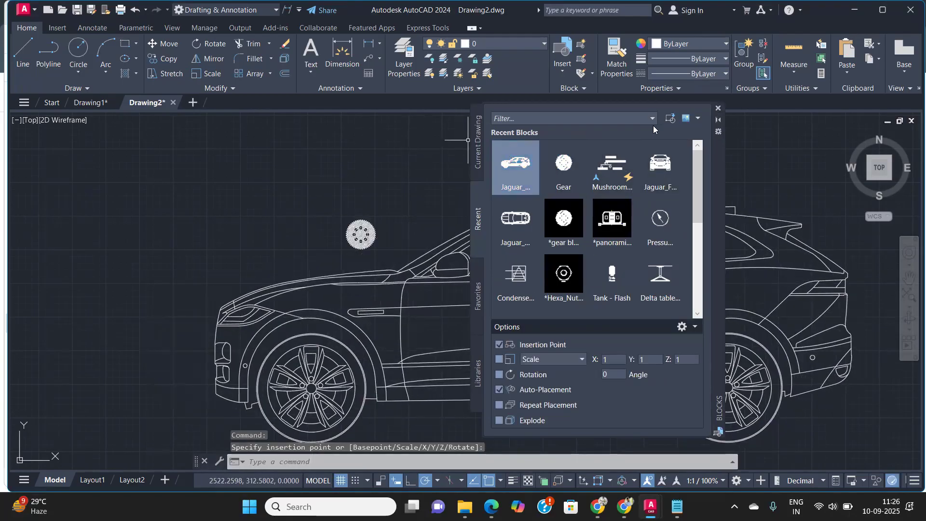
{"action": "left_click", "coordinate": [719, 109]}
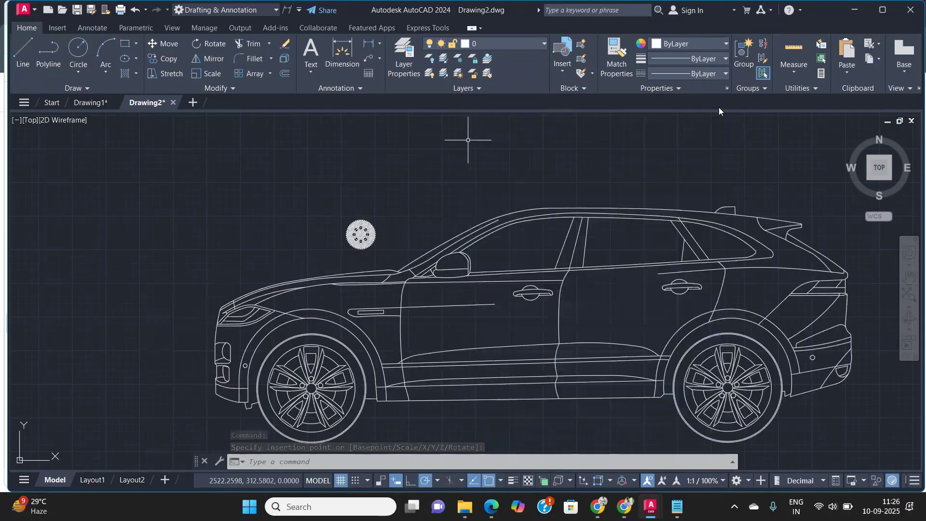
Step: Switch back to Drawing1 and insert another Hexa_Nut block near the existing nuts
{"action": "left_click", "coordinate": [87, 103]}
{"action": "type", "text": "i"}
{"action": "key", "text": "Return"}
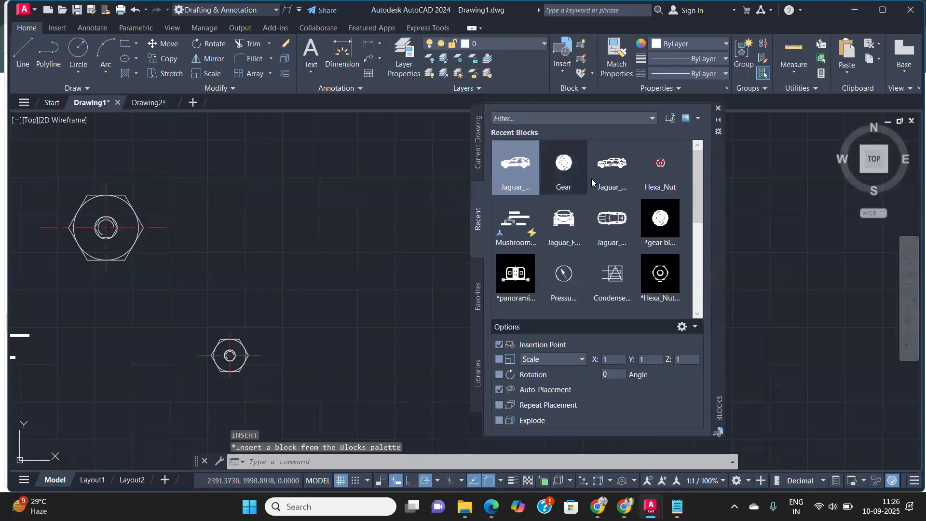
{"action": "left_click", "coordinate": [661, 166]}
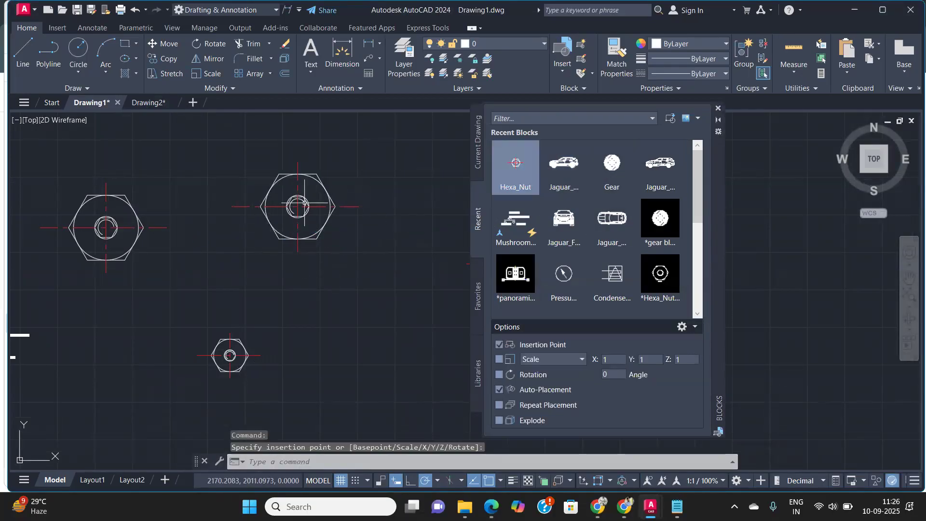
{"action": "left_click", "coordinate": [719, 109]}
Step: Inspect the new nut up close and the Drawing2 tab, then return to the Blocks notes in Drawing1
{"action": "scroll", "coordinate": [283, 191], "scroll_direction": "up", "scroll_amount": 4}
{"action": "middle_click_drag", "start_coordinate": [283, 192], "coordinate": [319, 260]}
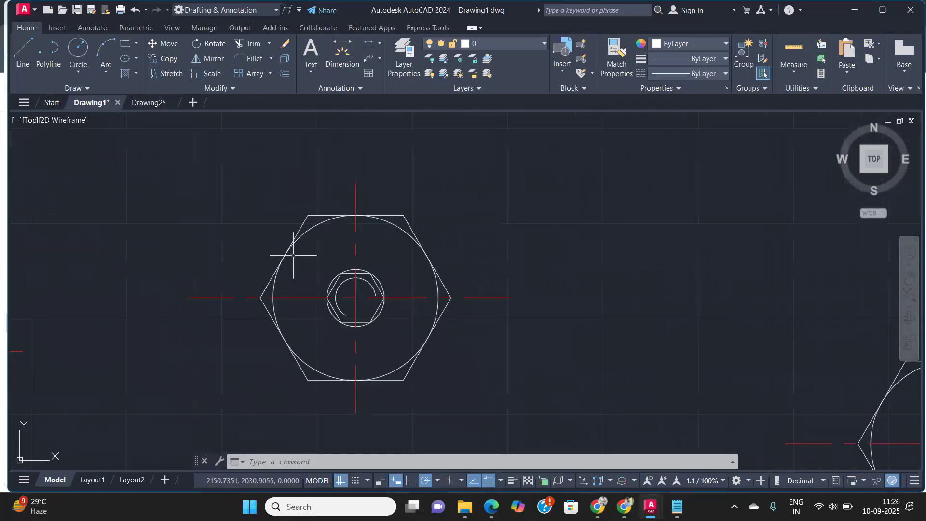
{"action": "mouse_move", "coordinate": [135, 106]}
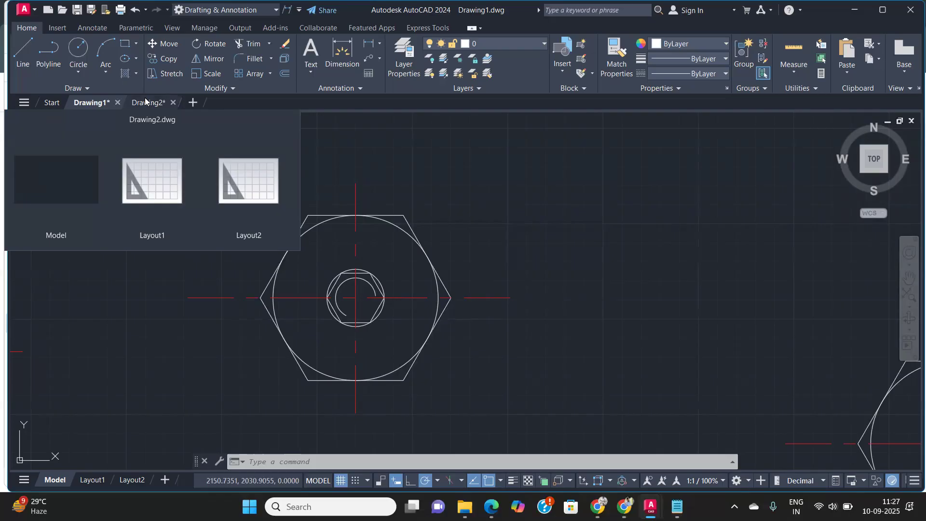
{"action": "left_click", "coordinate": [144, 104]}
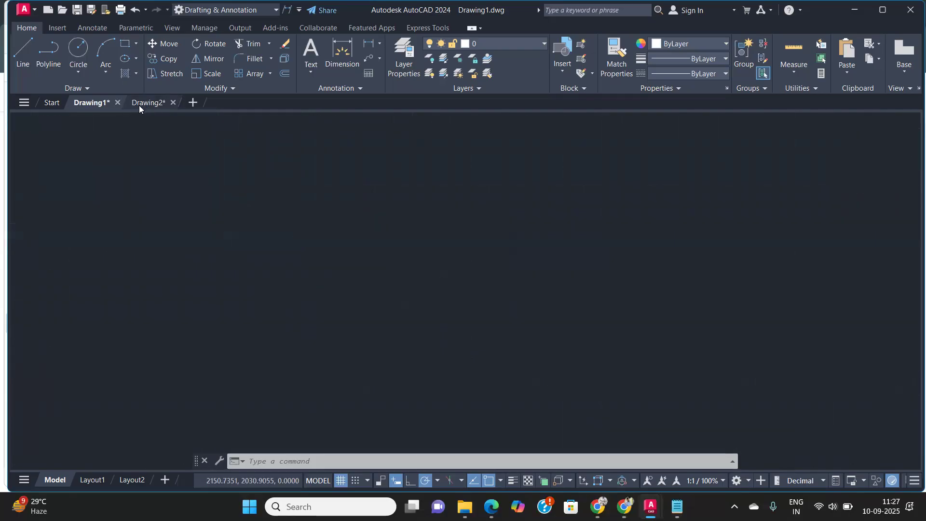
{"action": "left_click", "coordinate": [102, 103]}
{"action": "scroll", "coordinate": [270, 309], "scroll_direction": "down", "scroll_amount": 9}
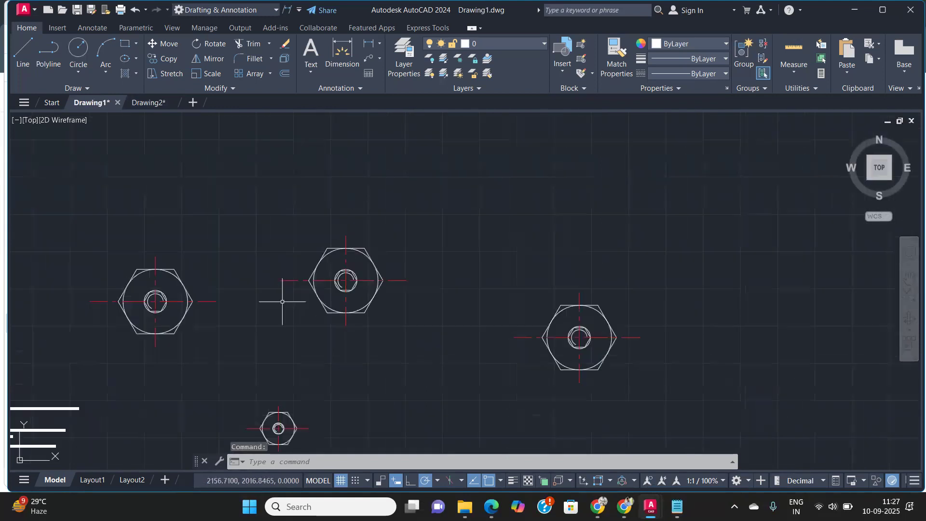
{"action": "mouse_move", "coordinate": [224, 322]}
{"action": "middle_mouse_down"}
{"action": "mouse_move", "coordinate": [357, 307]}
{"action": "mouse_move", "coordinate": [252, 336]}
{"action": "mouse_move", "coordinate": [229, 334]}
{"action": "middle_mouse_up"}
{"action": "scroll", "coordinate": [329, 275], "scroll_direction": "up", "scroll_amount": 10}
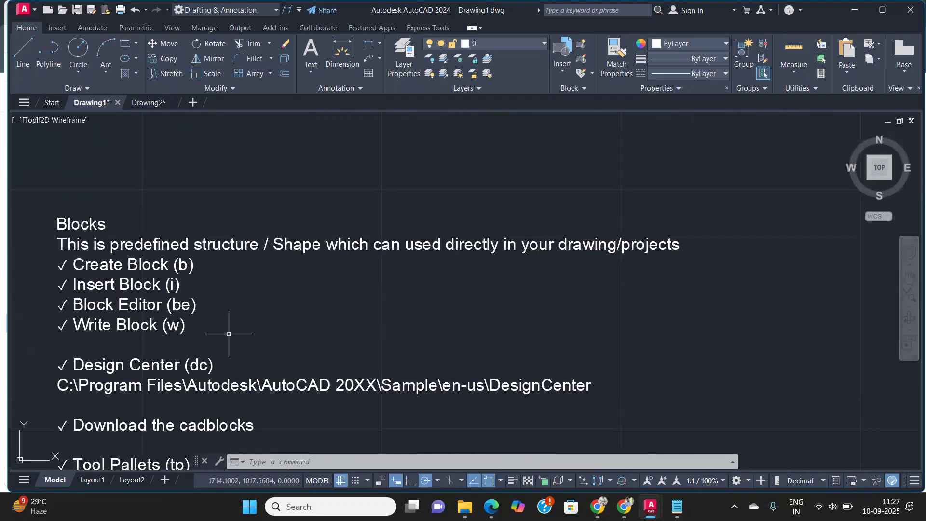
Step: Open Write Block and choose the Hexa_Nut block as the source
{"action": "type", "text": "w"}
{"action": "key", "text": "Return"}
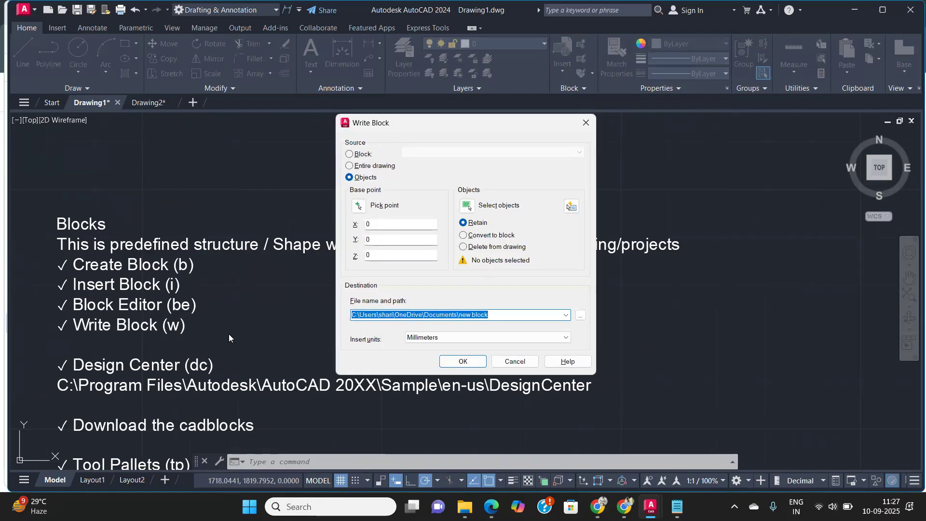
{"action": "left_click", "coordinate": [350, 166]}
{"action": "left_click", "coordinate": [350, 154]}
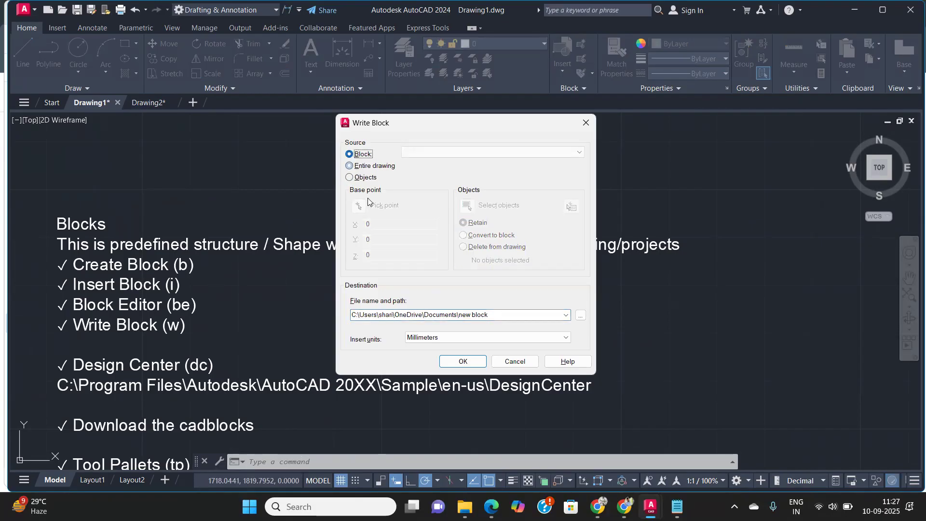
{"action": "left_click", "coordinate": [350, 177]}
{"action": "left_click", "coordinate": [349, 177]}
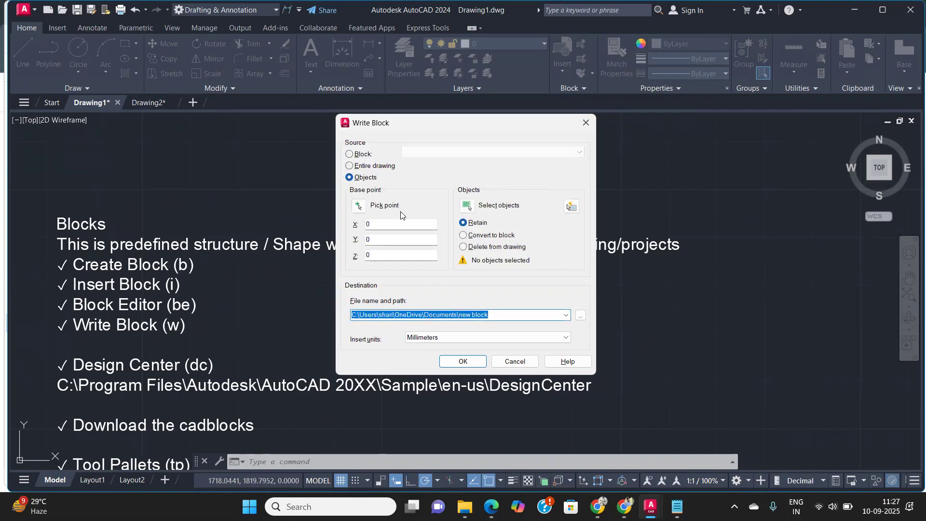
{"action": "left_click", "coordinate": [349, 154]}
{"action": "left_click", "coordinate": [464, 153]}
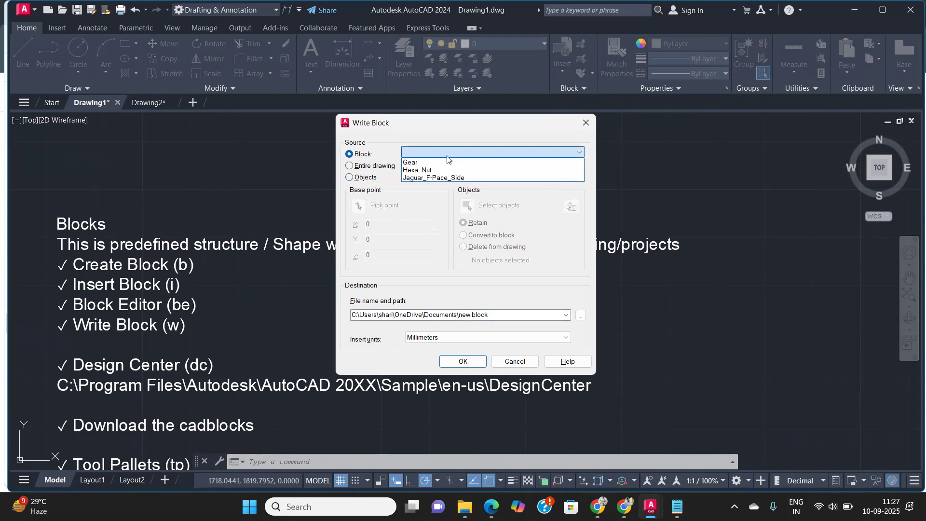
{"action": "left_click", "coordinate": [427, 171]}
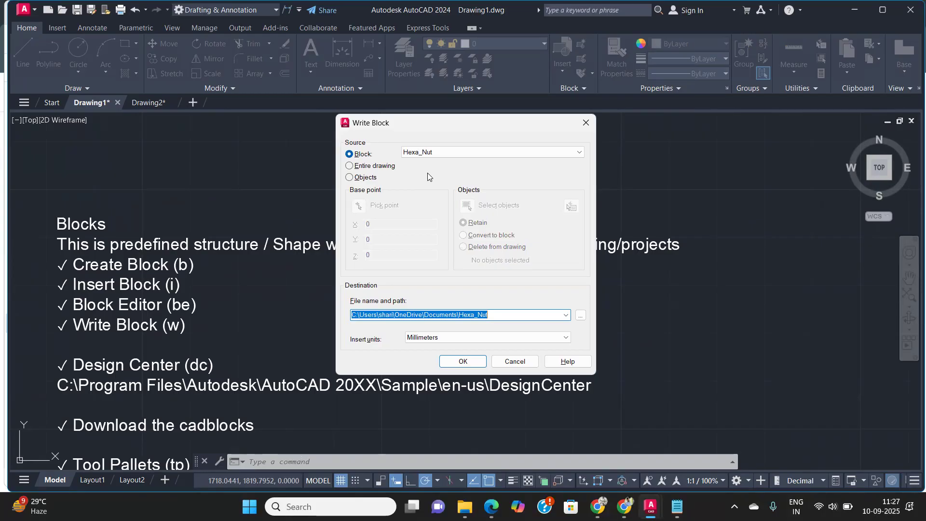
{"action": "left_click", "coordinate": [349, 177]}
{"action": "left_click", "coordinate": [474, 212]}
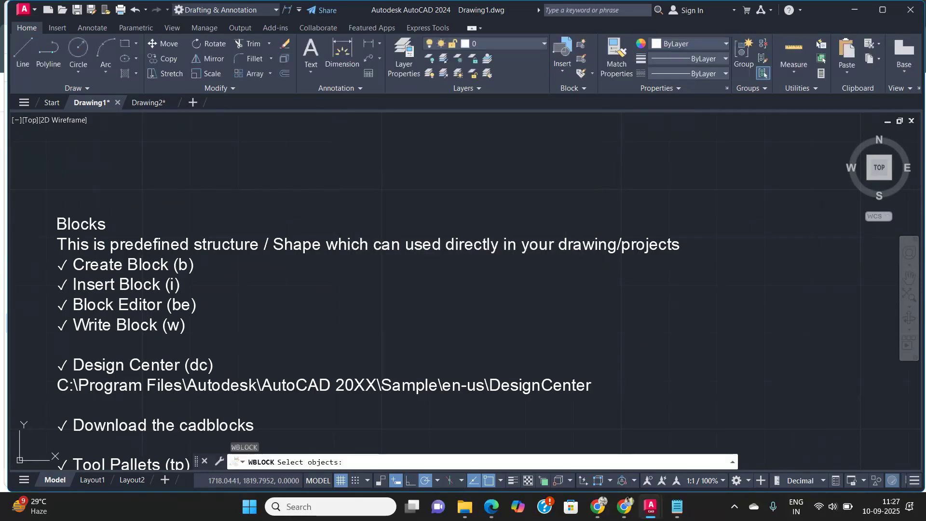
{"action": "scroll", "coordinate": [684, 245], "scroll_direction": "down", "scroll_amount": 6}
{"action": "mouse_move", "coordinate": [680, 253]}
{"action": "middle_mouse_down"}
{"action": "mouse_move", "coordinate": [498, 293]}
{"action": "mouse_move", "coordinate": [335, 368]}
{"action": "middle_mouse_up"}
{"action": "left_click", "coordinate": [714, 431]}
{"action": "left_click", "coordinate": [592, 351]}
{"action": "middle_click_drag", "start_coordinate": [593, 351], "coordinate": [593, 294]}
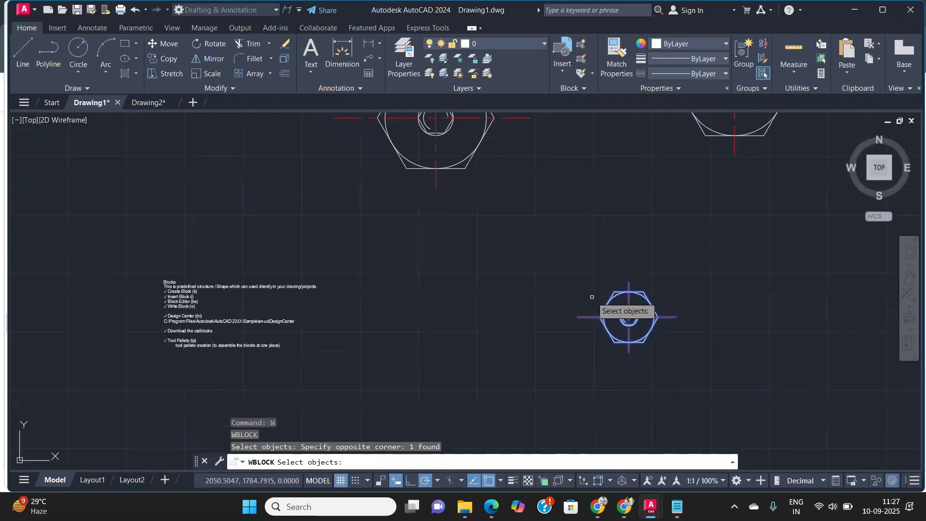
{"action": "key", "text": "Return"}
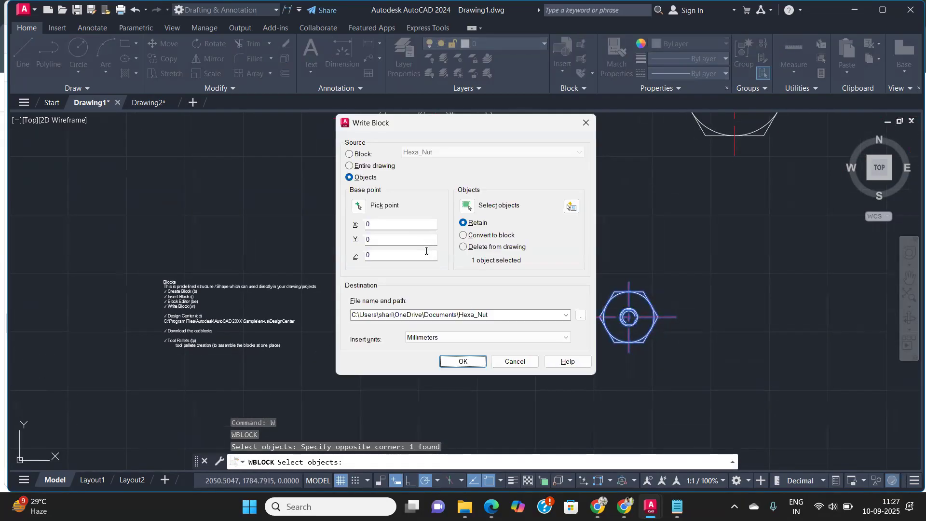
Step: Set the Write Block source back to the Hexa_Nut block
{"action": "left_click", "coordinate": [349, 153]}
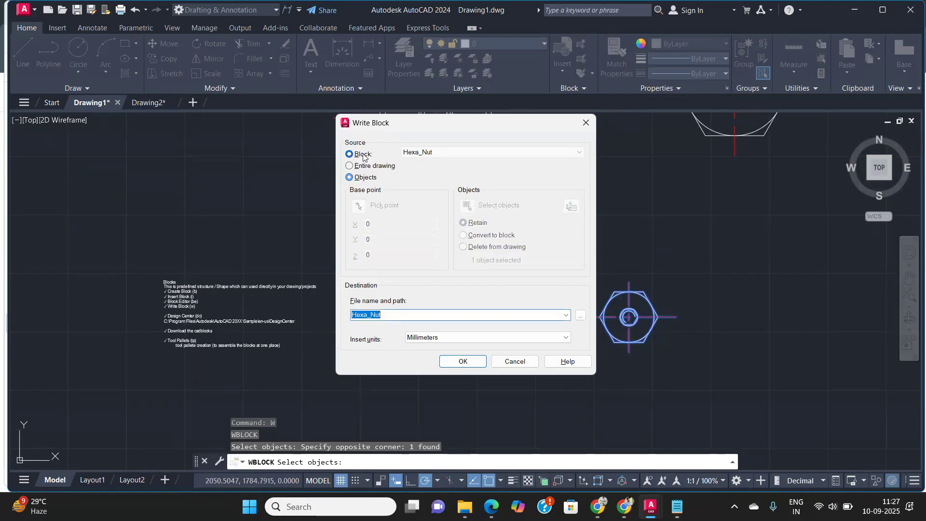
{"action": "left_click", "coordinate": [482, 152]}
{"action": "left_click", "coordinate": [449, 163]}
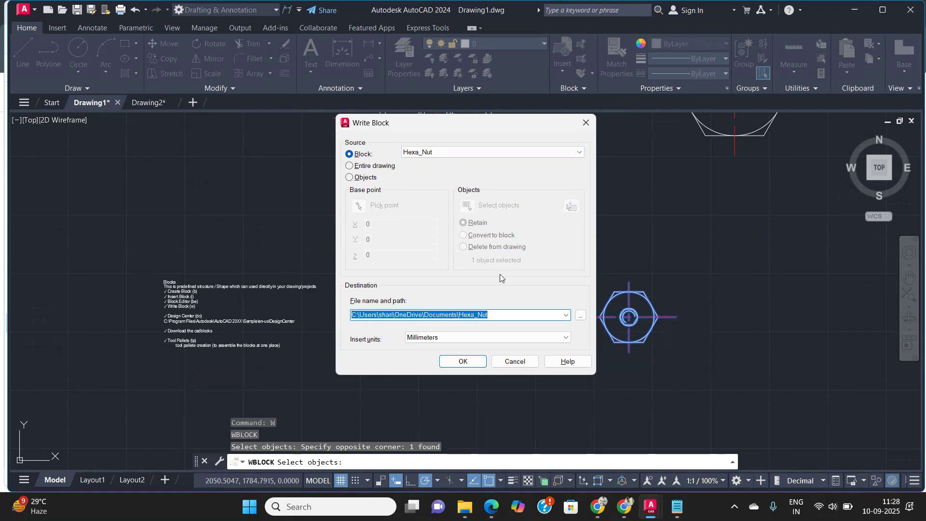
Step: Save the Hexa_Nut block as Hexa_Nut.dwg on the Desktop with Millimeters insert units and run Write Block
{"action": "left_click", "coordinate": [582, 315]}
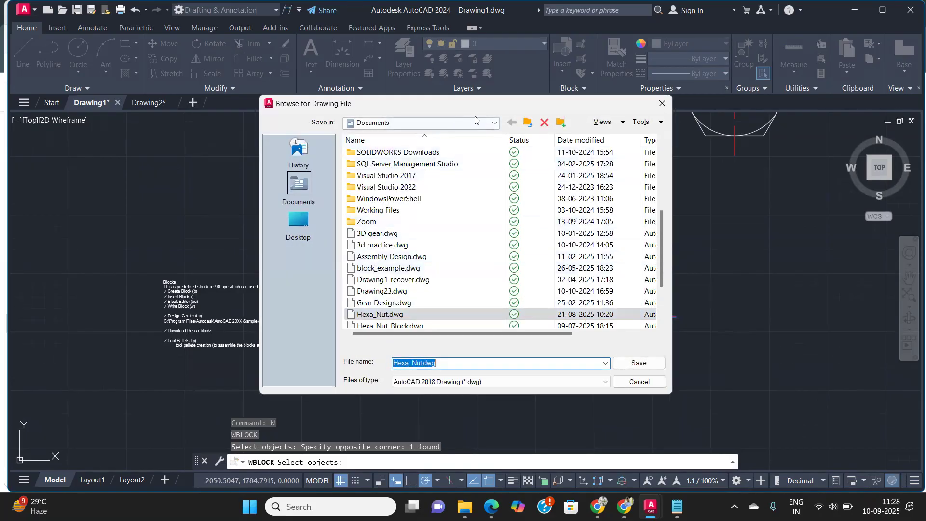
{"action": "left_click", "coordinate": [299, 221]}
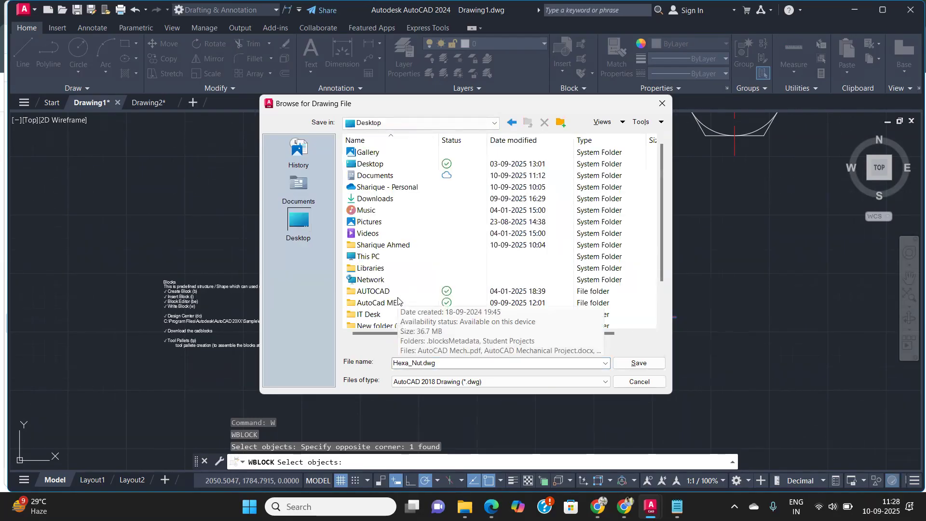
{"action": "scroll", "coordinate": [369, 224], "scroll_direction": "down", "scroll_amount": 2}
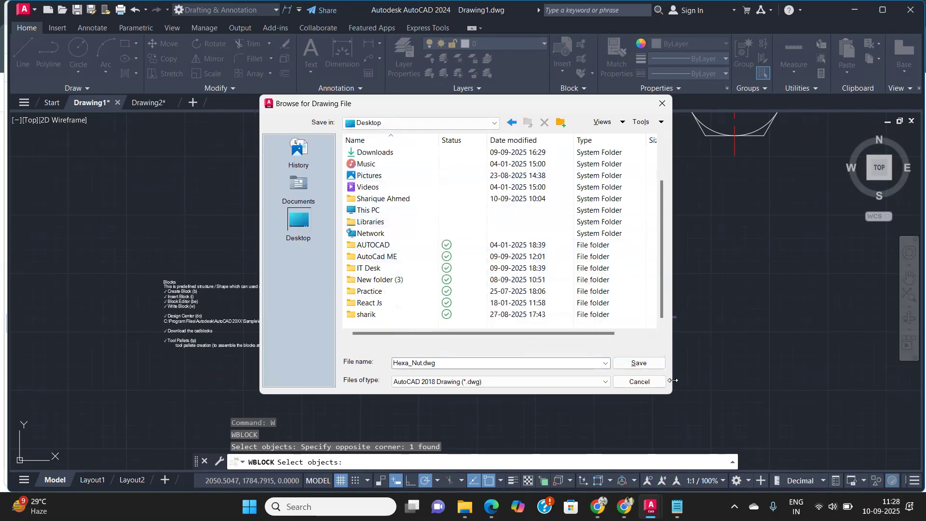
{"action": "left_click", "coordinate": [643, 364]}
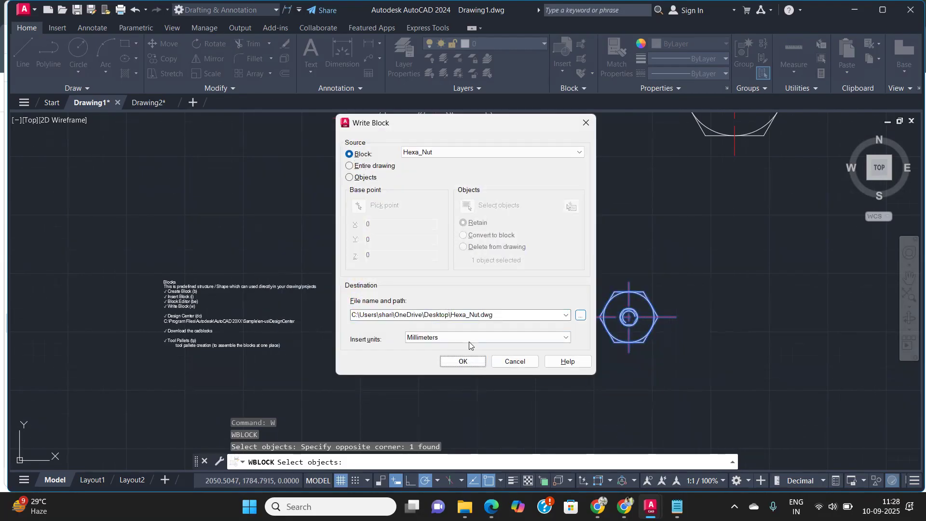
{"action": "left_click", "coordinate": [472, 338]}
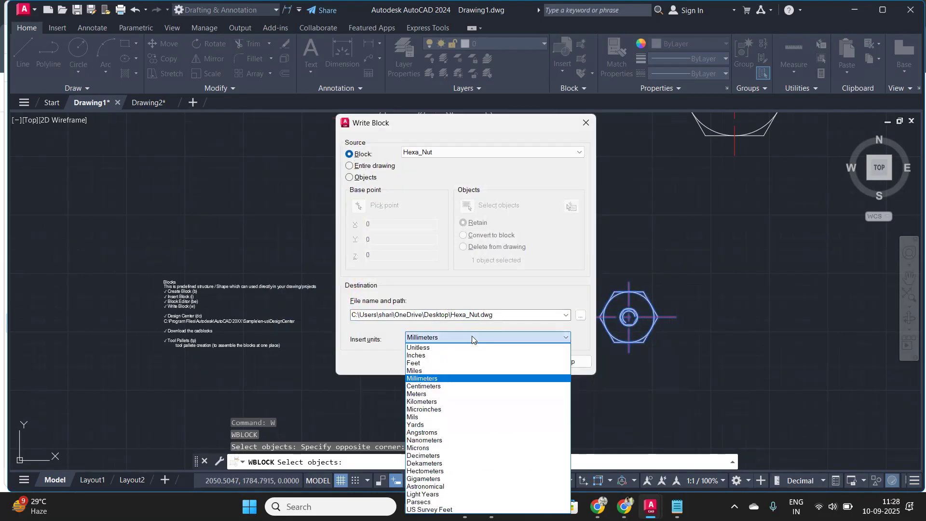
{"action": "left_click", "coordinate": [471, 338]}
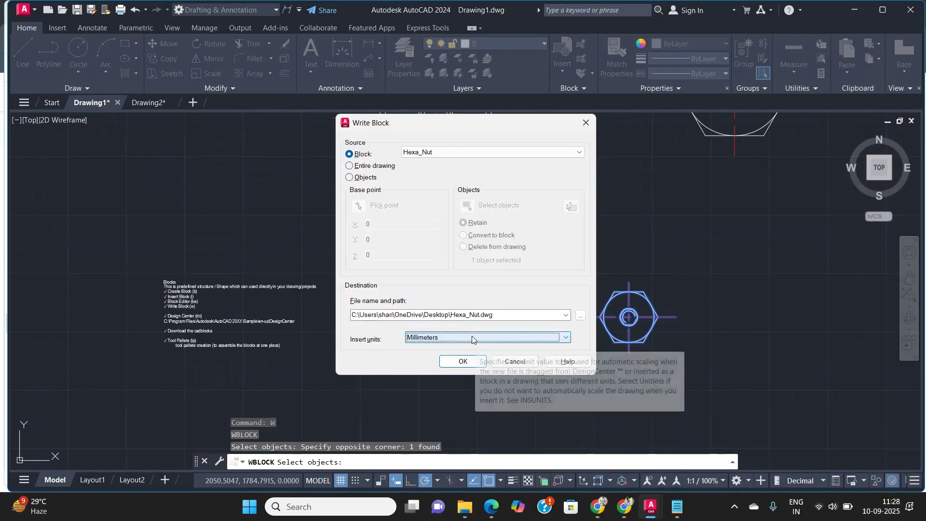
{"action": "left_click", "coordinate": [464, 361]}
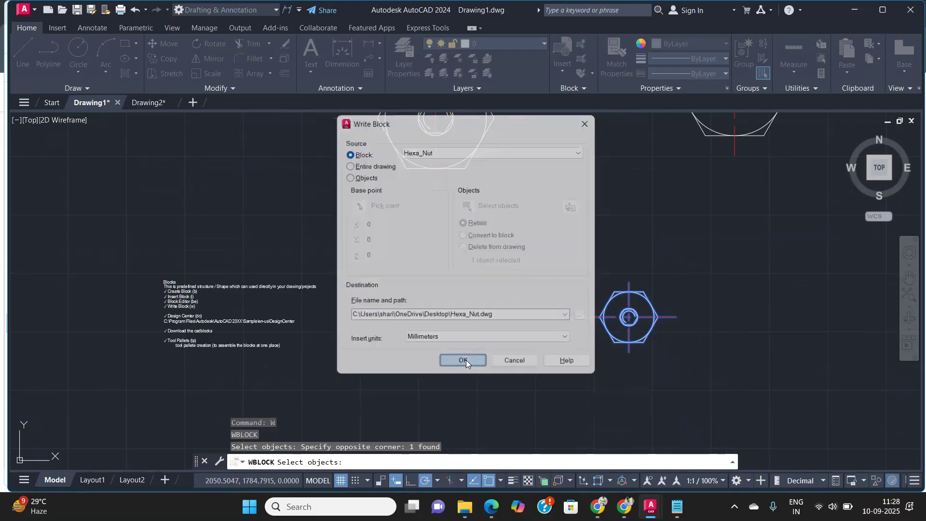
Step: Minimize the open windows to view the exported Hexa_Nut file on the desktop
{"action": "left_click", "coordinate": [862, 9]}
{"action": "left_click", "coordinate": [860, 8]}
{"action": "left_click", "coordinate": [858, 9]}
{"action": "left_click", "coordinate": [858, 9]}
{"action": "left_click", "coordinate": [859, 9]}
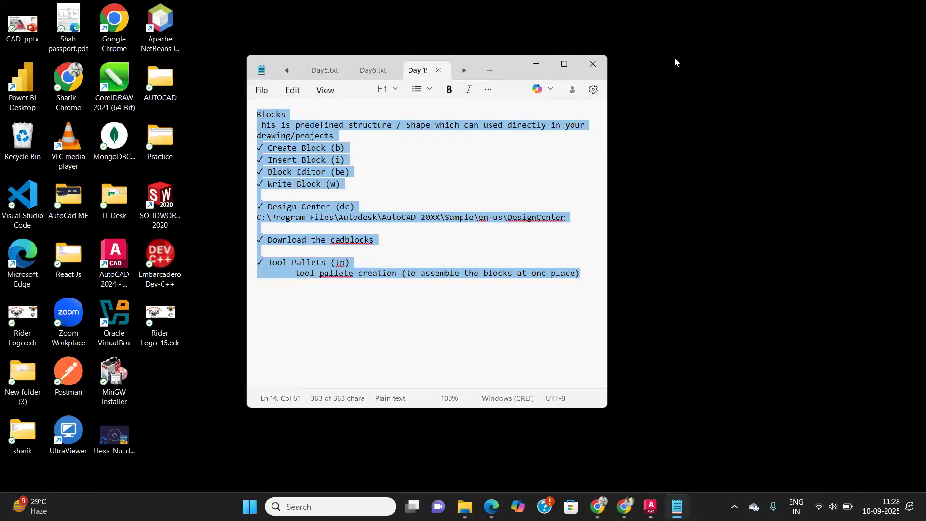
{"action": "left_click", "coordinate": [536, 67]}
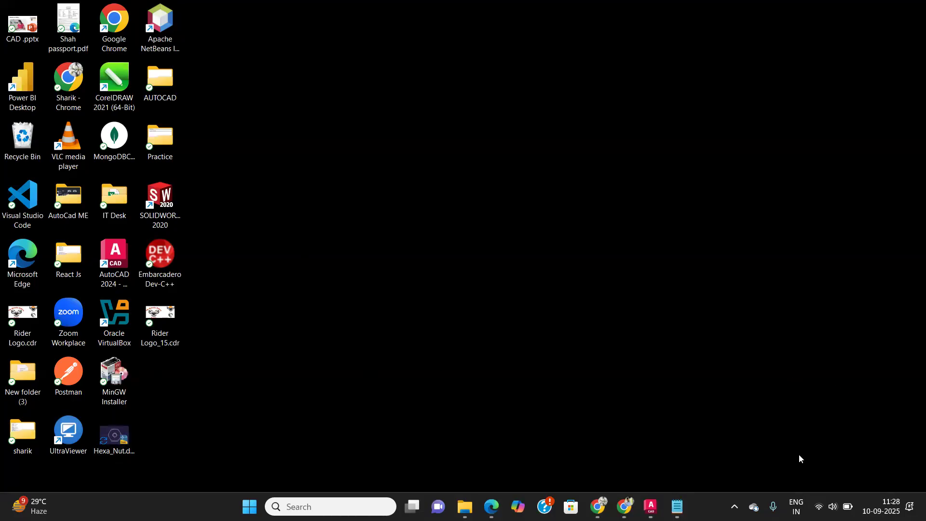
Step: Switch to Drawing2 and insert the Hexa_Nut block from the recent blocks near the car
{"action": "mouse_move", "coordinate": [650, 507]}
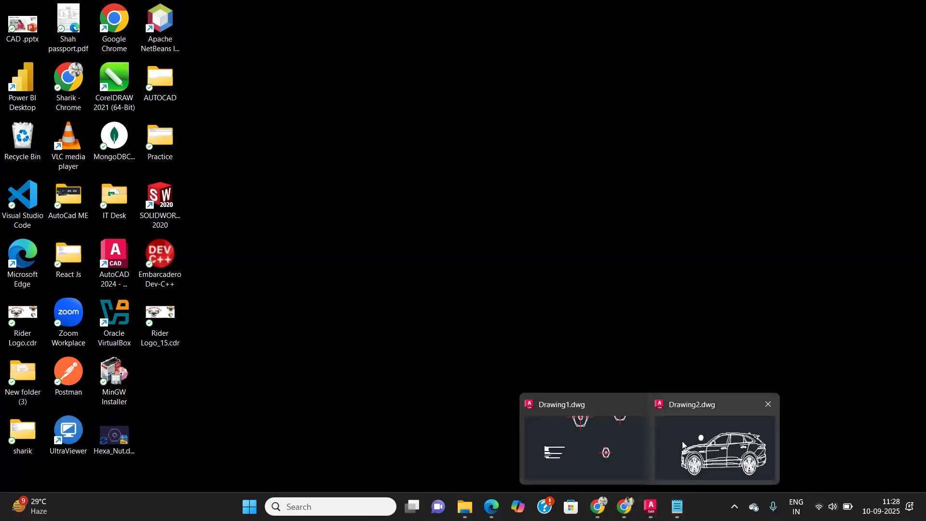
{"action": "left_click", "coordinate": [584, 448]}
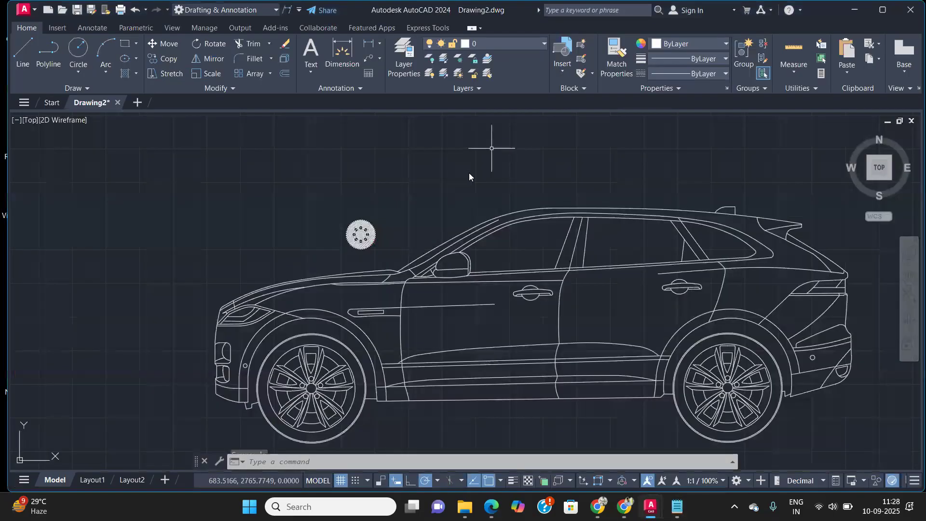
{"action": "scroll", "coordinate": [477, 186], "scroll_direction": "down", "scroll_amount": 2}
{"action": "middle_click_drag", "start_coordinate": [449, 188], "coordinate": [319, 197]}
{"action": "scroll", "coordinate": [331, 195], "scroll_direction": "down", "scroll_amount": 2}
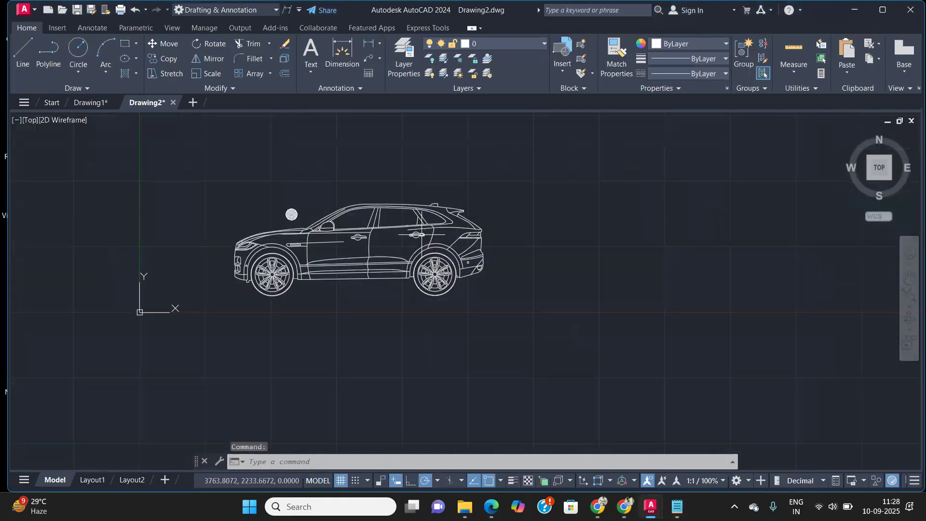
{"action": "type", "text": "i"}
{"action": "key", "text": "Return"}
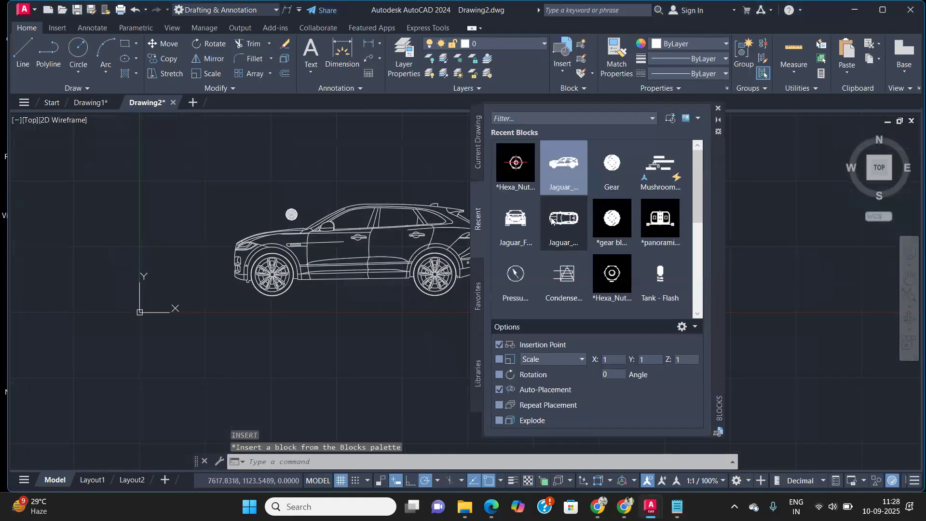
{"action": "left_click", "coordinate": [521, 167]}
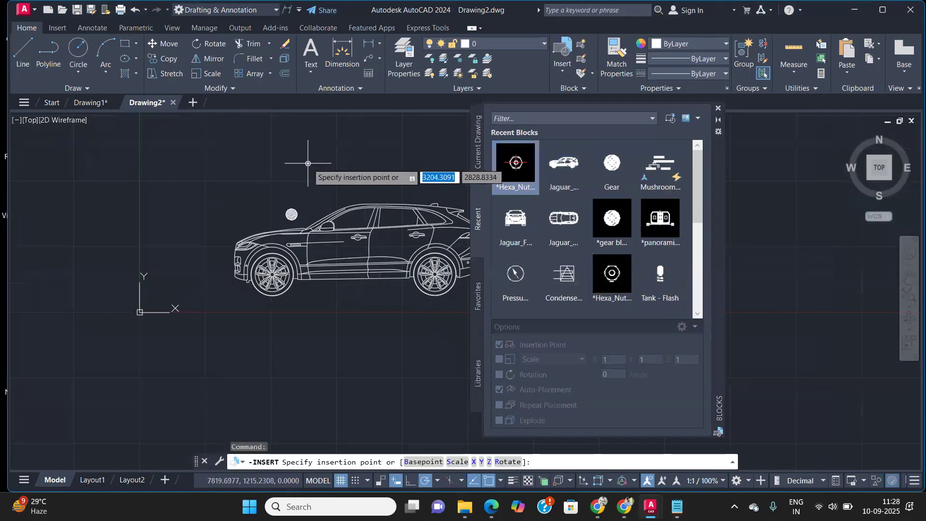
{"action": "scroll", "coordinate": [305, 165], "scroll_direction": "up", "scroll_amount": 6}
{"action": "left_click", "coordinate": [286, 270]}
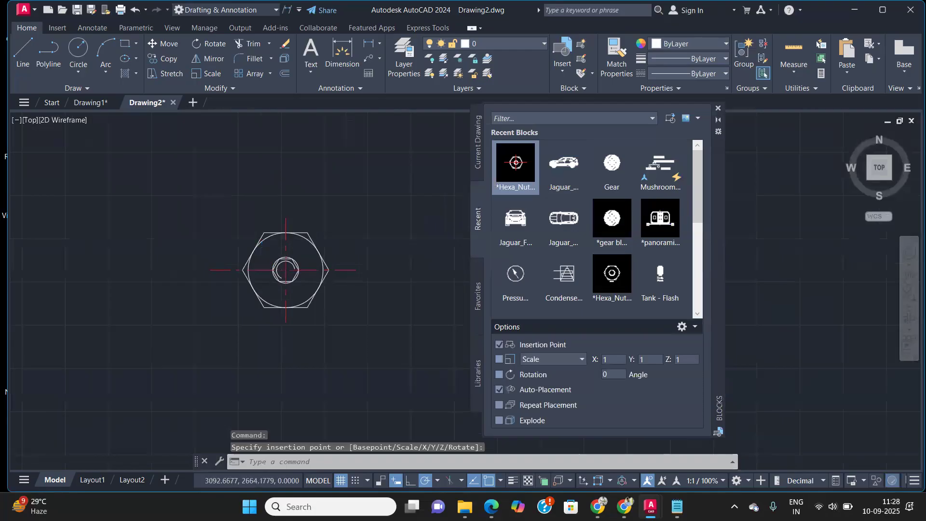
Step: Insert a second Hexa_Nut block up and to the left of the first, then close the blocks palette
{"action": "scroll", "coordinate": [275, 255], "scroll_direction": "up", "scroll_amount": 2}
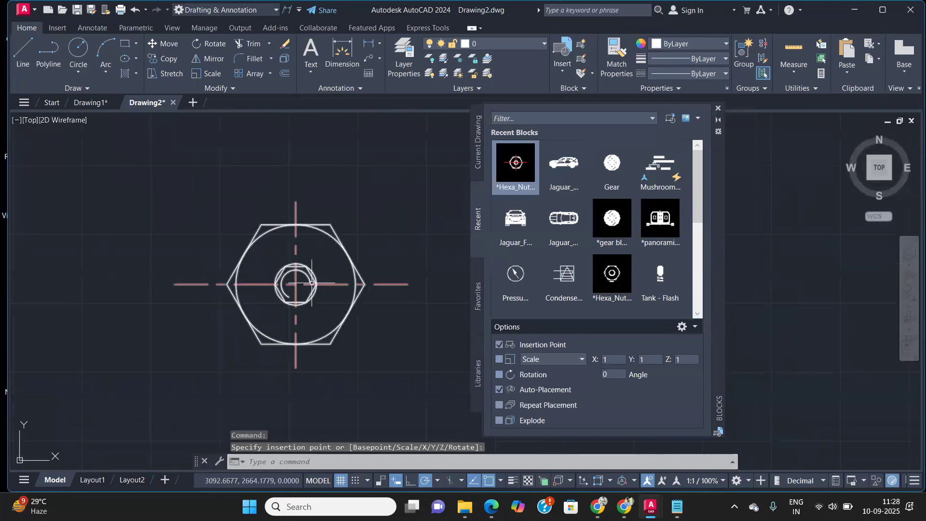
{"action": "mouse_move", "coordinate": [520, 162]}
{"action": "left_click", "coordinate": [517, 162]}
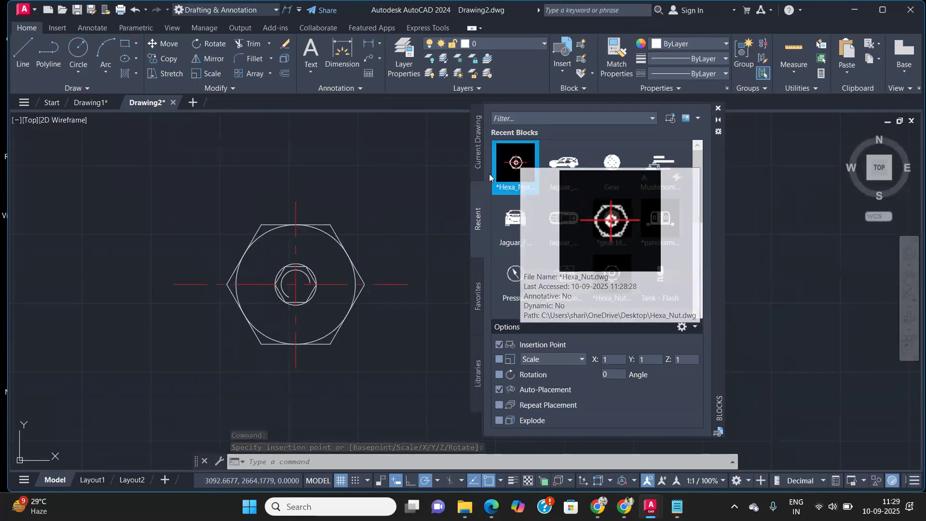
{"action": "left_click", "coordinate": [131, 200]}
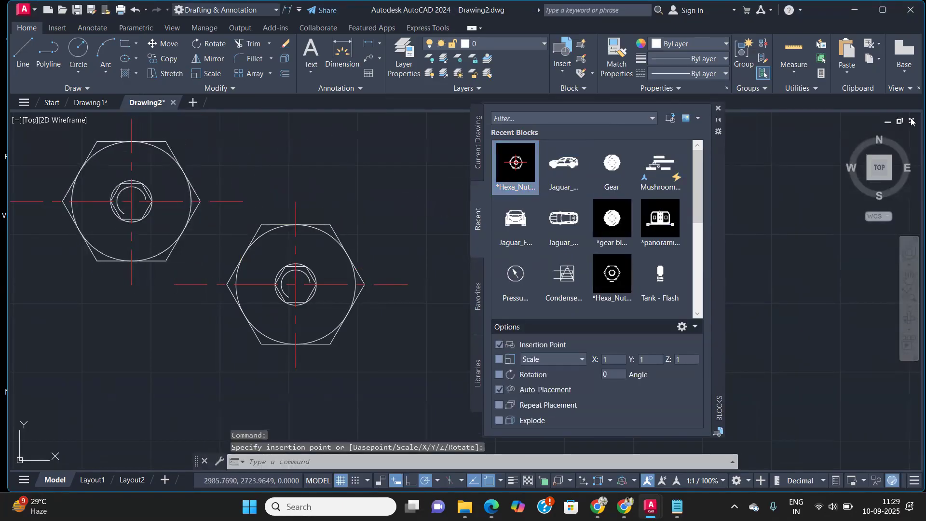
{"action": "left_click", "coordinate": [717, 110]}
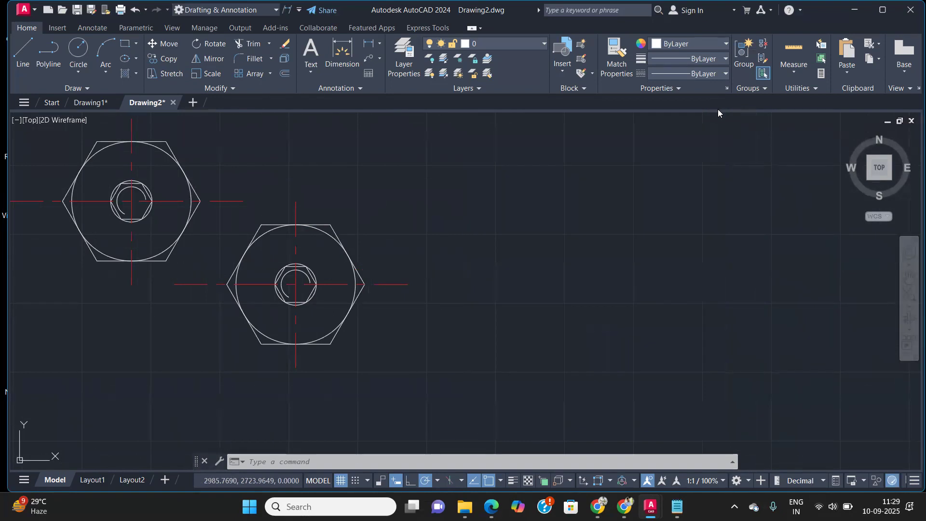
Step: Return to Drawing1 and bring the Blocks notes into view
{"action": "left_click", "coordinate": [85, 104]}
{"action": "scroll", "coordinate": [521, 248], "scroll_direction": "down", "scroll_amount": 5}
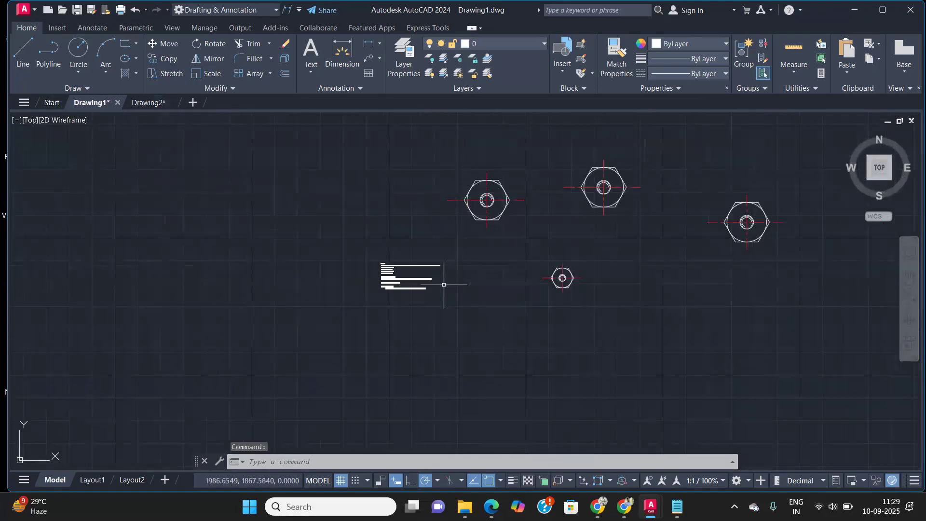
{"action": "scroll", "coordinate": [444, 285], "scroll_direction": "up", "scroll_amount": 10}
{"action": "mouse_move", "coordinate": [434, 279]}
{"action": "middle_mouse_down"}
{"action": "mouse_move", "coordinate": [396, 249]}
{"action": "mouse_move", "coordinate": [362, 240]}
{"action": "middle_mouse_up"}
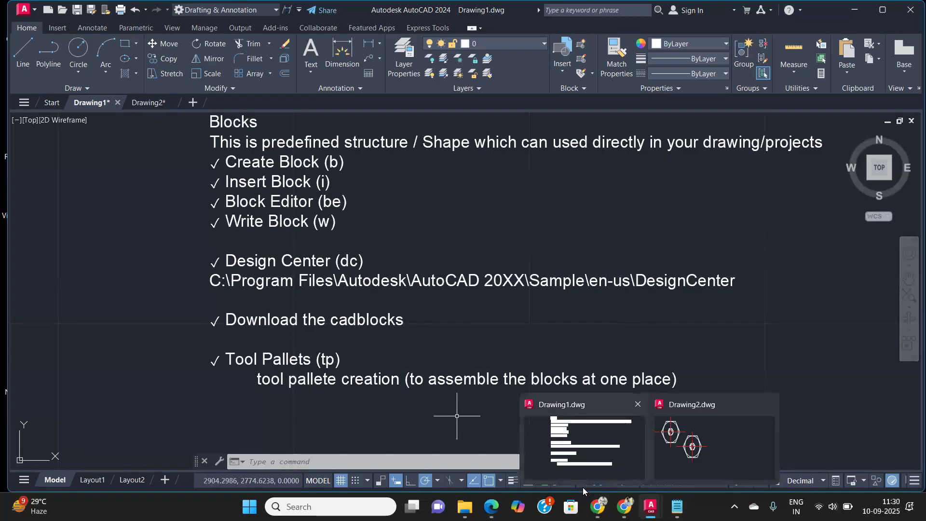
Step: Open File Explorer and browse to C:\Program Files\Autodesk\AutoCAD 2024
{"action": "left_click", "coordinate": [464, 506]}
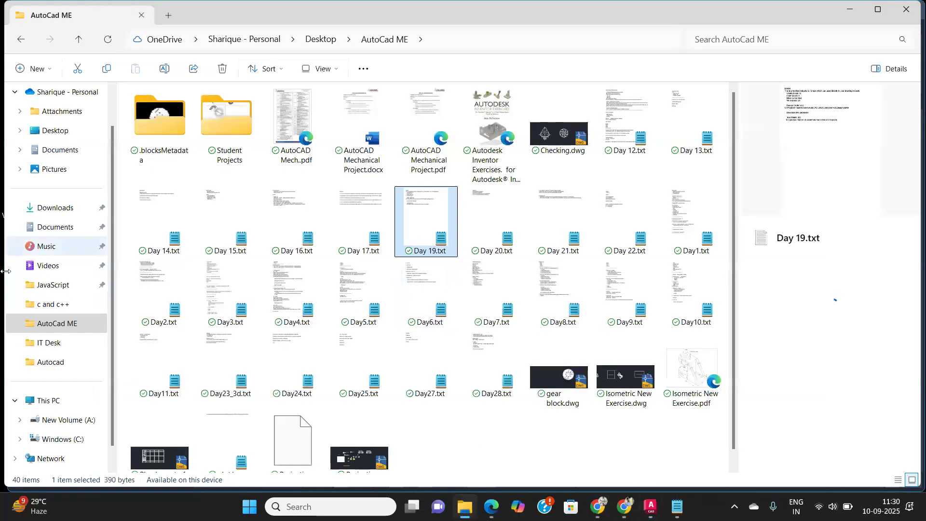
{"action": "left_click", "coordinate": [67, 438]}
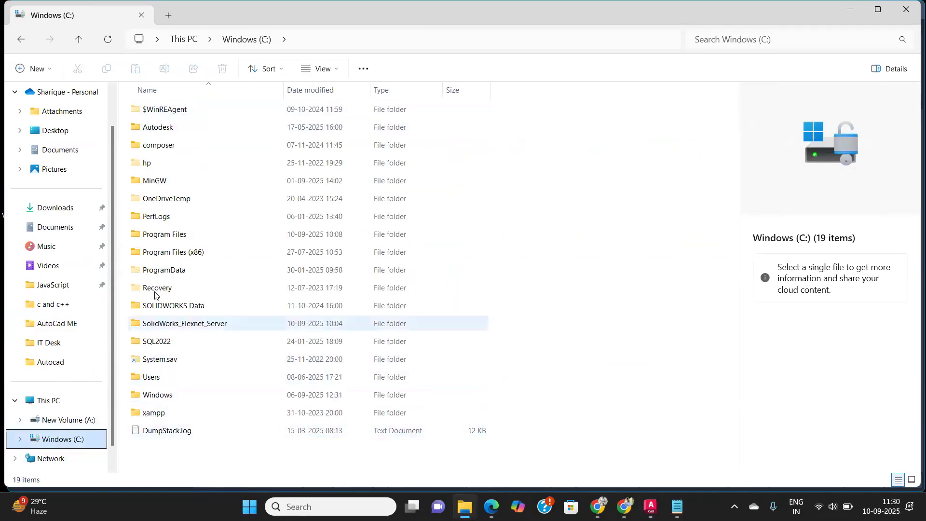
{"action": "double_click", "coordinate": [164, 233]}
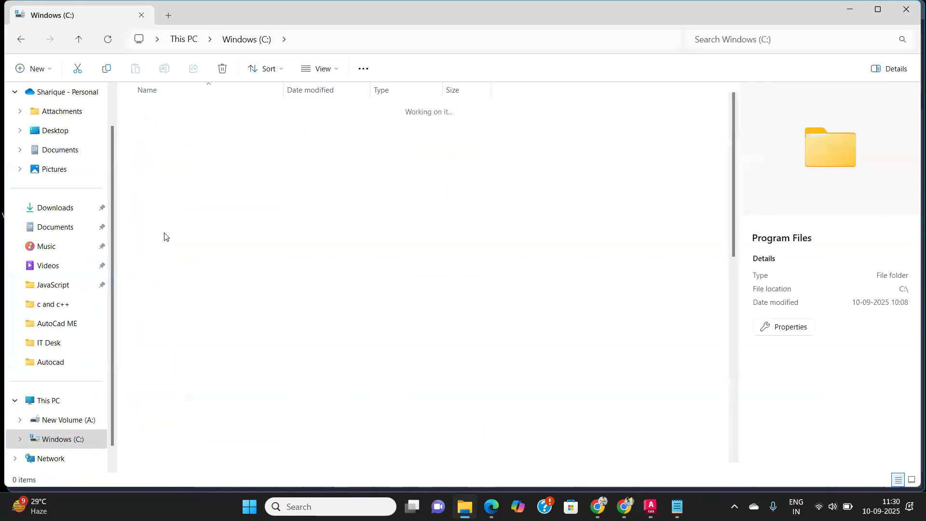
{"action": "double_click", "coordinate": [164, 164]}
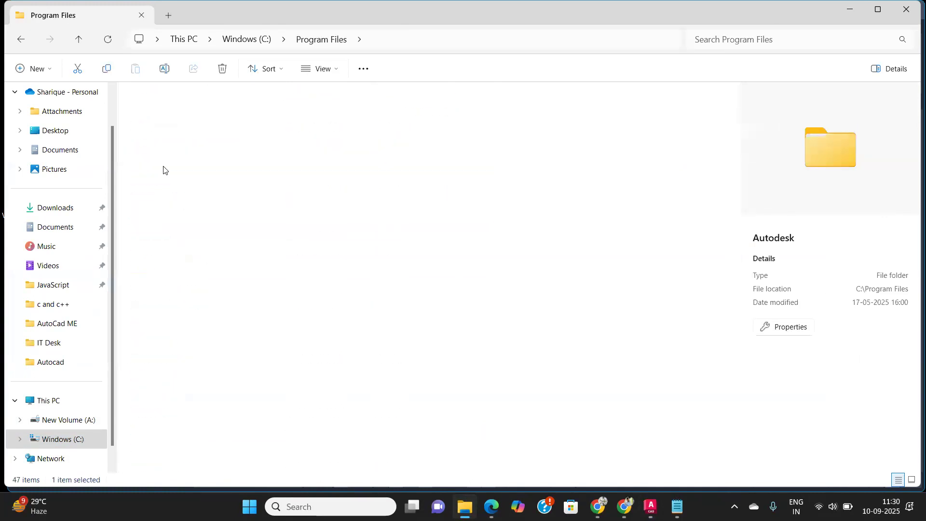
{"action": "double_click", "coordinate": [178, 151]}
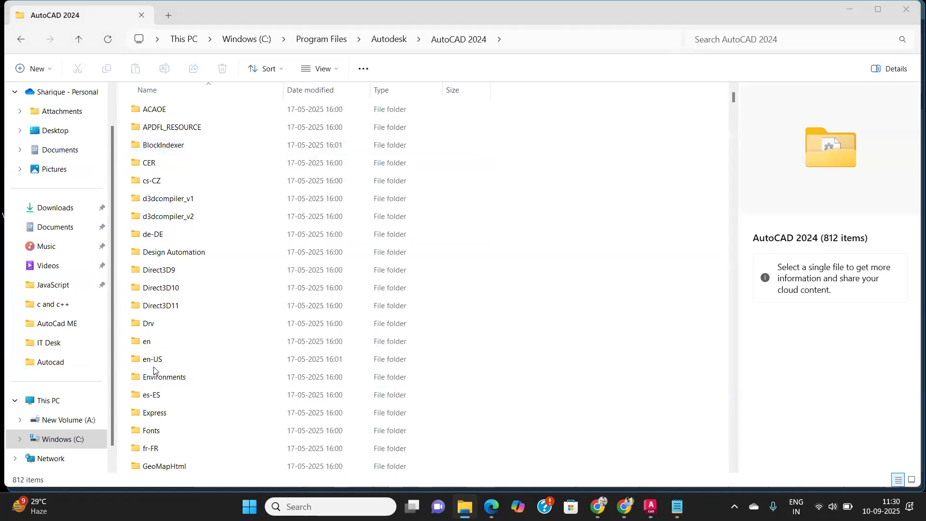
Step: Check the Design Center path in the Drawing1 notes and return to the file browser
{"action": "key", "text": "alt+Tab"}
{"action": "key", "text": "alt+Tab"}
{"action": "key", "text": "alt+Tab"}
{"action": "key", "text": "alt+Tab"}
{"action": "key", "text": "alt+Tab"}
{"action": "key", "text": "alt+Tab"}
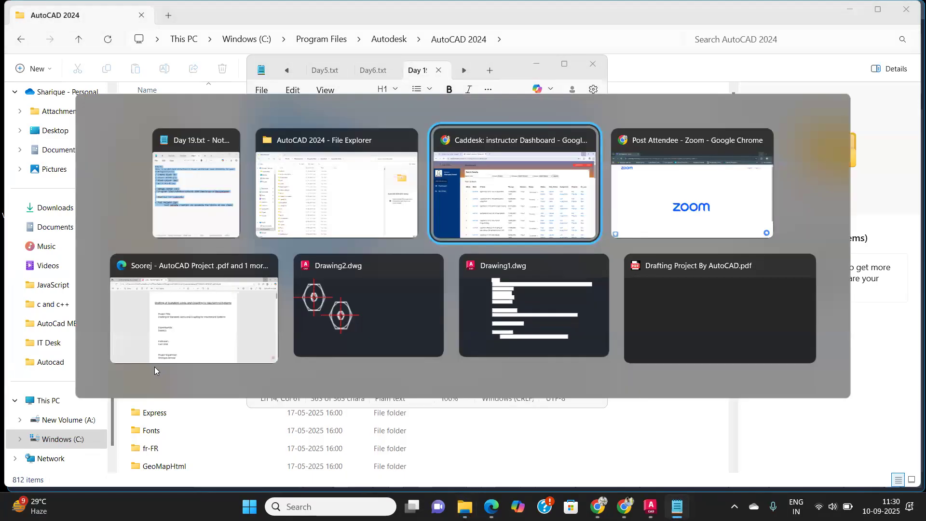
{"action": "key", "text": "alt+Tab"}
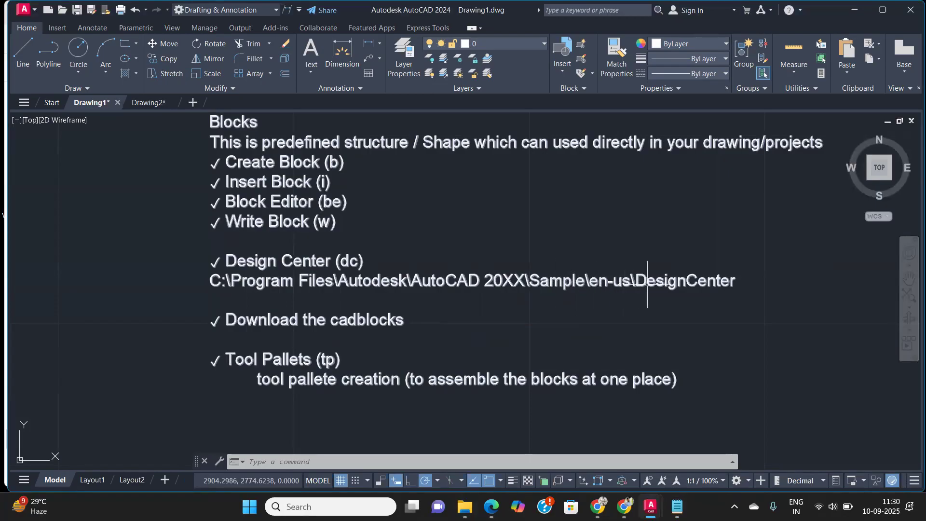
{"action": "key", "text": "alt+Tab"}
{"action": "key", "text": "alt+Tab"}
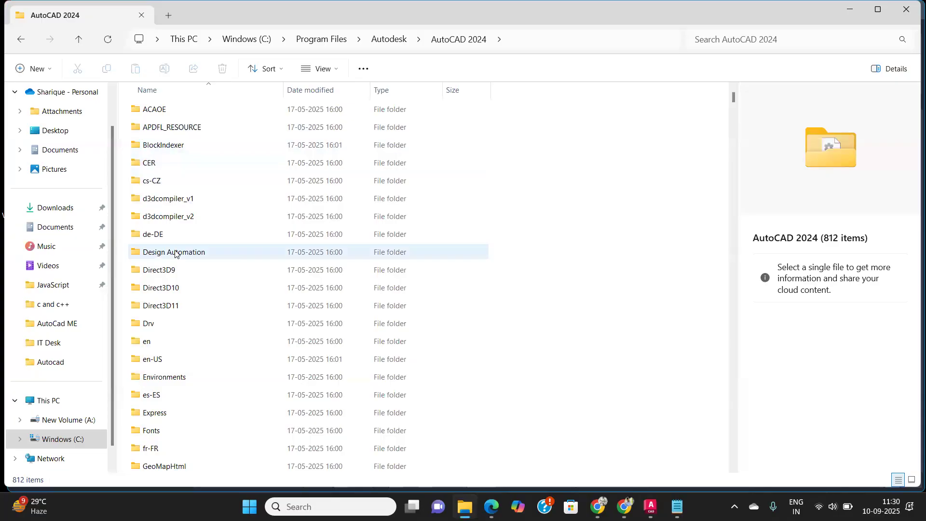
Step: Open the Sample\en-us\DesignCenter folder to view its sample drawings, then switch back to Drawing1
{"action": "scroll", "coordinate": [175, 255], "scroll_direction": "down", "scroll_amount": 3}
{"action": "scroll", "coordinate": [159, 317], "scroll_direction": "down", "scroll_amount": 4}
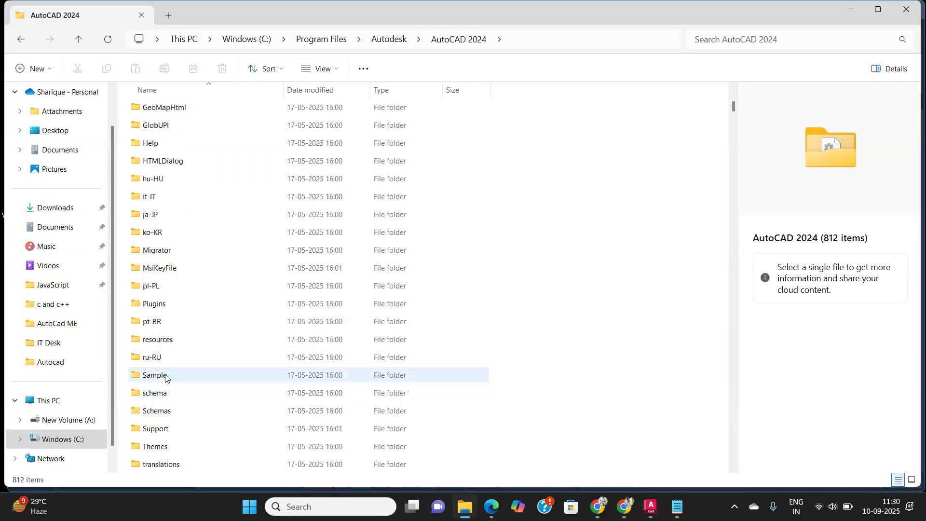
{"action": "double_click", "coordinate": [154, 375]}
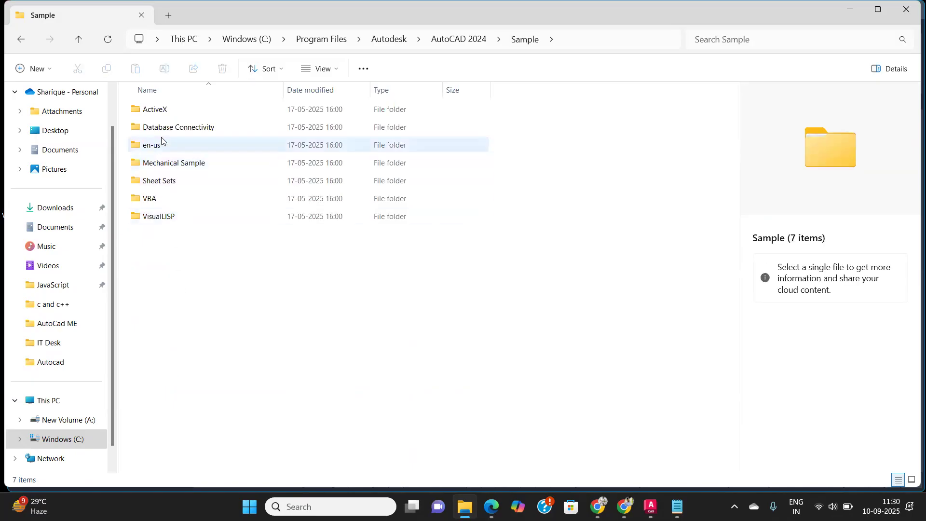
{"action": "double_click", "coordinate": [166, 148]}
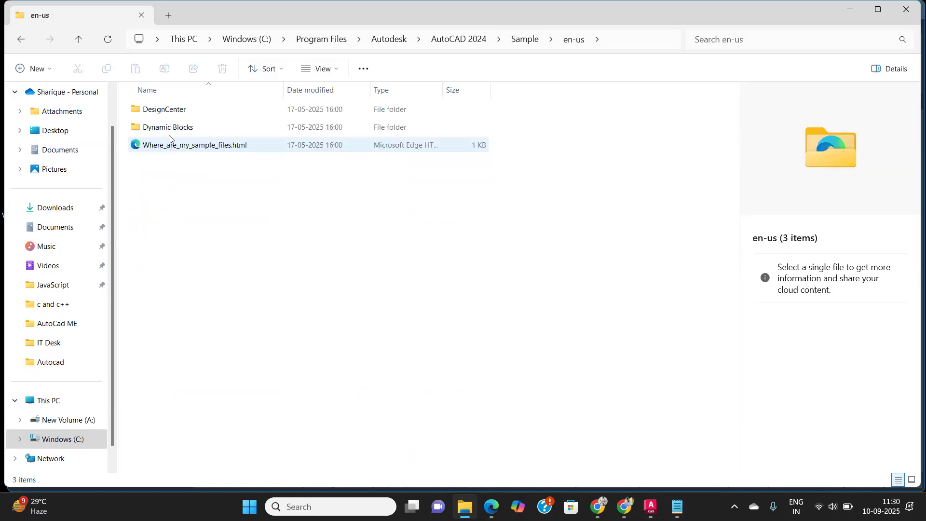
{"action": "double_click", "coordinate": [178, 113]}
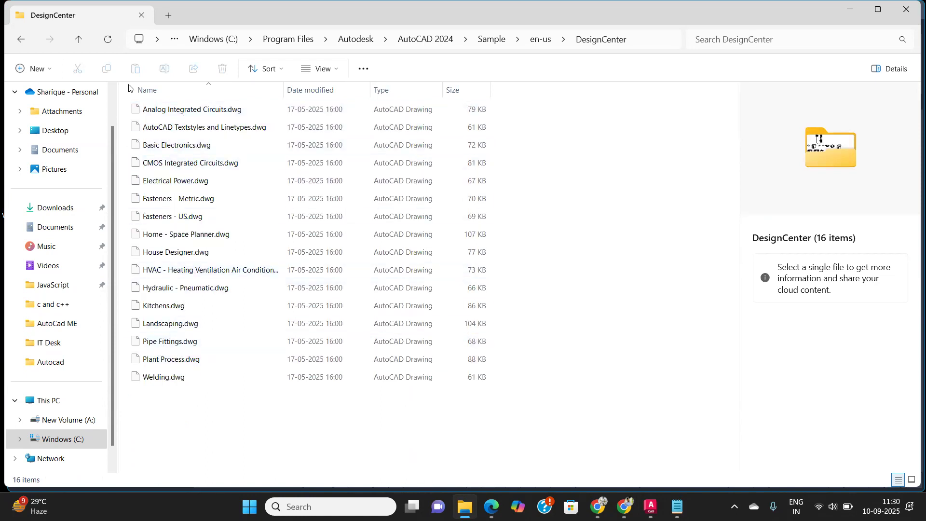
{"action": "mouse_move", "coordinate": [651, 507]}
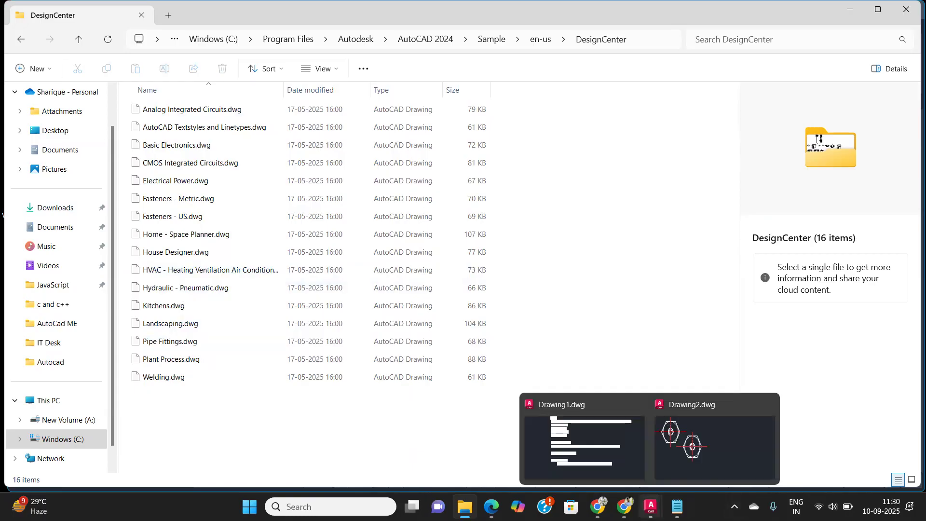
{"action": "left_click", "coordinate": [583, 449]}
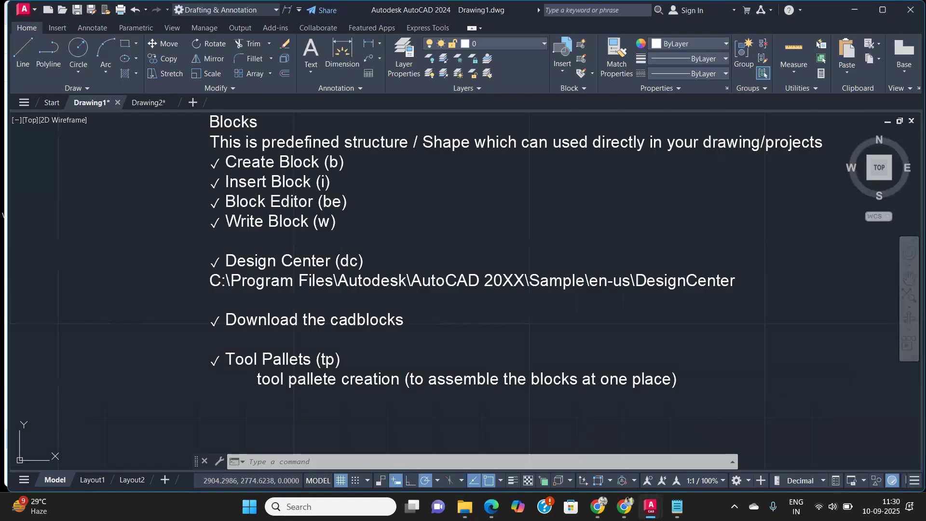
Step: Open the Design Center palette and move it over the drawing area
{"action": "type", "text": "dc"}
{"action": "key", "text": "Return"}
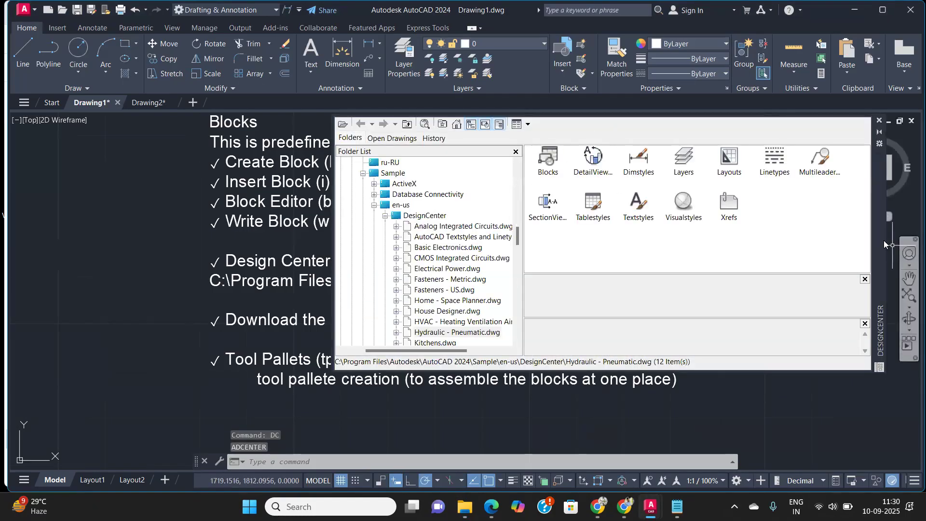
{"action": "mouse_move", "coordinate": [878, 231]}
{"action": "left_mouse_down"}
{"action": "mouse_move", "coordinate": [784, 283]}
{"action": "mouse_move", "coordinate": [714, 239]}
{"action": "left_mouse_up"}
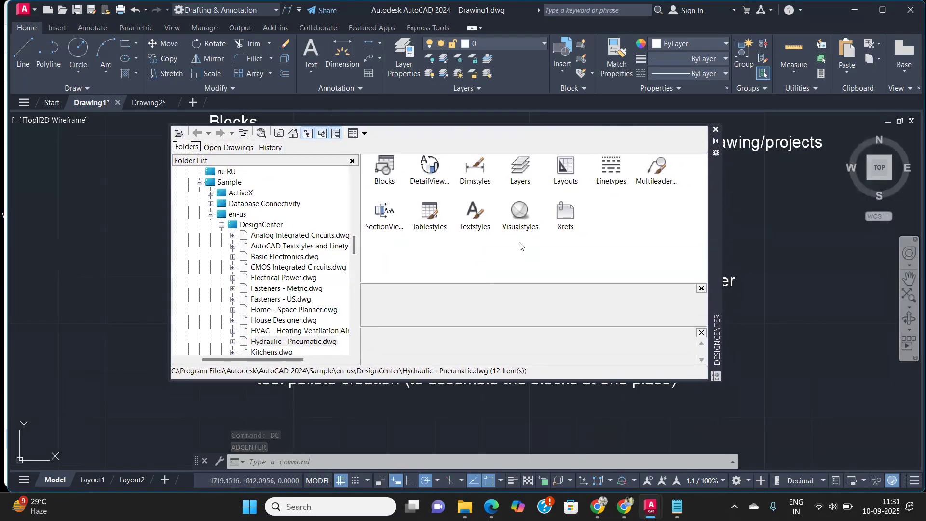
Step: Collapse the Design Center folder tree back up to the Windows (C:) drive
{"action": "left_click", "coordinate": [221, 224]}
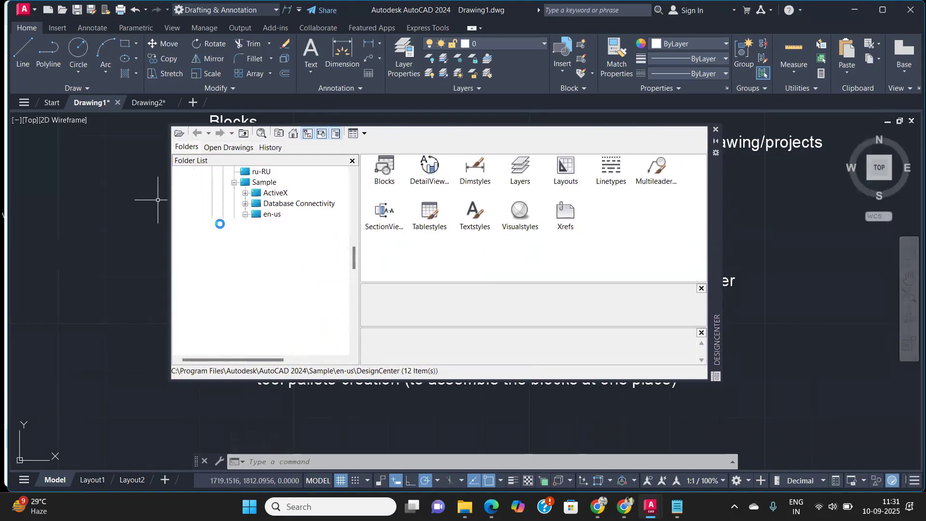
{"action": "left_click", "coordinate": [234, 182]}
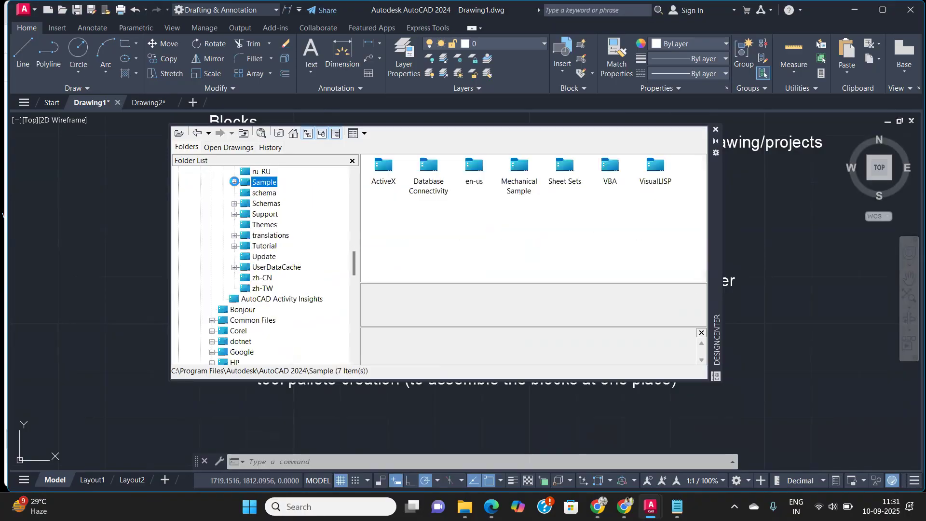
{"action": "scroll", "coordinate": [240, 193], "scroll_direction": "up", "scroll_amount": 15}
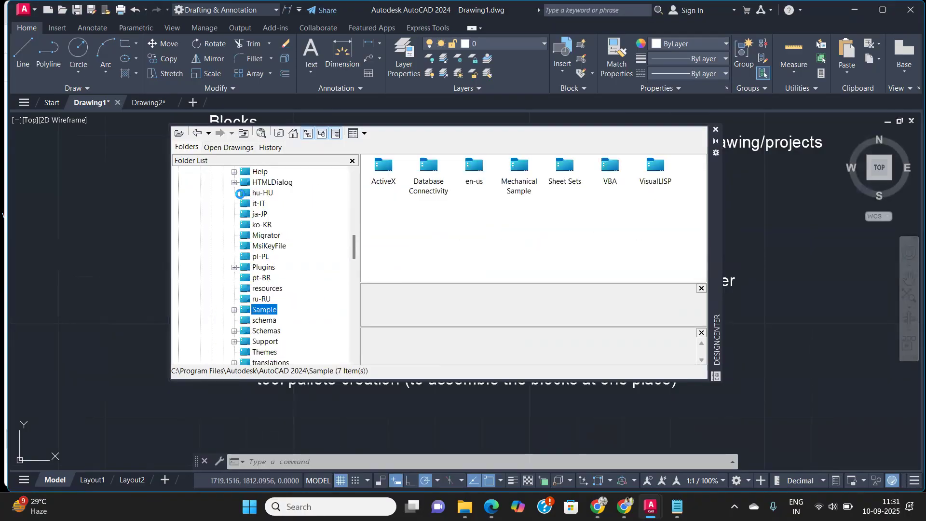
{"action": "scroll", "coordinate": [216, 208], "scroll_direction": "up", "scroll_amount": 1}
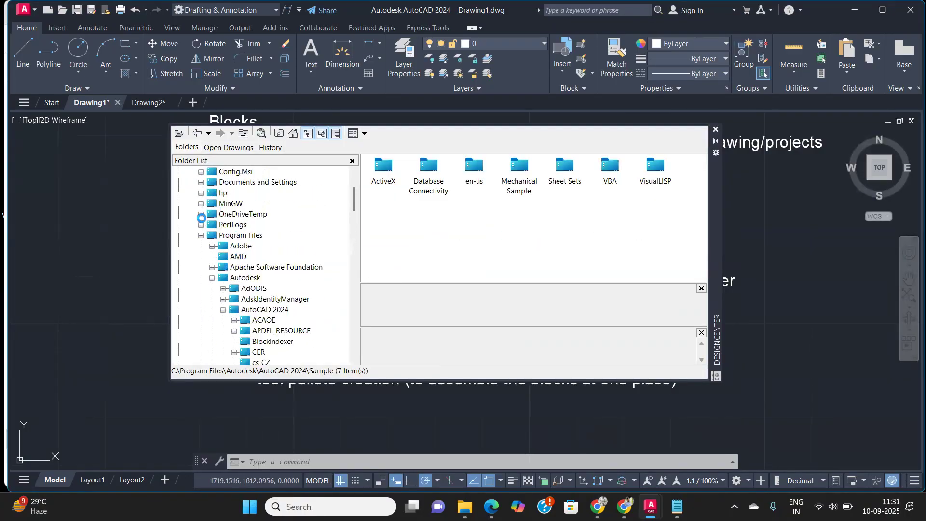
{"action": "left_click", "coordinate": [201, 236]}
{"action": "scroll", "coordinate": [228, 231], "scroll_direction": "up", "scroll_amount": 3}
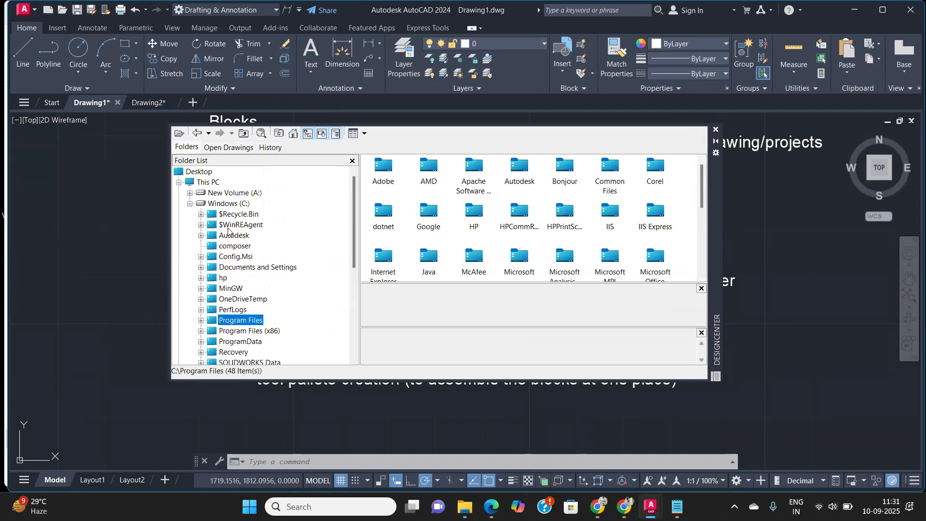
{"action": "left_click", "coordinate": [190, 203]}
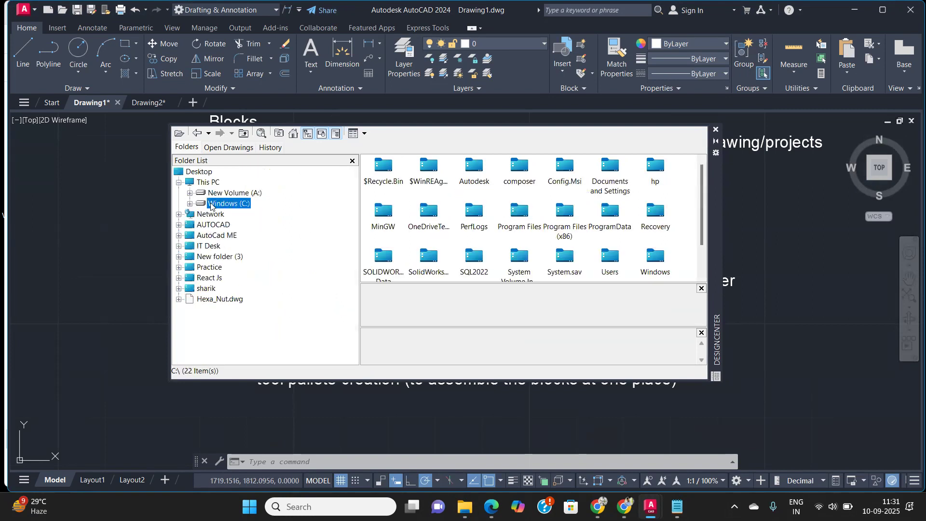
{"action": "left_click", "coordinate": [190, 203]}
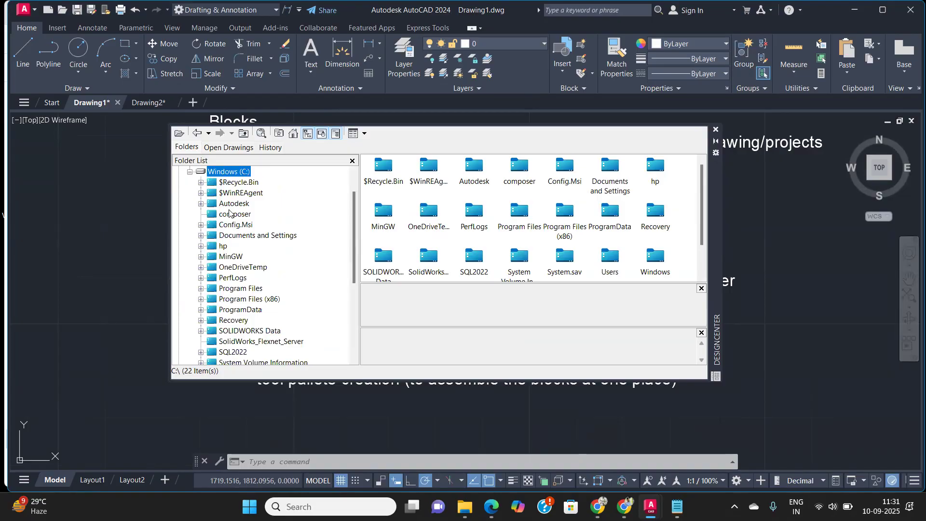
{"action": "scroll", "coordinate": [230, 213], "scroll_direction": "down", "scroll_amount": 1}
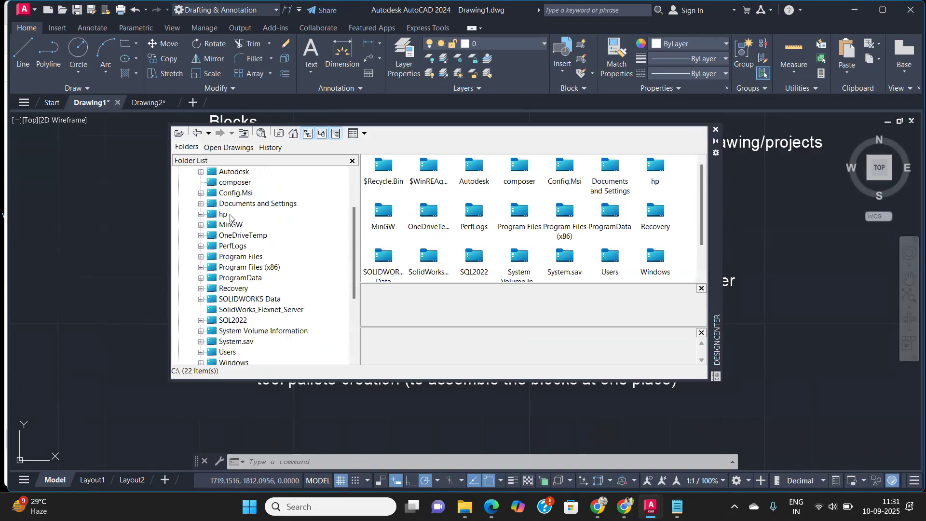
Step: Expand Program Files, Autodesk, AutoCAD 2024, Sample, en-us and DesignCenter, and select Analog Integrated Circuits.dwg
{"action": "left_click", "coordinate": [201, 257]}
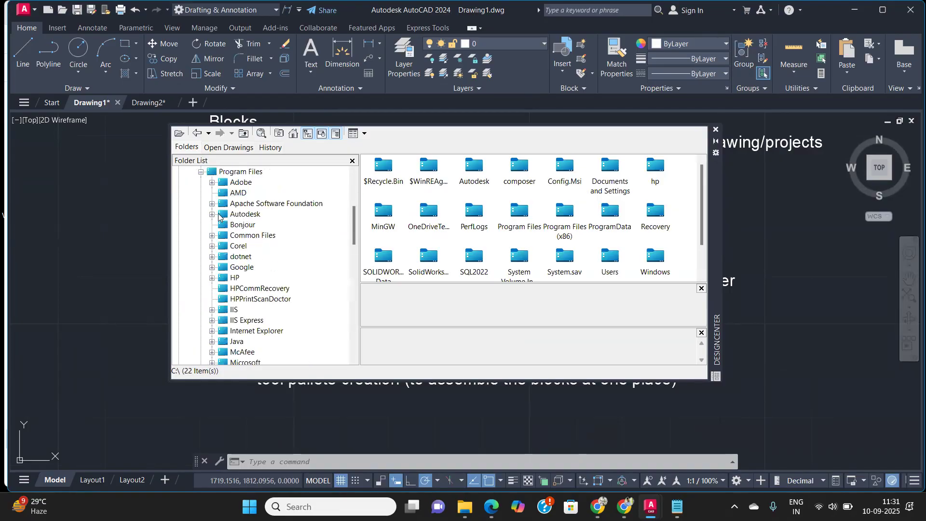
{"action": "left_click", "coordinate": [212, 215]}
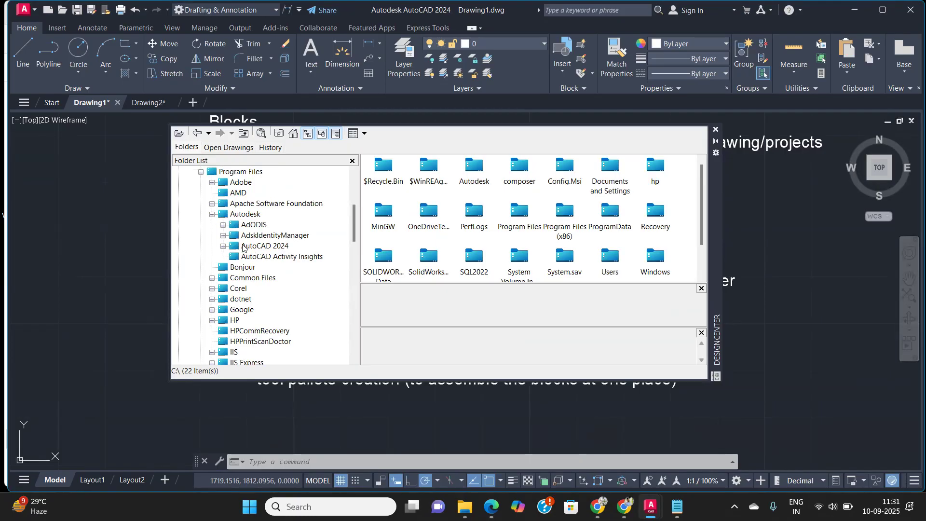
{"action": "left_click", "coordinate": [223, 247]}
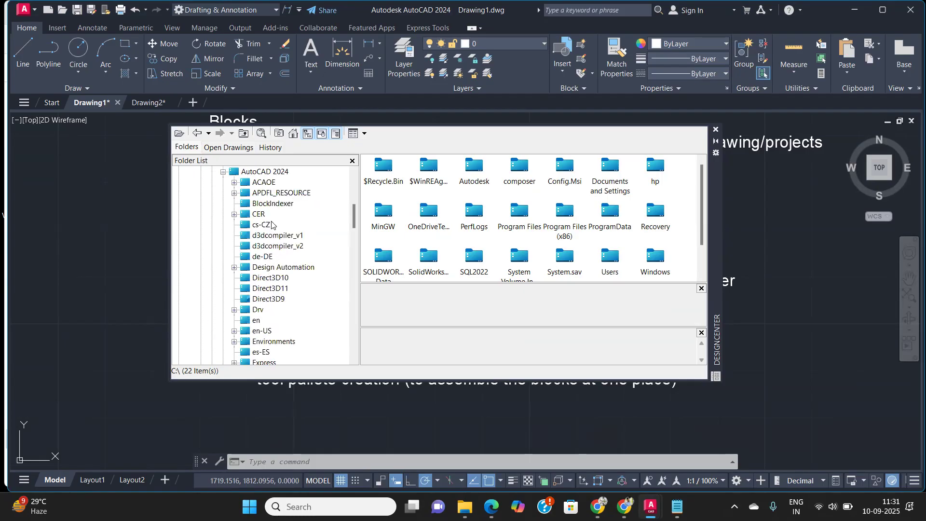
{"action": "scroll", "coordinate": [272, 227], "scroll_direction": "down", "scroll_amount": 4}
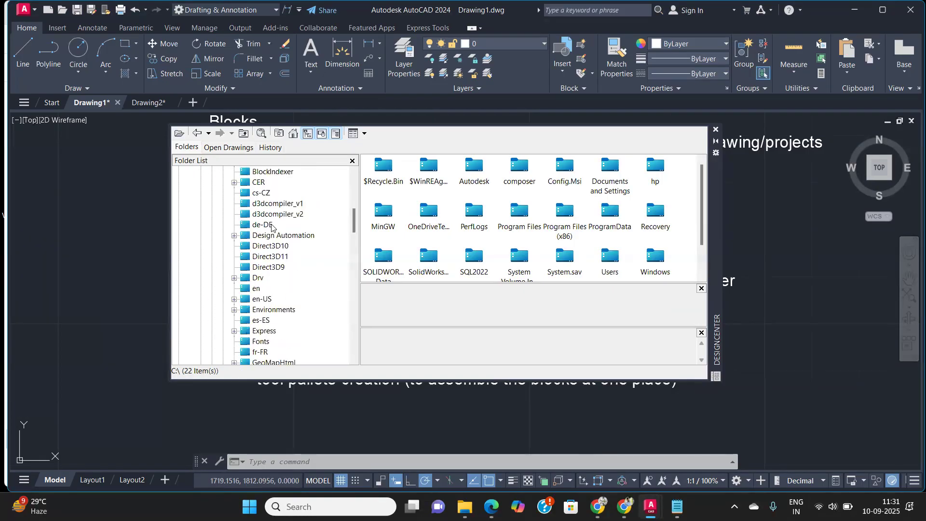
{"action": "scroll", "coordinate": [269, 230], "scroll_direction": "down", "scroll_amount": 5}
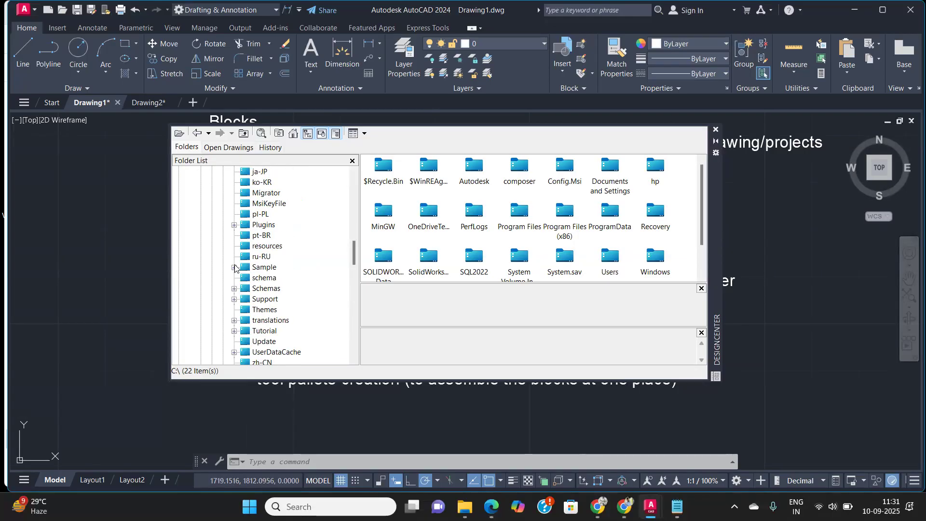
{"action": "left_click", "coordinate": [234, 268]}
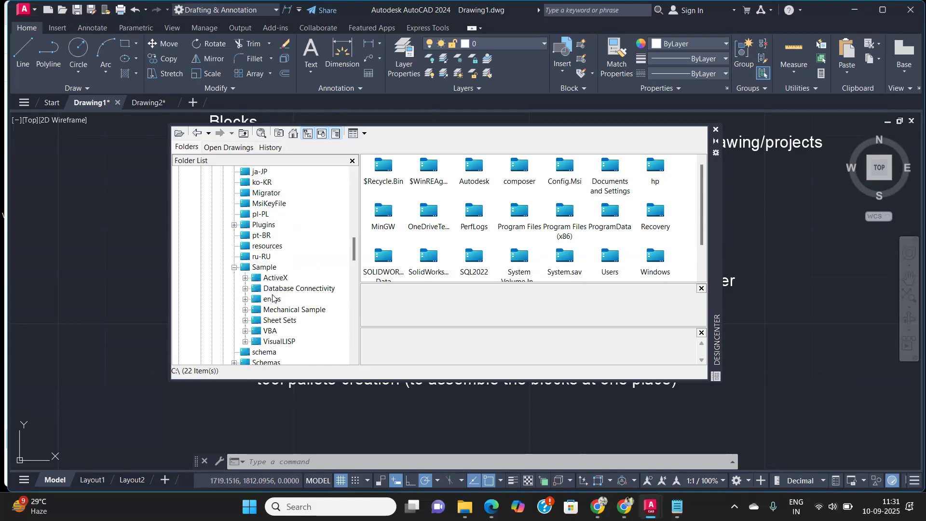
{"action": "scroll", "coordinate": [272, 298], "scroll_direction": "down", "scroll_amount": 1}
{"action": "left_click", "coordinate": [245, 268]}
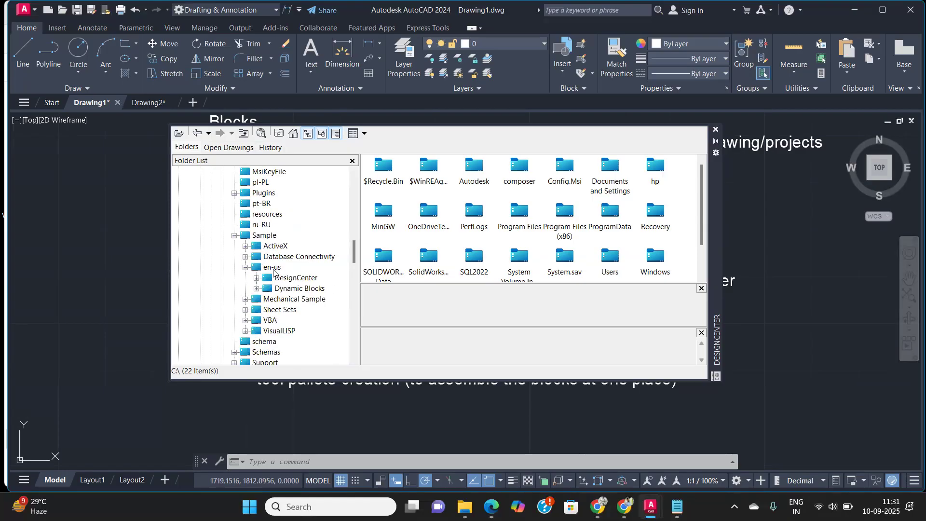
{"action": "left_click", "coordinate": [258, 278]}
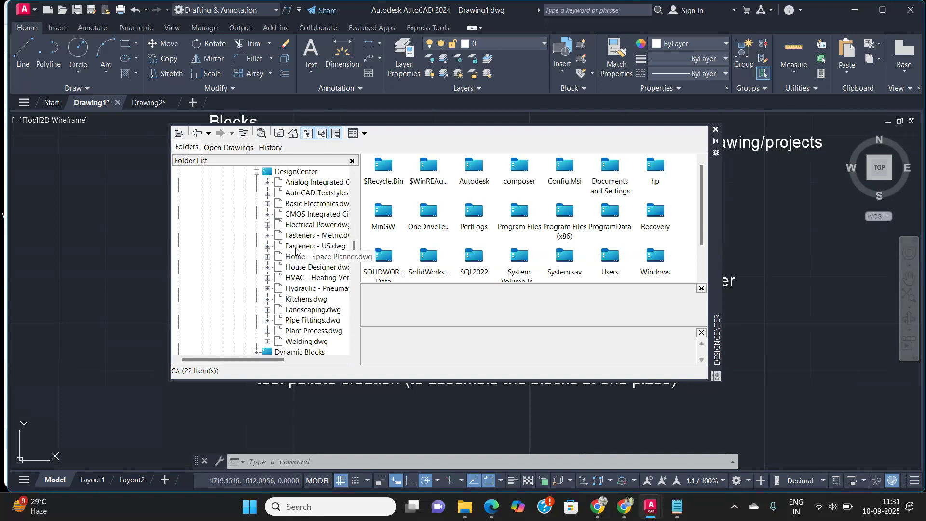
{"action": "scroll", "coordinate": [307, 194], "scroll_direction": "up", "scroll_amount": 2}
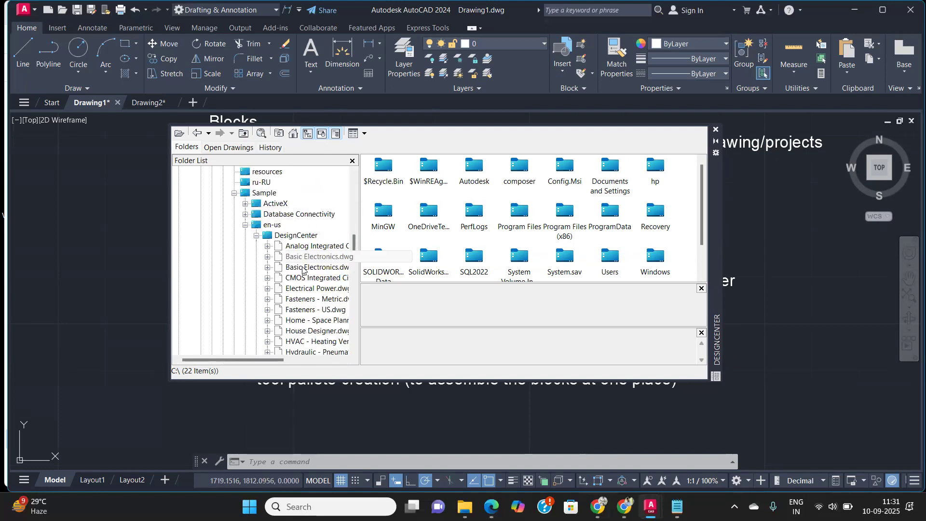
{"action": "left_click", "coordinate": [307, 247]}
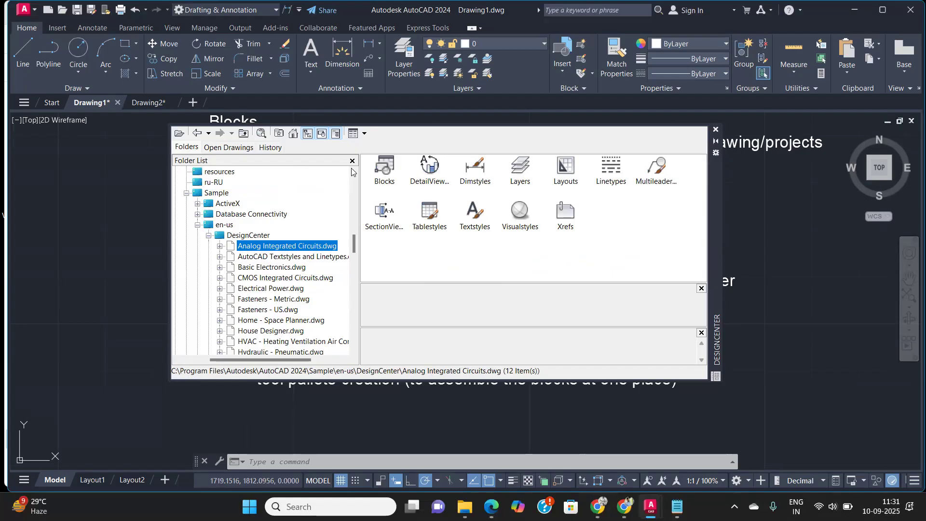
Step: Open that drawing's blocks and insert the 10104 block into the drawing
{"action": "double_click", "coordinate": [389, 177]}
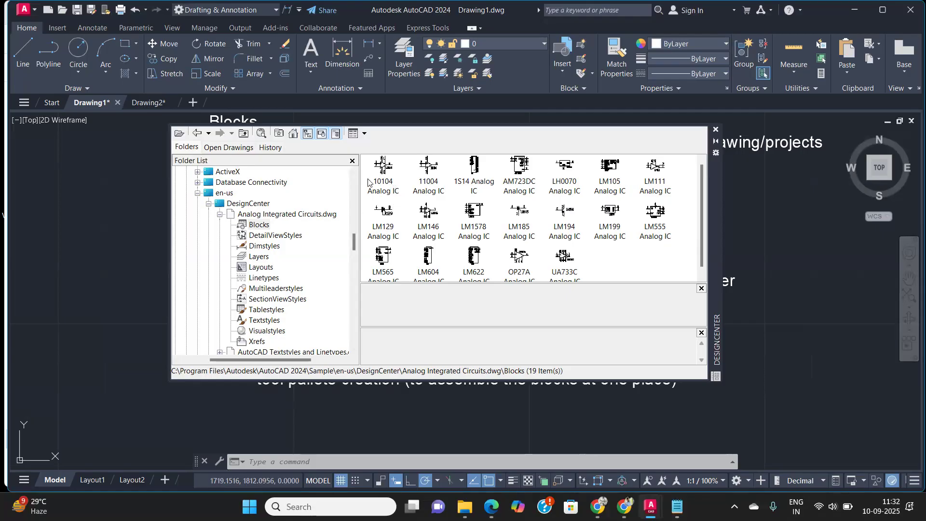
{"action": "left_click", "coordinate": [382, 169]}
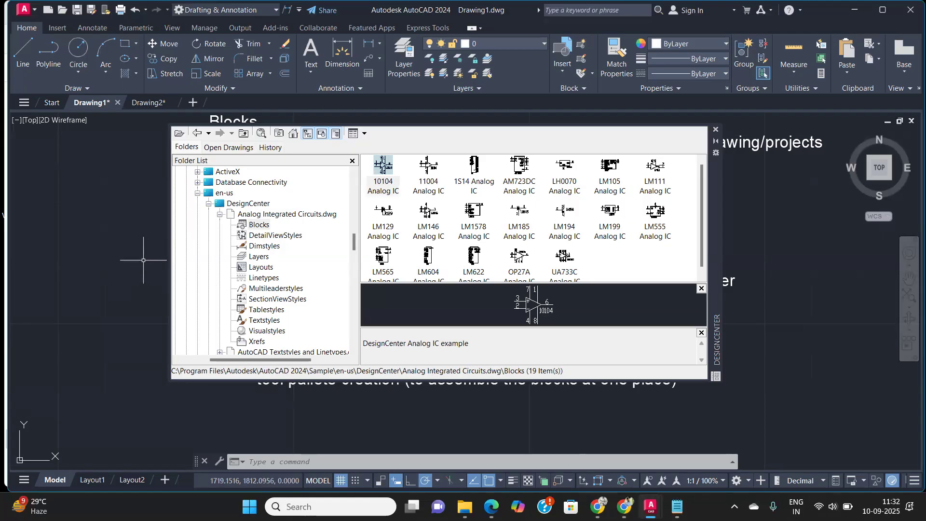
{"action": "mouse_move", "coordinate": [389, 170]}
{"action": "left_mouse_down"}
{"action": "mouse_move", "coordinate": [123, 243]}
{"action": "mouse_move", "coordinate": [48, 282]}
{"action": "mouse_move", "coordinate": [34, 231]}
{"action": "mouse_move", "coordinate": [50, 231]}
{"action": "left_mouse_up"}
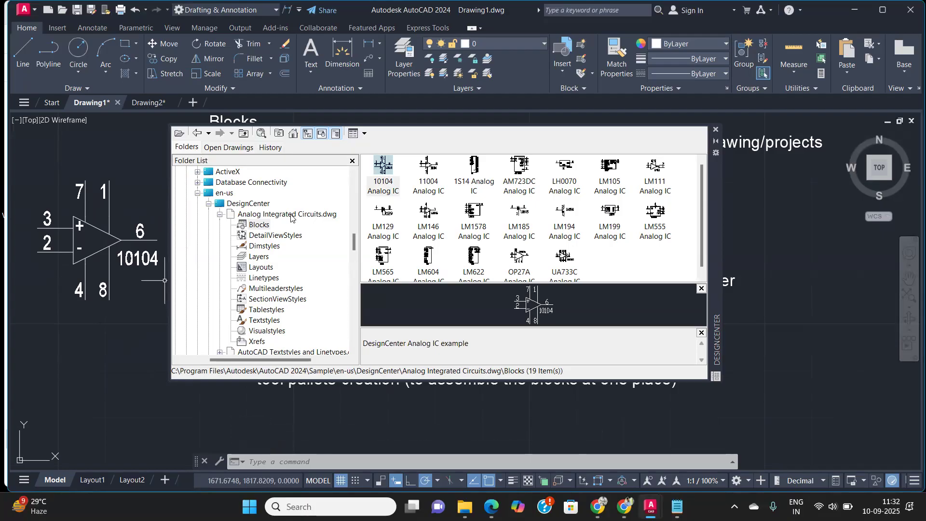
Step: Browse the blocks contained in AutoCAD Textstyles and Linetypes.dwg
{"action": "left_click", "coordinate": [222, 216]}
{"action": "left_click", "coordinate": [248, 225]}
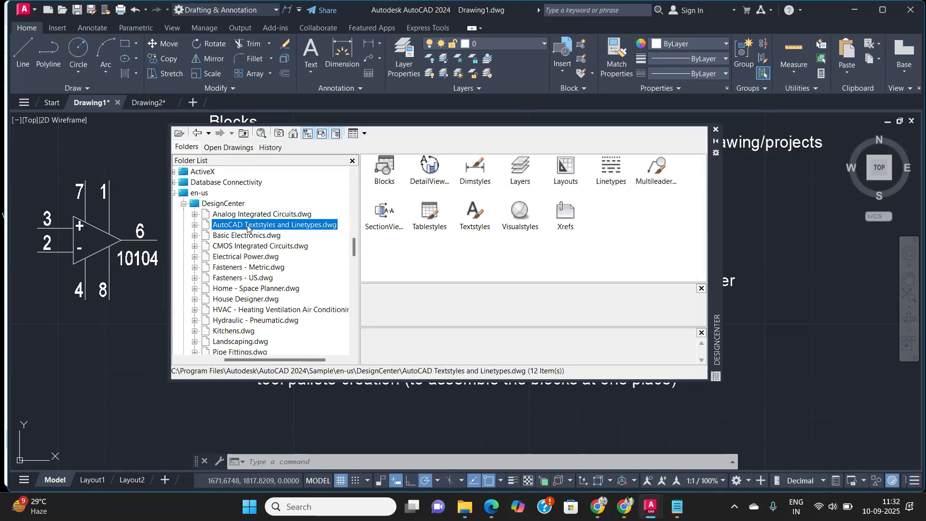
{"action": "left_click", "coordinate": [390, 168]}
{"action": "double_click", "coordinate": [390, 168]}
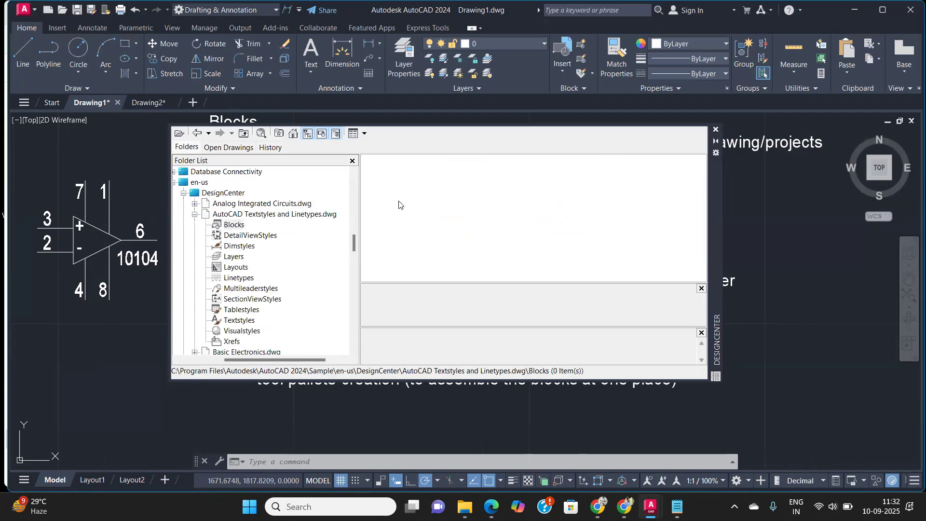
{"action": "left_click", "coordinate": [235, 225]}
{"action": "left_click", "coordinate": [195, 214]}
Step: Open the blocks of Basic Electronics.dwg and insert the Speaker block into the drawing
{"action": "left_click", "coordinate": [223, 225]}
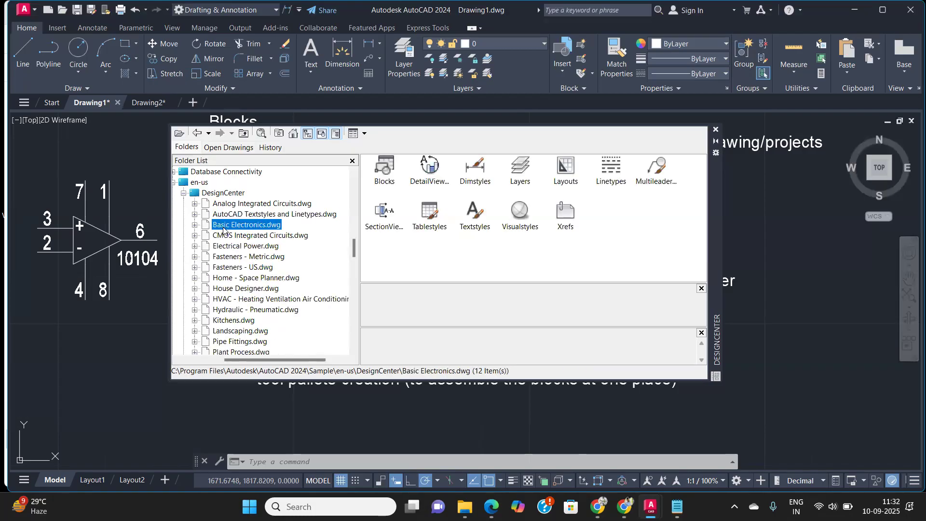
{"action": "left_click", "coordinate": [195, 225]}
{"action": "left_click", "coordinate": [231, 225]}
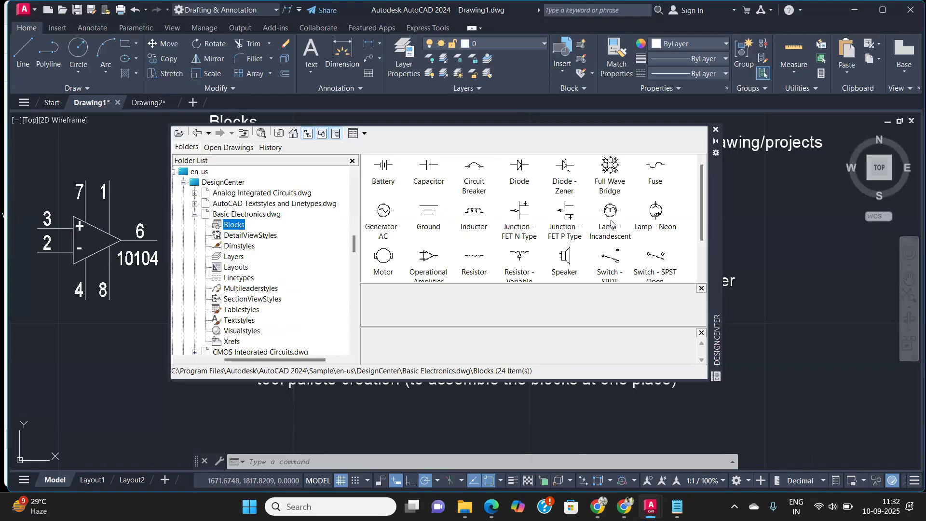
{"action": "left_click", "coordinate": [565, 260]}
{"action": "mouse_move", "coordinate": [567, 263]}
{"action": "left_mouse_down"}
{"action": "mouse_move", "coordinate": [676, 279]}
{"action": "mouse_move", "coordinate": [828, 282]}
{"action": "mouse_move", "coordinate": [804, 291]}
{"action": "mouse_move", "coordinate": [811, 277]}
{"action": "left_mouse_up"}
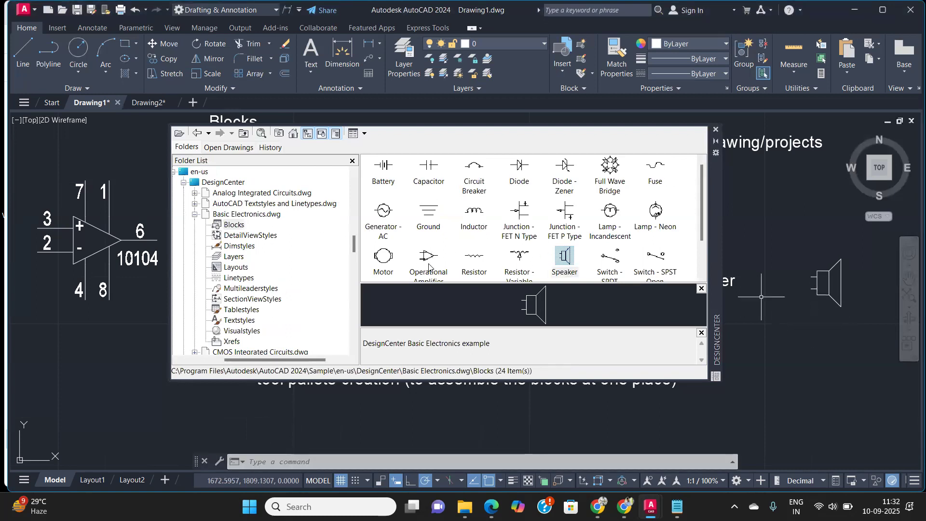
Step: Insert the Transformer block from Basic Electronics.dwg below the Speaker
{"action": "scroll", "coordinate": [422, 254], "scroll_direction": "down", "scroll_amount": 2}
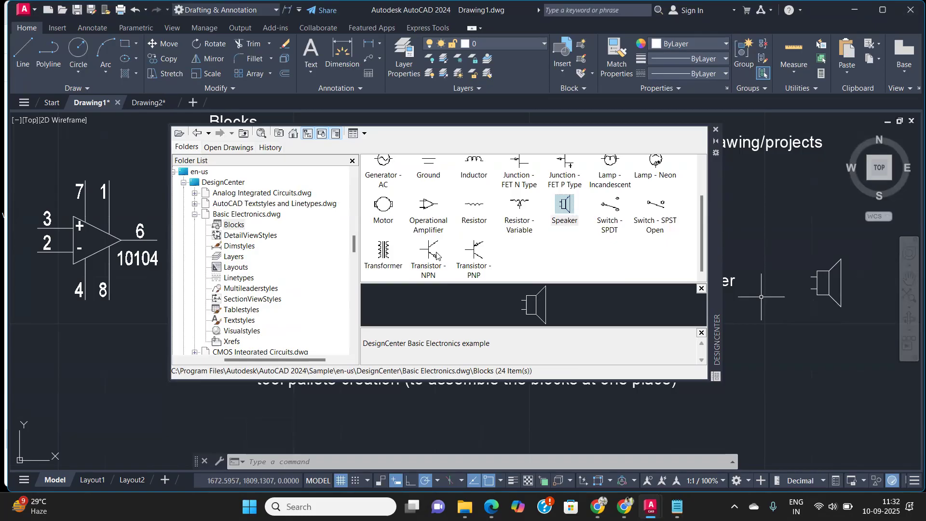
{"action": "mouse_move", "coordinate": [395, 261]}
{"action": "left_mouse_down"}
{"action": "mouse_move", "coordinate": [400, 273]}
{"action": "mouse_move", "coordinate": [806, 378]}
{"action": "left_mouse_up"}
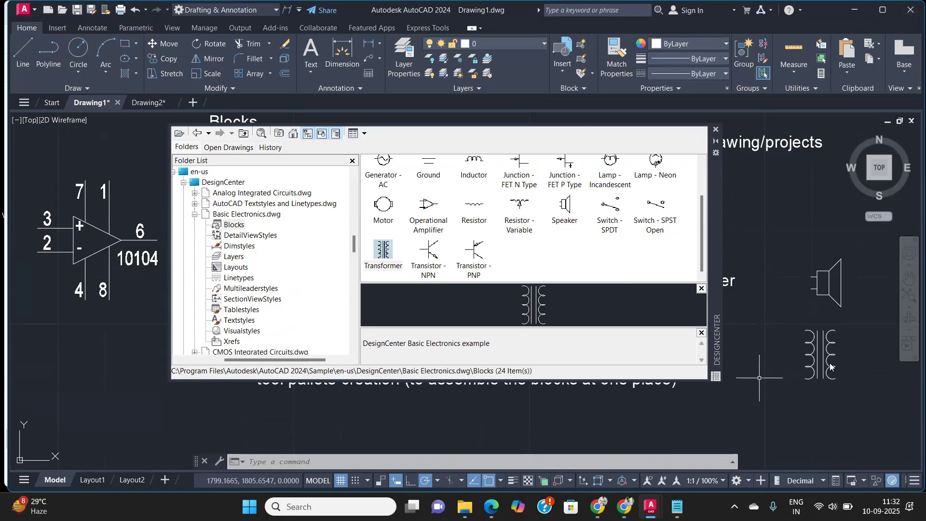
{"action": "scroll", "coordinate": [824, 371], "scroll_direction": "up", "scroll_amount": 3}
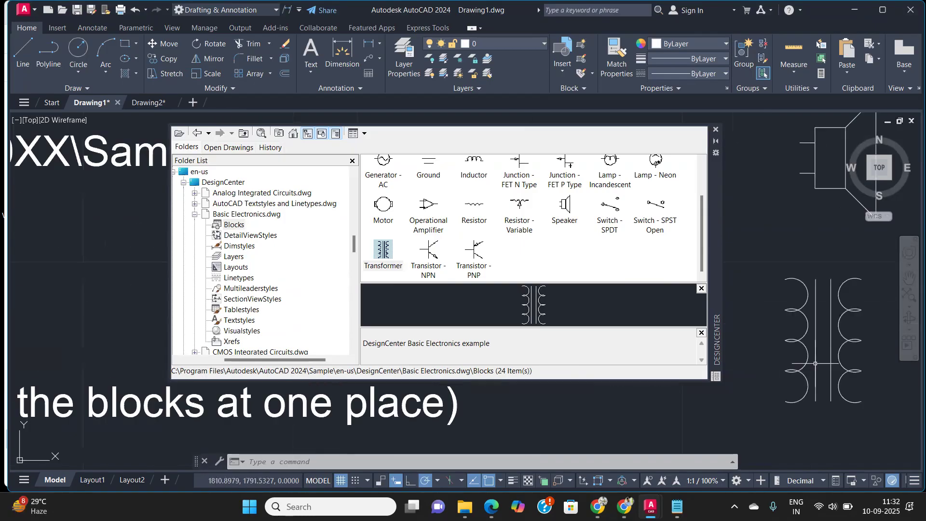
{"action": "scroll", "coordinate": [816, 364], "scroll_direction": "down", "scroll_amount": 3}
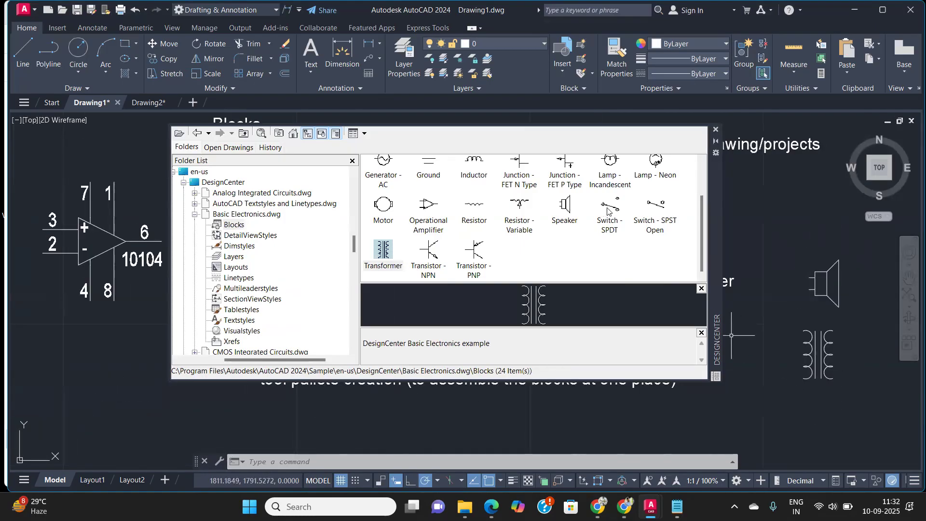
Step: Open the blocks of Home - Space Planner.dwg and insert the Phone - Desk block into the drawing
{"action": "left_click", "coordinate": [610, 207]}
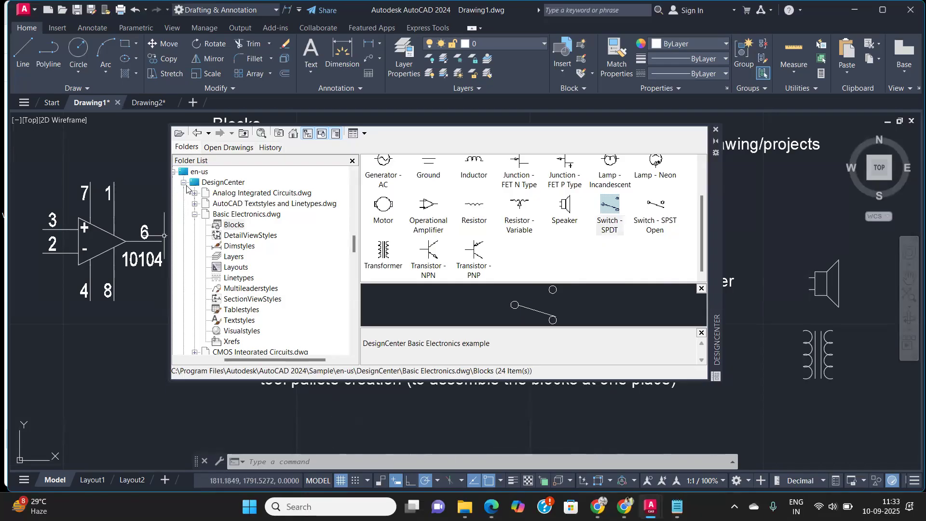
{"action": "left_click", "coordinate": [194, 215]}
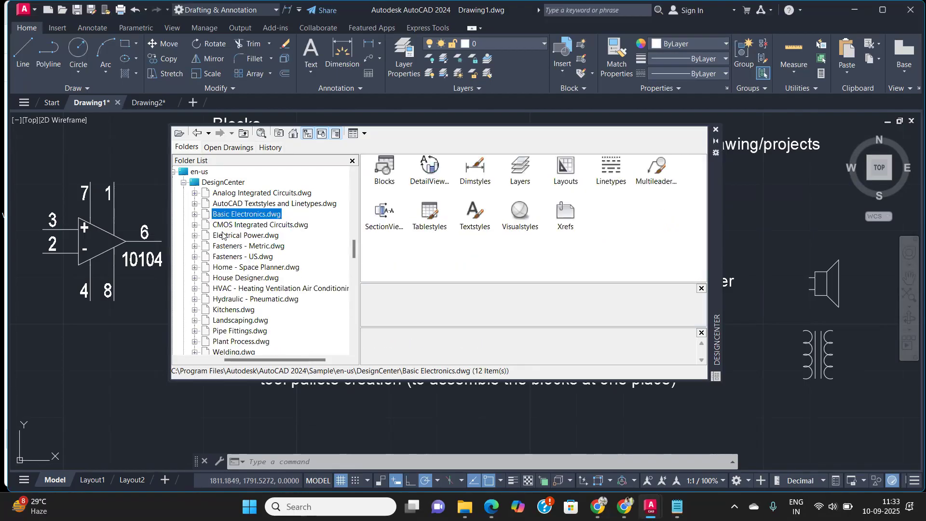
{"action": "left_click", "coordinate": [229, 246]}
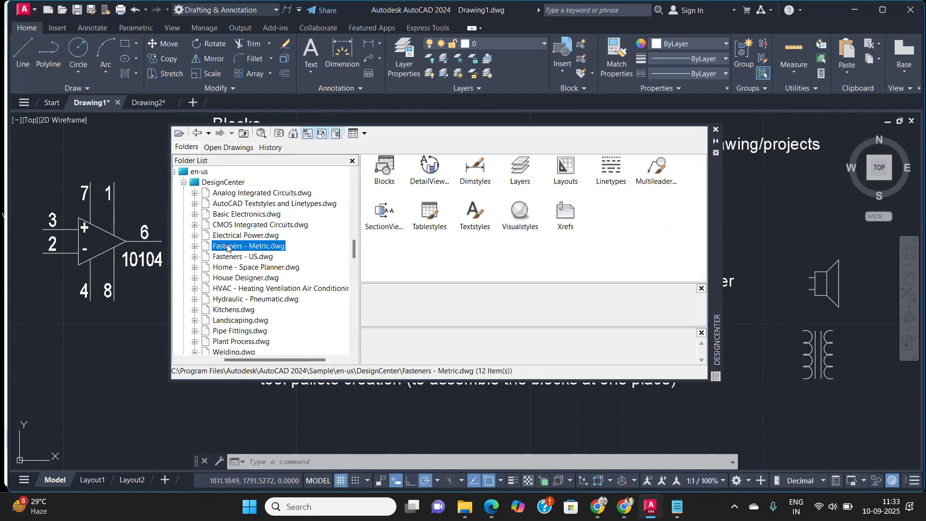
{"action": "left_click", "coordinate": [225, 269]}
{"action": "left_click", "coordinate": [196, 268]}
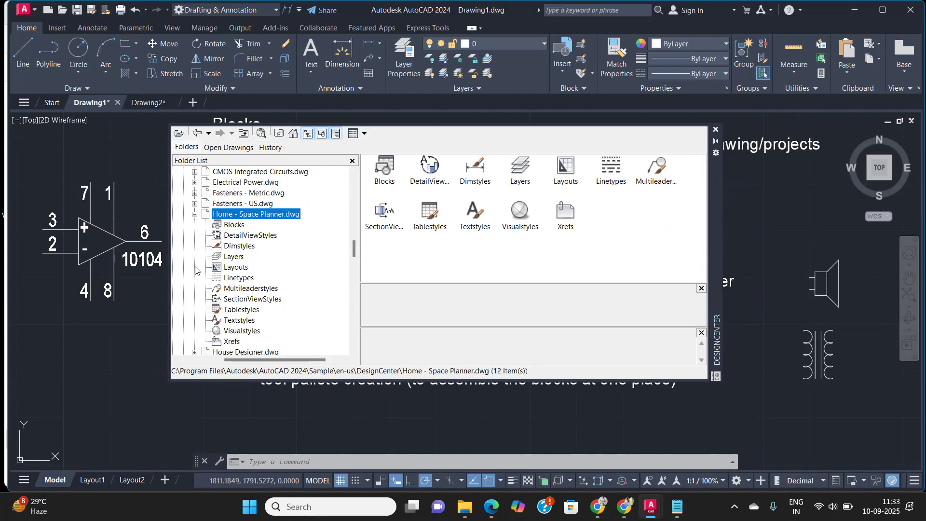
{"action": "double_click", "coordinate": [381, 168]}
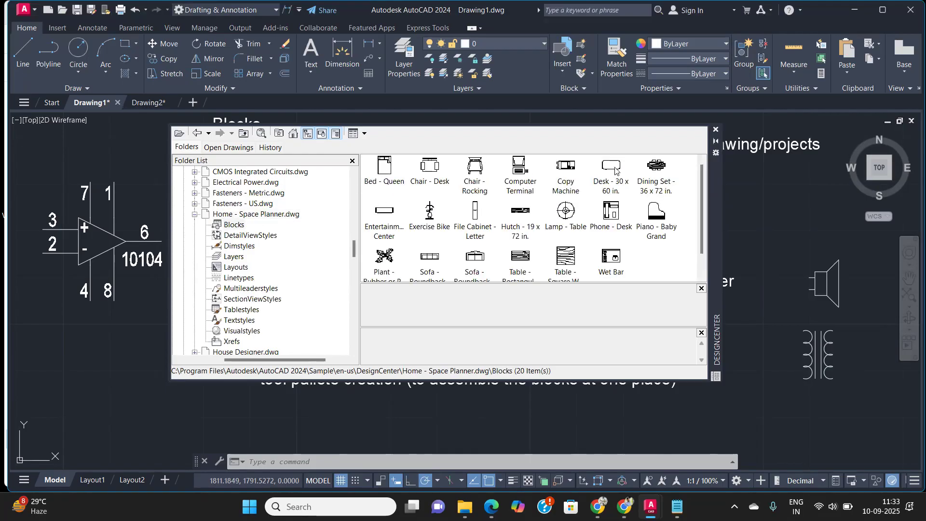
{"action": "left_click", "coordinate": [610, 212]}
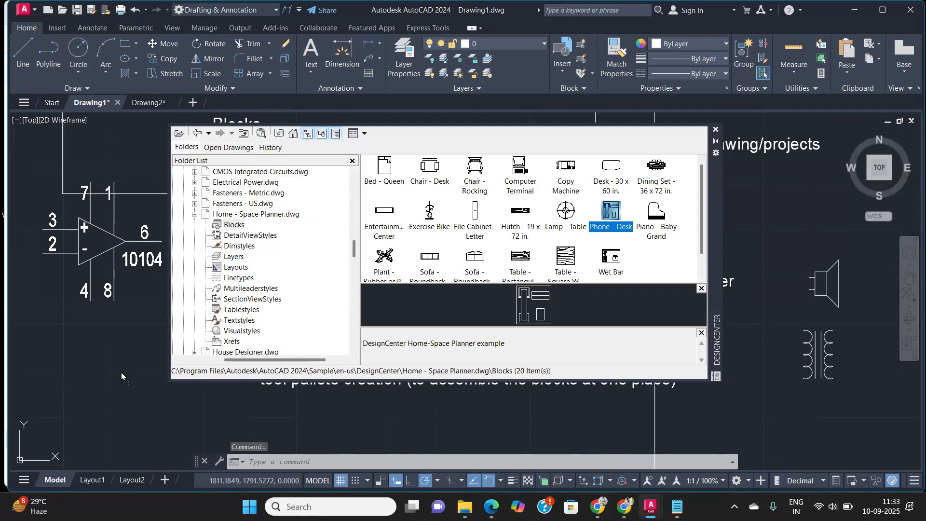
Step: Close DesignCenter, select the Phone - Desk block and move it to the left
{"action": "left_click", "coordinate": [72, 409]}
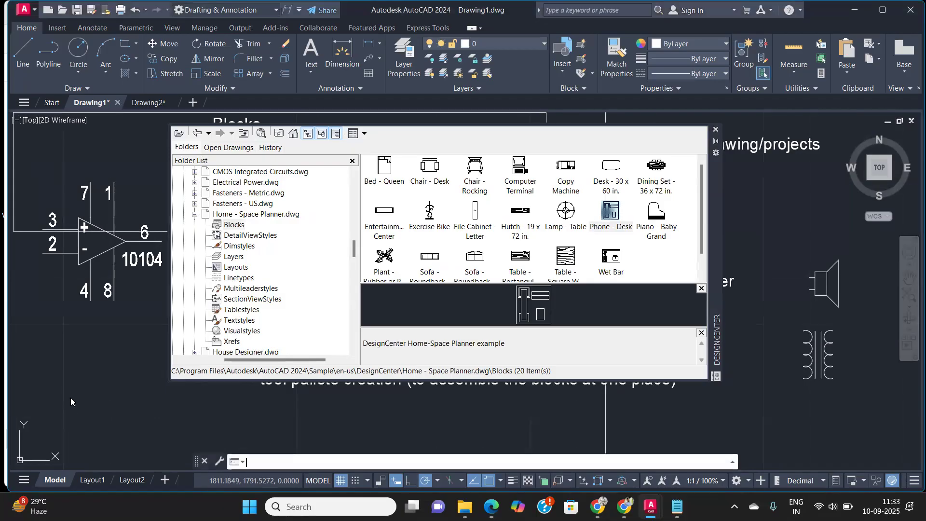
{"action": "left_click", "coordinate": [715, 129]}
{"action": "scroll", "coordinate": [379, 296], "scroll_direction": "down", "scroll_amount": 6}
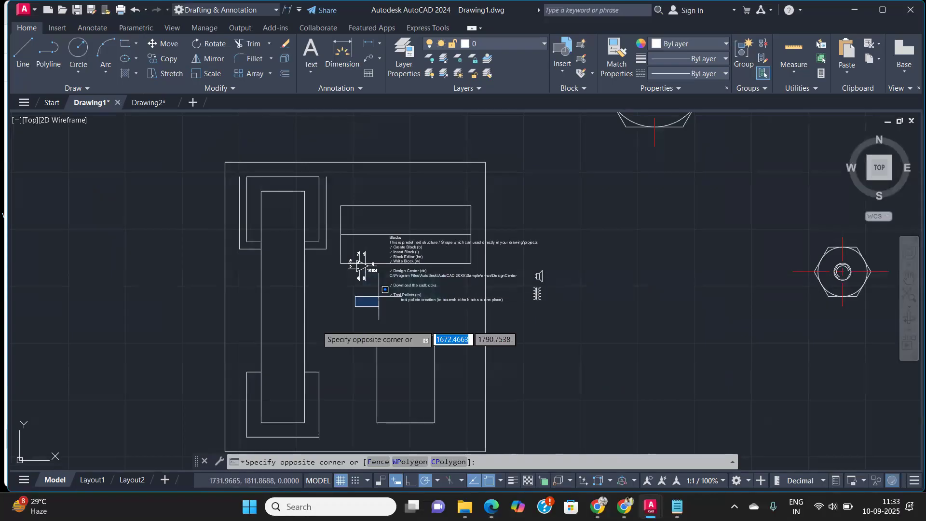
{"action": "scroll", "coordinate": [488, 388], "scroll_direction": "down", "scroll_amount": 4}
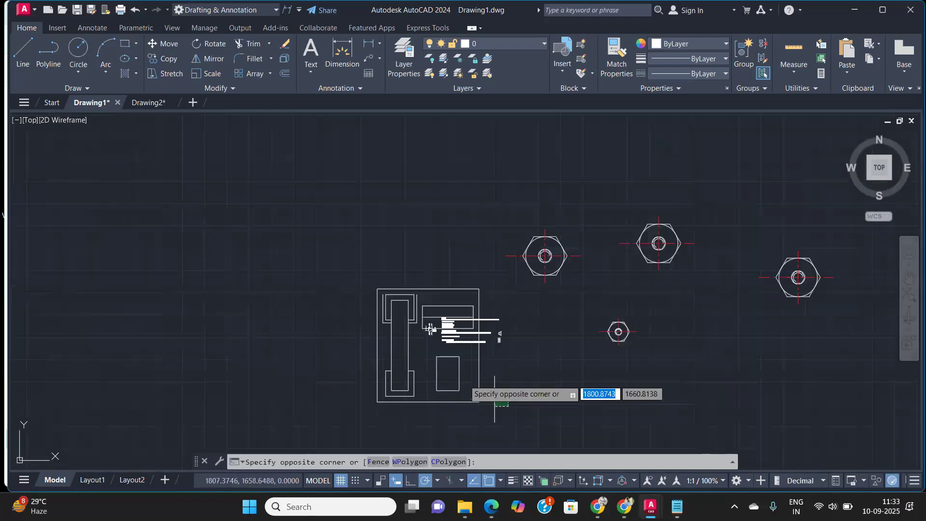
{"action": "left_click", "coordinate": [495, 400]}
{"action": "left_click", "coordinate": [447, 418]}
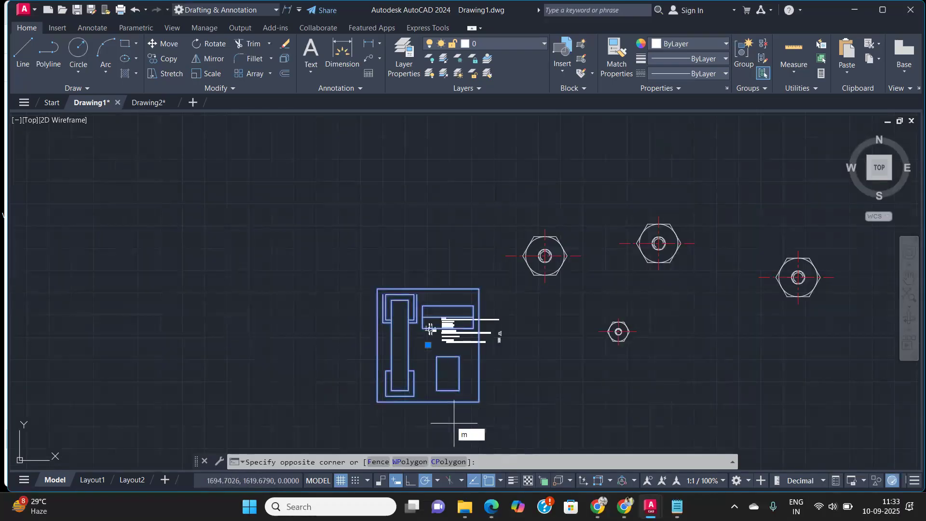
{"action": "left_click", "coordinate": [265, 385]}
{"action": "type", "text": "m"}
{"action": "key", "text": "Return"}
{"action": "left_click", "coordinate": [415, 393]}
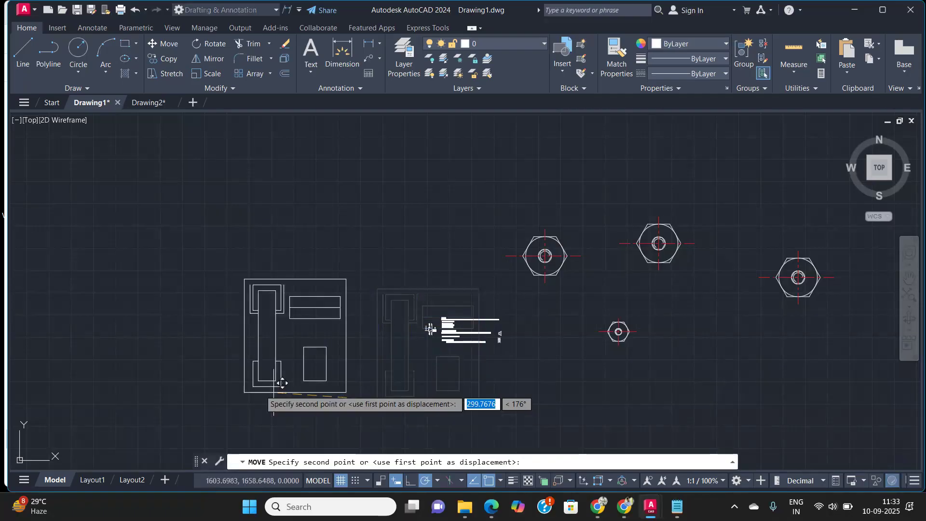
{"action": "left_click", "coordinate": [231, 327]}
Step: Reopen DesignCenter and open the blocks of HVAC - Heating Ventilation Air Conditioning.dwg
{"action": "scroll", "coordinate": [223, 265], "scroll_direction": "up", "scroll_amount": 5}
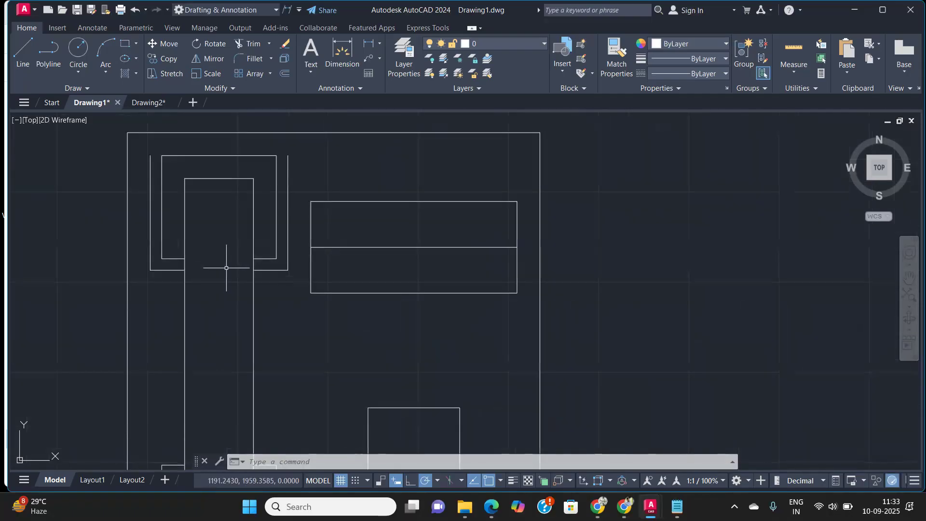
{"action": "scroll", "coordinate": [226, 268], "scroll_direction": "down", "scroll_amount": 4}
{"action": "scroll", "coordinate": [319, 319], "scroll_direction": "up", "scroll_amount": 2}
{"action": "middle_click_drag", "start_coordinate": [314, 316], "coordinate": [274, 330]}
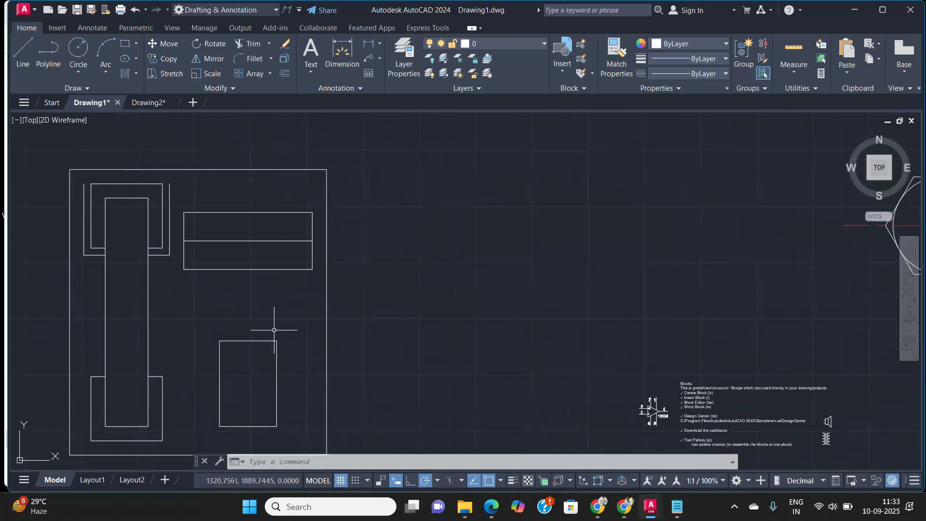
{"action": "type", "text": "DV"}
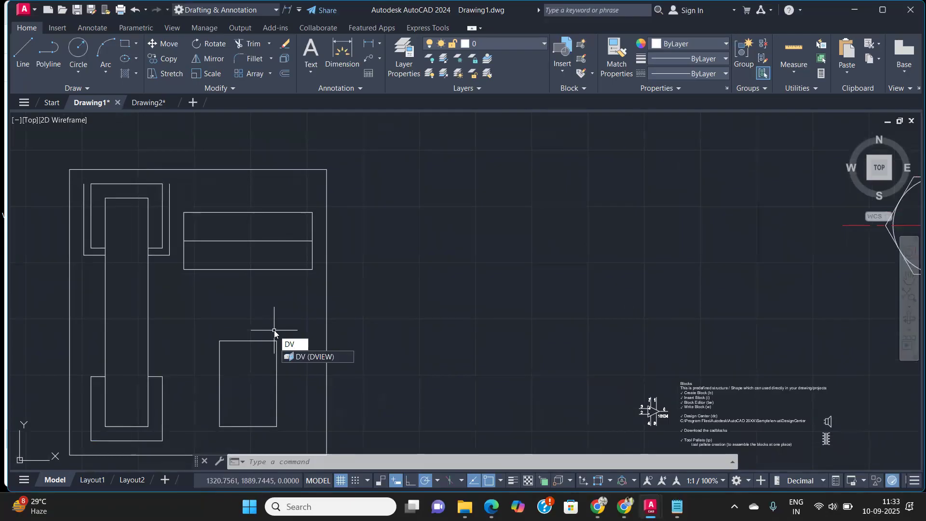
{"action": "key", "text": "BackSpace"}
{"action": "type", "text": "C"}
{"action": "key", "text": "Return"}
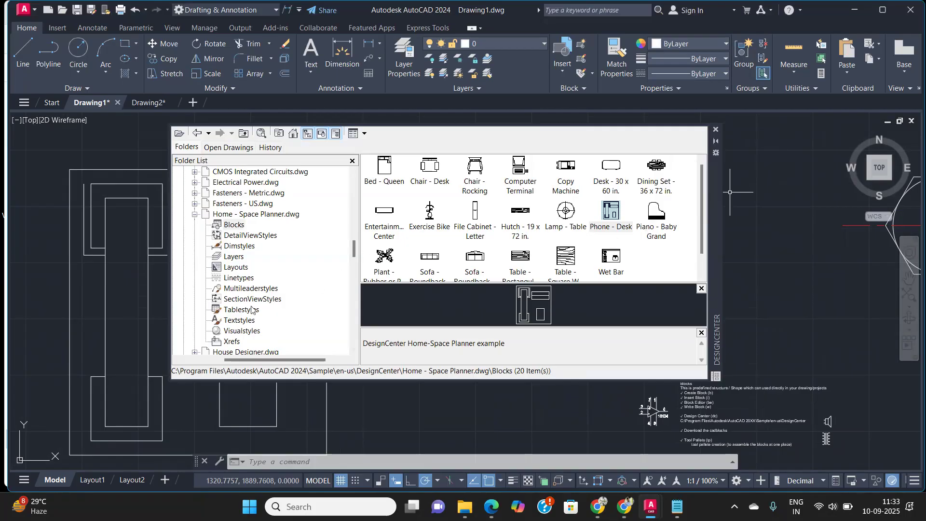
{"action": "left_click", "coordinate": [194, 214]}
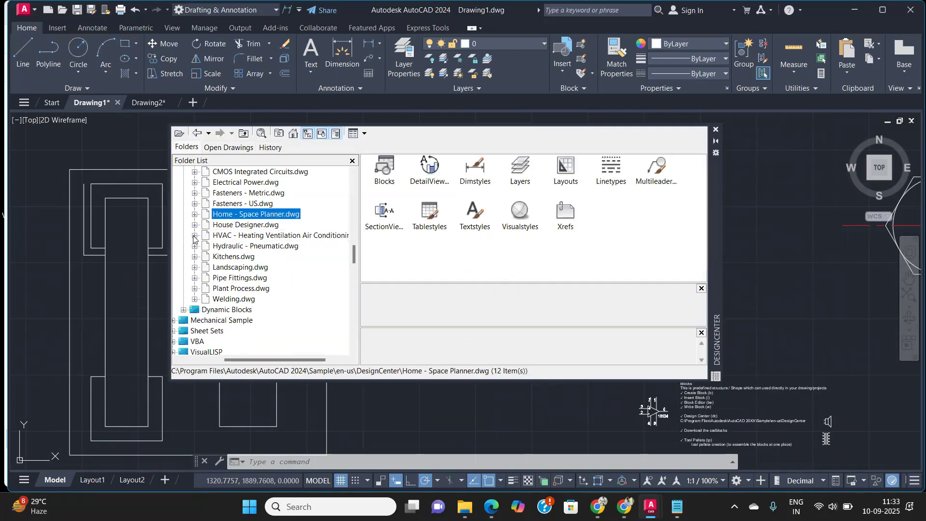
{"action": "left_click", "coordinate": [194, 235]}
{"action": "left_click", "coordinate": [246, 225]}
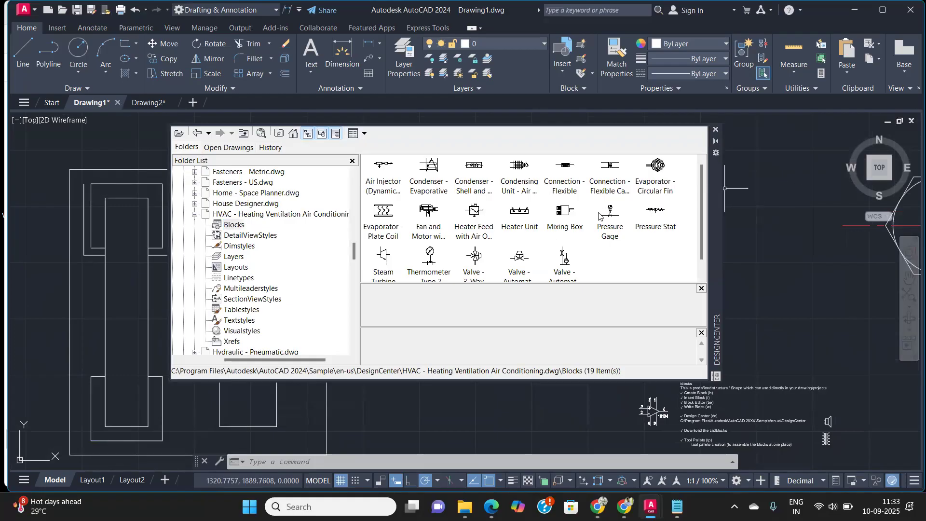
Step: Insert the Mixing Box and Pressure Gage blocks from the HVAC drawing into the drawing
{"action": "left_click", "coordinate": [567, 217]}
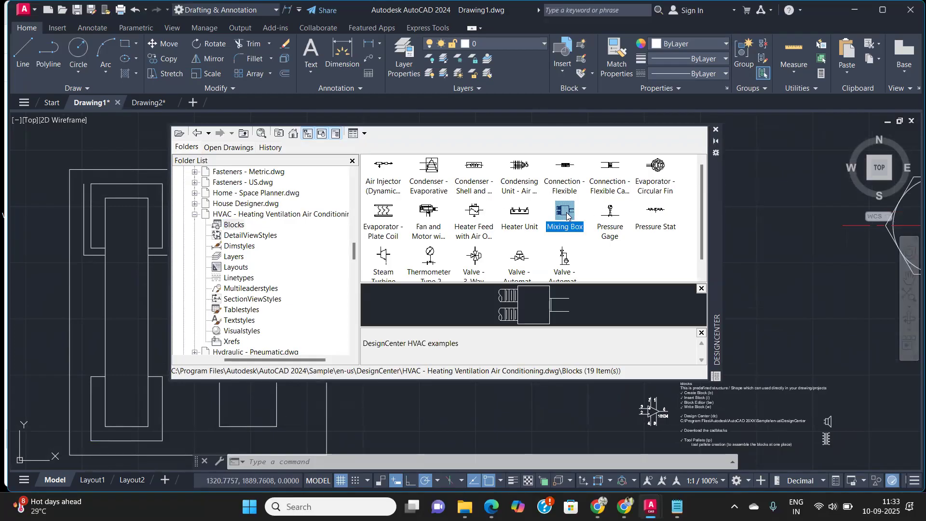
{"action": "left_click_drag", "start_coordinate": [567, 216], "coordinate": [815, 284]}
{"action": "left_click_drag", "start_coordinate": [611, 212], "coordinate": [790, 247]}
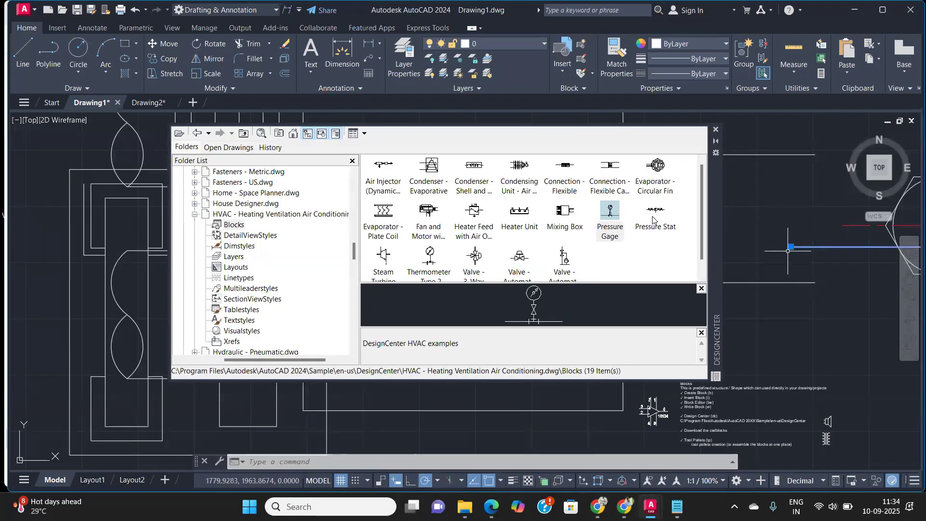
Step: Browse the blocks contained in Welding.dwg, then close DesignCenter
{"action": "left_click", "coordinate": [192, 215]}
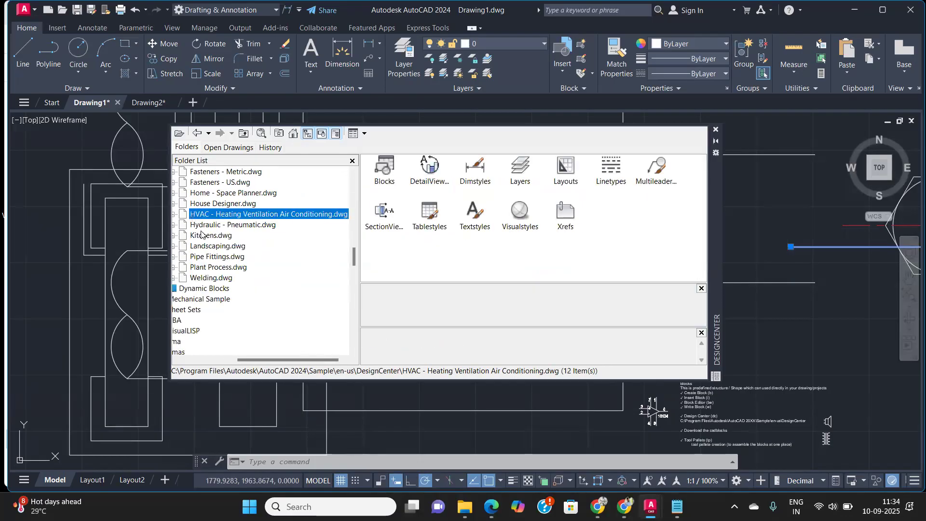
{"action": "left_click", "coordinate": [206, 257]}
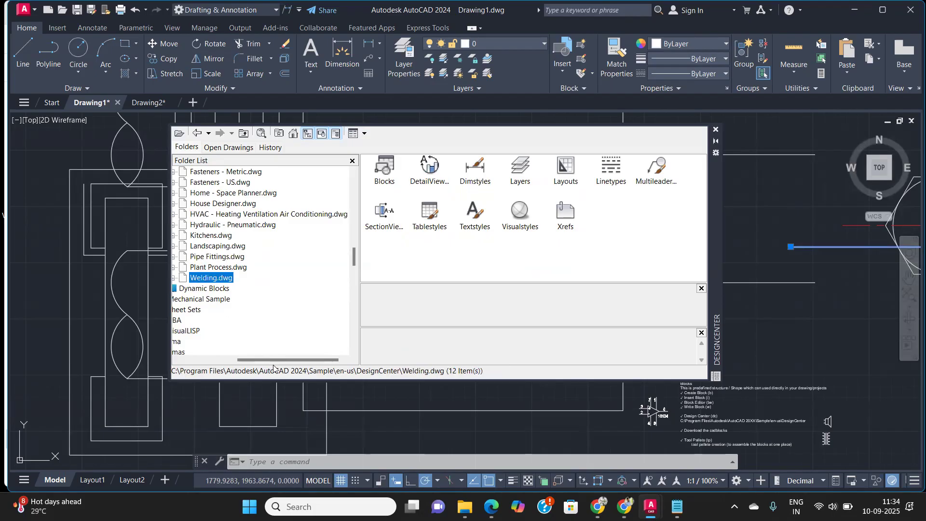
{"action": "left_click_drag", "start_coordinate": [273, 360], "coordinate": [254, 360]}
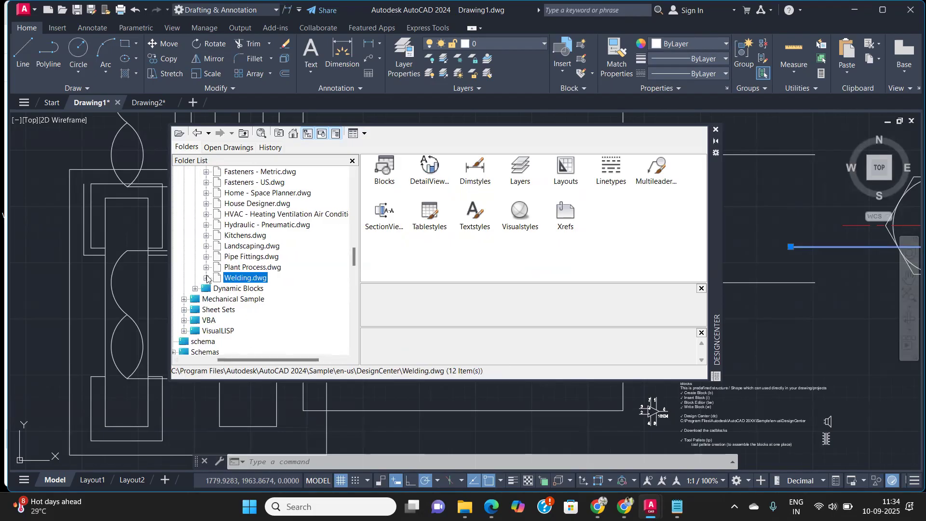
{"action": "left_click", "coordinate": [206, 277]}
{"action": "left_click", "coordinate": [246, 225]}
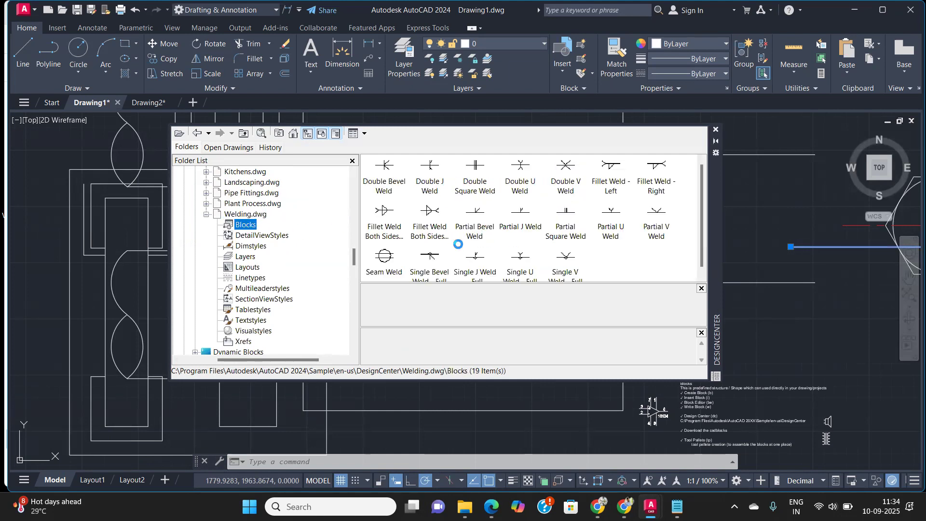
{"action": "left_click", "coordinate": [716, 133]}
Step: Select the Mixing Box and Pressure Gage blocks and move them down and to the left
{"action": "scroll", "coordinate": [646, 331], "scroll_direction": "down", "scroll_amount": 5}
{"action": "scroll", "coordinate": [630, 270], "scroll_direction": "up", "scroll_amount": 2}
{"action": "left_click", "coordinate": [606, 221]}
{"action": "left_click", "coordinate": [581, 192]}
{"action": "type", "text": "m"}
{"action": "key", "text": "Return"}
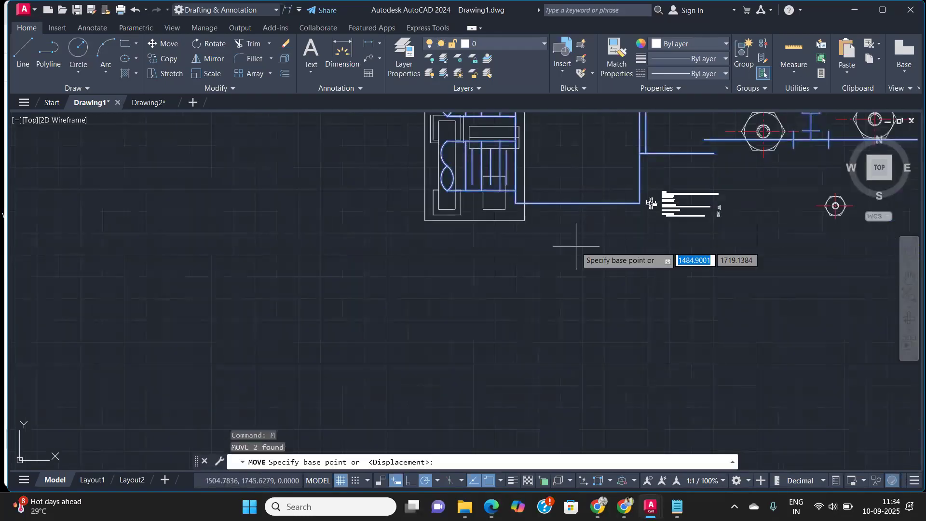
{"action": "left_click", "coordinate": [577, 245]}
{"action": "left_click", "coordinate": [373, 418]}
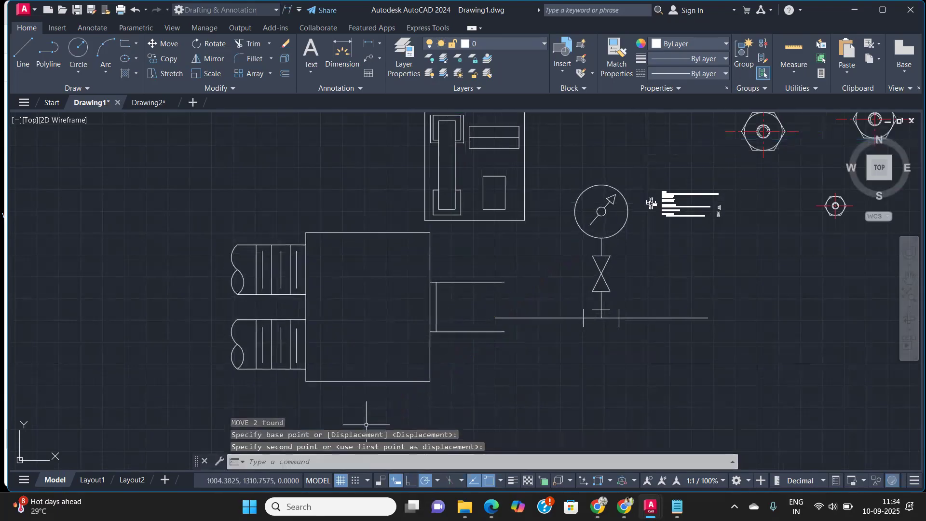
Step: Review the inserted blocks and the notes across the drawing
{"action": "middle_click_drag", "start_coordinate": [577, 298], "coordinate": [388, 346]}
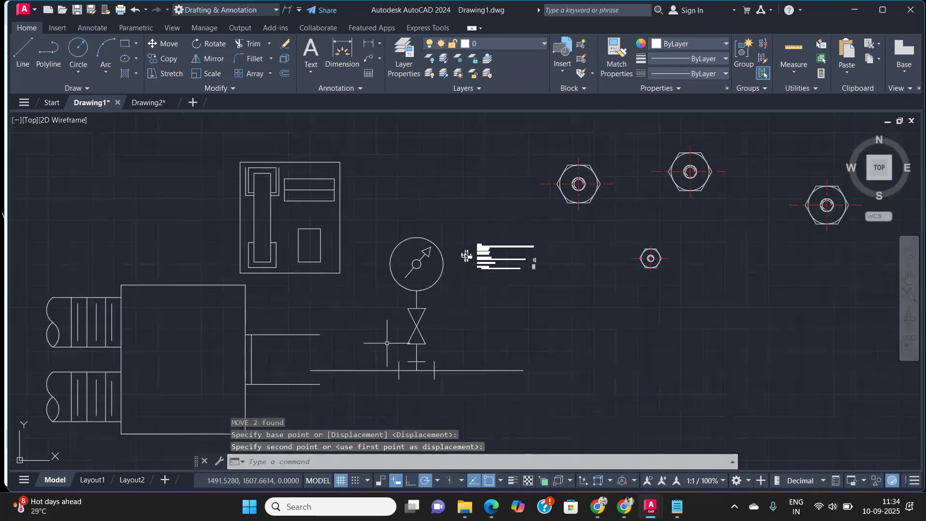
{"action": "mouse_move", "coordinate": [303, 339]}
{"action": "middle_mouse_down"}
{"action": "mouse_move", "coordinate": [391, 278]}
{"action": "mouse_move", "coordinate": [223, 314]}
{"action": "middle_mouse_up"}
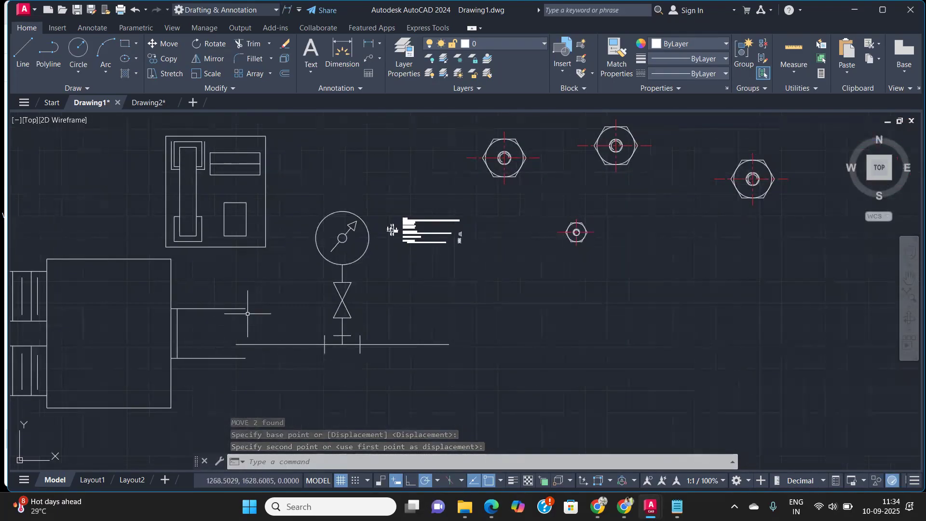
{"action": "middle_click_drag", "start_coordinate": [415, 268], "coordinate": [348, 326]}
{"action": "scroll", "coordinate": [312, 262], "scroll_direction": "up", "scroll_amount": 3}
{"action": "middle_click_drag", "start_coordinate": [349, 257], "coordinate": [455, 237]}
{"action": "middle_click_drag", "start_coordinate": [386, 181], "coordinate": [458, 301]}
{"action": "middle_click_drag", "start_coordinate": [301, 269], "coordinate": [421, 254]}
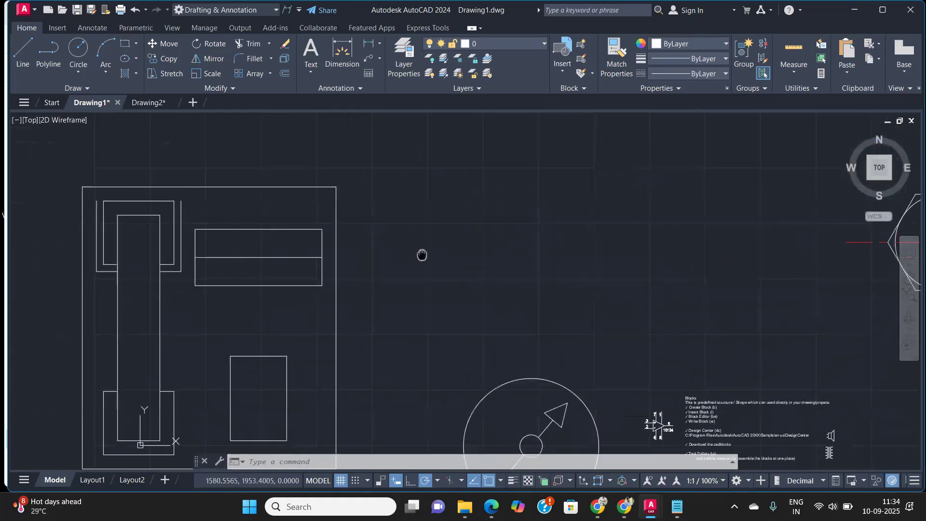
{"action": "scroll", "coordinate": [423, 253], "scroll_direction": "down", "scroll_amount": 5}
{"action": "scroll", "coordinate": [526, 319], "scroll_direction": "up", "scroll_amount": 10}
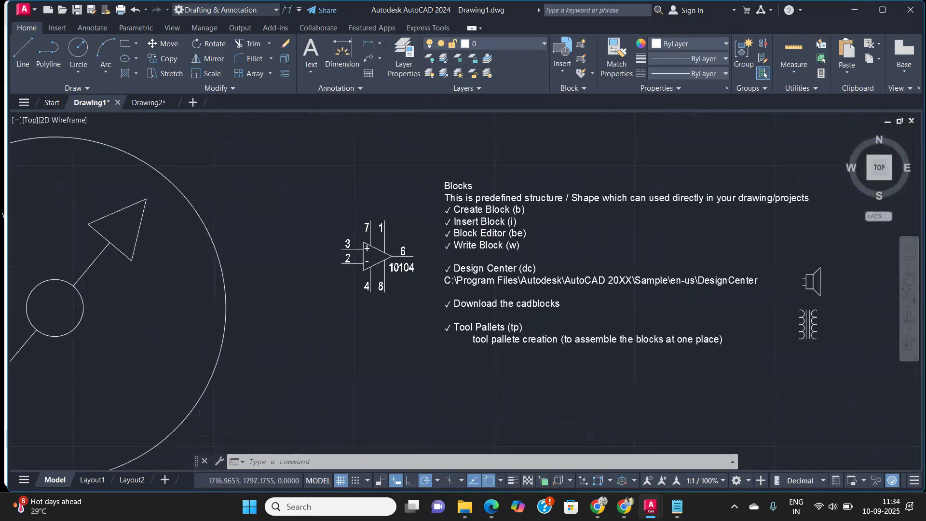
{"action": "middle_click_drag", "start_coordinate": [599, 294], "coordinate": [483, 344]}
{"action": "scroll", "coordinate": [483, 344], "scroll_direction": "down", "scroll_amount": 7}
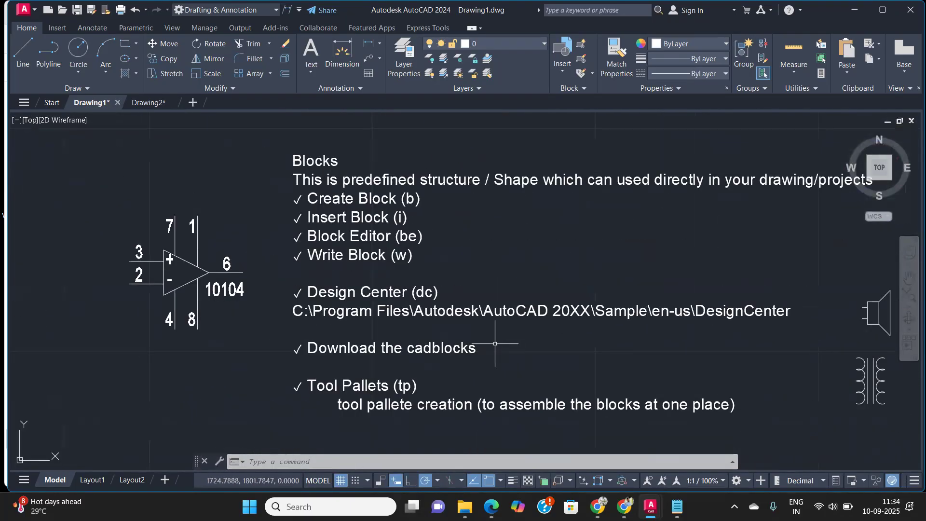
{"action": "scroll", "coordinate": [434, 334], "scroll_direction": "up", "scroll_amount": 4}
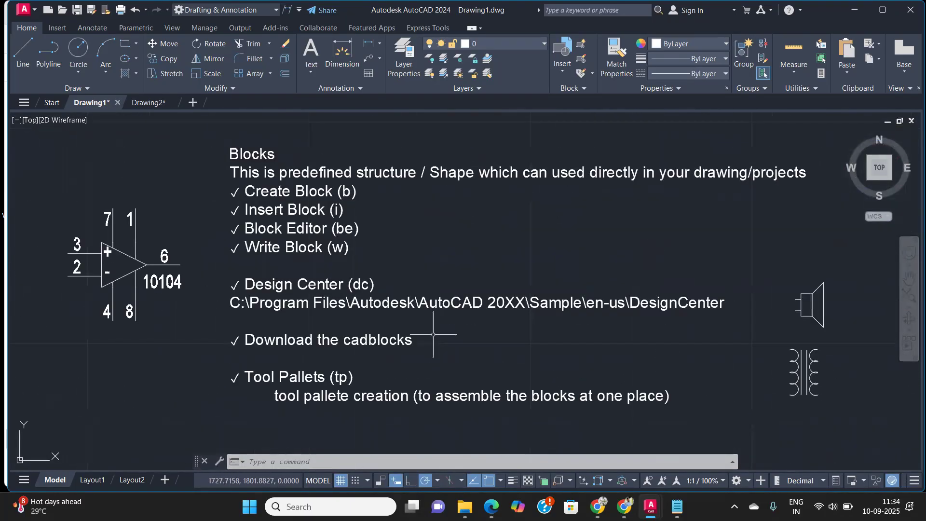
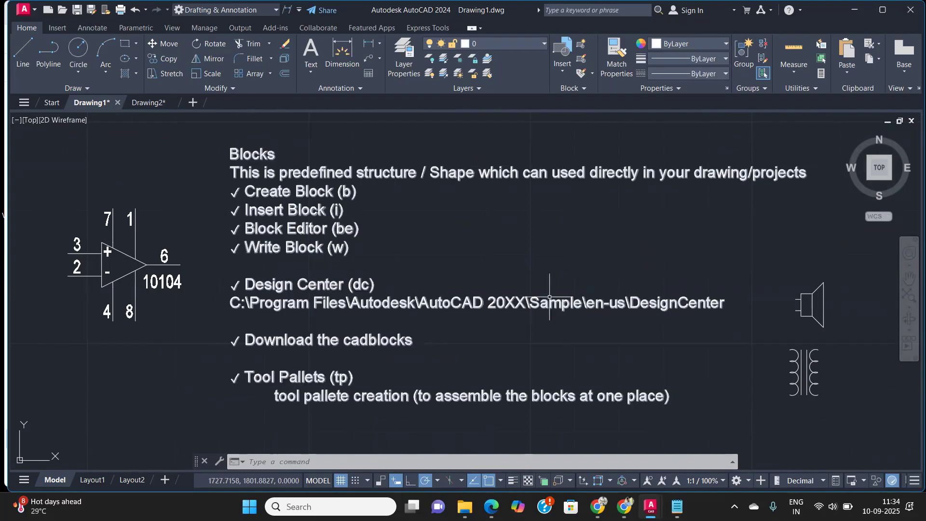
Step: Open the Tool Palettes window
{"action": "scroll", "coordinate": [550, 295], "scroll_direction": "down", "scroll_amount": 2}
{"action": "scroll", "coordinate": [359, 360], "scroll_direction": "up", "scroll_amount": 6}
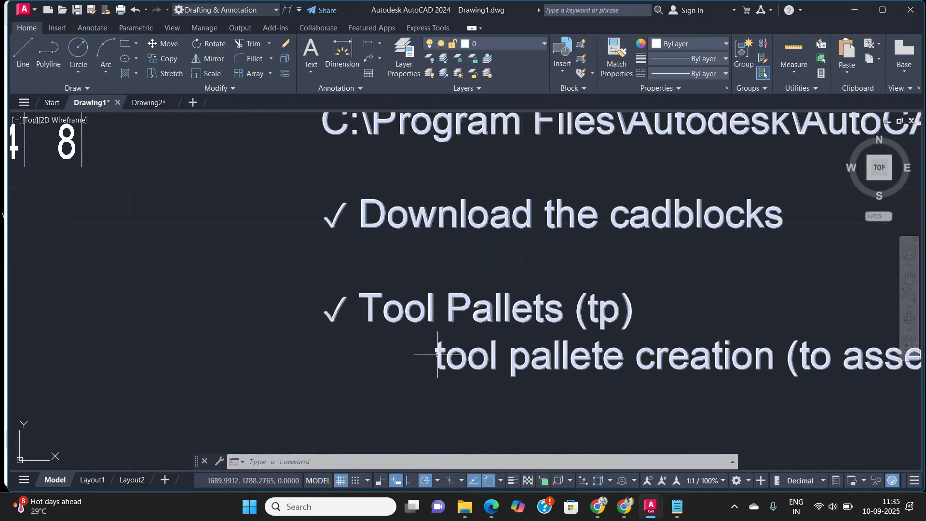
{"action": "mouse_move", "coordinate": [745, 307]}
{"action": "middle_mouse_down"}
{"action": "mouse_move", "coordinate": [557, 350]}
{"action": "mouse_move", "coordinate": [481, 338]}
{"action": "middle_mouse_up"}
{"action": "scroll", "coordinate": [557, 350], "scroll_direction": "down", "scroll_amount": 4}
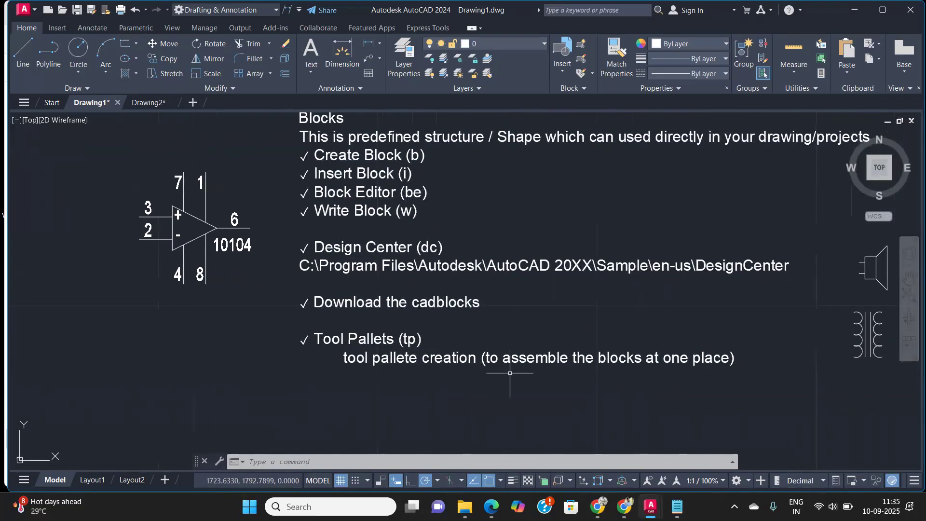
{"action": "scroll", "coordinate": [652, 353], "scroll_direction": "up", "scroll_amount": 2}
{"action": "middle_click_drag", "start_coordinate": [363, 353], "coordinate": [301, 377]}
{"action": "type", "text": "tp"}
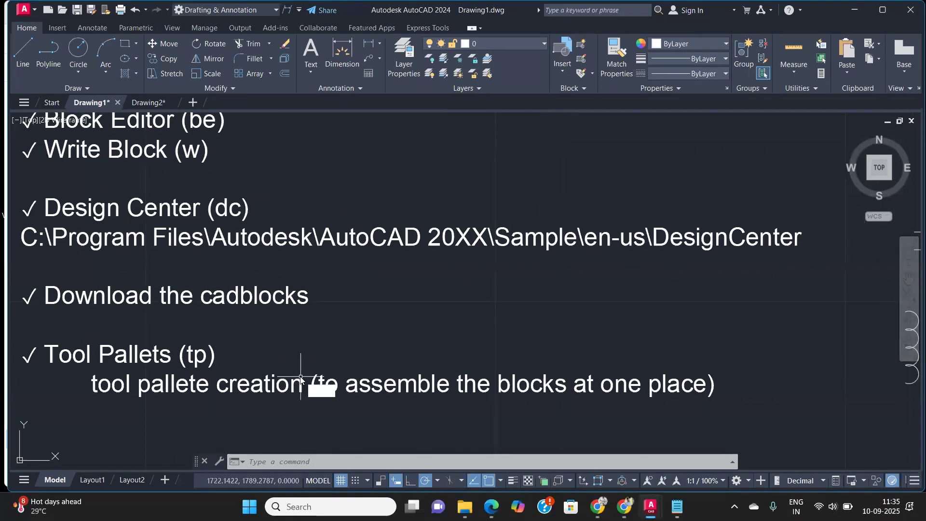
{"action": "key", "text": "Return"}
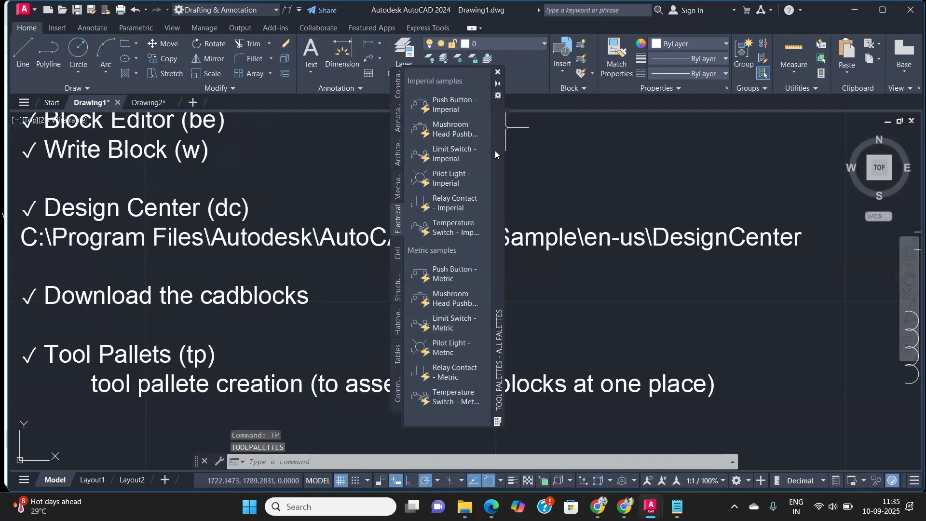
Step: Move the Tool Palettes window and browse its Constraints, Annotation, Architectural and Mechanical palettes
{"action": "left_click_drag", "start_coordinate": [496, 154], "coordinate": [649, 145]}
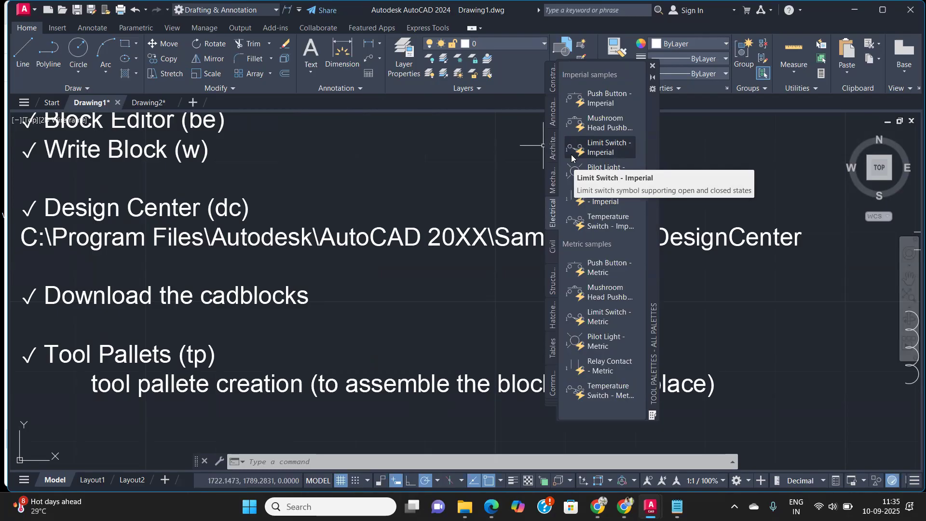
{"action": "left_click", "coordinate": [553, 83]}
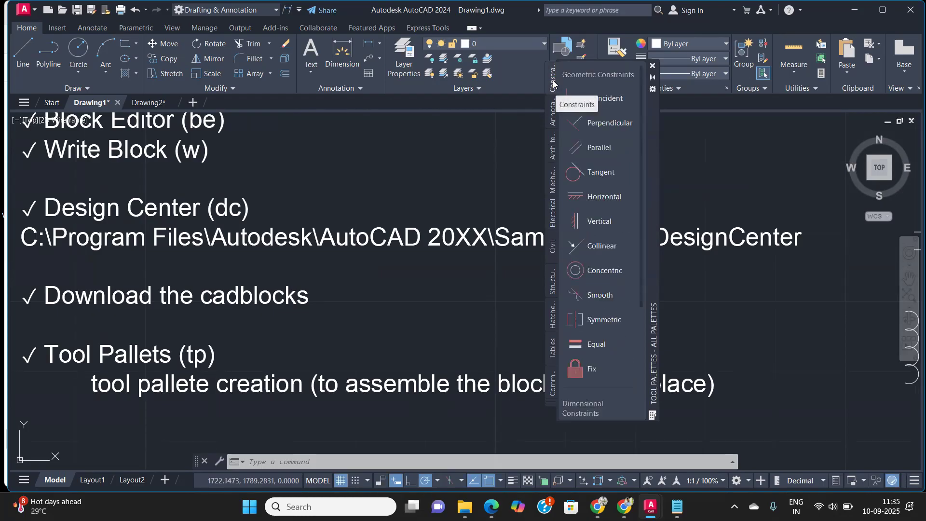
{"action": "left_click", "coordinate": [553, 112]}
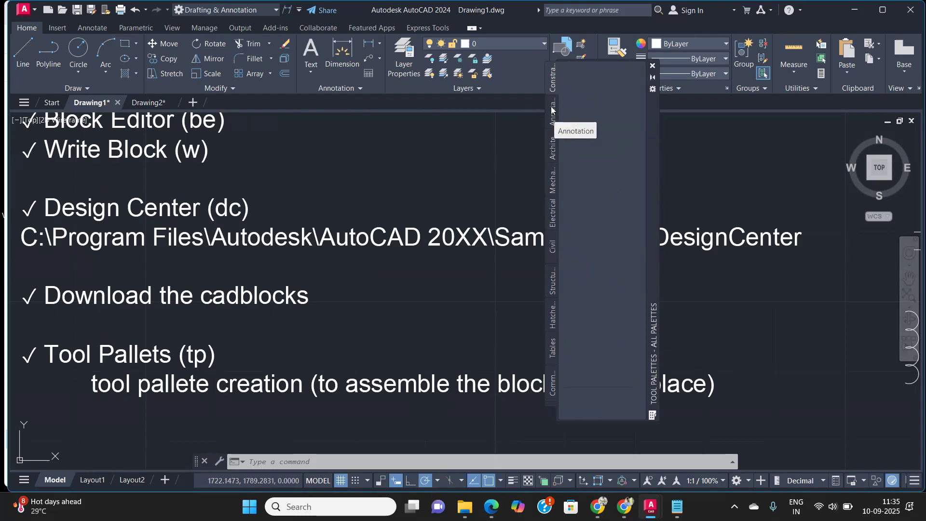
{"action": "left_click", "coordinate": [552, 143]}
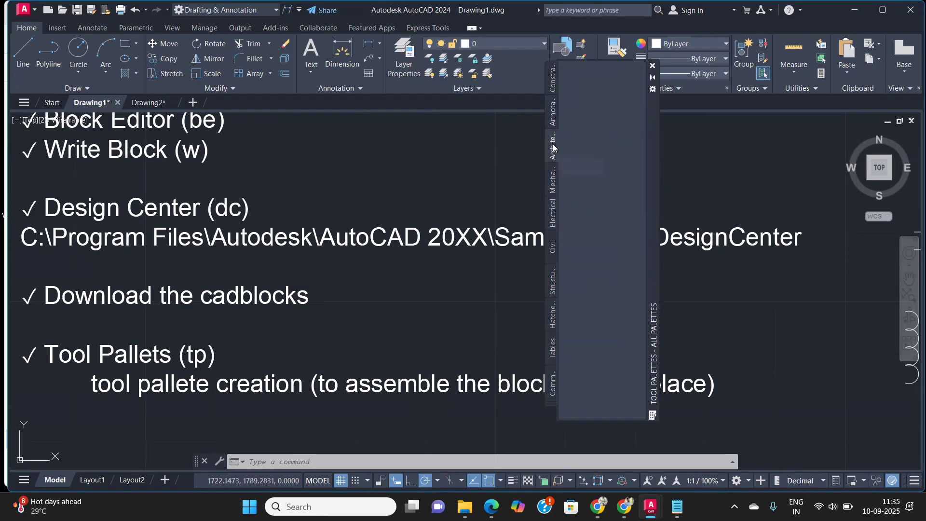
{"action": "left_click", "coordinate": [553, 184]}
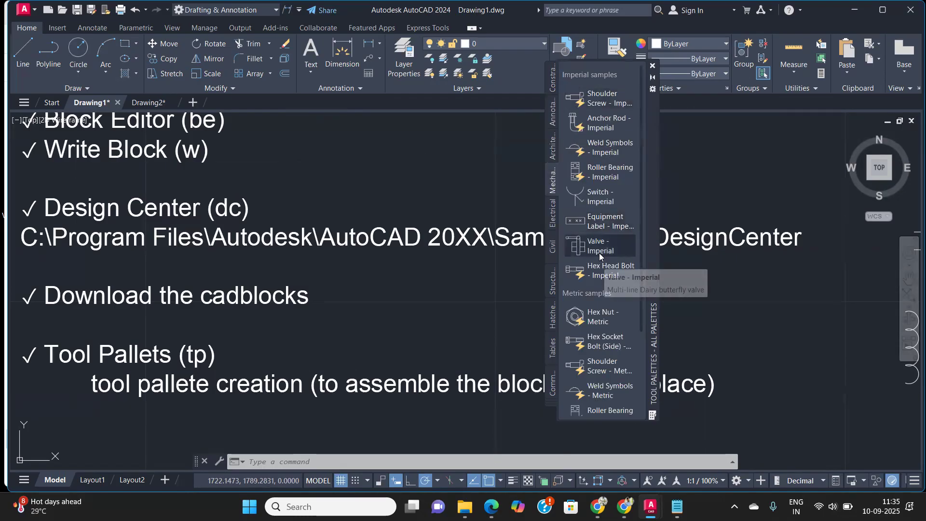
Step: Insert the Hex Nut - Metric block from the Mechanical palette above the notes
{"action": "left_click", "coordinate": [592, 321]}
{"action": "scroll", "coordinate": [721, 304], "scroll_direction": "down", "scroll_amount": 4}
{"action": "mouse_move", "coordinate": [721, 304]}
{"action": "middle_mouse_down"}
{"action": "mouse_move", "coordinate": [496, 291]}
{"action": "mouse_move", "coordinate": [241, 345]}
{"action": "middle_mouse_up"}
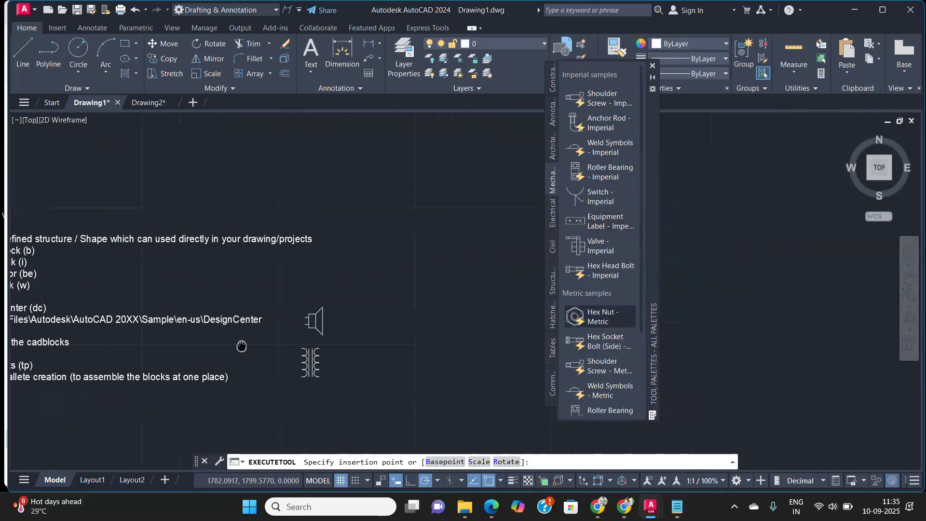
{"action": "left_click", "coordinate": [429, 243]}
Step: Insert the Hex Socket Bolt (Side) - Metric block below the hex nut
{"action": "scroll", "coordinate": [431, 243], "scroll_direction": "up", "scroll_amount": 4}
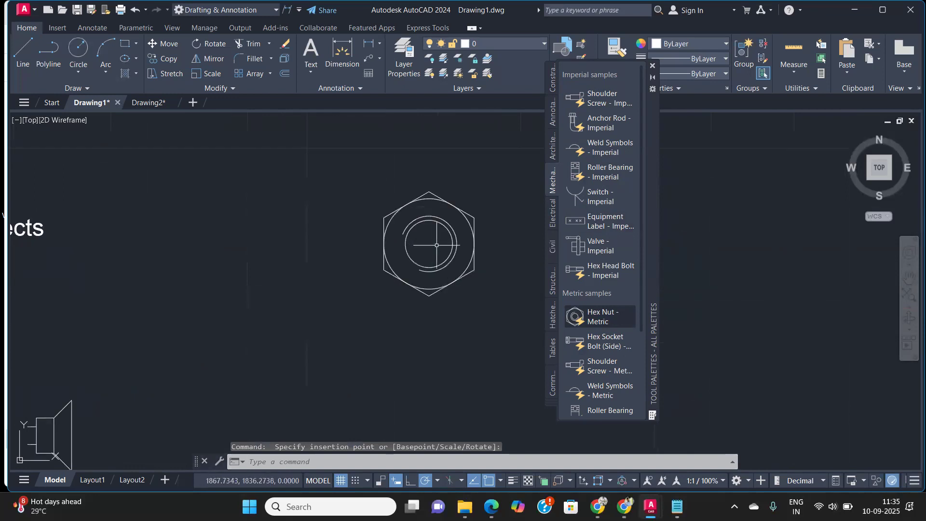
{"action": "scroll", "coordinate": [436, 245], "scroll_direction": "up", "scroll_amount": 2}
{"action": "left_click", "coordinate": [606, 340]}
{"action": "scroll", "coordinate": [229, 366], "scroll_direction": "down", "scroll_amount": 5}
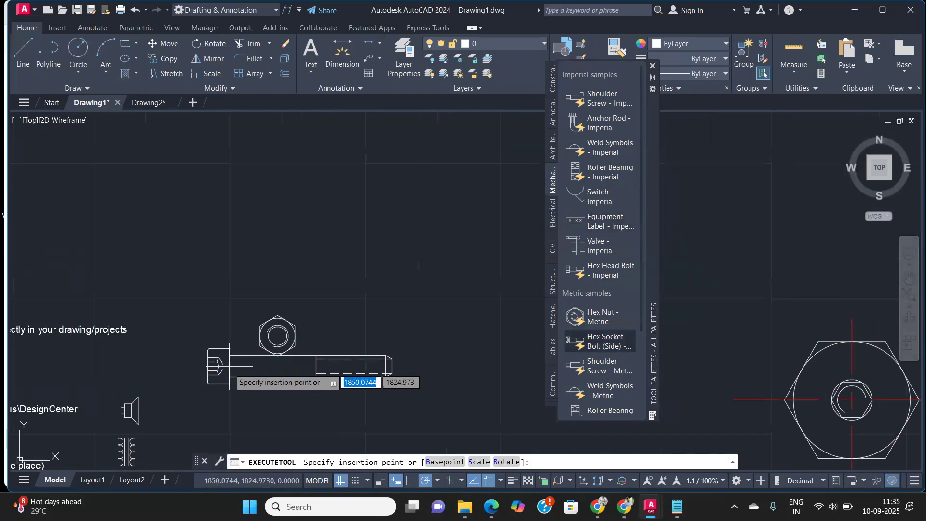
{"action": "scroll", "coordinate": [251, 395], "scroll_direction": "up", "scroll_amount": 4}
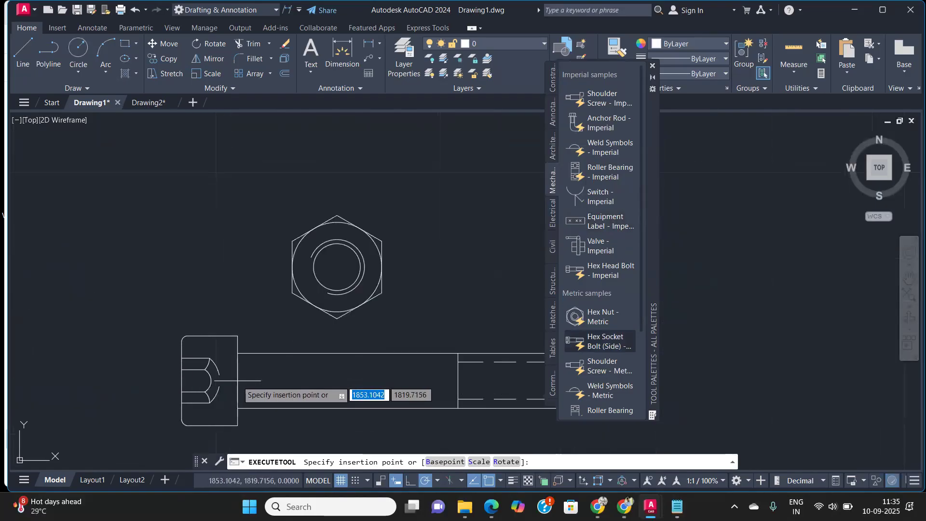
{"action": "left_click", "coordinate": [262, 317]}
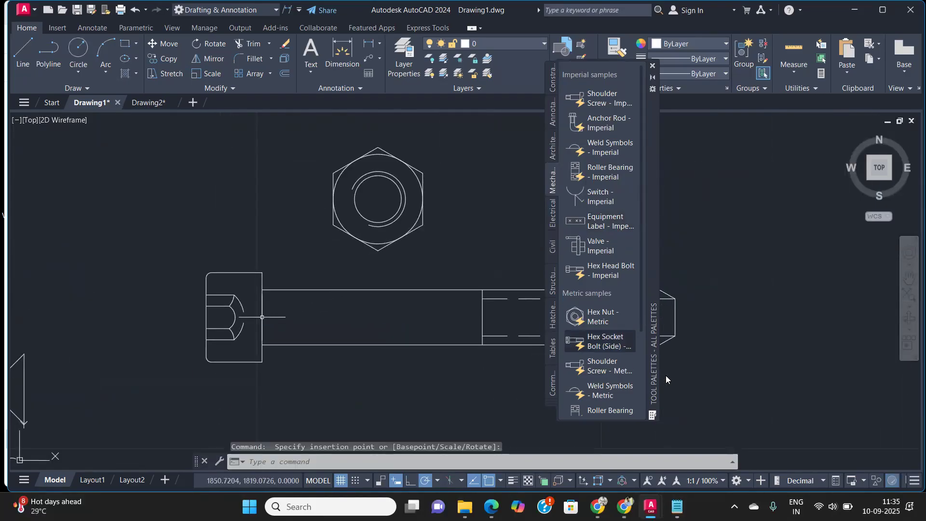
Step: Insert the Shoulder Screw - Metric and Weld Symbols - Metric blocks to the right, at 1:1 annotation scale
{"action": "left_click", "coordinate": [598, 368]}
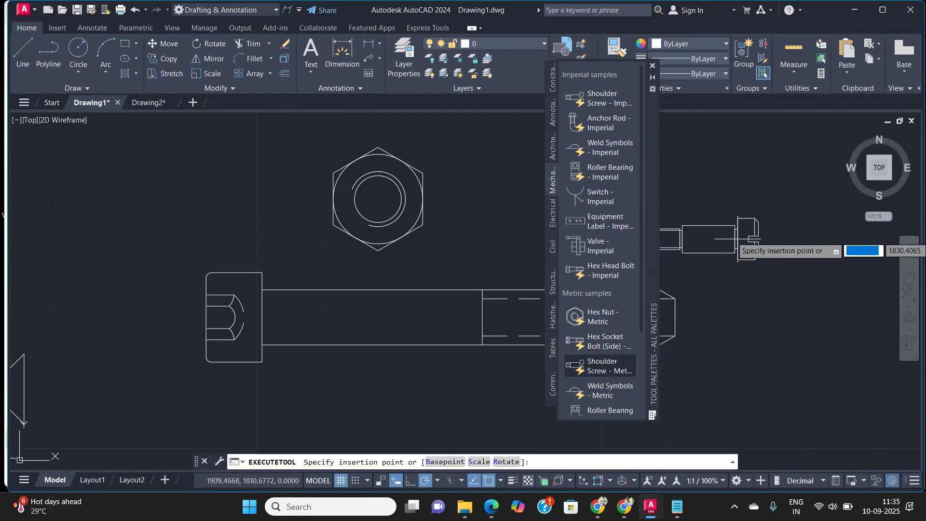
{"action": "left_click", "coordinate": [758, 220]}
{"action": "left_click", "coordinate": [598, 386]}
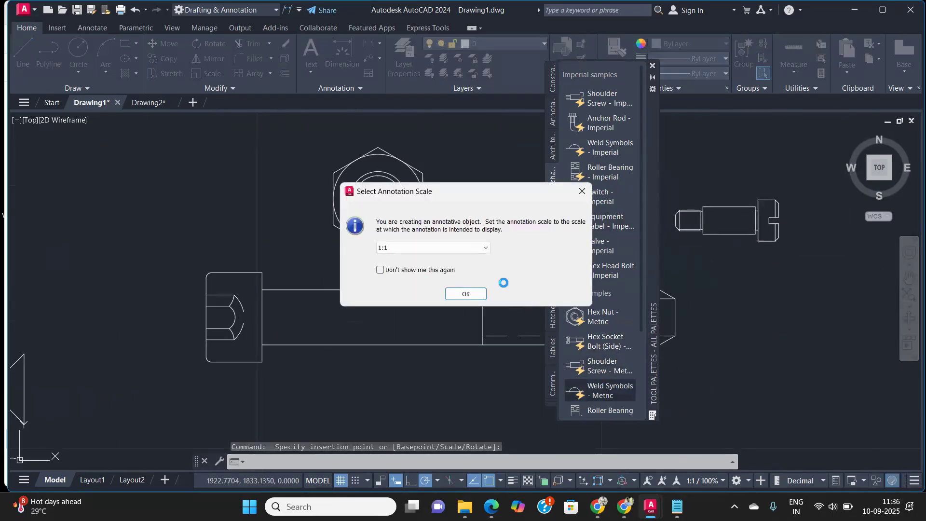
{"action": "left_click", "coordinate": [466, 294]}
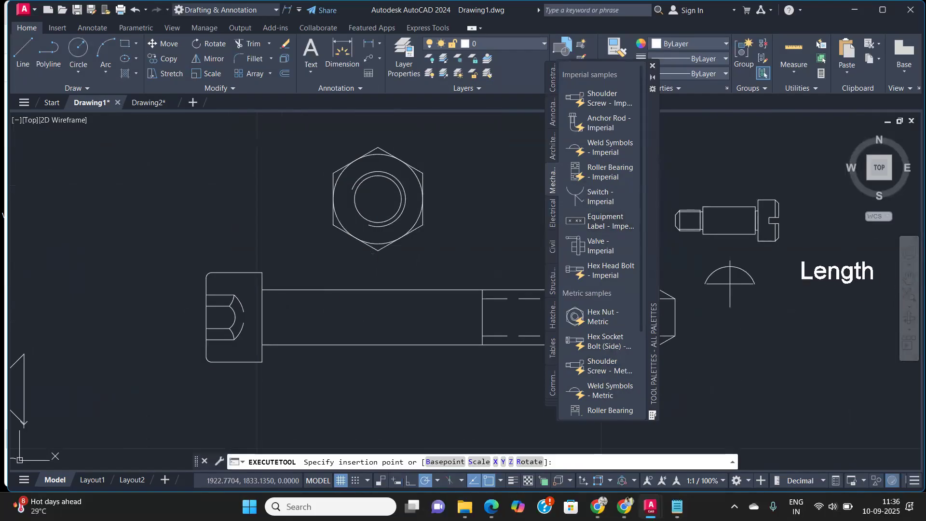
{"action": "scroll", "coordinate": [731, 285], "scroll_direction": "down", "scroll_amount": 4}
{"action": "left_click", "coordinate": [743, 227]}
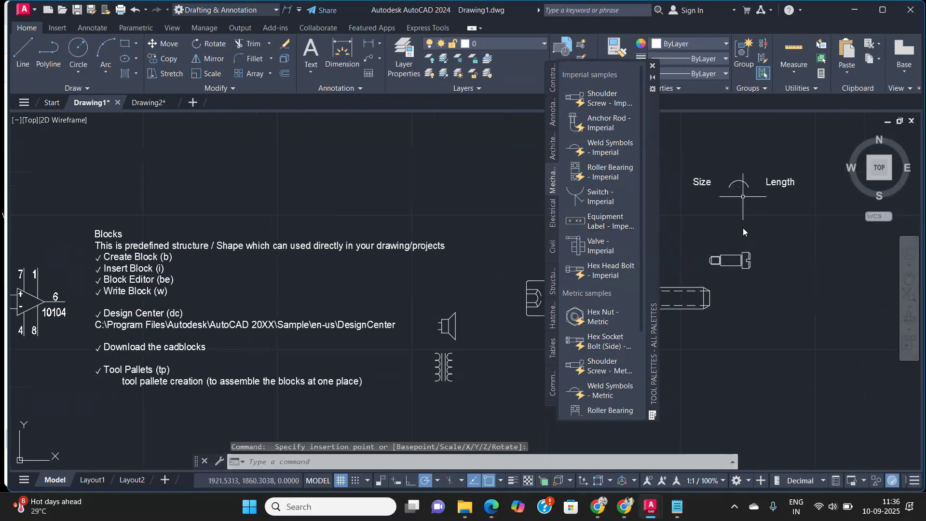
Step: Insert a Valve - Metric block, setting its supplier to 1, tag to 2 and description to 3
{"action": "scroll", "coordinate": [738, 203], "scroll_direction": "up", "scroll_amount": 4}
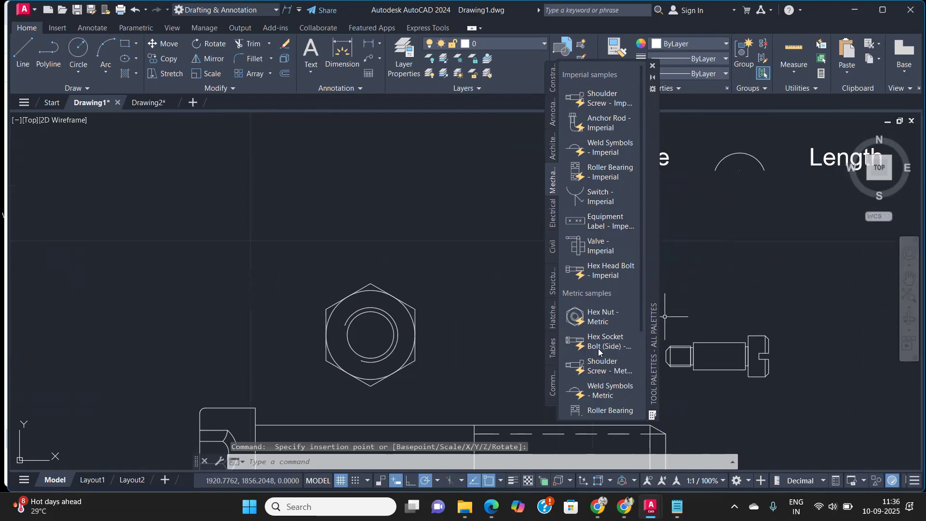
{"action": "scroll", "coordinate": [599, 348], "scroll_direction": "down", "scroll_amount": 3}
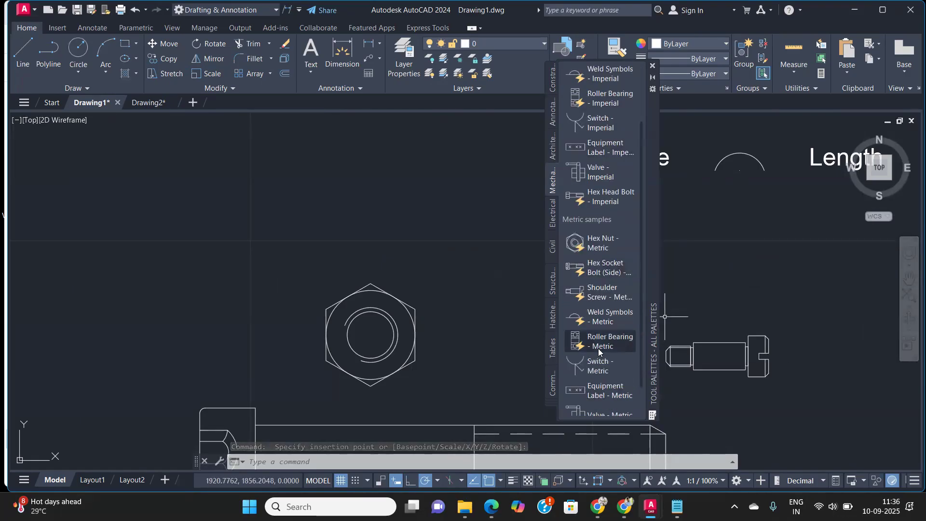
{"action": "scroll", "coordinate": [599, 352], "scroll_direction": "down", "scroll_amount": 1}
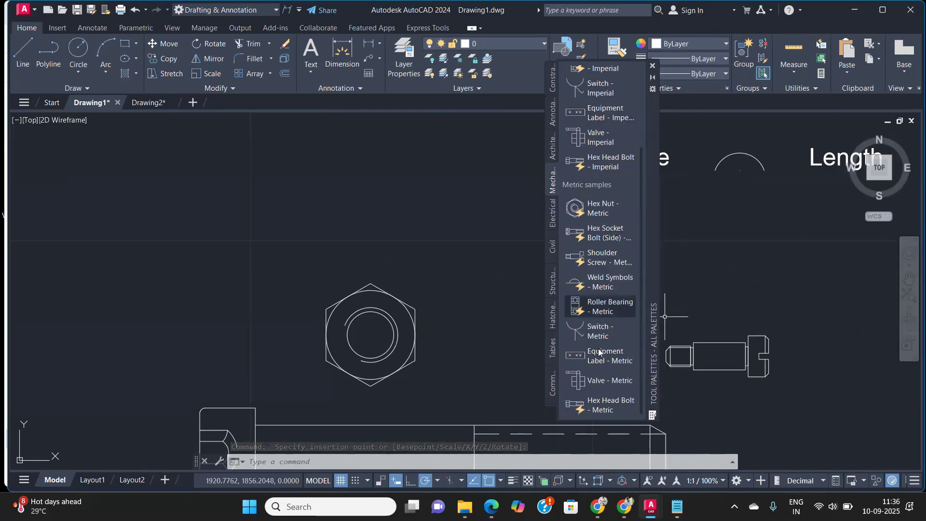
{"action": "left_click", "coordinate": [598, 380]}
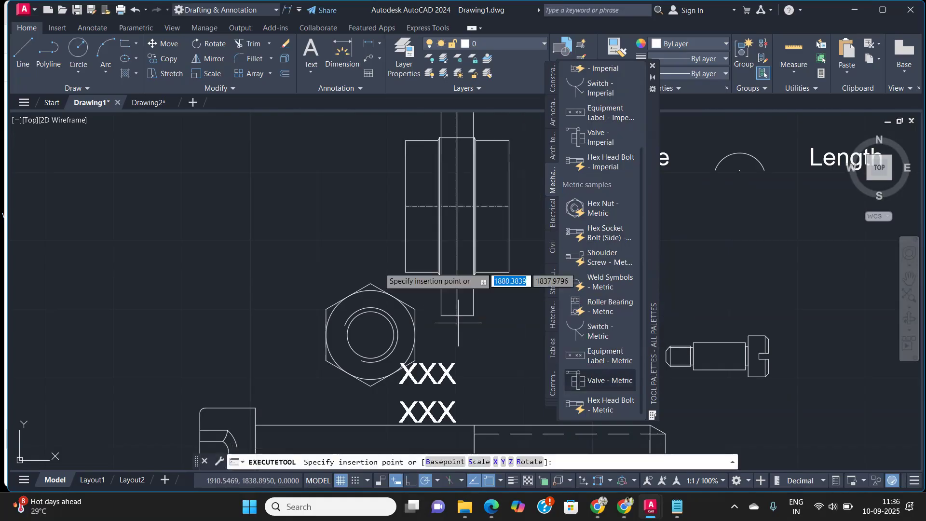
{"action": "scroll", "coordinate": [225, 287], "scroll_direction": "down", "scroll_amount": 4}
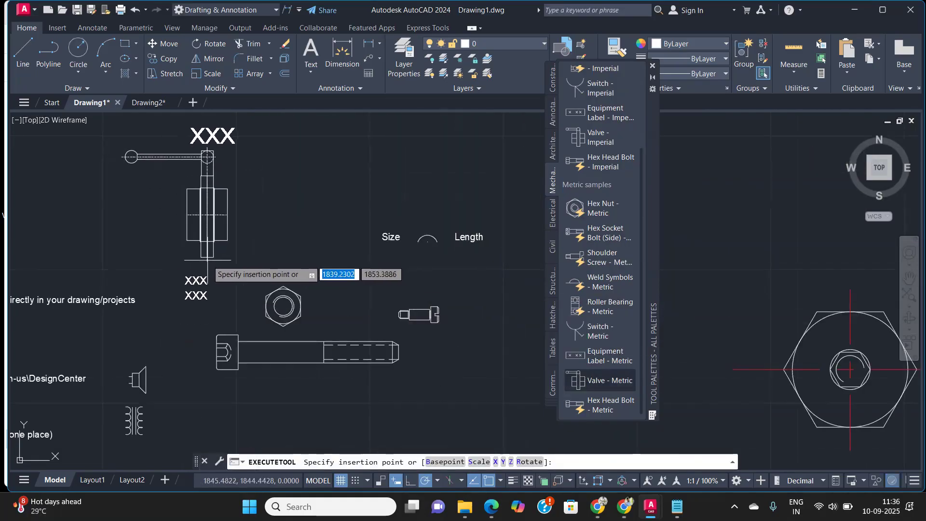
{"action": "left_click", "coordinate": [208, 261]}
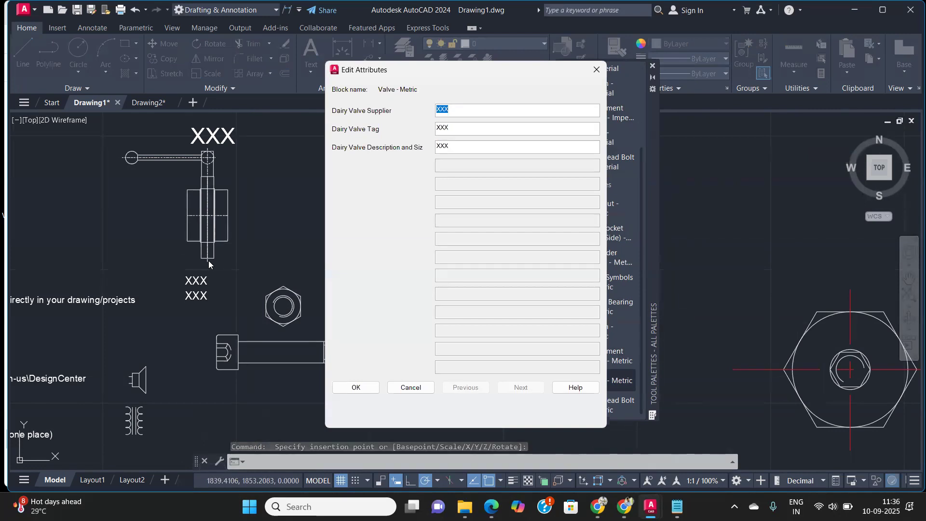
{"action": "key", "text": "Tab"}
{"action": "type", "text": "2"}
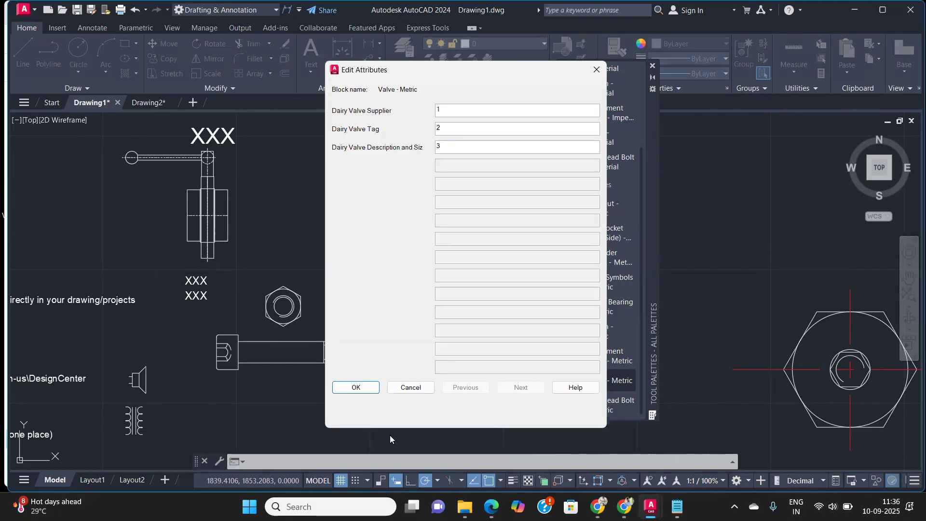
{"action": "left_click", "coordinate": [354, 391]}
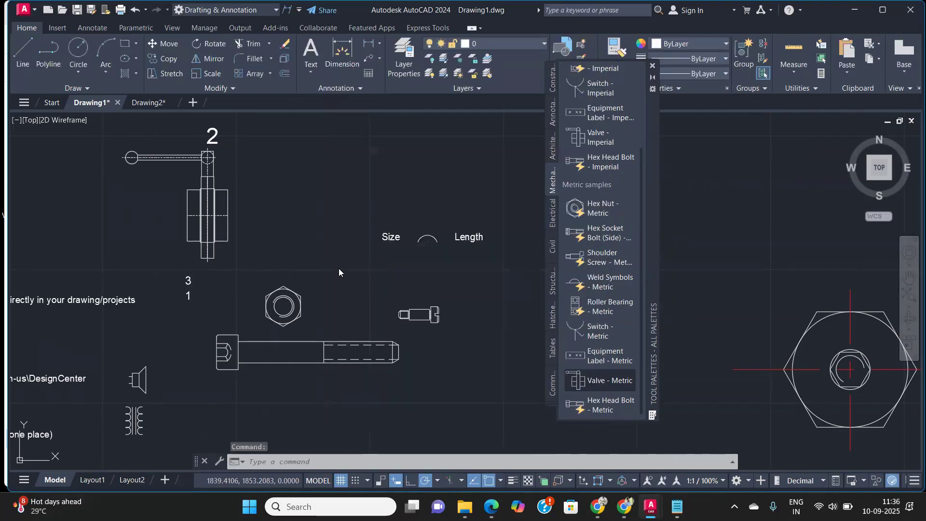
Step: Insert a Hex Head Bolt - Metric block to the right of the weld symbol
{"action": "middle_click_drag", "start_coordinate": [214, 191], "coordinate": [269, 214]}
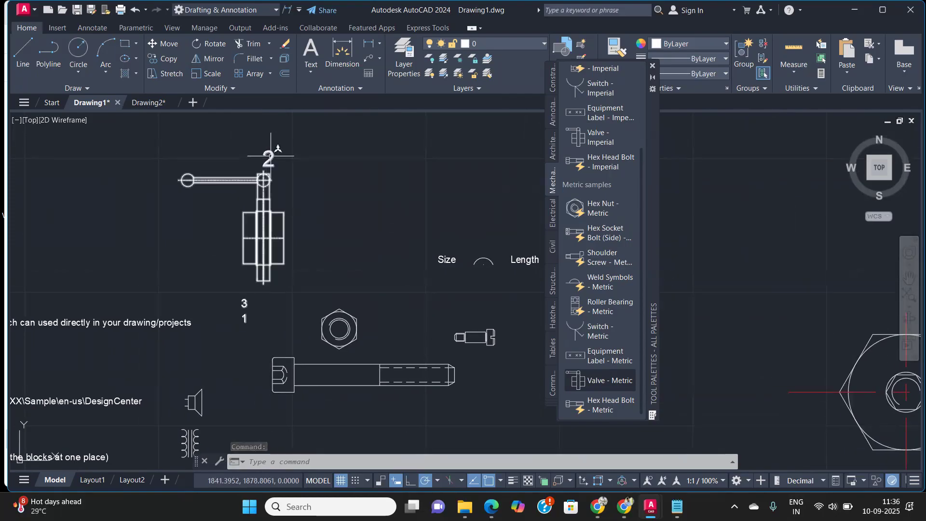
{"action": "left_click", "coordinate": [597, 403]}
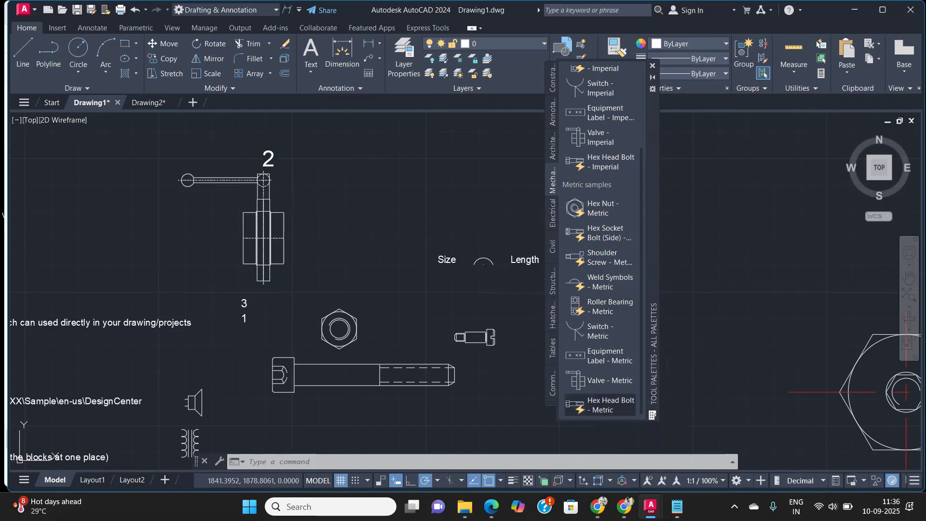
{"action": "left_click", "coordinate": [709, 278]}
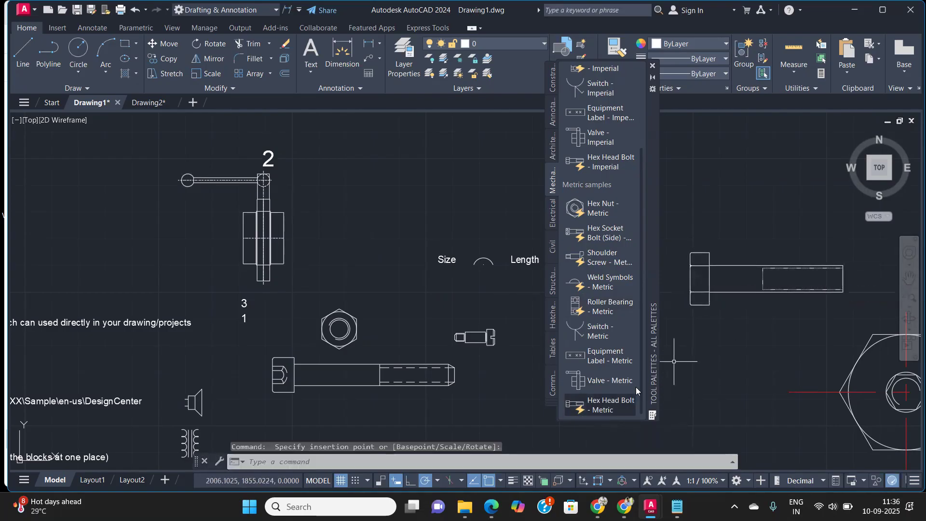
Step: Insert a second Valve - Metric block beside the first, keeping its default attribute values
{"action": "left_click", "coordinate": [607, 380]}
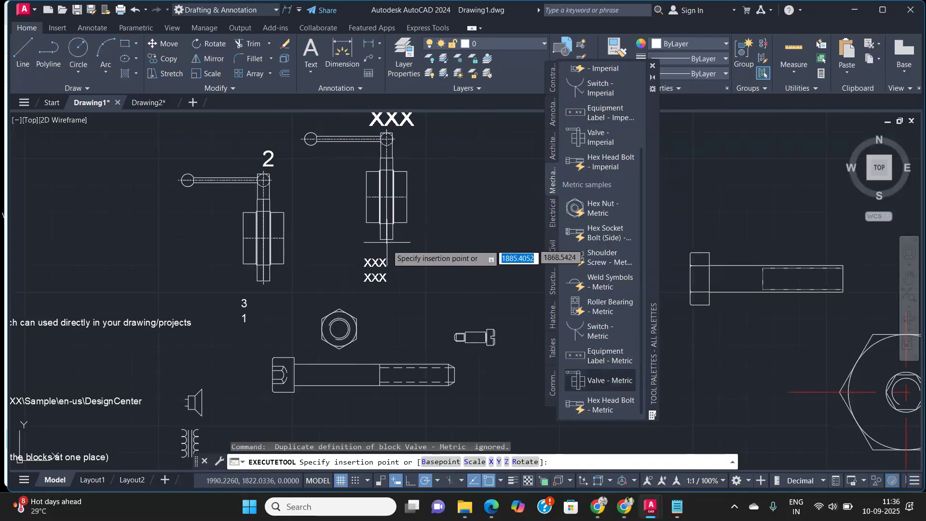
{"action": "left_click", "coordinate": [386, 244]}
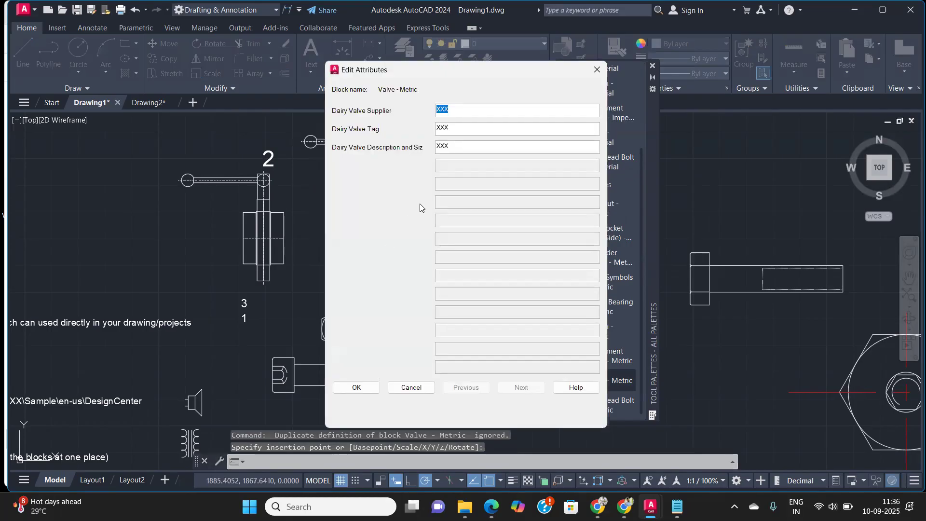
{"action": "left_click", "coordinate": [360, 387]}
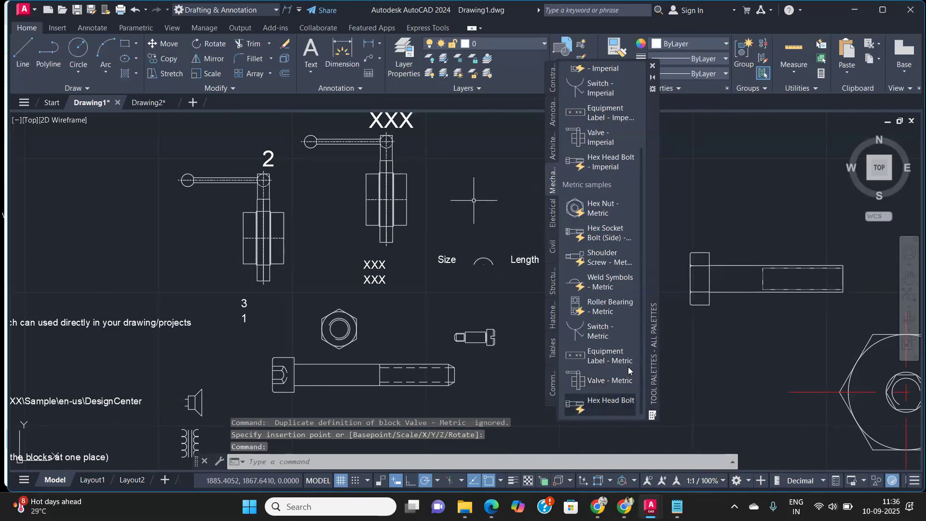
Step: Insert a second Hex Head Bolt - Metric block above the first bolt
{"action": "left_click", "coordinate": [610, 405]}
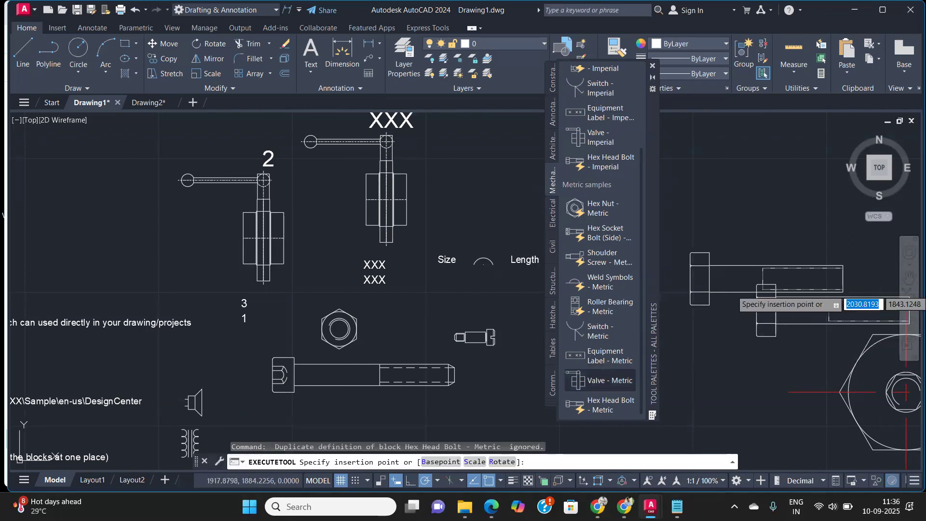
{"action": "left_click", "coordinate": [705, 202]}
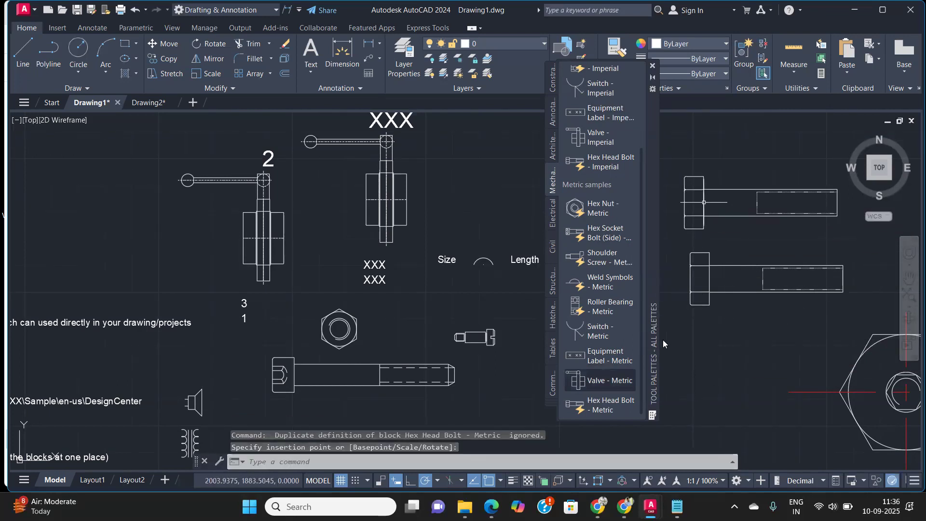
{"action": "scroll", "coordinate": [605, 250], "scroll_direction": "up", "scroll_amount": 3}
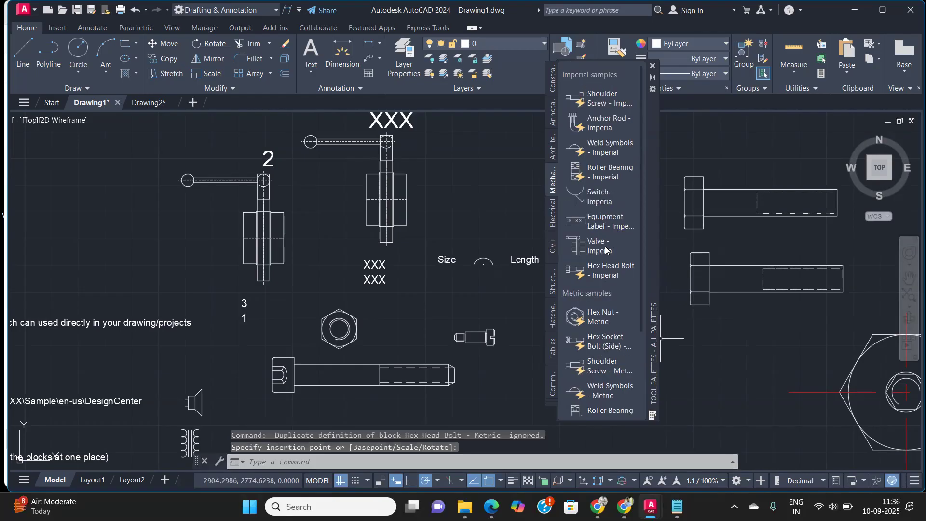
Step: Insert a Roller Bearing - Imperial block to the left of the first valve
{"action": "left_click", "coordinate": [601, 178]}
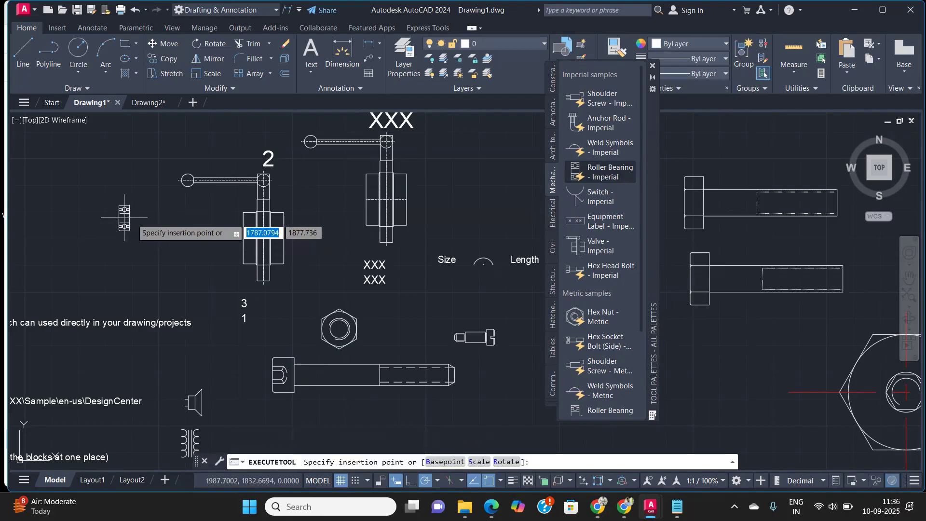
{"action": "left_click", "coordinate": [168, 238]}
{"action": "scroll", "coordinate": [168, 239], "scroll_direction": "up", "scroll_amount": 3}
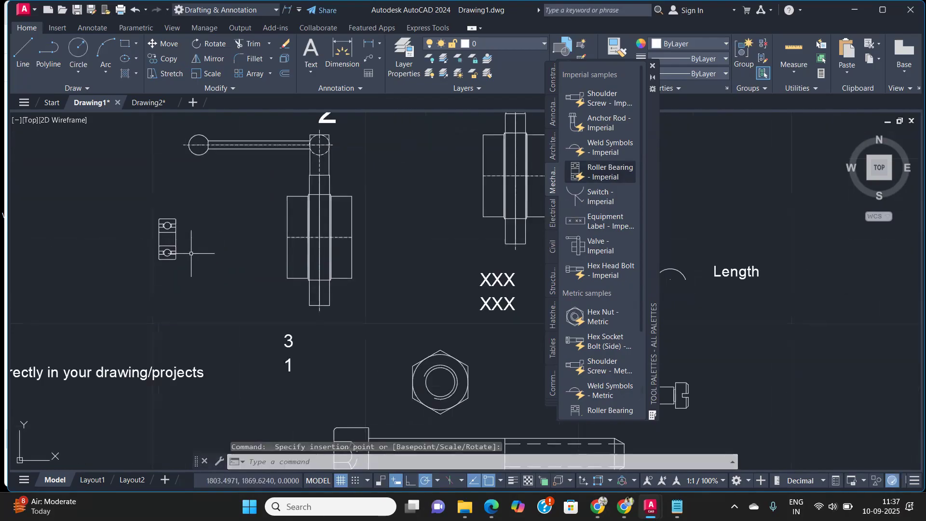
{"action": "scroll", "coordinate": [160, 213], "scroll_direction": "up", "scroll_amount": 4}
{"action": "scroll", "coordinate": [172, 256], "scroll_direction": "up", "scroll_amount": 3}
{"action": "scroll", "coordinate": [173, 256], "scroll_direction": "down", "scroll_amount": 4}
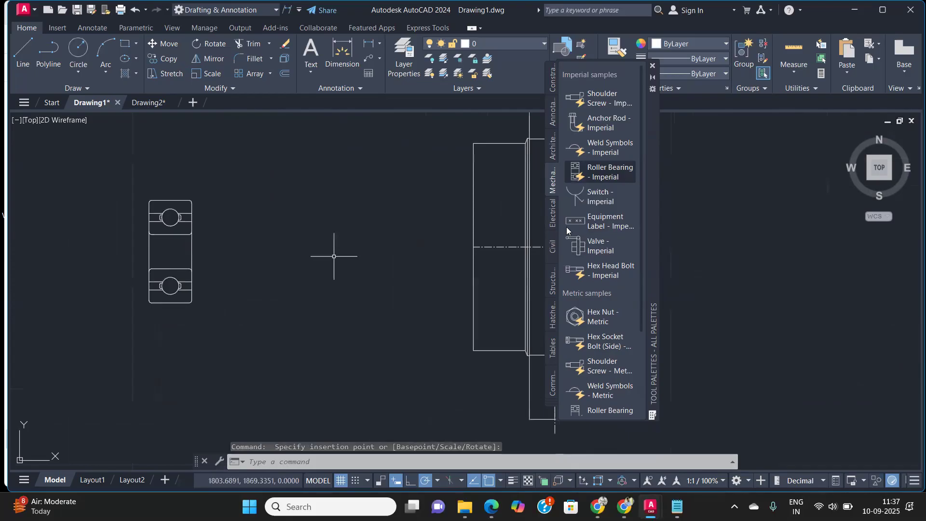
Step: Browse the Electrical, Civil, Structural, Hatches, Tables and Command tool palette tabs, then close the palette
{"action": "left_click", "coordinate": [553, 212]}
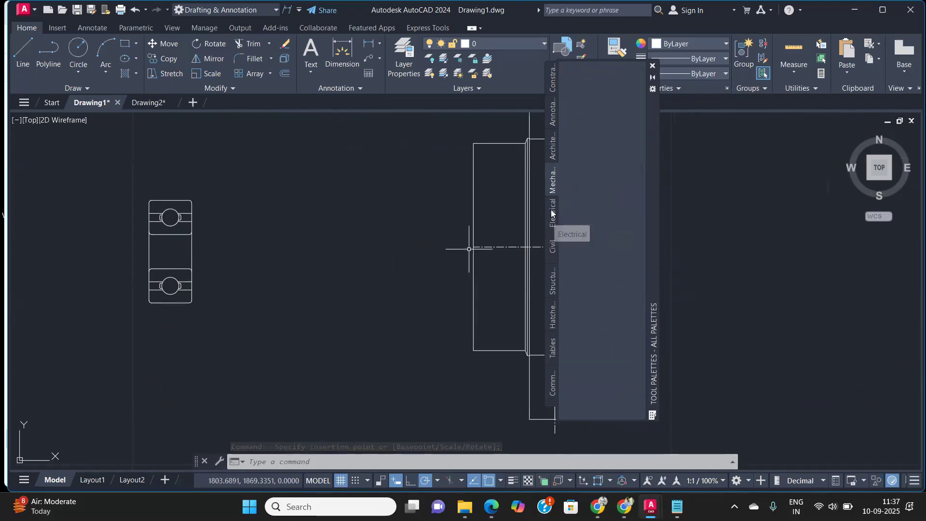
{"action": "left_click", "coordinate": [553, 247]}
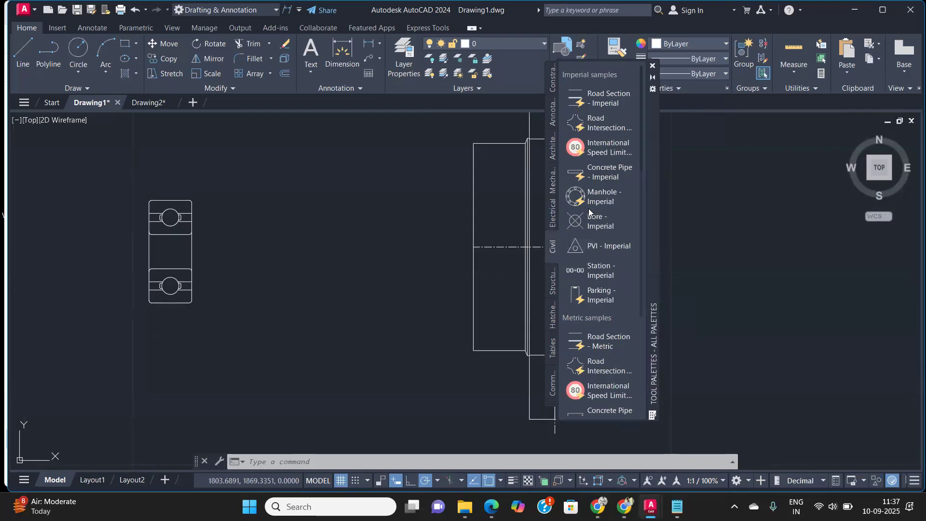
{"action": "scroll", "coordinate": [599, 327], "scroll_direction": "down", "scroll_amount": 5}
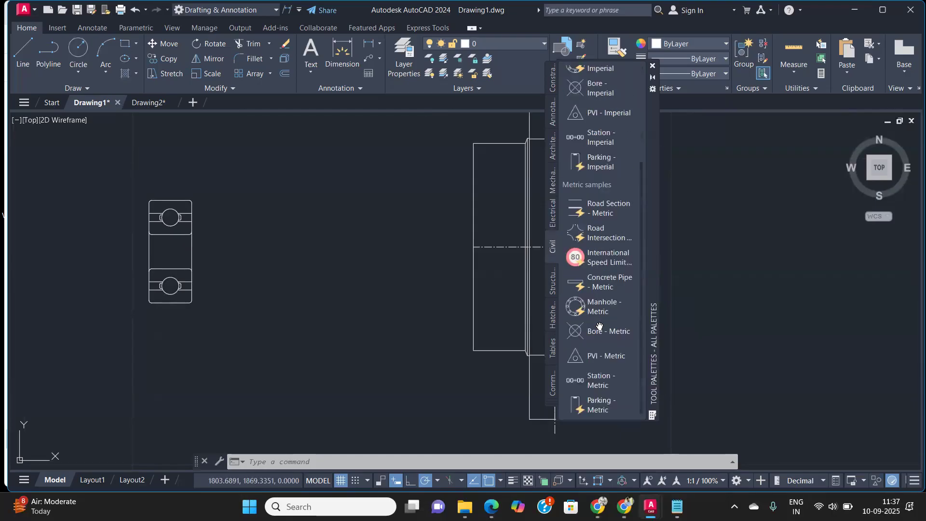
{"action": "left_click", "coordinate": [552, 289]}
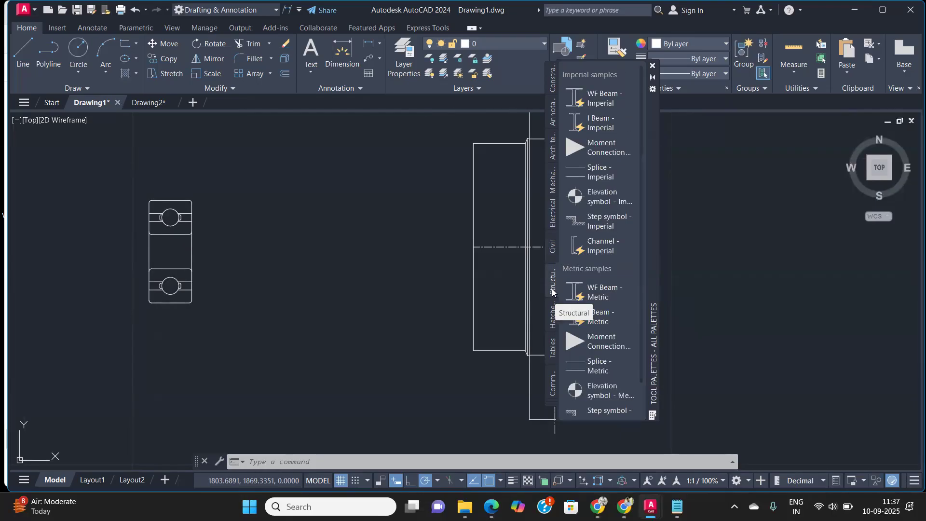
{"action": "left_click", "coordinate": [553, 321]}
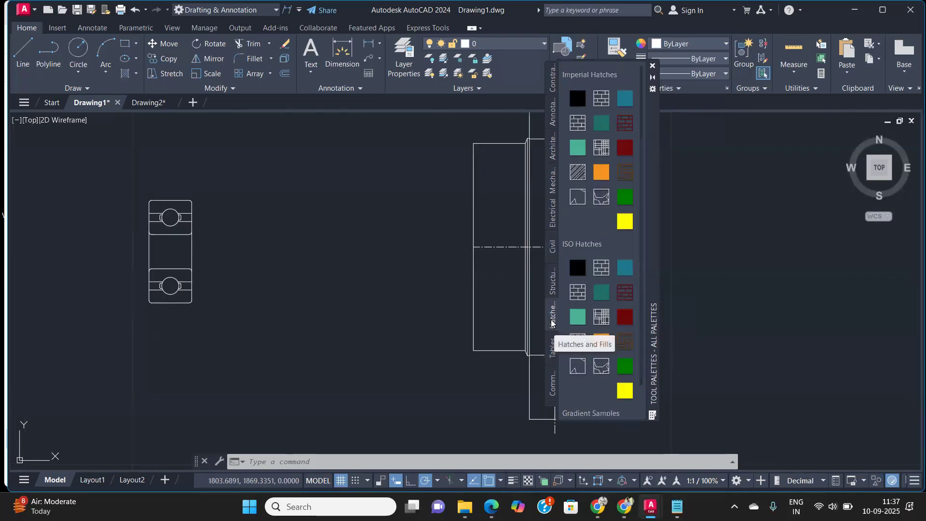
{"action": "left_click", "coordinate": [553, 342]}
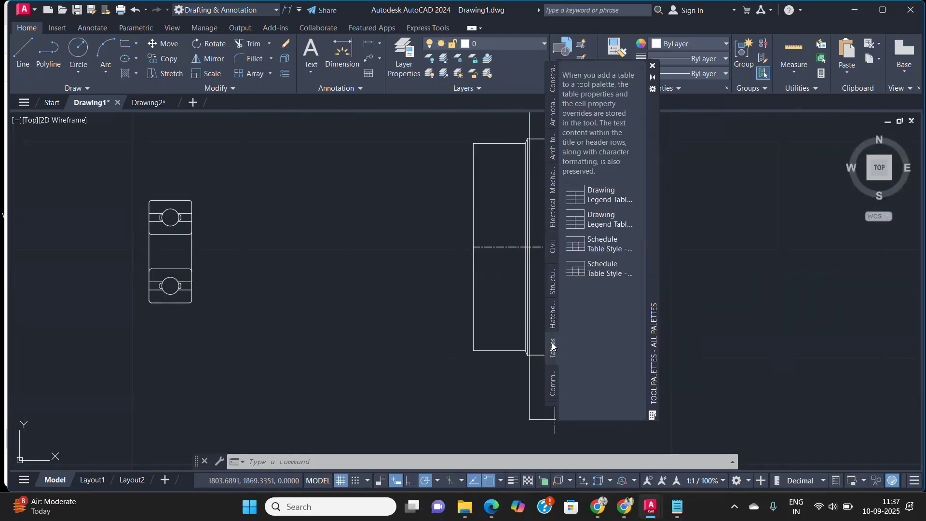
{"action": "left_click", "coordinate": [552, 367]}
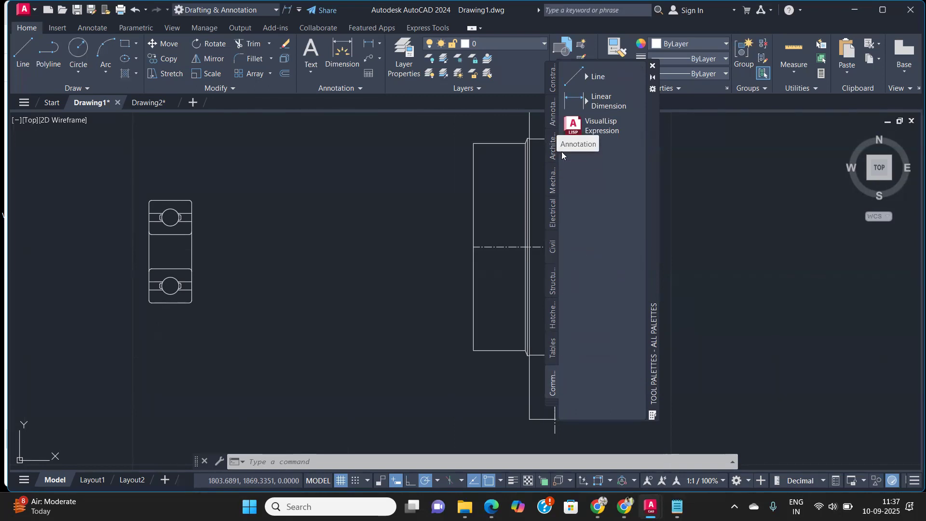
{"action": "left_click", "coordinate": [552, 190]}
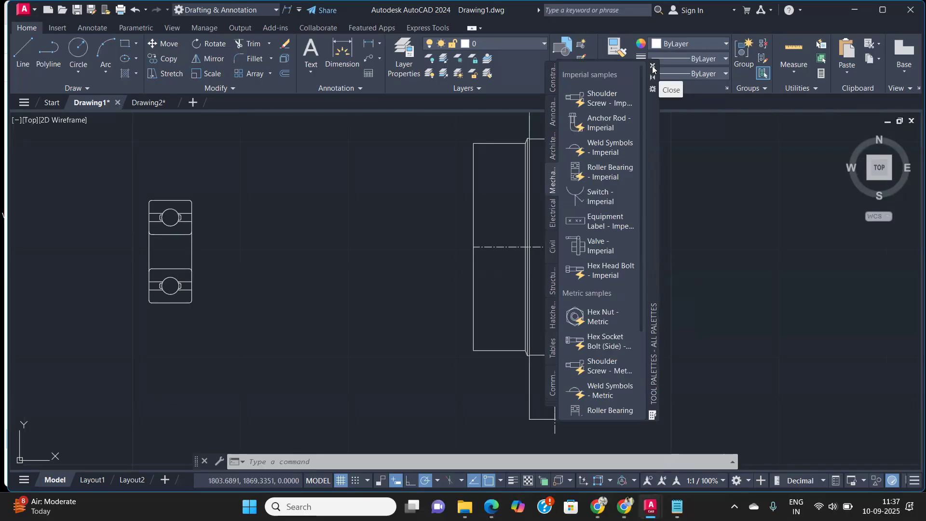
{"action": "left_click", "coordinate": [653, 69]}
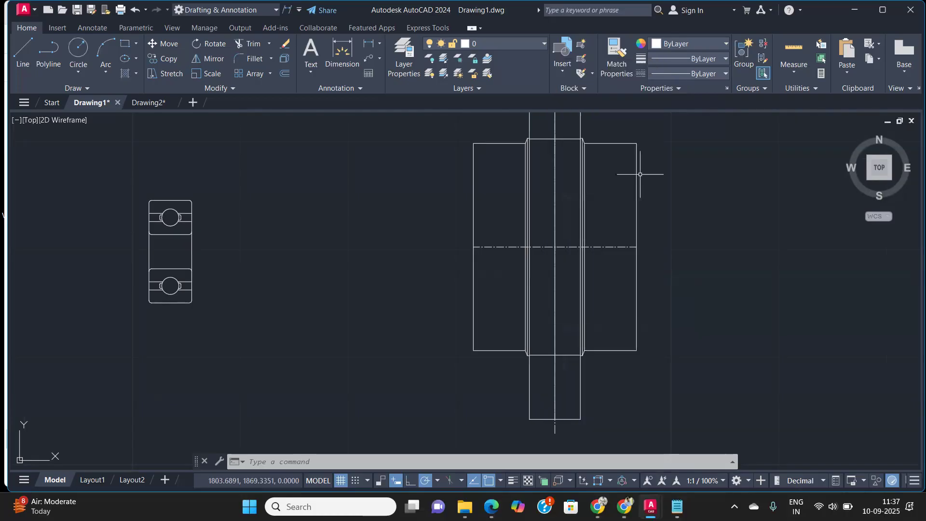
Step: Review the inserted sample blocks across the drawing
{"action": "scroll", "coordinate": [618, 267], "scroll_direction": "down", "scroll_amount": 5}
{"action": "middle_click_drag", "start_coordinate": [644, 267], "coordinate": [521, 272]}
{"action": "middle_click_drag", "start_coordinate": [802, 278], "coordinate": [513, 255]}
{"action": "scroll", "coordinate": [513, 266], "scroll_direction": "up", "scroll_amount": 2}
{"action": "middle_click_drag", "start_coordinate": [639, 268], "coordinate": [528, 269]}
{"action": "middle_click_drag", "start_coordinate": [788, 265], "coordinate": [514, 265]}
{"action": "scroll", "coordinate": [589, 269], "scroll_direction": "up", "scroll_amount": 2}
{"action": "scroll", "coordinate": [588, 270], "scroll_direction": "down", "scroll_amount": 2}
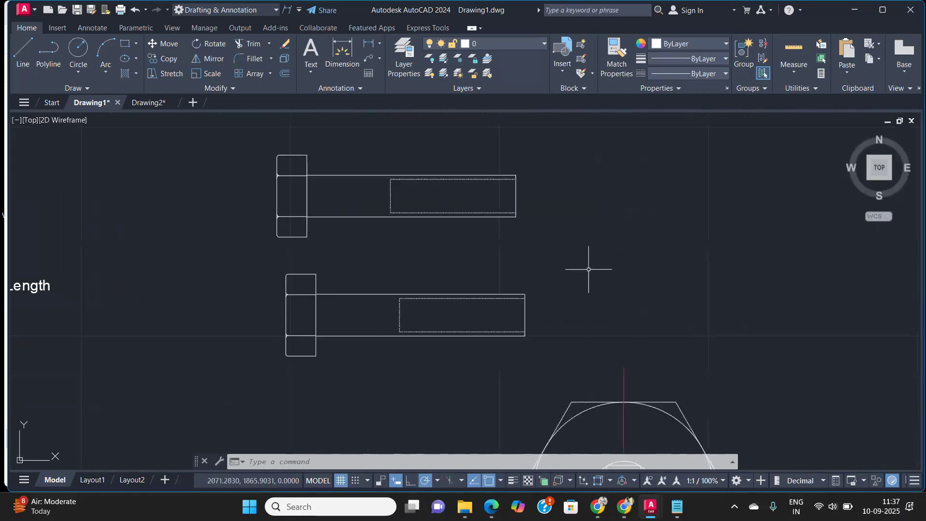
{"action": "middle_click_drag", "start_coordinate": [589, 269], "coordinate": [511, 264]}
{"action": "mouse_move", "coordinate": [544, 314]}
{"action": "middle_mouse_down"}
{"action": "mouse_move", "coordinate": [499, 254]}
{"action": "mouse_move", "coordinate": [494, 229]}
{"action": "middle_mouse_up"}
{"action": "scroll", "coordinate": [555, 275], "scroll_direction": "down", "scroll_amount": 5}
{"action": "middle_click_drag", "start_coordinate": [413, 297], "coordinate": [560, 296]}
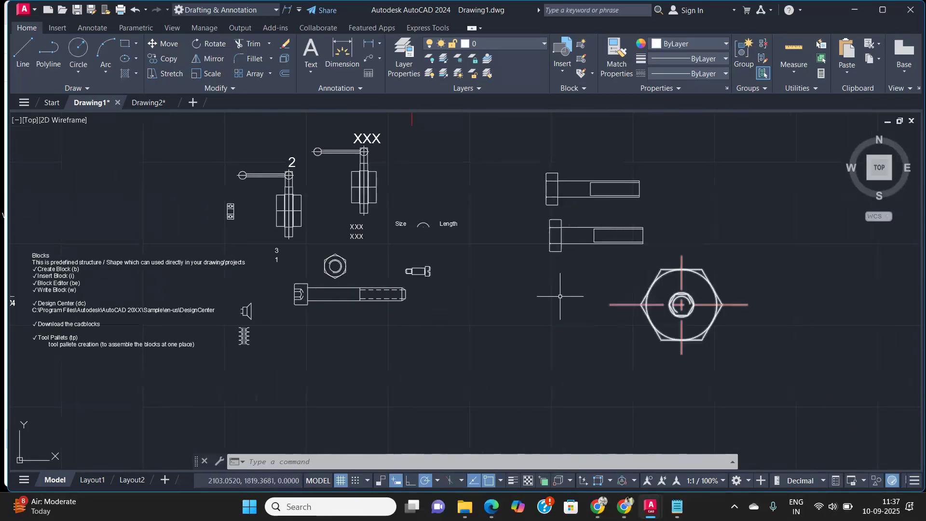
{"action": "middle_click_drag", "start_coordinate": [321, 237], "coordinate": [482, 247]}
{"action": "scroll", "coordinate": [481, 248], "scroll_direction": "up", "scroll_amount": 4}
{"action": "scroll", "coordinate": [541, 260], "scroll_direction": "down", "scroll_amount": 4}
{"action": "scroll", "coordinate": [540, 261], "scroll_direction": "up", "scroll_amount": 4}
{"action": "middle_click_drag", "start_coordinate": [523, 277], "coordinate": [626, 236]}
{"action": "scroll", "coordinate": [626, 238], "scroll_direction": "down", "scroll_amount": 4}
{"action": "scroll", "coordinate": [388, 297], "scroll_direction": "up", "scroll_amount": 4}
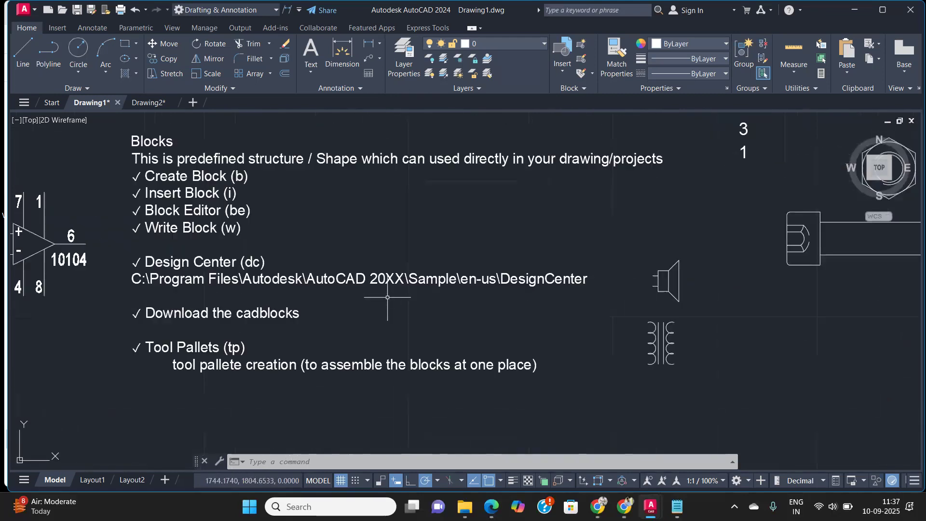
Step: Read through the Blocks notes list, including Download the cadblocks and Tool Pallets
{"action": "middle_click_drag", "start_coordinate": [727, 275], "coordinate": [293, 258]}
{"action": "scroll", "coordinate": [558, 239], "scroll_direction": "down", "scroll_amount": 2}
{"action": "middle_click_drag", "start_coordinate": [544, 244], "coordinate": [366, 293]}
{"action": "middle_click_drag", "start_coordinate": [569, 252], "coordinate": [919, 255]}
{"action": "middle_click_drag", "start_coordinate": [434, 368], "coordinate": [510, 308]}
{"action": "scroll", "coordinate": [349, 276], "scroll_direction": "up", "scroll_amount": 4}
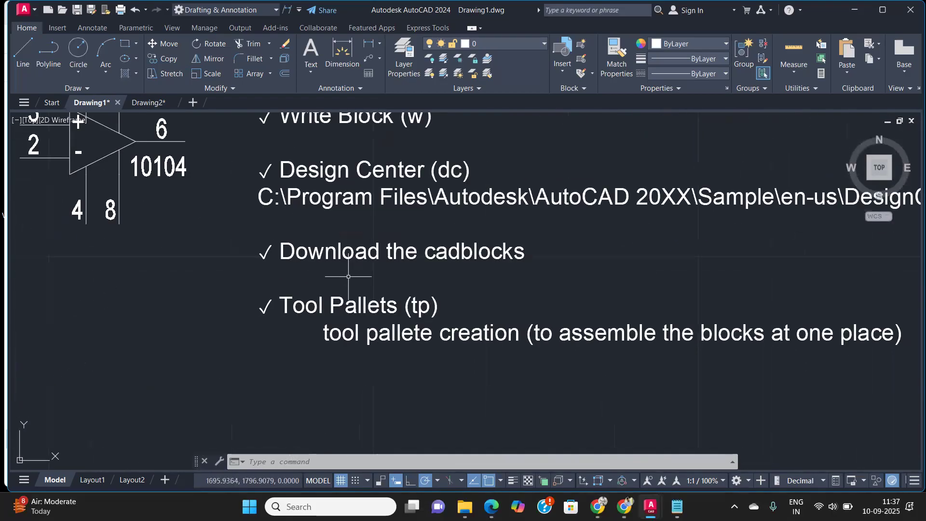
{"action": "scroll", "coordinate": [471, 254], "scroll_direction": "up", "scroll_amount": 2}
{"action": "scroll", "coordinate": [472, 251], "scroll_direction": "down", "scroll_amount": 2}
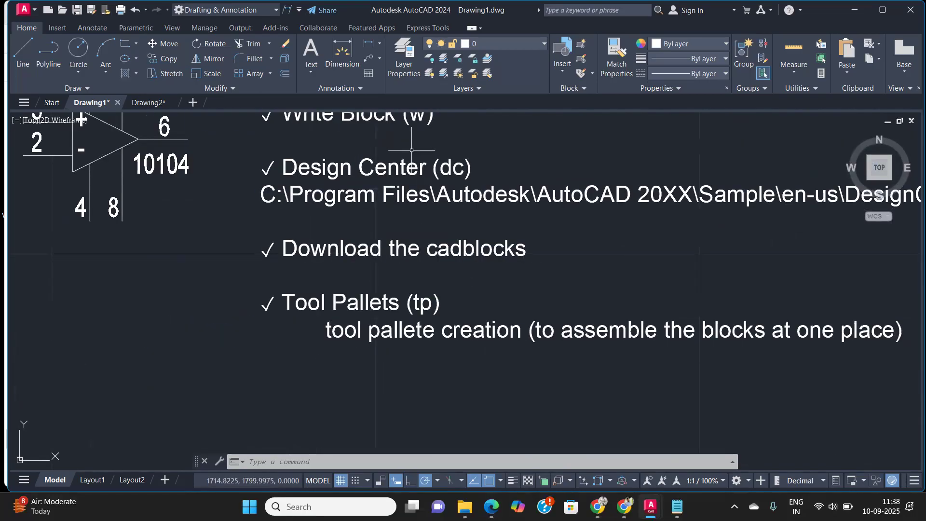
{"action": "scroll", "coordinate": [391, 254], "scroll_direction": "up", "scroll_amount": 2}
{"action": "scroll", "coordinate": [393, 253], "scroll_direction": "down", "scroll_amount": 4}
{"action": "middle_click_drag", "start_coordinate": [392, 251], "coordinate": [319, 455]}
{"action": "scroll", "coordinate": [296, 369], "scroll_direction": "up", "scroll_amount": 2}
{"action": "scroll", "coordinate": [298, 375], "scroll_direction": "up", "scroll_amount": 2}
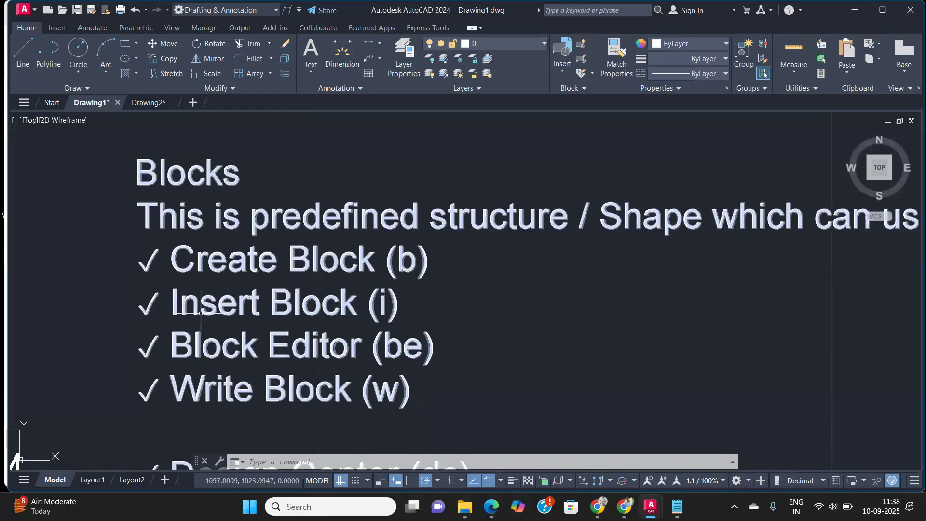
{"action": "scroll", "coordinate": [290, 247], "scroll_direction": "down", "scroll_amount": 6}
{"action": "middle_click_drag", "start_coordinate": [322, 268], "coordinate": [375, 239]}
{"action": "scroll", "coordinate": [381, 251], "scroll_direction": "up", "scroll_amount": 6}
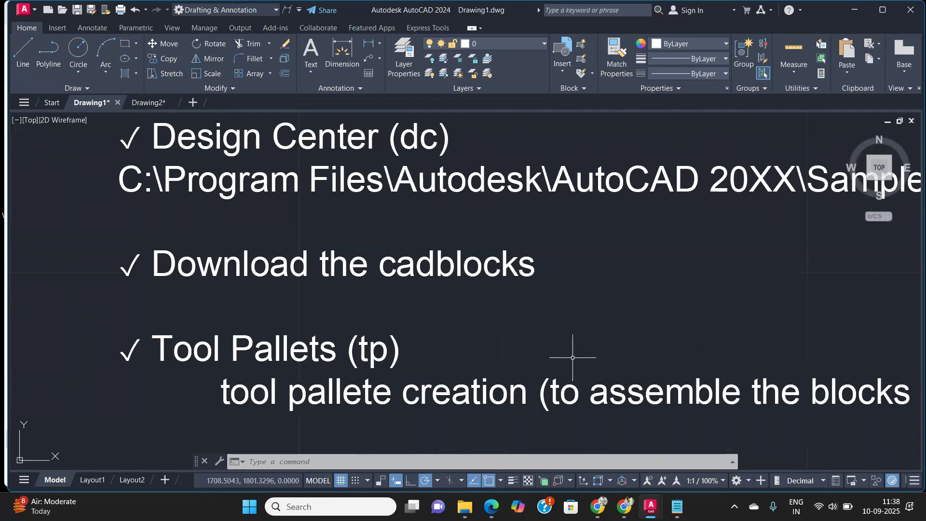
Step: Switch to Chrome, open a new tab and dismiss the Restore pages prompt
{"action": "mouse_move", "coordinate": [624, 506]}
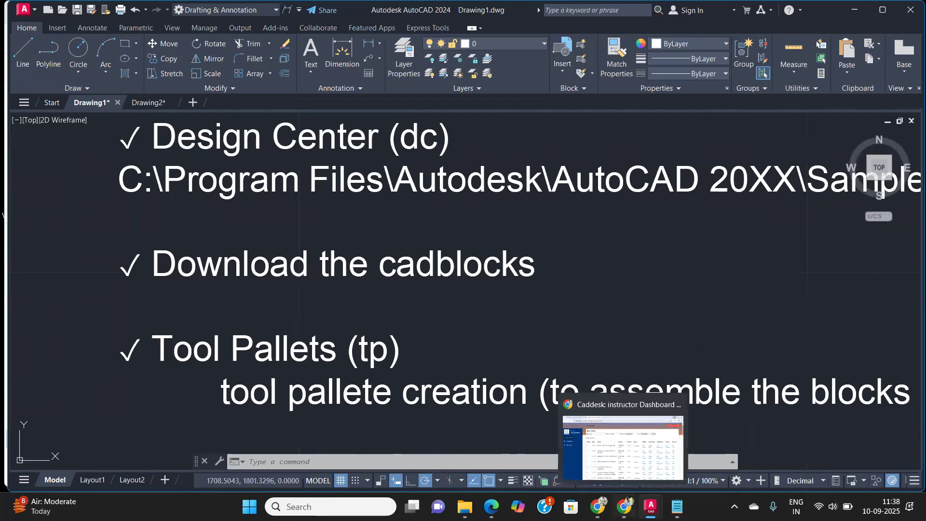
{"action": "left_click", "coordinate": [622, 446]}
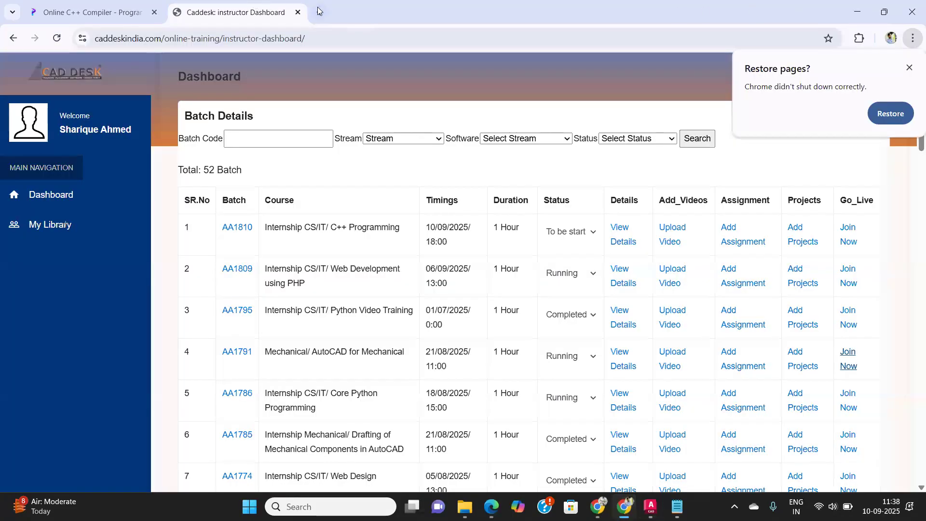
{"action": "left_click", "coordinate": [318, 10]}
{"action": "left_click", "coordinate": [911, 69]}
Step: Search the web for free CAD block downloads and open the DWG models site
{"action": "left_click", "coordinate": [337, 250]}
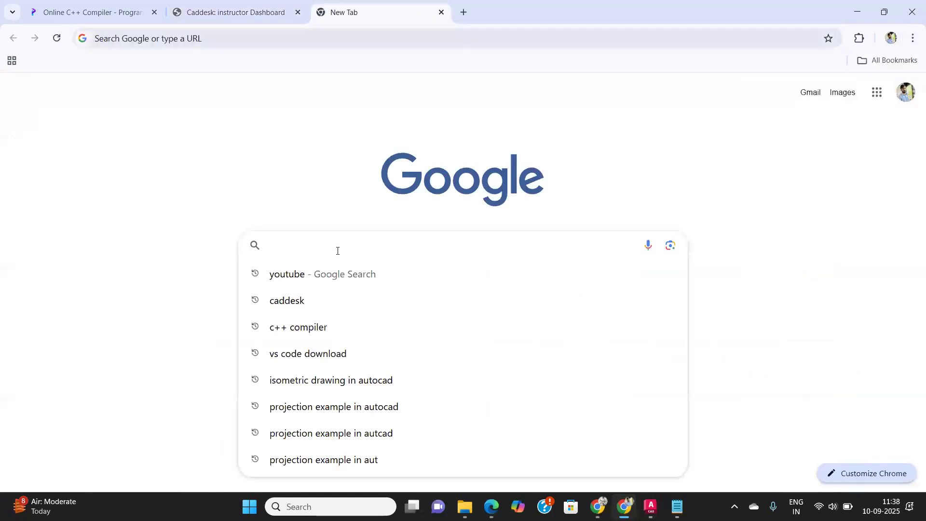
{"action": "type", "text": "cad"}
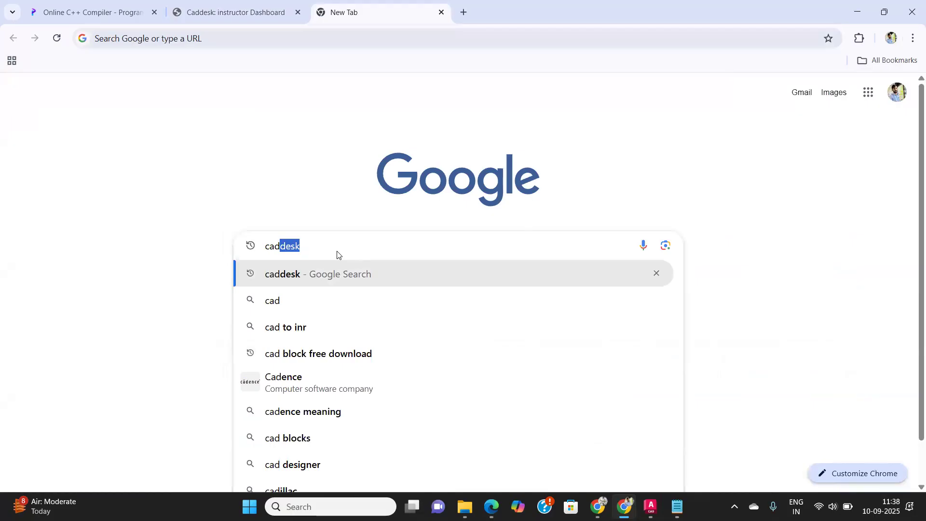
{"action": "type", "text": "bloa"}
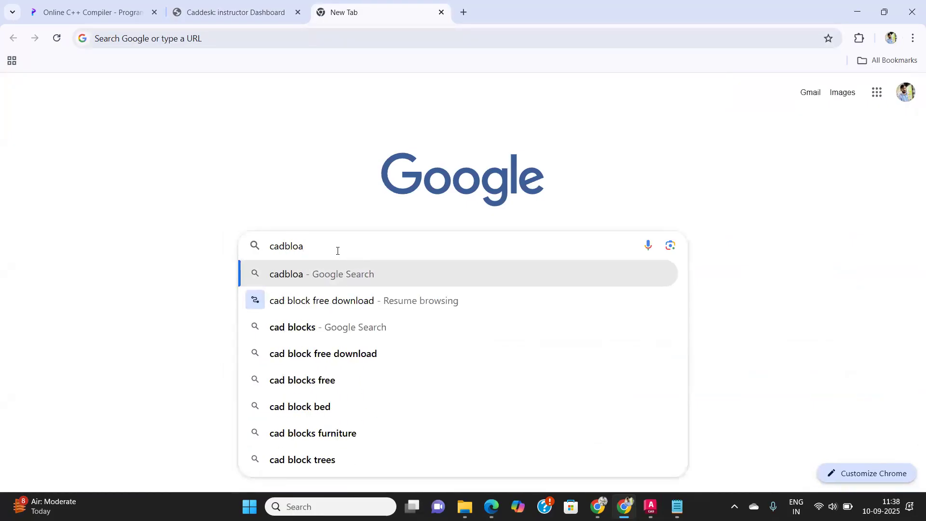
{"action": "key", "text": "Down"}
{"action": "key", "text": "Down"}
{"action": "key", "text": "Down"}
{"action": "key", "text": "Return"}
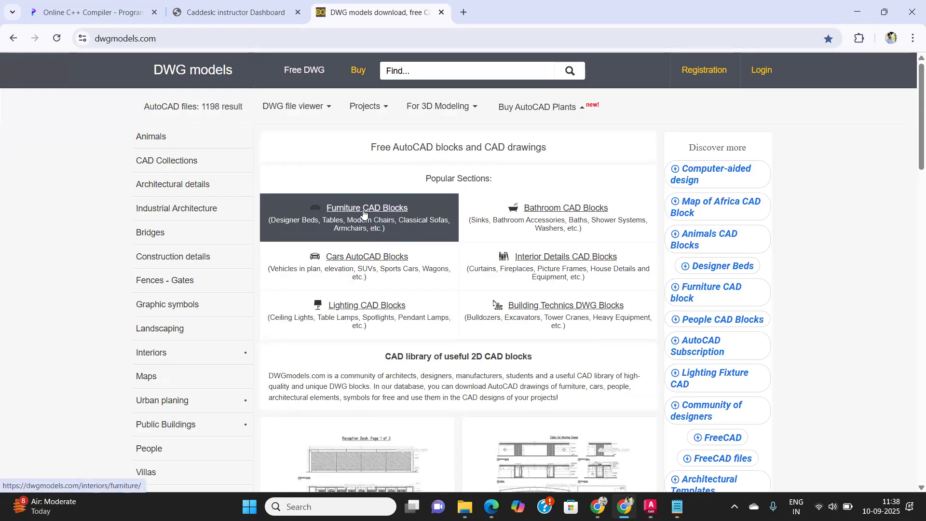
Step: Browse the free AutoCAD blocks listed on the DWG models homepage
{"action": "scroll", "coordinate": [449, 313], "scroll_direction": "down", "scroll_amount": 5}
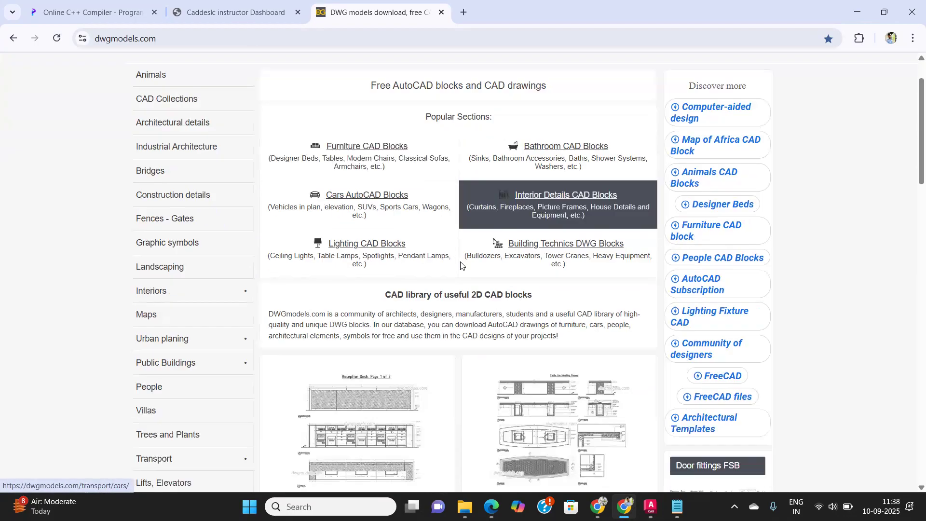
{"action": "scroll", "coordinate": [437, 277], "scroll_direction": "down", "scroll_amount": 4}
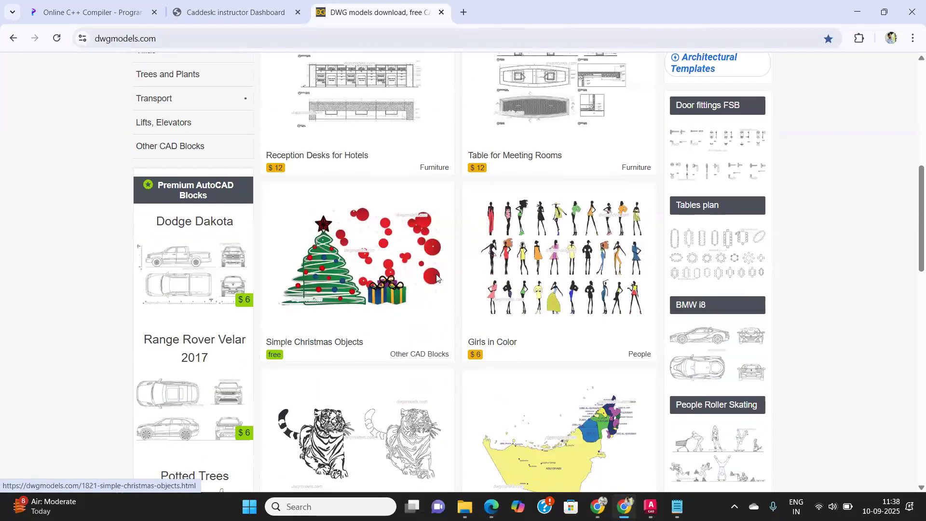
{"action": "scroll", "coordinate": [367, 309], "scroll_direction": "down", "scroll_amount": 5}
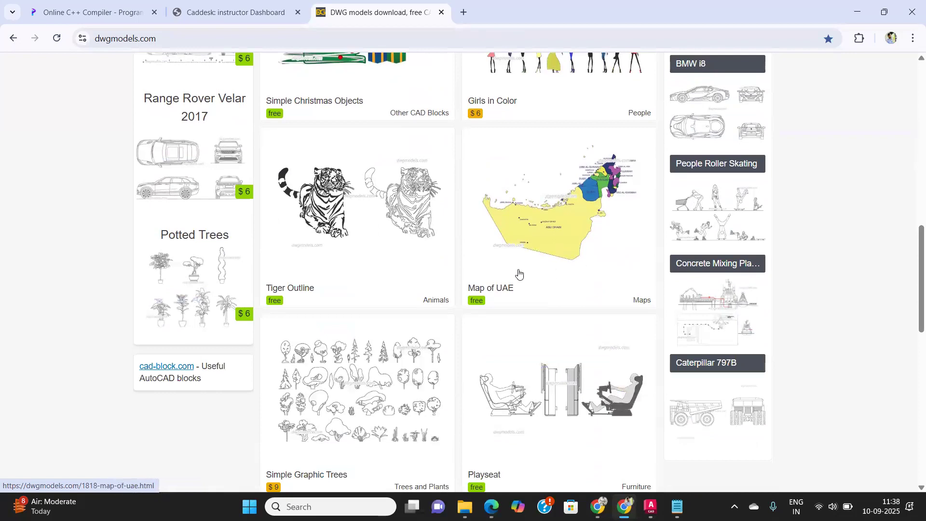
{"action": "scroll", "coordinate": [516, 270], "scroll_direction": "down", "scroll_amount": 3}
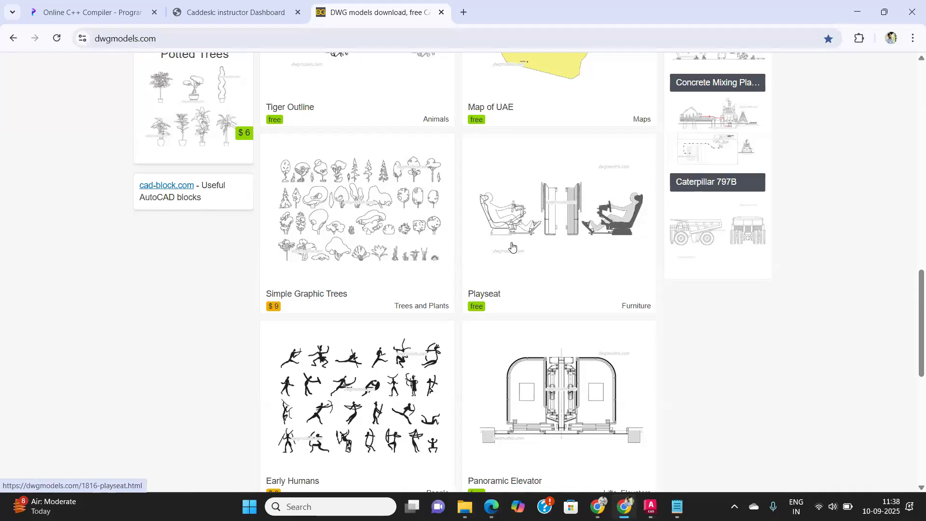
{"action": "scroll", "coordinate": [513, 247], "scroll_direction": "down", "scroll_amount": 3}
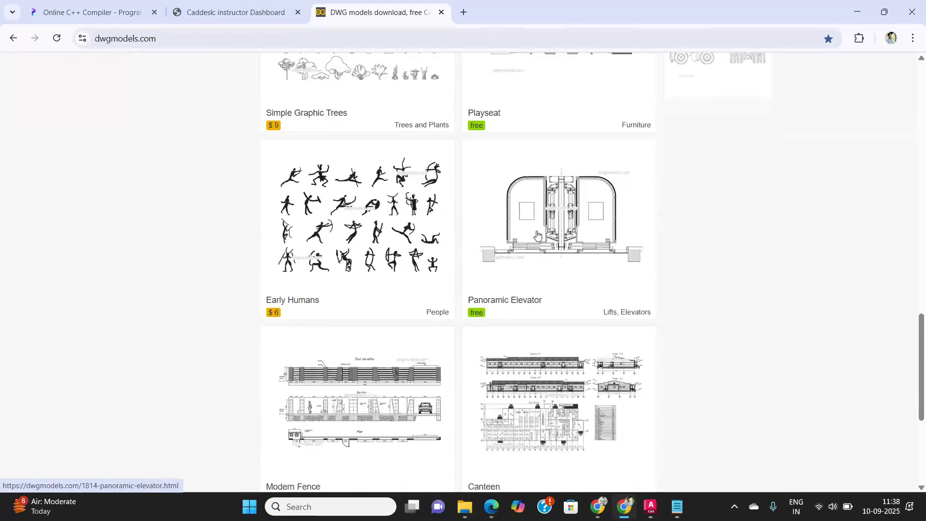
{"action": "scroll", "coordinate": [537, 235], "scroll_direction": "down", "scroll_amount": 3}
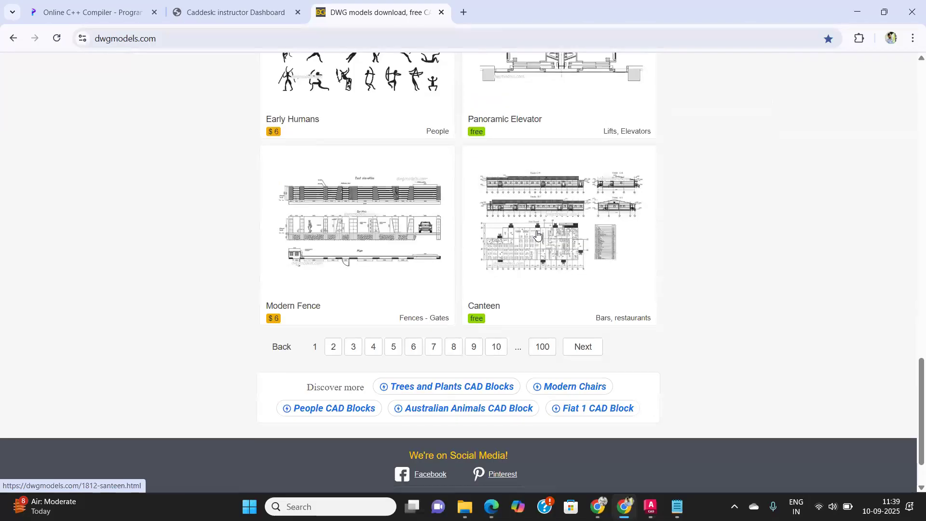
Step: Open the free Panoramic Elevator block page and review its download details
{"action": "scroll", "coordinate": [537, 235], "scroll_direction": "up", "scroll_amount": 2}
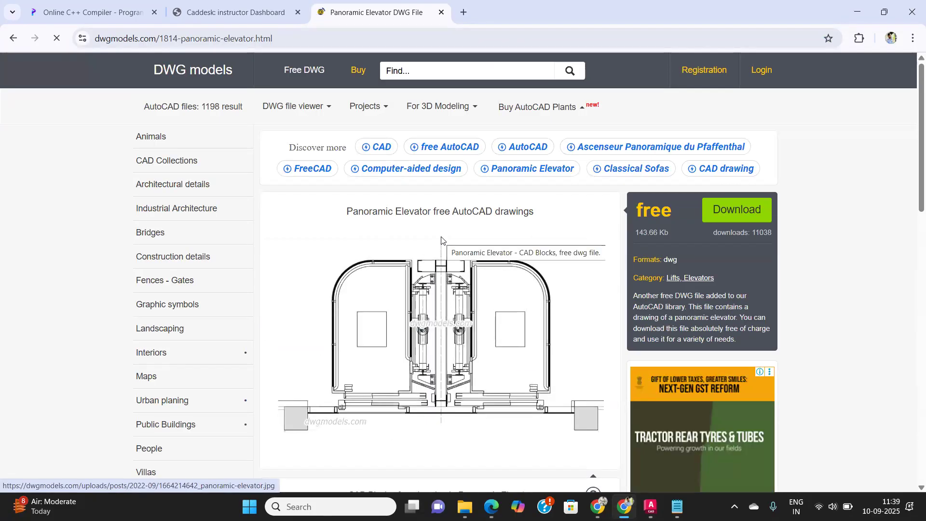
{"action": "scroll", "coordinate": [442, 240], "scroll_direction": "down", "scroll_amount": 7}
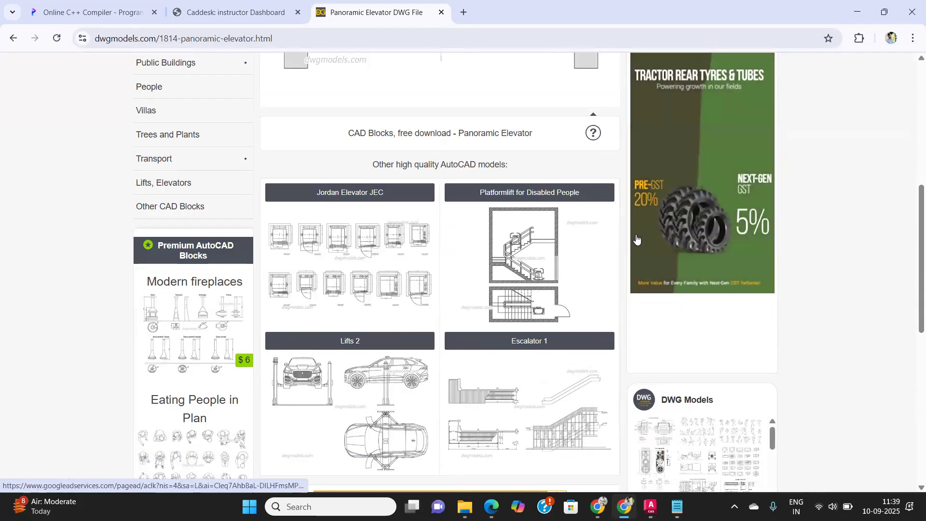
{"action": "scroll", "coordinate": [523, 267], "scroll_direction": "down", "scroll_amount": 3}
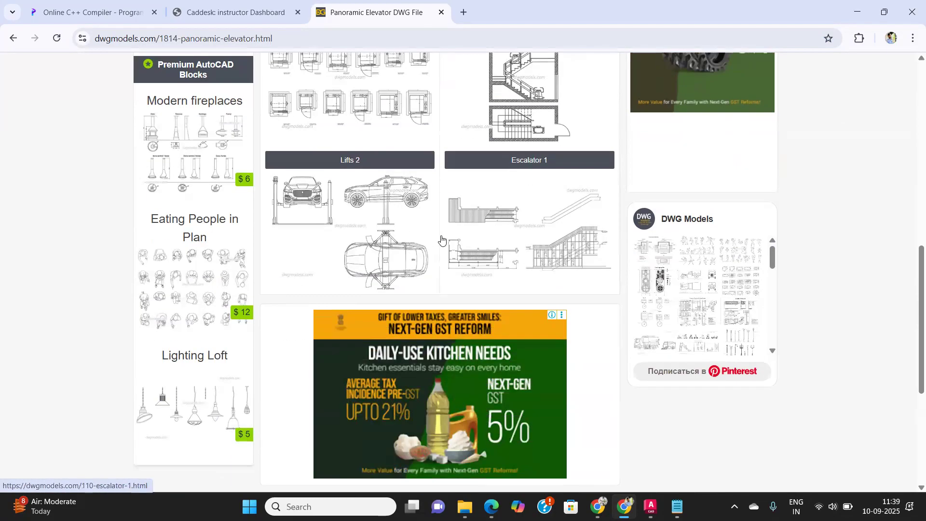
{"action": "scroll", "coordinate": [370, 240], "scroll_direction": "up", "scroll_amount": 1}
{"action": "scroll", "coordinate": [370, 240], "scroll_direction": "up", "scroll_amount": 8}
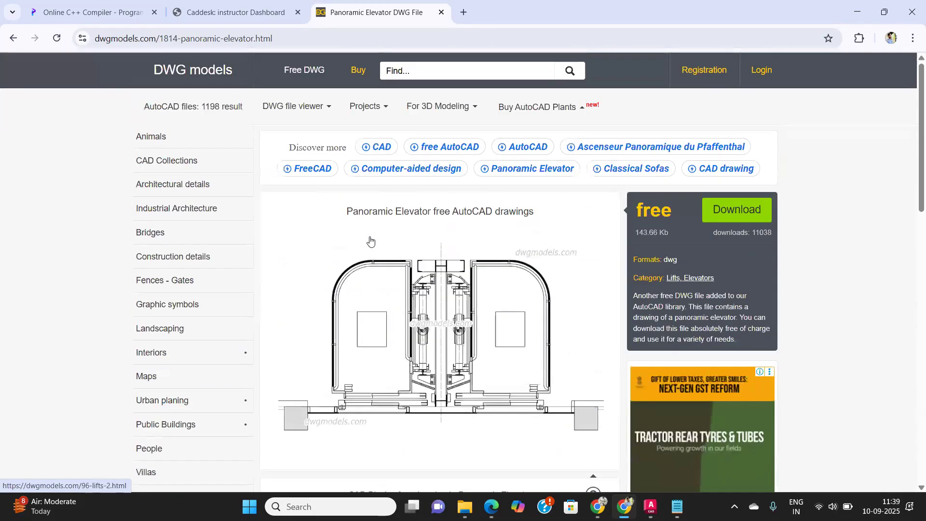
Step: Return to the DWG models homepage list and open the free Playseat block page
{"action": "key", "text": "alt+Left"}
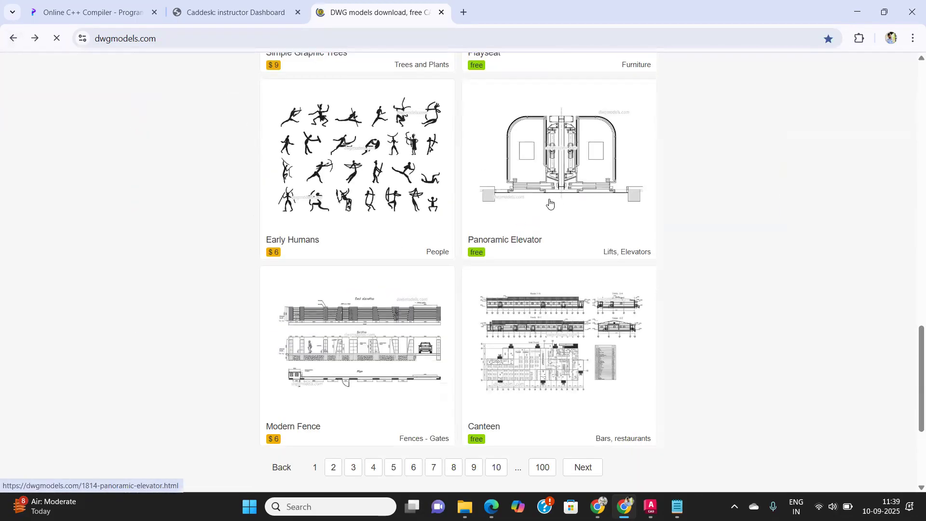
{"action": "scroll", "coordinate": [550, 203], "scroll_direction": "up", "scroll_amount": 5}
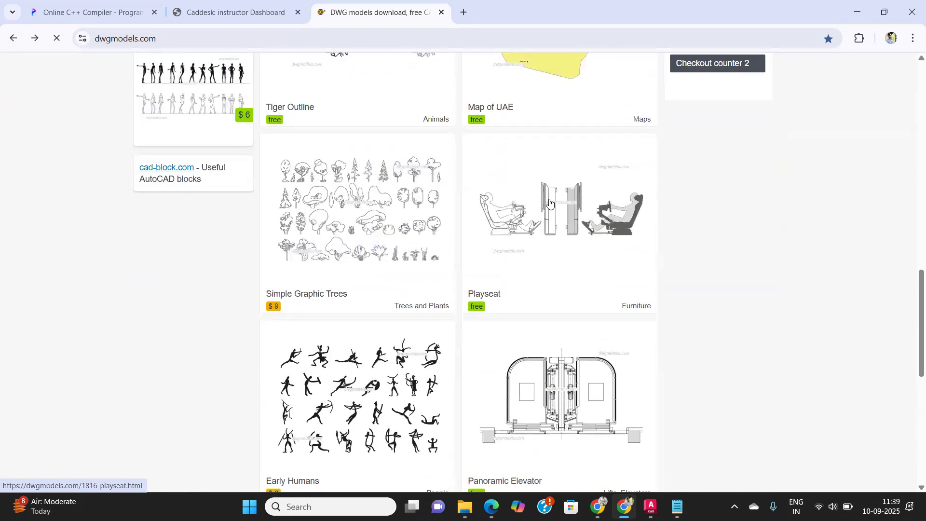
{"action": "left_click", "coordinate": [573, 227]}
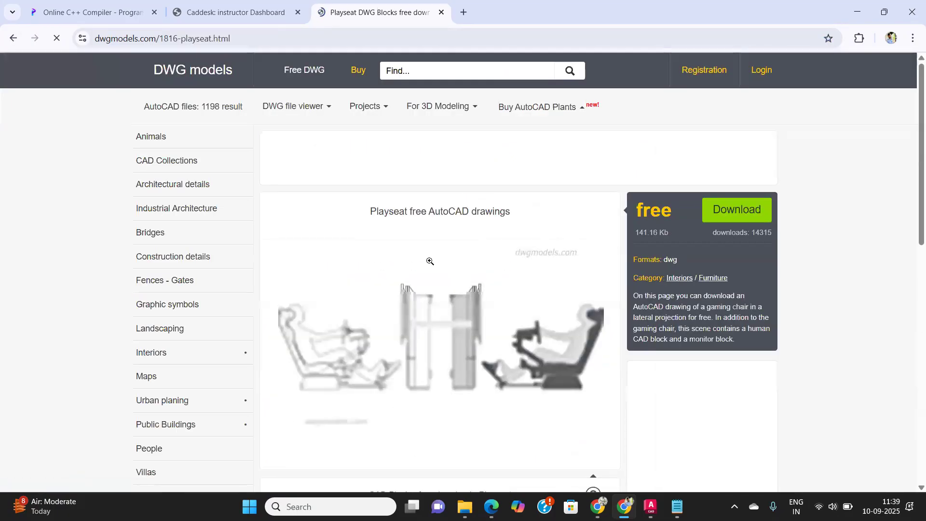
Step: Scroll through the Playseat page to review its description and related AutoCAD models
{"action": "scroll", "coordinate": [443, 253], "scroll_direction": "down", "scroll_amount": 6}
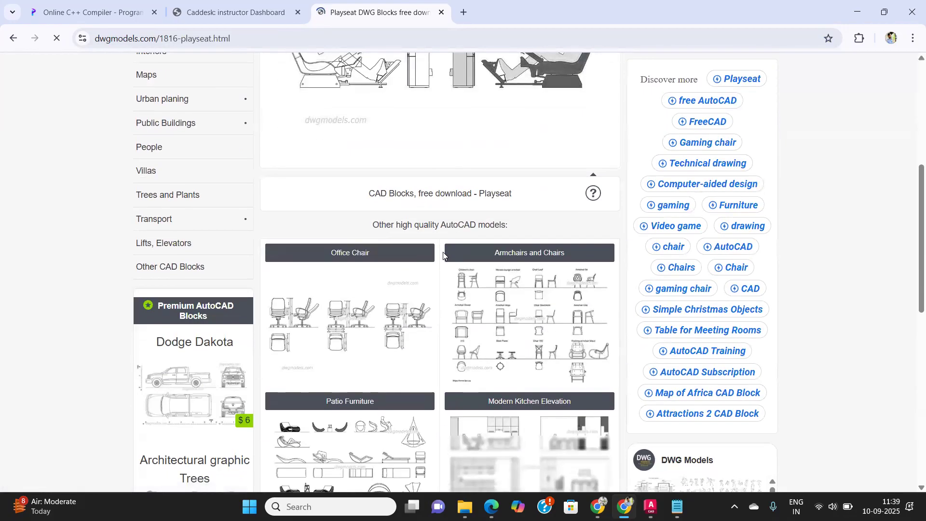
{"action": "scroll", "coordinate": [443, 251], "scroll_direction": "down", "scroll_amount": 3}
{"action": "scroll", "coordinate": [444, 256], "scroll_direction": "down", "scroll_amount": 3}
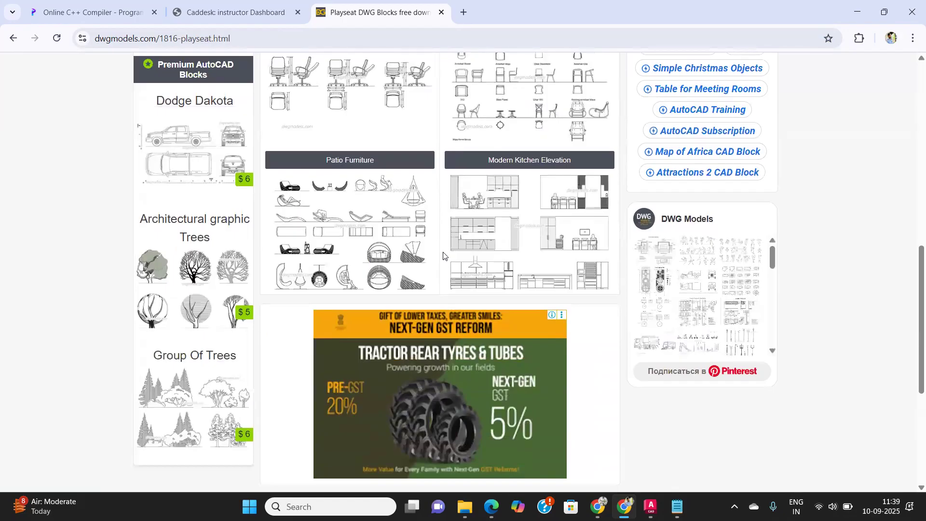
{"action": "scroll", "coordinate": [363, 213], "scroll_direction": "up", "scroll_amount": 6}
{"action": "scroll", "coordinate": [525, 169], "scroll_direction": "up", "scroll_amount": 1}
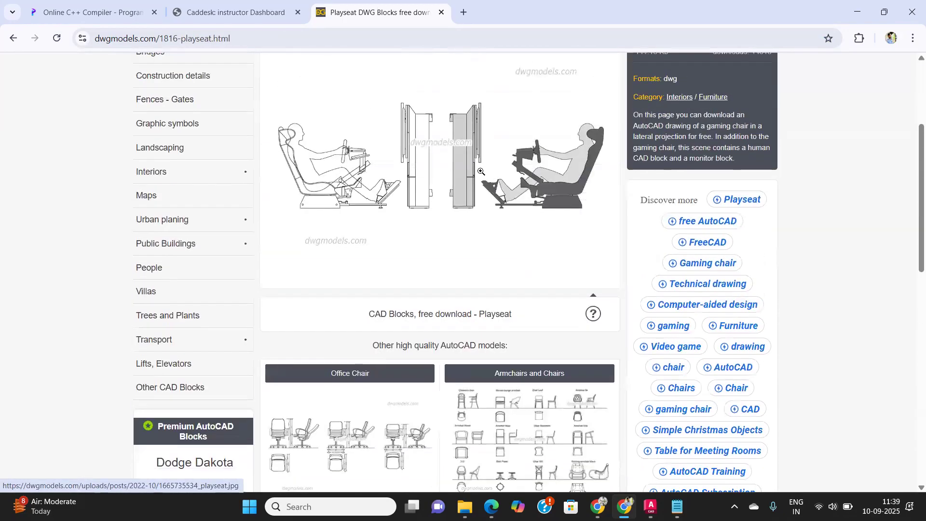
{"action": "scroll", "coordinate": [482, 172], "scroll_direction": "up", "scroll_amount": 2}
Step: Download the free Playseat DWG file and check it in the browser's download history
{"action": "left_click", "coordinate": [741, 150]}
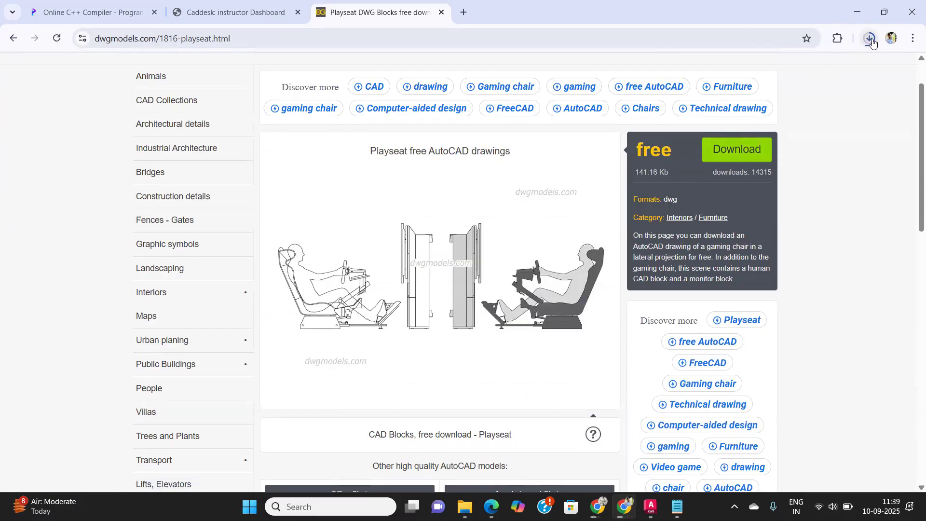
{"action": "left_click", "coordinate": [871, 40]}
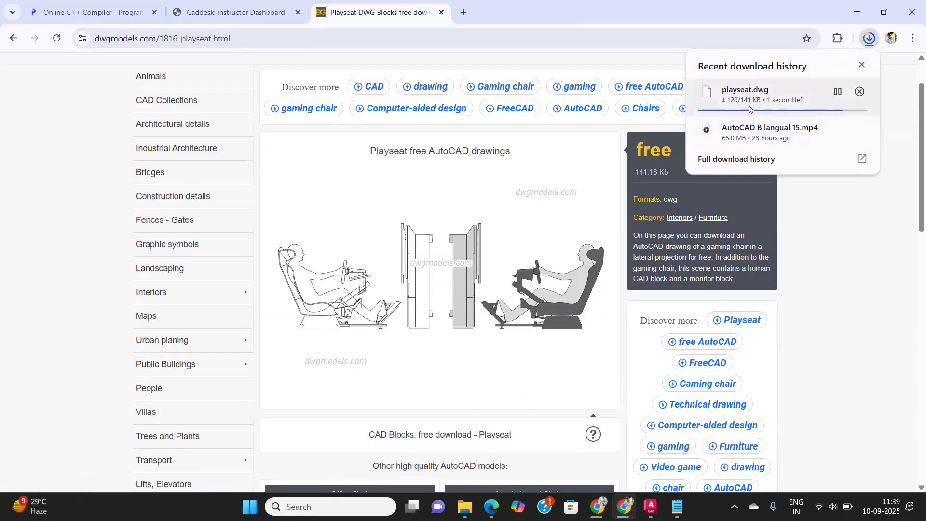
{"action": "left_click", "coordinate": [863, 65]}
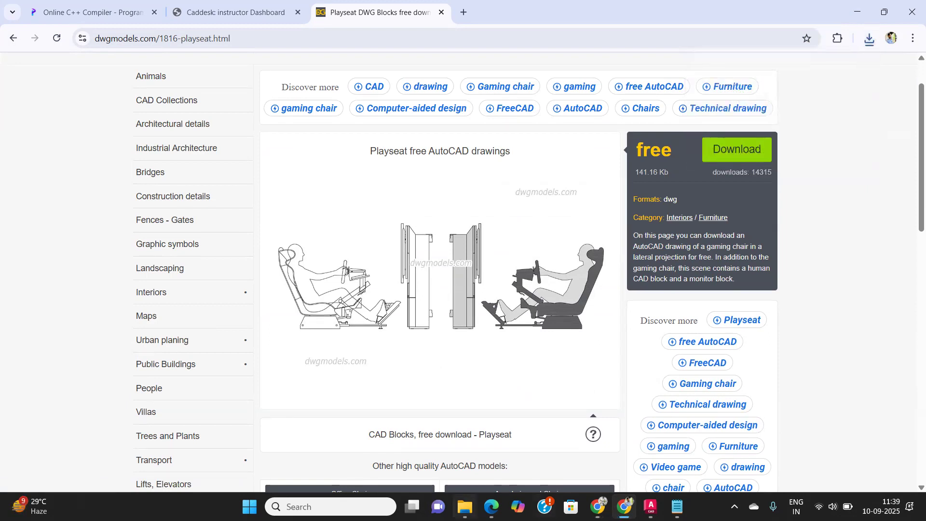
Step: Open the Downloads folder in File Explorer to locate playseat.dwg, then minimize the window
{"action": "left_click", "coordinate": [465, 506]}
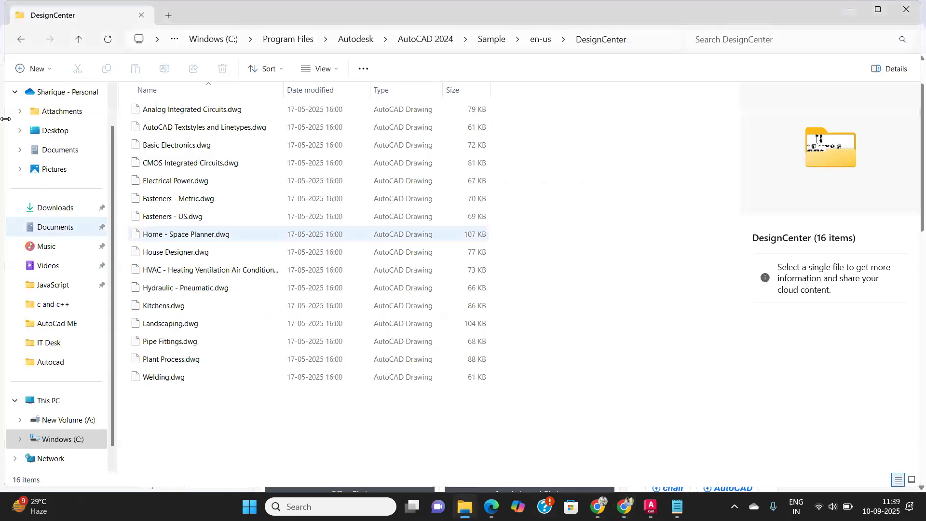
{"action": "left_click", "coordinate": [51, 206]}
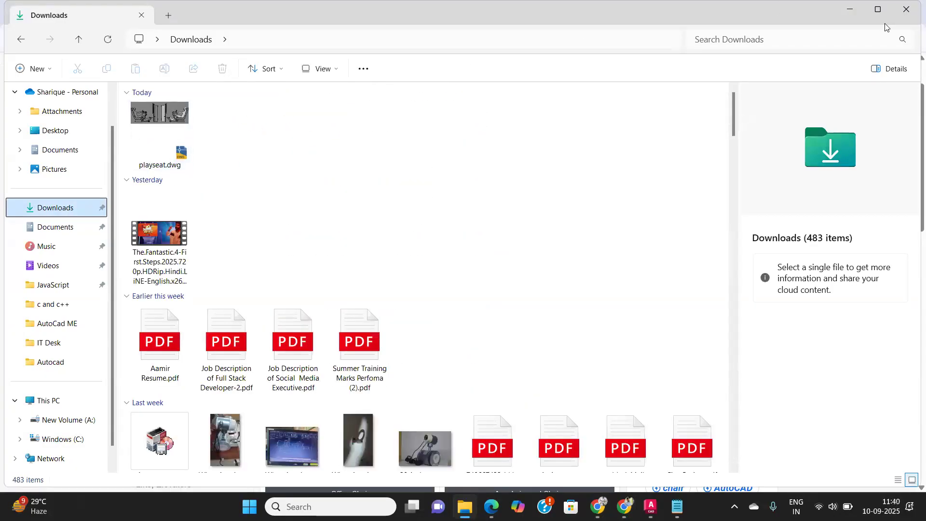
{"action": "left_click", "coordinate": [850, 10]}
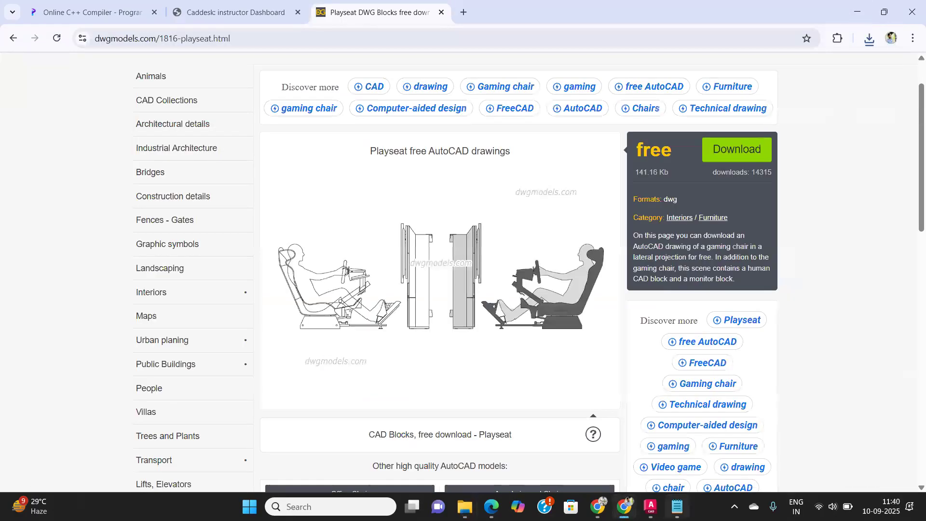
Step: Switch to AutoCAD, pan the drawing and repeat the Insert command to open the Blocks palette
{"action": "left_click", "coordinate": [610, 424]}
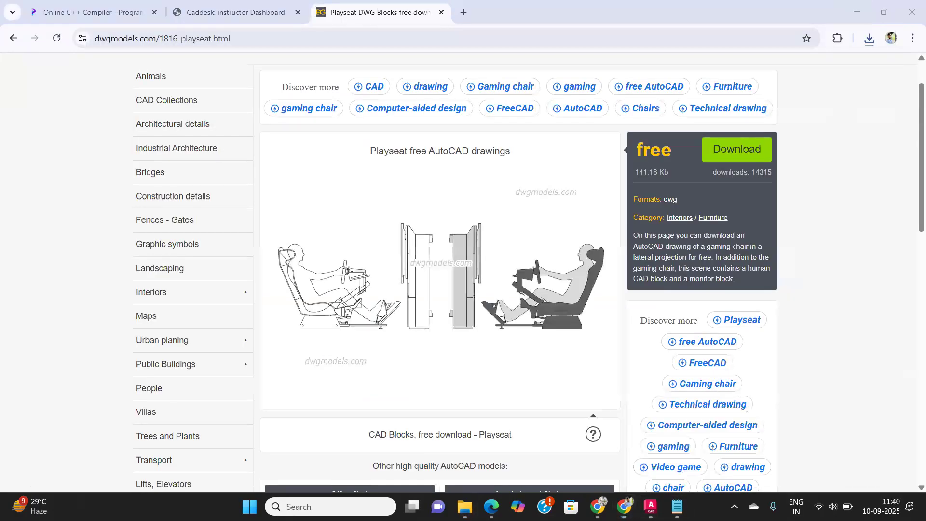
{"action": "scroll", "coordinate": [494, 196], "scroll_direction": "down", "scroll_amount": 5}
{"action": "middle_click_drag", "start_coordinate": [535, 238], "coordinate": [357, 281]}
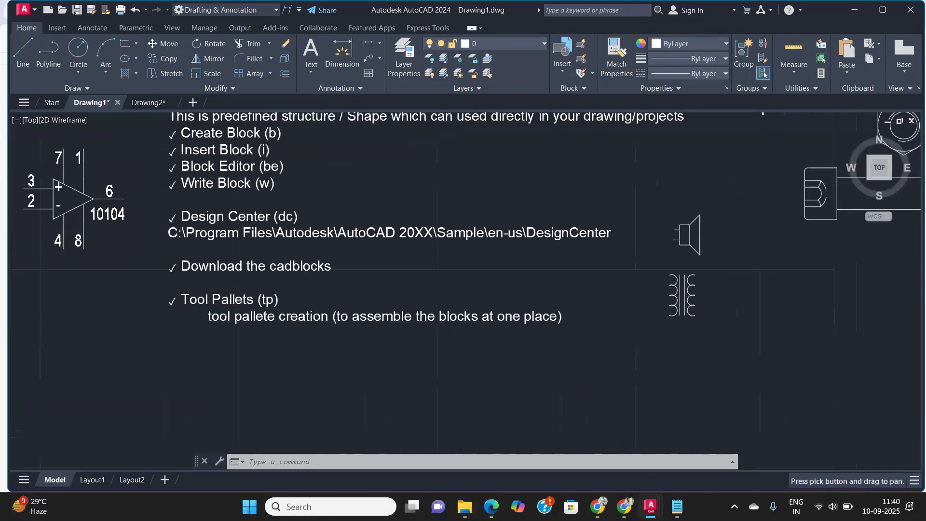
{"action": "mouse_move", "coordinate": [861, 344]}
{"action": "middle_mouse_down"}
{"action": "mouse_move", "coordinate": [496, 308]}
{"action": "mouse_move", "coordinate": [496, 276]}
{"action": "mouse_move", "coordinate": [398, 183]}
{"action": "mouse_move", "coordinate": [483, 194]}
{"action": "middle_mouse_up"}
{"action": "key", "text": "Return"}
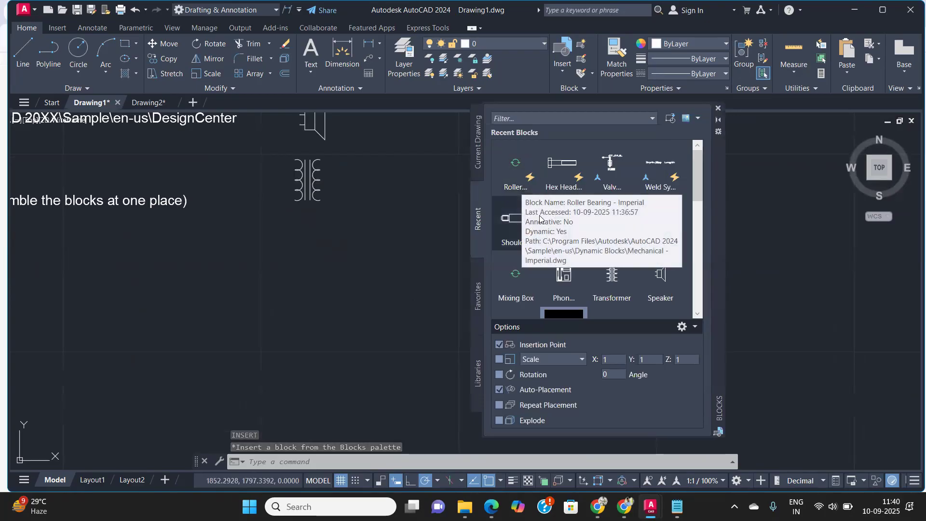
Step: Browse the Recent, Favorites, Libraries and Current Drawing tabs of the Blocks palette
{"action": "scroll", "coordinate": [604, 218], "scroll_direction": "down", "scroll_amount": 1}
{"action": "scroll", "coordinate": [604, 218], "scroll_direction": "down", "scroll_amount": 2}
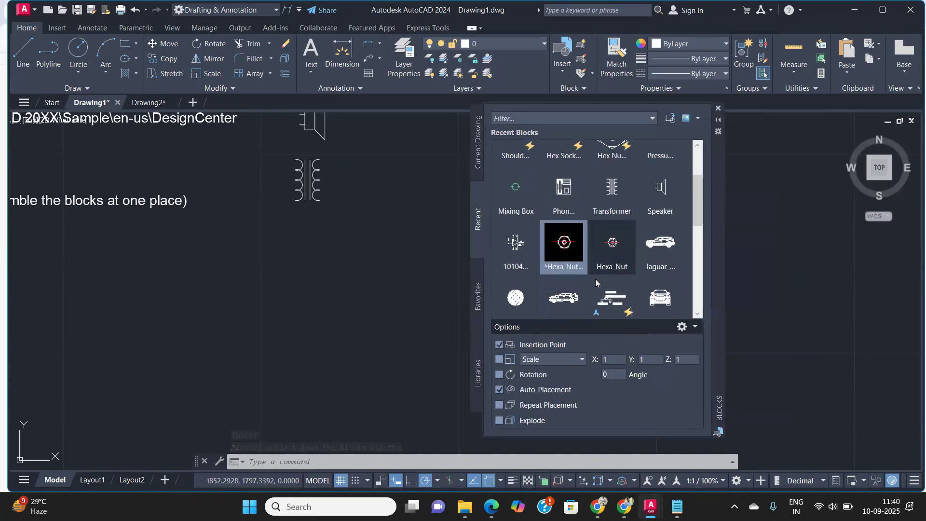
{"action": "scroll", "coordinate": [584, 251], "scroll_direction": "down", "scroll_amount": 1}
{"action": "scroll", "coordinate": [578, 251], "scroll_direction": "down", "scroll_amount": 3}
{"action": "scroll", "coordinate": [567, 244], "scroll_direction": "down", "scroll_amount": 2}
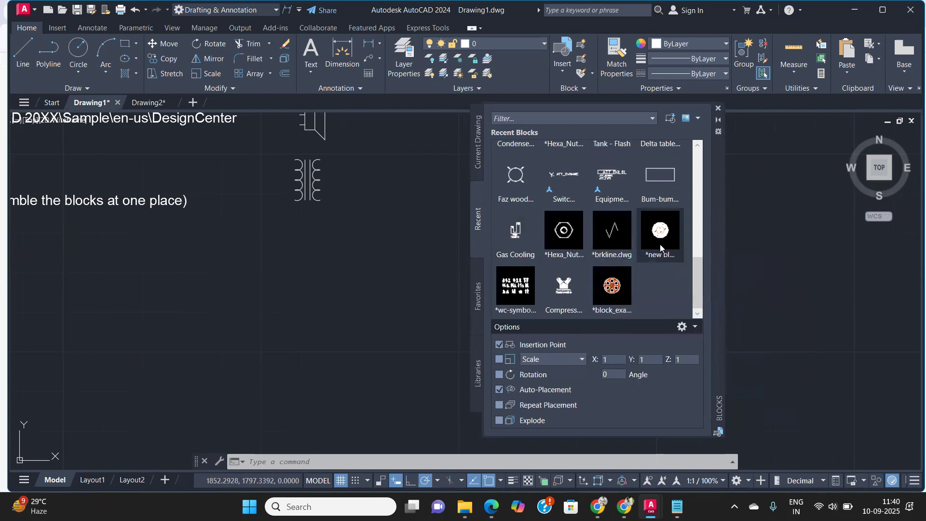
{"action": "left_click", "coordinate": [479, 160]}
{"action": "left_click", "coordinate": [482, 221]}
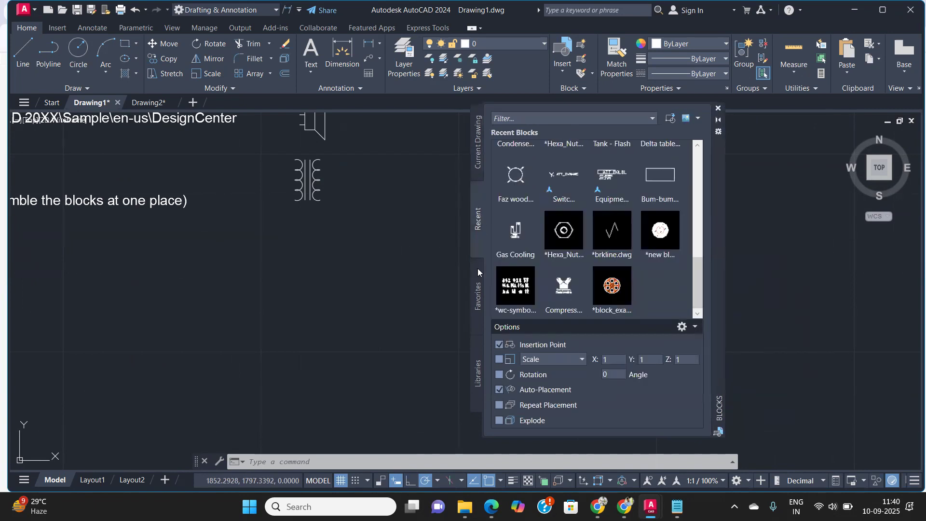
{"action": "left_click", "coordinate": [480, 302]}
{"action": "left_click", "coordinate": [476, 359]}
{"action": "left_click", "coordinate": [475, 295]}
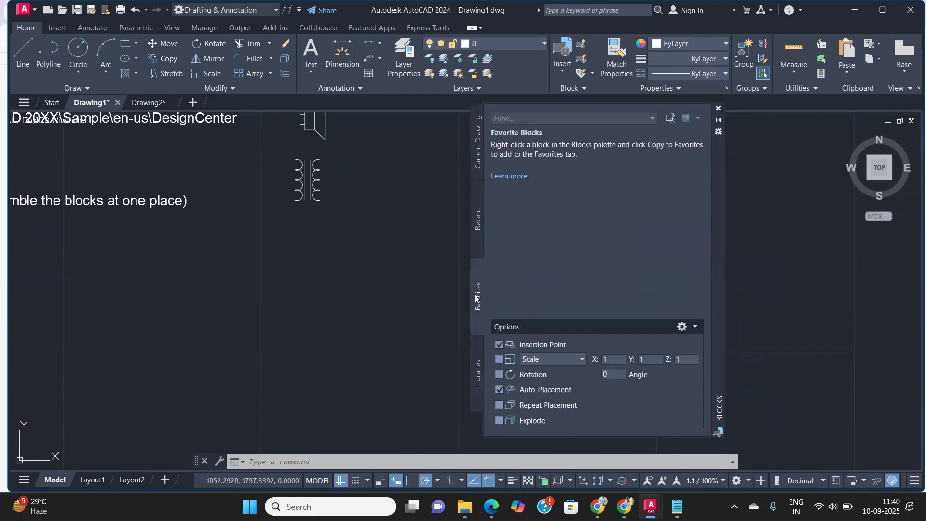
{"action": "left_click", "coordinate": [477, 226]}
{"action": "left_click", "coordinate": [479, 145]}
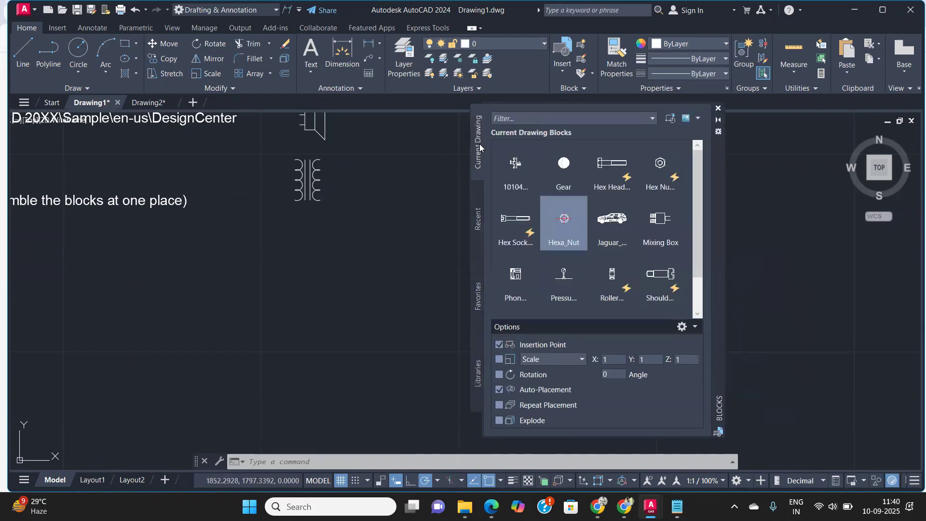
{"action": "left_click", "coordinate": [653, 119]}
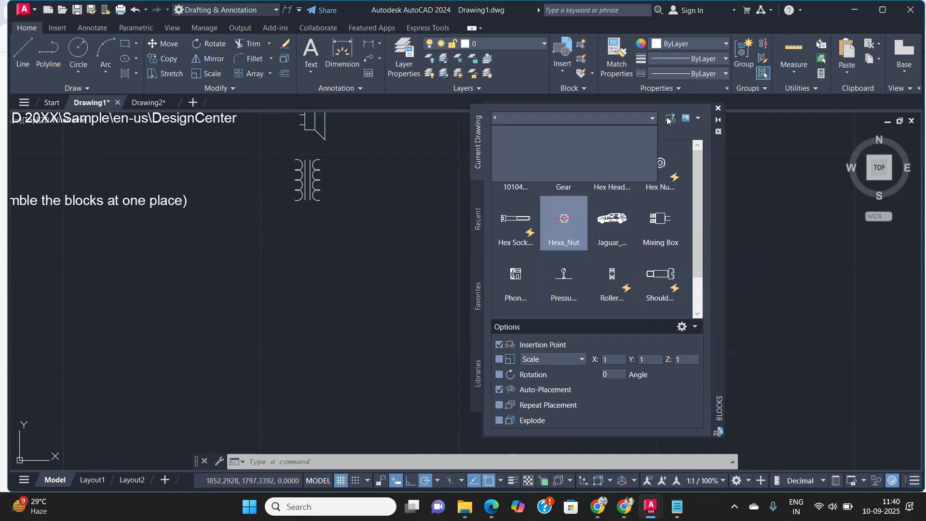
{"action": "left_click", "coordinate": [669, 120]}
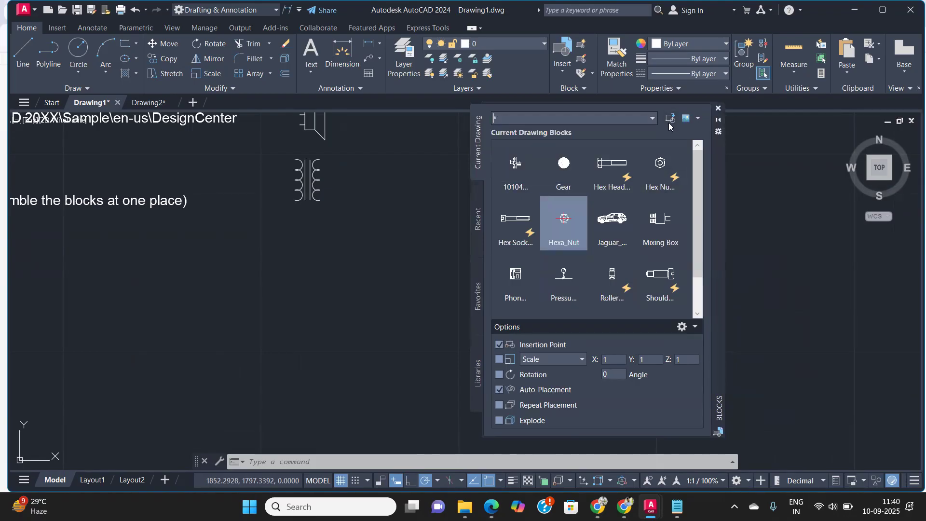
{"action": "left_click", "coordinate": [672, 119]}
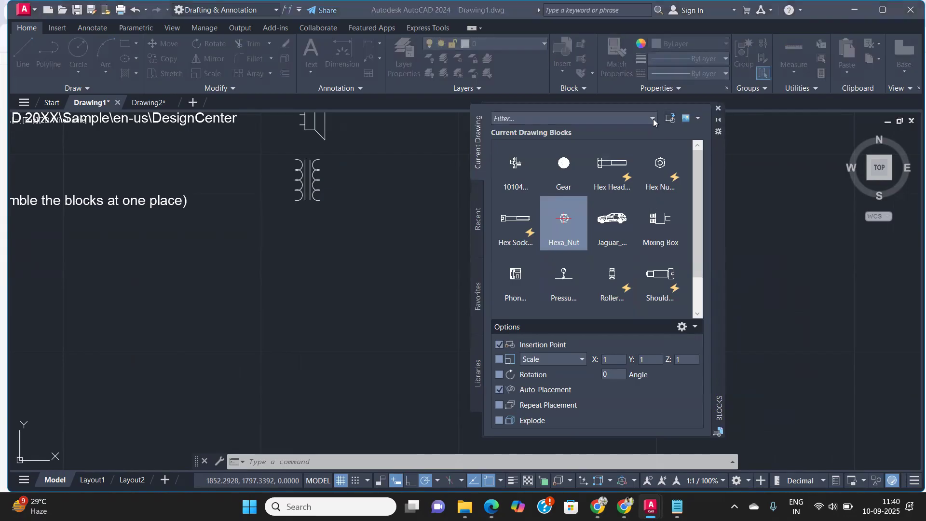
{"action": "left_click", "coordinate": [669, 118]}
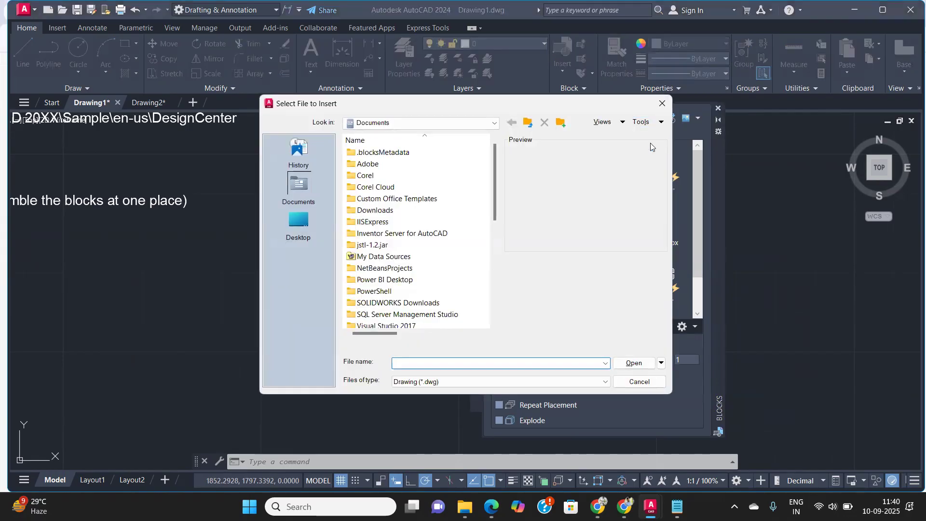
{"action": "left_click", "coordinate": [662, 103]}
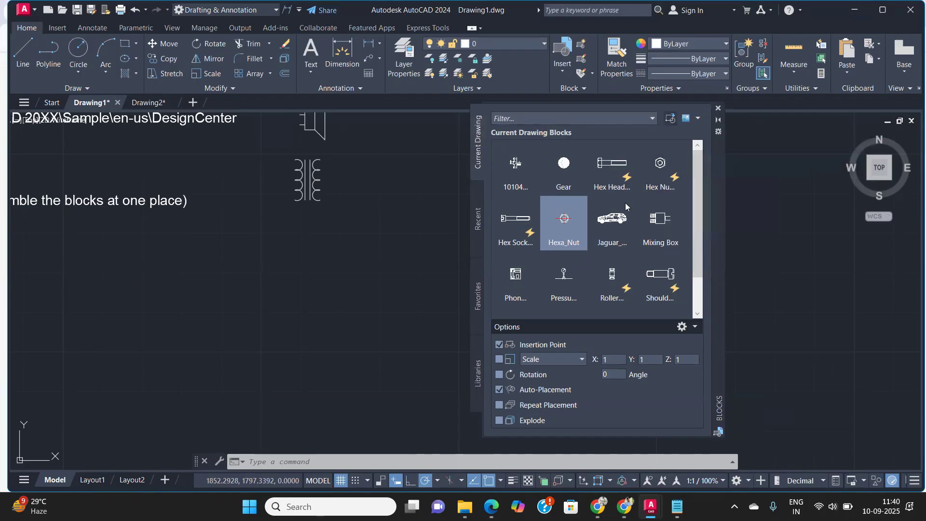
Step: Browse to the Downloads folder and open playseat.dwg to insert it into the drawing
{"action": "left_click", "coordinate": [671, 119]}
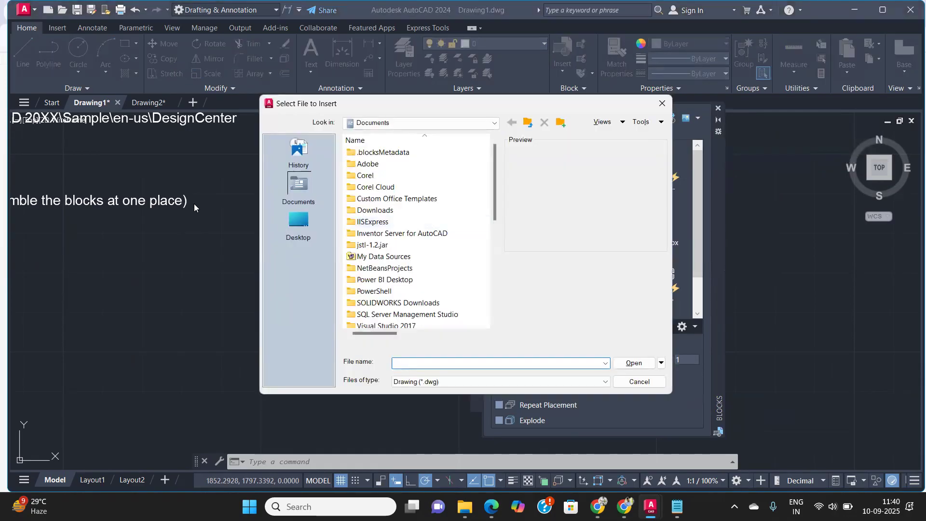
{"action": "left_click", "coordinate": [492, 122]}
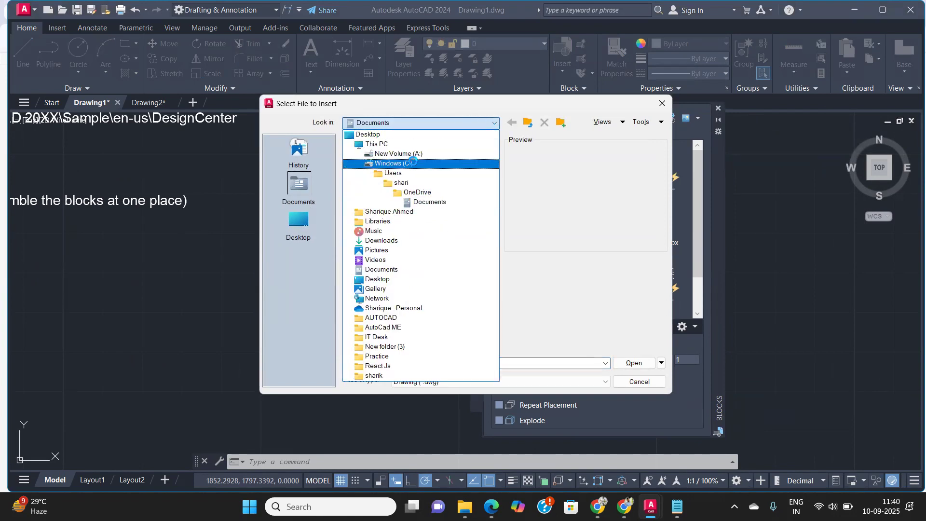
{"action": "left_click", "coordinate": [383, 241]}
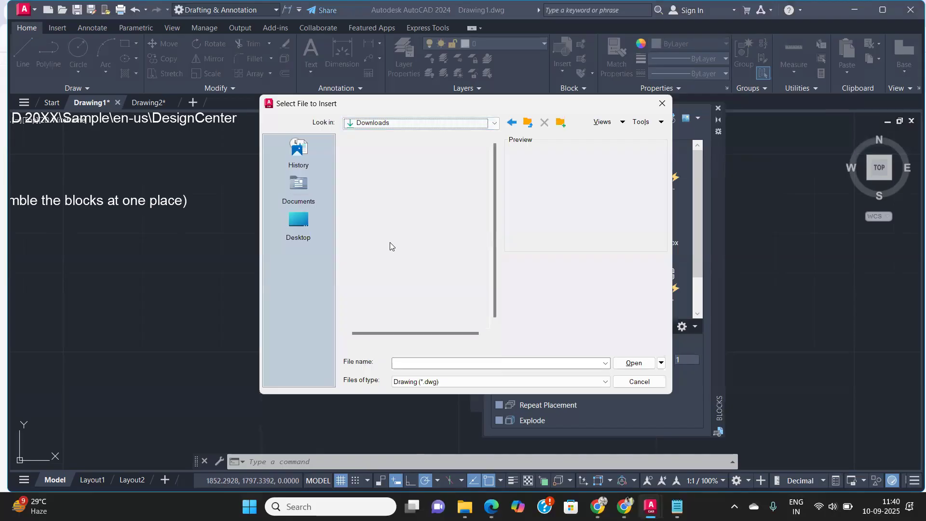
{"action": "left_click", "coordinate": [378, 165]}
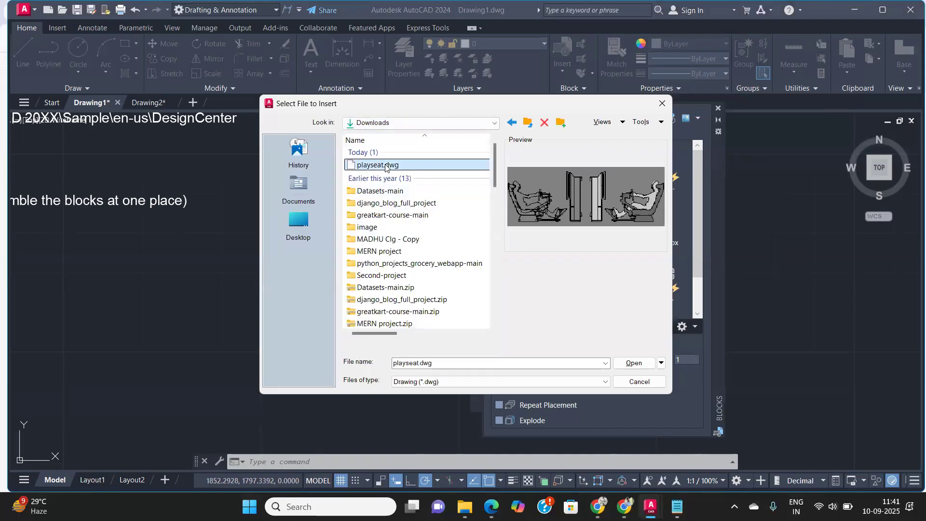
{"action": "left_click", "coordinate": [635, 363]}
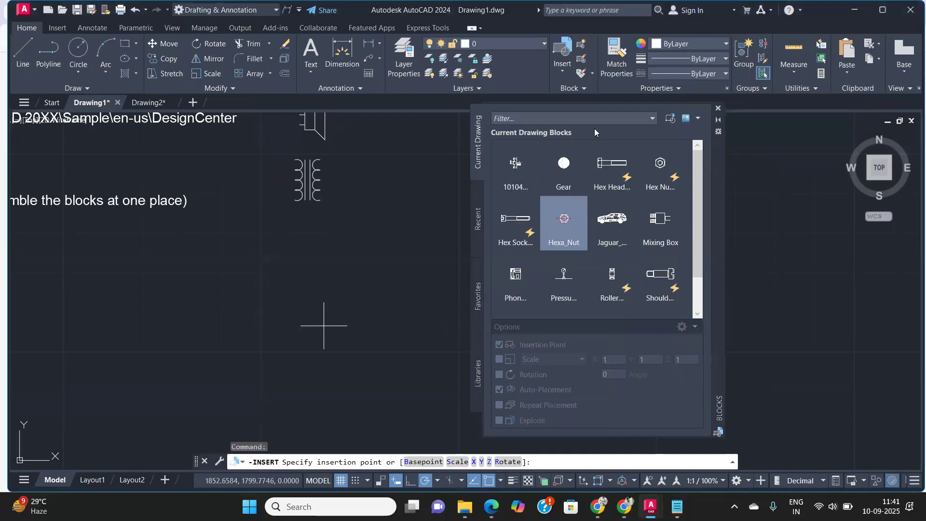
Step: Check the Recent and Current Drawing tabs of the Blocks palette for the new block
{"action": "left_click", "coordinate": [482, 220]}
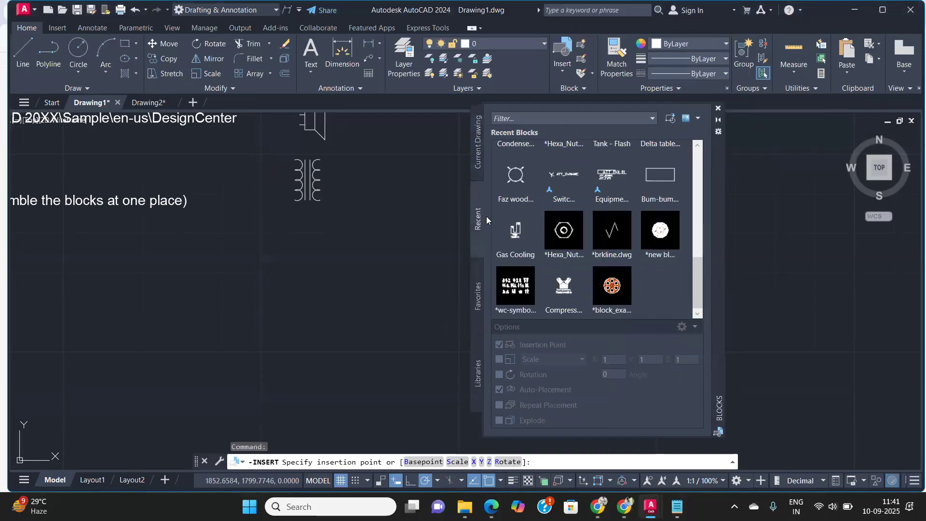
{"action": "scroll", "coordinate": [552, 205], "scroll_direction": "up", "scroll_amount": 5}
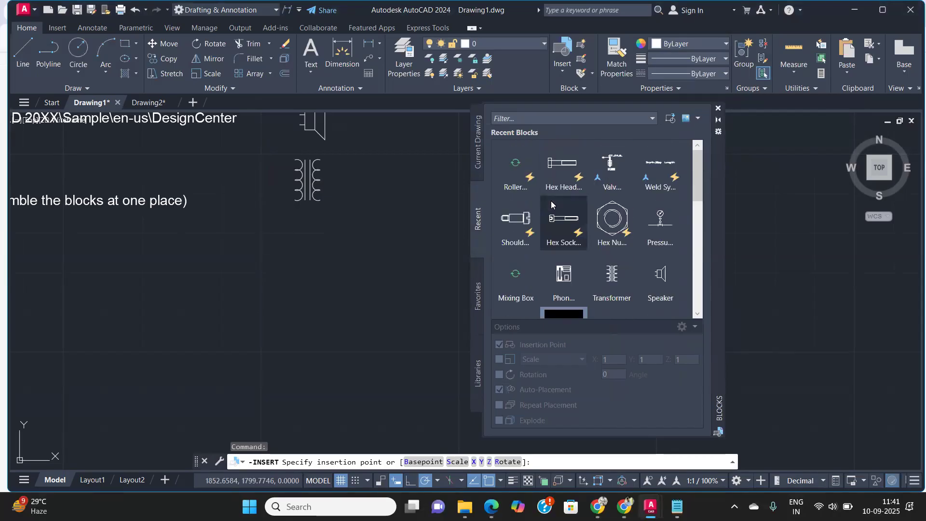
{"action": "left_click", "coordinate": [477, 160]}
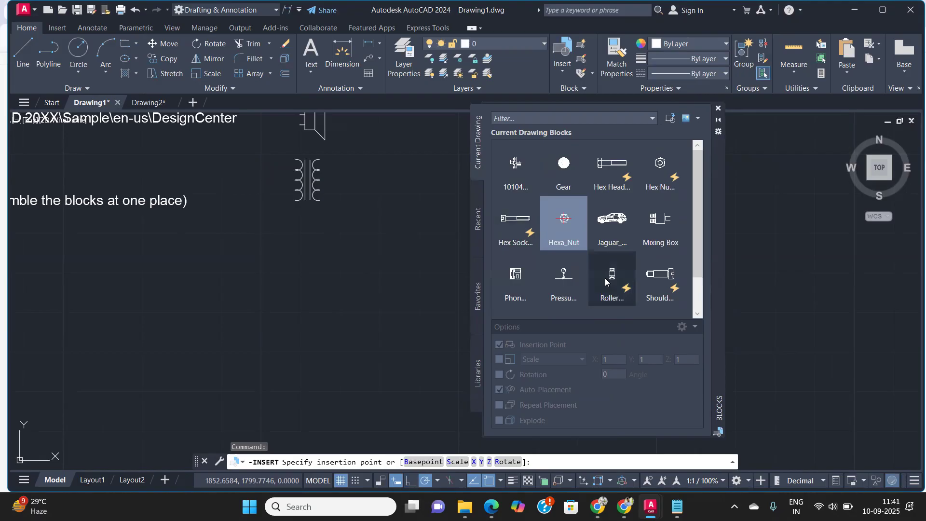
{"action": "mouse_move", "coordinate": [572, 246]}
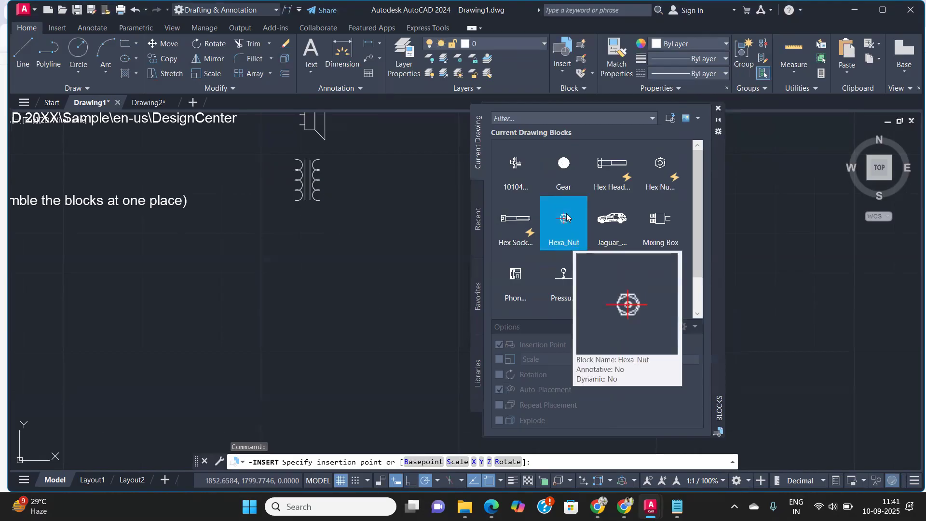
Step: Browse for playseat.dwg in the Downloads folder and insert it into the drawing at a picked point
{"action": "left_click", "coordinate": [669, 121]}
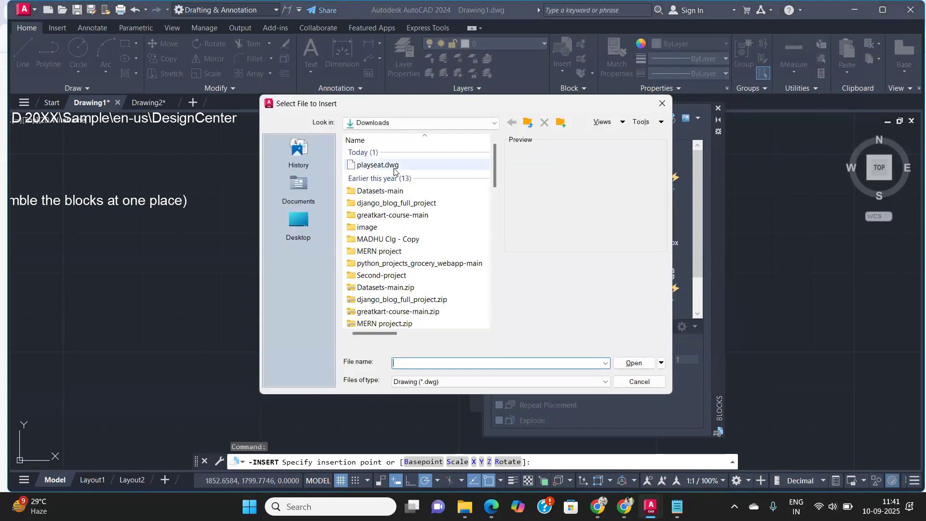
{"action": "left_click", "coordinate": [378, 165]}
{"action": "left_click", "coordinate": [635, 363]}
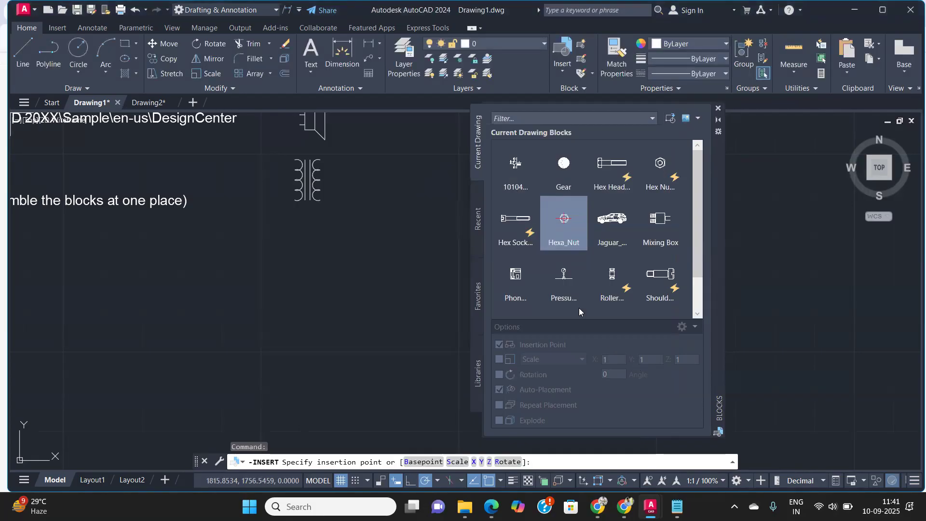
{"action": "left_click", "coordinate": [300, 290]}
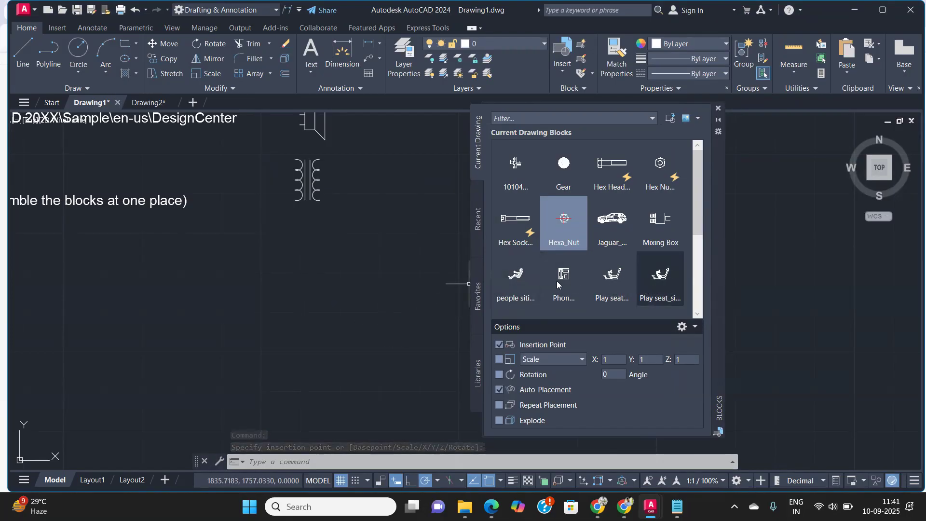
Step: Review the new blocks in the Current Drawing list and drag the people sitting block into the drawing
{"action": "scroll", "coordinate": [522, 223], "scroll_direction": "down", "scroll_amount": 1}
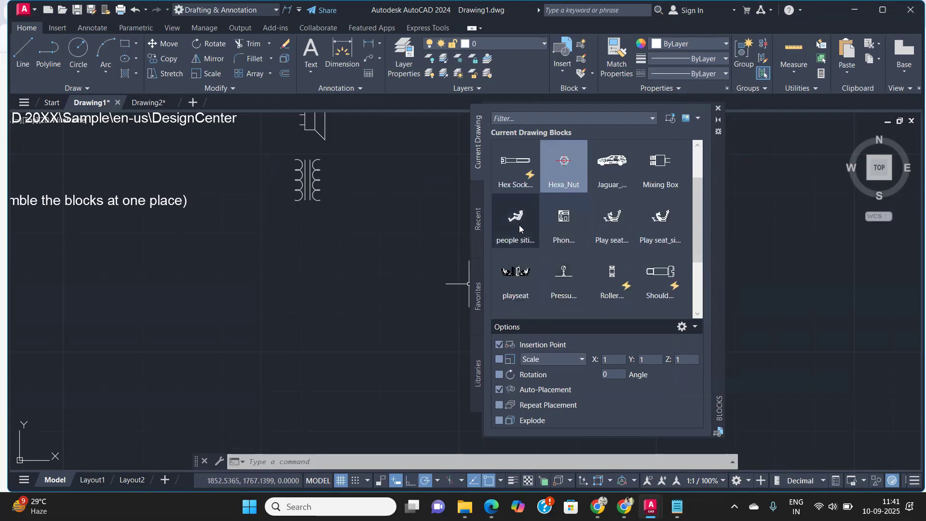
{"action": "scroll", "coordinate": [516, 225], "scroll_direction": "up", "scroll_amount": 1}
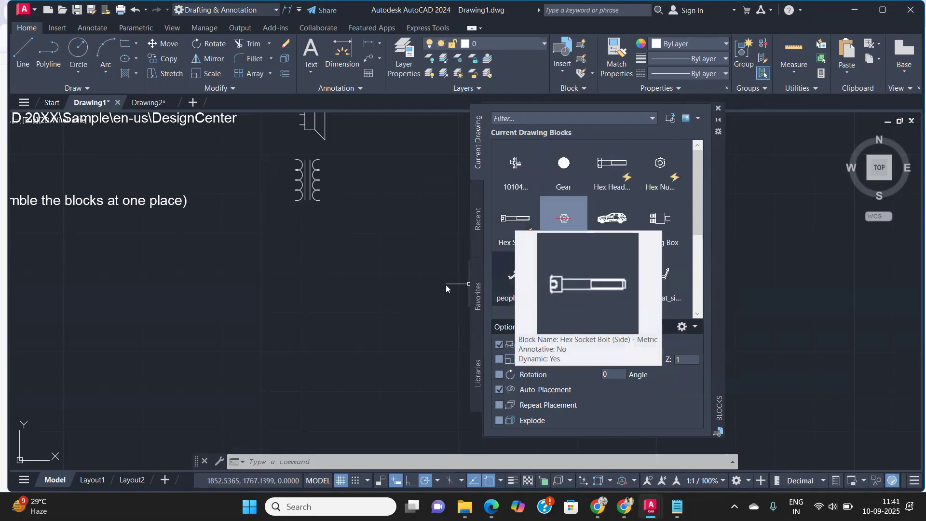
{"action": "left_click", "coordinate": [233, 307]}
{"action": "left_click", "coordinate": [336, 308]}
{"action": "mouse_move", "coordinate": [529, 281]}
{"action": "left_mouse_down"}
{"action": "mouse_move", "coordinate": [317, 290]}
{"action": "mouse_move", "coordinate": [248, 350]}
{"action": "mouse_move", "coordinate": [297, 384]}
{"action": "mouse_move", "coordinate": [300, 362]}
{"action": "left_mouse_up"}
{"action": "key", "text": "Escape"}
{"action": "key", "text": "Escape"}
{"action": "scroll", "coordinate": [388, 285], "scroll_direction": "down", "scroll_amount": 4}
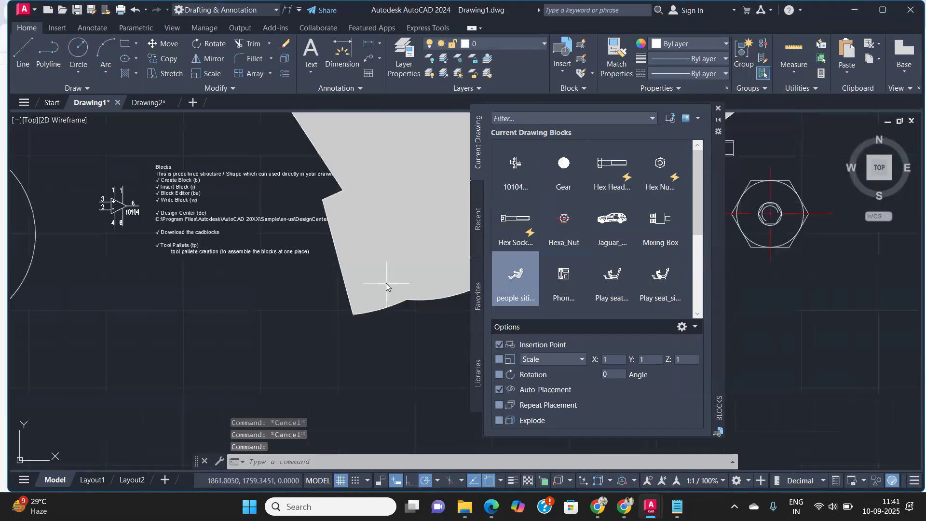
{"action": "scroll", "coordinate": [399, 267], "scroll_direction": "down", "scroll_amount": 5}
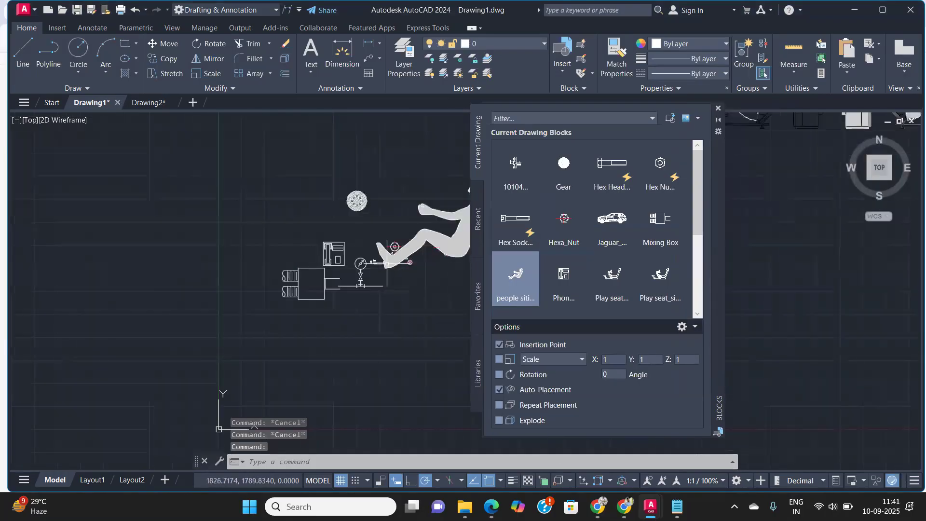
Step: Select the seated person block and move it to the right, away from the other blocks
{"action": "middle_click_drag", "start_coordinate": [399, 267], "coordinate": [150, 325]}
{"action": "left_click", "coordinate": [262, 311]}
{"action": "left_click", "coordinate": [198, 269]}
{"action": "type", "text": "m"}
{"action": "key", "text": "Return"}
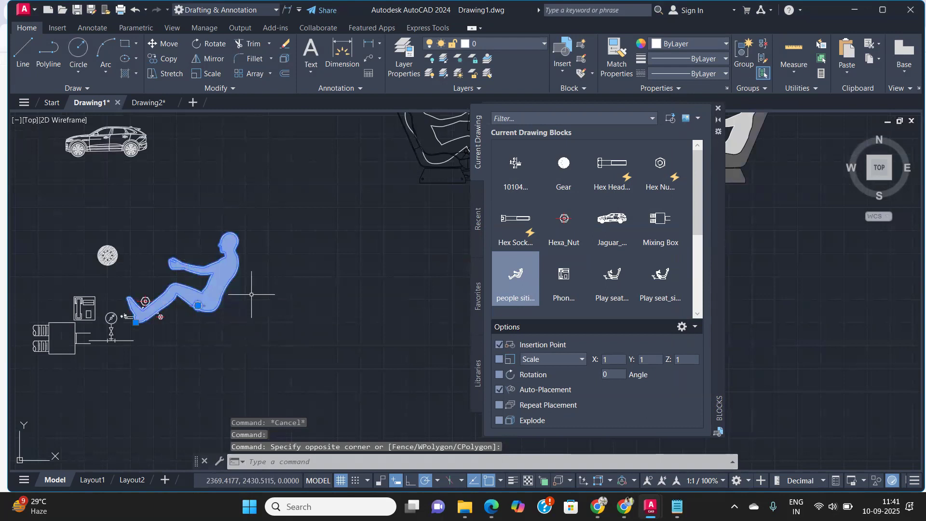
{"action": "left_click", "coordinate": [262, 305]}
{"action": "left_click", "coordinate": [432, 309]}
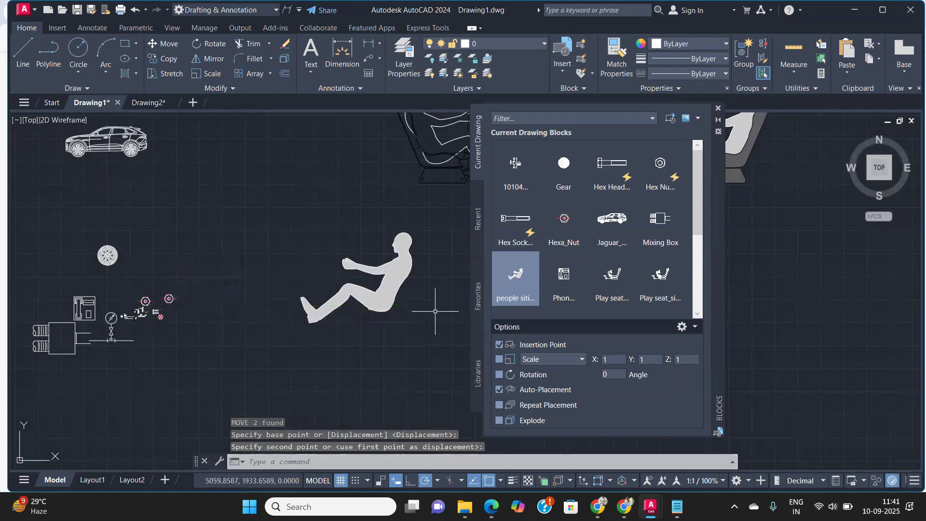
Step: Insert the Play seat block below the playseat drawing, select it, and close the Blocks palette
{"action": "left_click", "coordinate": [608, 287]}
{"action": "scroll", "coordinate": [337, 335], "scroll_direction": "down", "scroll_amount": 3}
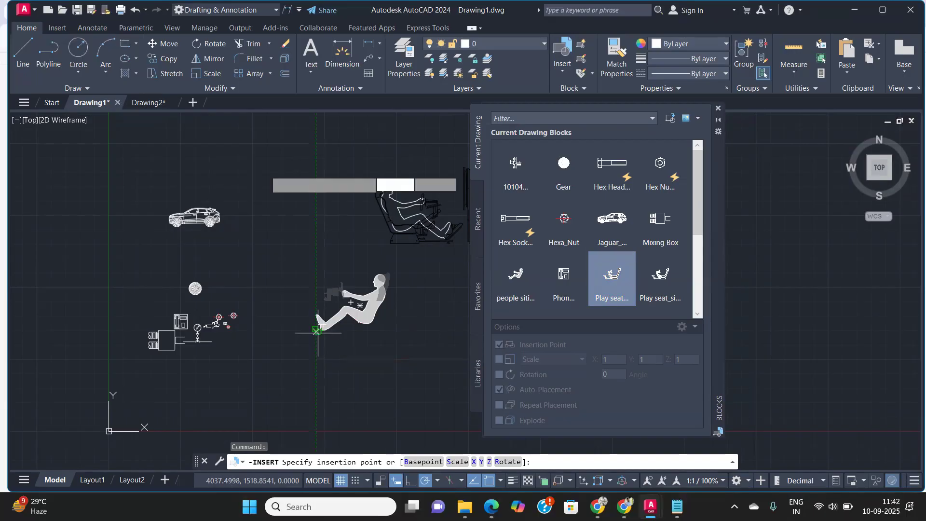
{"action": "left_click", "coordinate": [318, 333]}
{"action": "left_click", "coordinate": [332, 343]}
{"action": "left_click", "coordinate": [236, 284]}
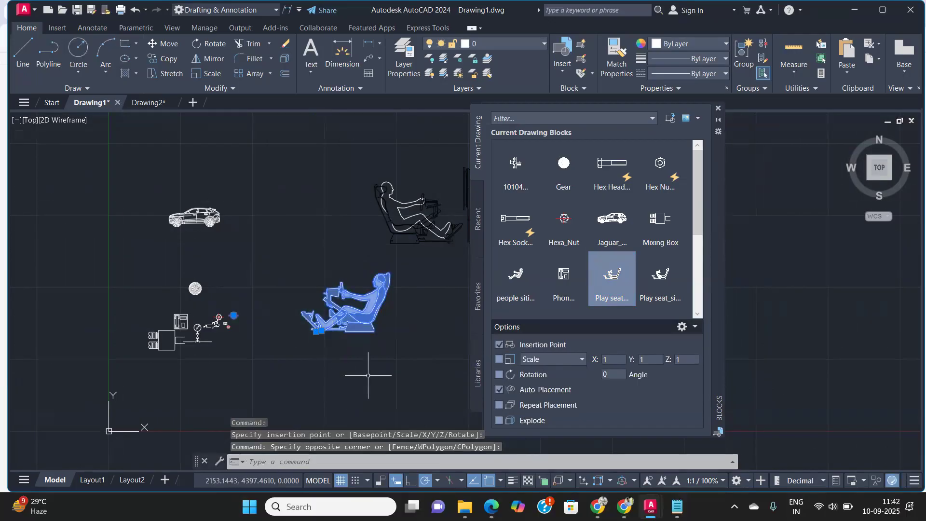
{"action": "left_click", "coordinate": [718, 109]}
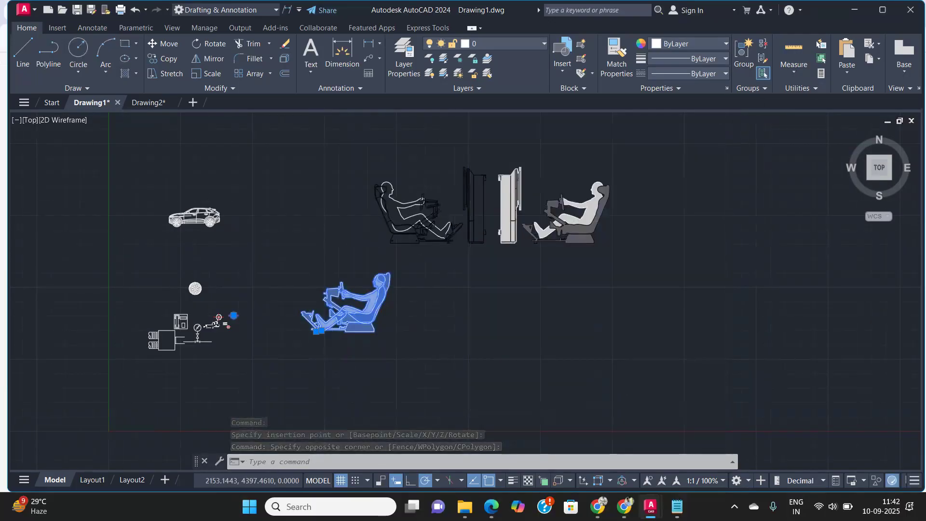
Step: Inspect the inserted Playseat blocks closely and return to the block notes in the drawing
{"action": "scroll", "coordinate": [459, 206], "scroll_direction": "up", "scroll_amount": 3}
{"action": "scroll", "coordinate": [511, 197], "scroll_direction": "down", "scroll_amount": 3}
{"action": "scroll", "coordinate": [521, 197], "scroll_direction": "up", "scroll_amount": 3}
{"action": "scroll", "coordinate": [555, 194], "scroll_direction": "down", "scroll_amount": 3}
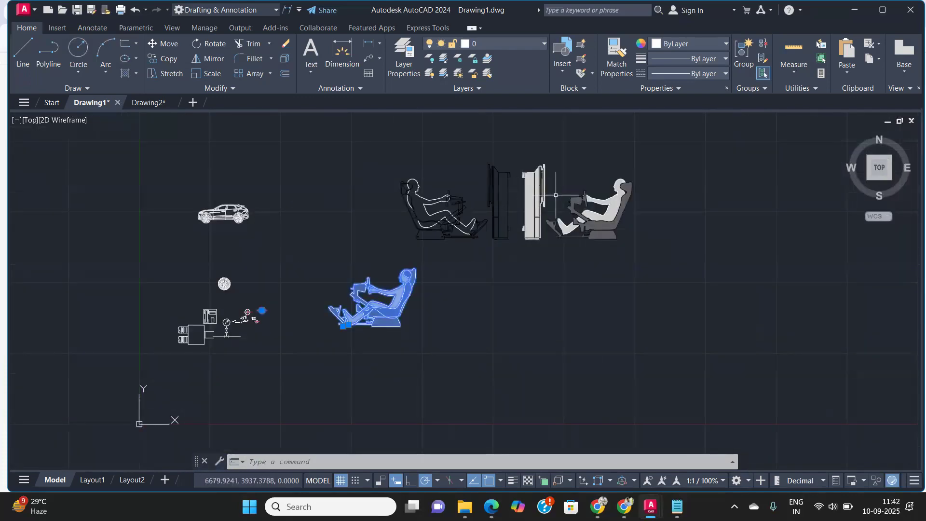
{"action": "scroll", "coordinate": [530, 203], "scroll_direction": "up", "scroll_amount": 4}
{"action": "scroll", "coordinate": [423, 238], "scroll_direction": "down", "scroll_amount": 4}
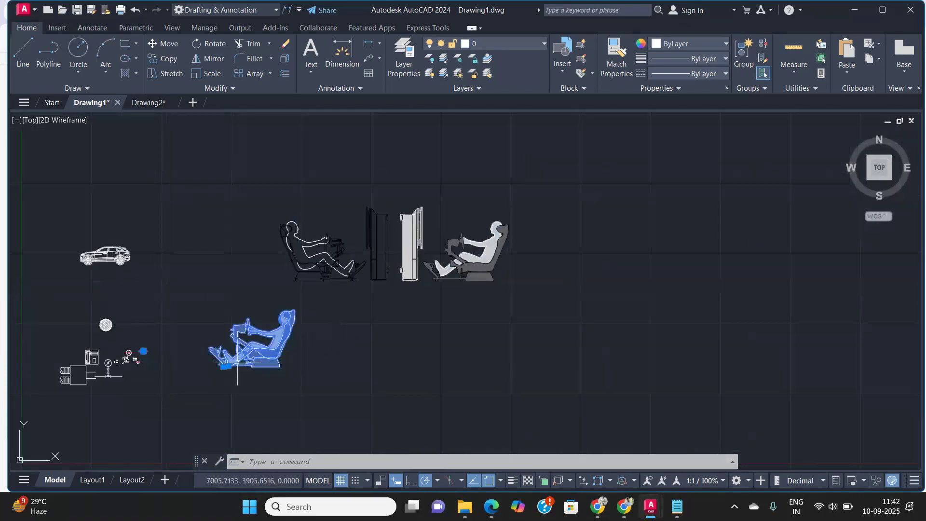
{"action": "scroll", "coordinate": [249, 345], "scroll_direction": "up", "scroll_amount": 3}
{"action": "scroll", "coordinate": [279, 368], "scroll_direction": "up", "scroll_amount": 3}
{"action": "scroll", "coordinate": [275, 357], "scroll_direction": "down", "scroll_amount": 2}
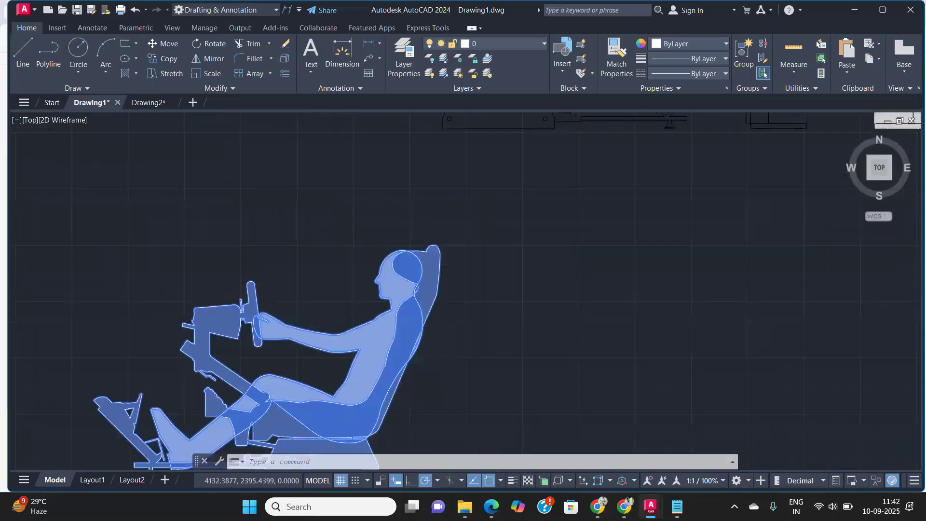
{"action": "scroll", "coordinate": [450, 275], "scroll_direction": "down", "scroll_amount": 5}
{"action": "scroll", "coordinate": [579, 226], "scroll_direction": "up", "scroll_amount": 4}
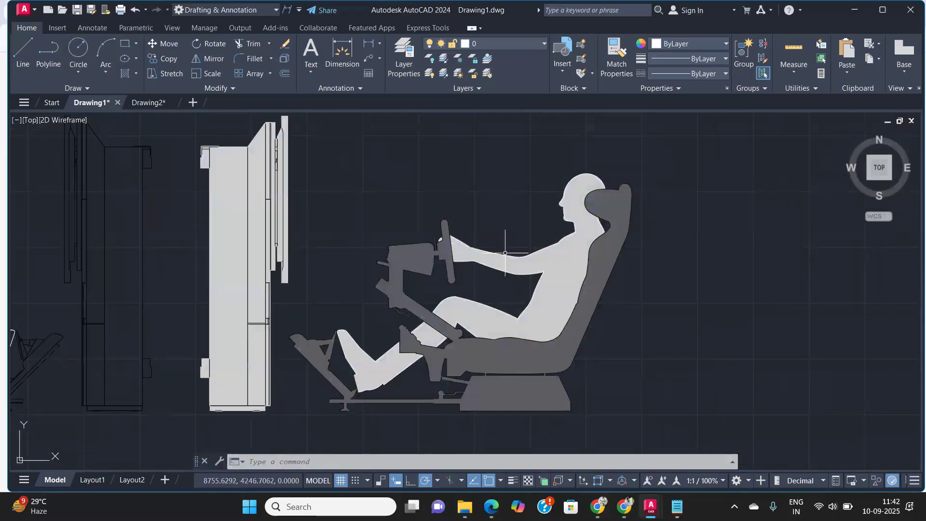
{"action": "scroll", "coordinate": [436, 288], "scroll_direction": "down", "scroll_amount": 5}
{"action": "scroll", "coordinate": [320, 290], "scroll_direction": "up", "scroll_amount": 4}
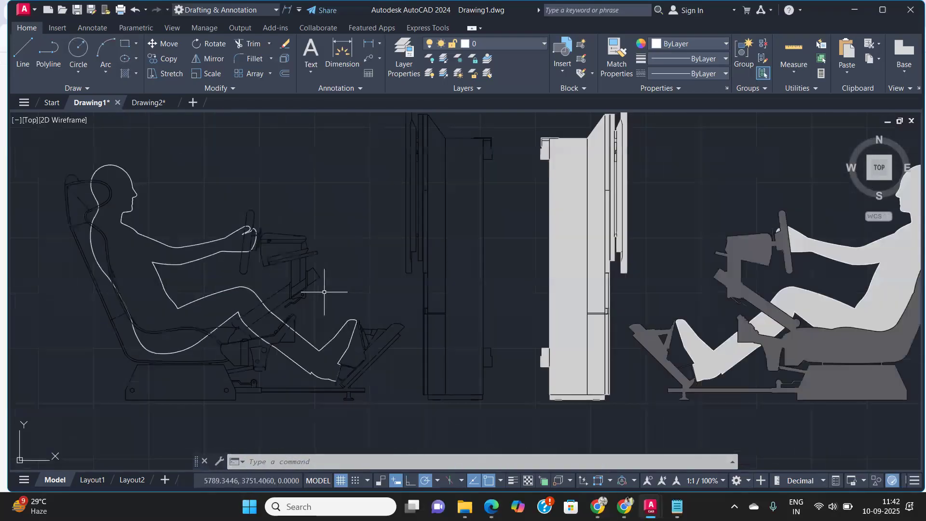
{"action": "middle_click_drag", "start_coordinate": [265, 269], "coordinate": [589, 273]}
{"action": "scroll", "coordinate": [333, 273], "scroll_direction": "down", "scroll_amount": 4}
{"action": "scroll", "coordinate": [573, 274], "scroll_direction": "down", "scroll_amount": 3}
{"action": "middle_click_drag", "start_coordinate": [349, 326], "coordinate": [447, 251]}
{"action": "scroll", "coordinate": [436, 341], "scroll_direction": "up", "scroll_amount": 10}
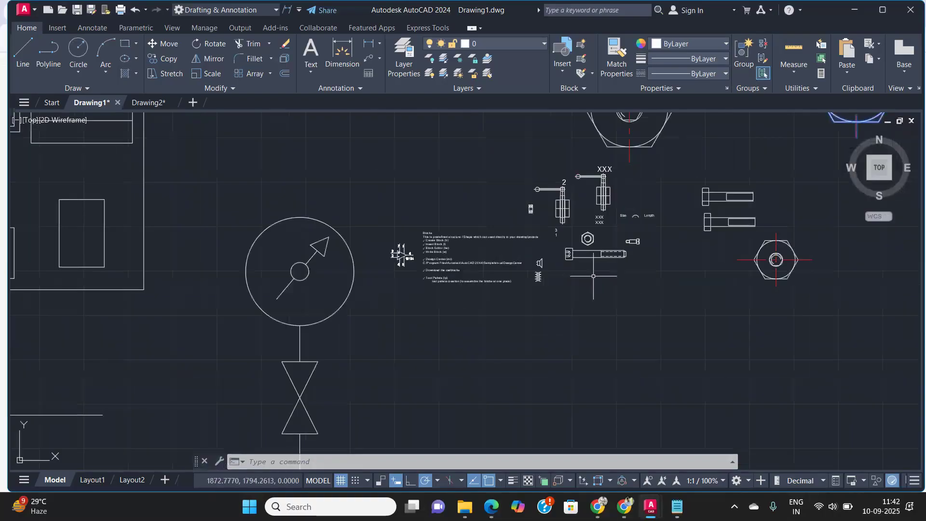
{"action": "mouse_move", "coordinate": [329, 261]}
{"action": "middle_mouse_down"}
{"action": "mouse_move", "coordinate": [558, 233]}
{"action": "mouse_move", "coordinate": [584, 310]}
{"action": "middle_mouse_up"}
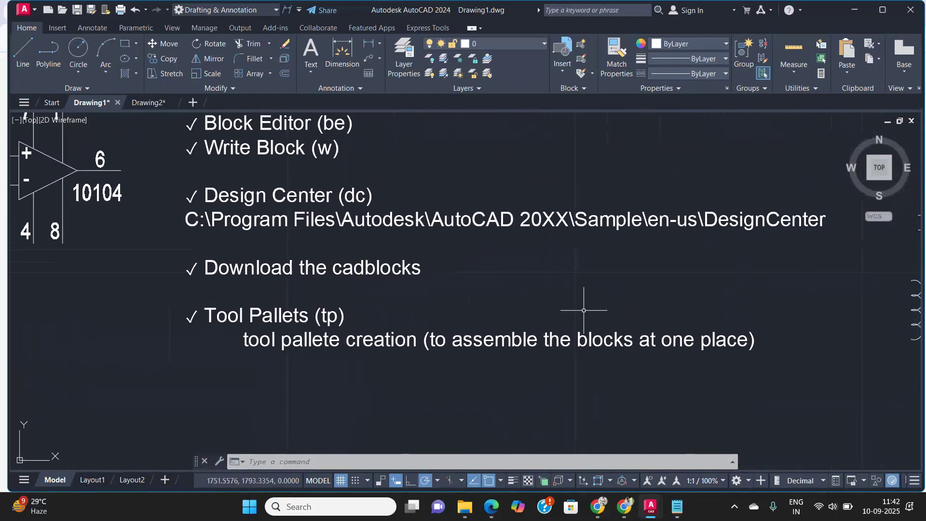